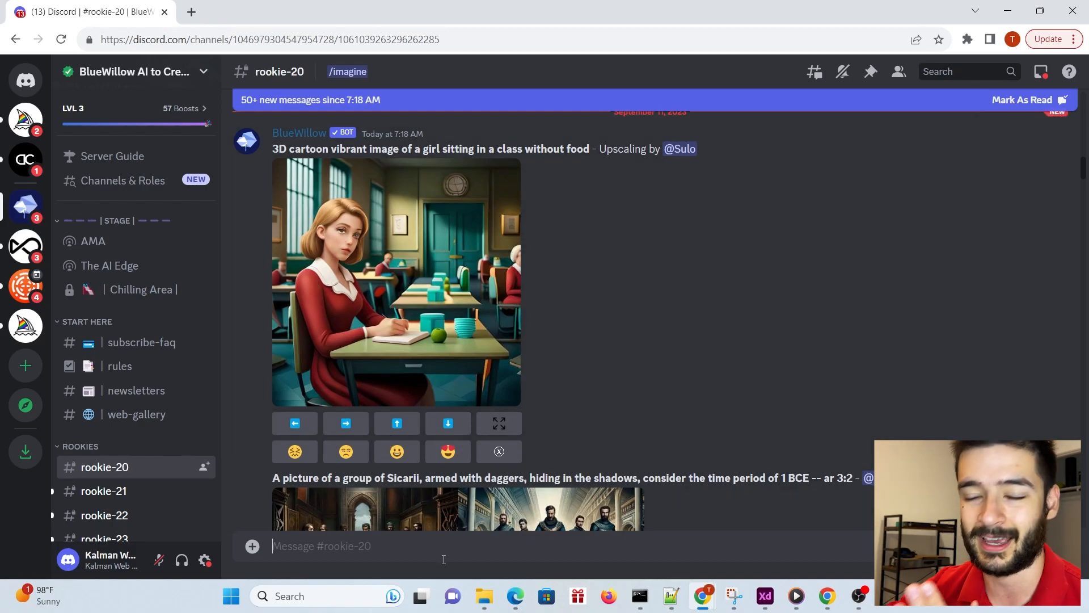
Request variations of the fourth image generated from the purple and white jewelry website homepage prompt
scroll(527, 415, down, 10)
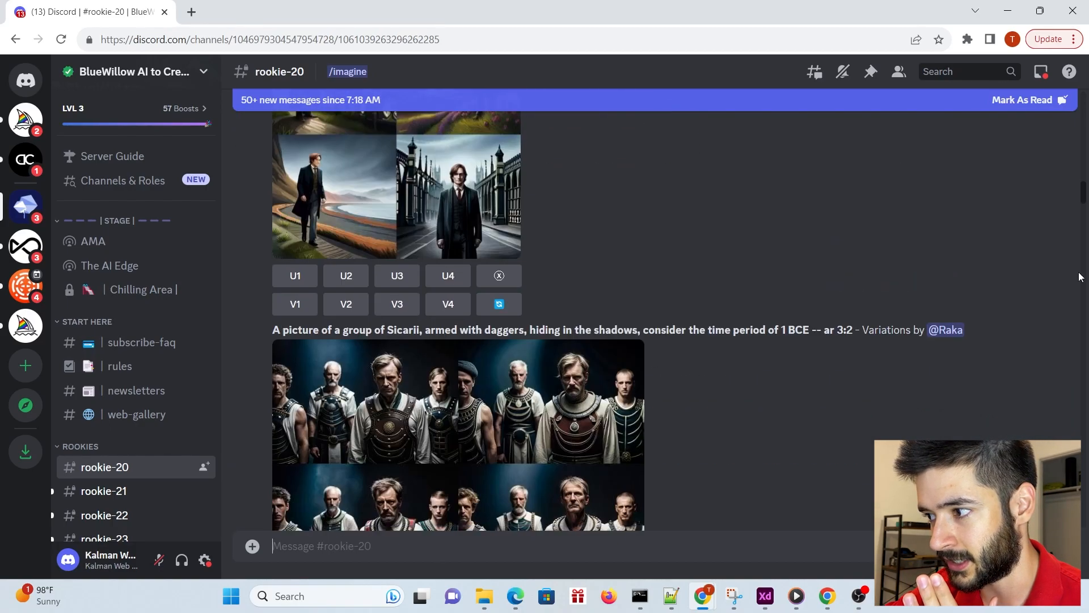
scroll(577, 321, down, 10)
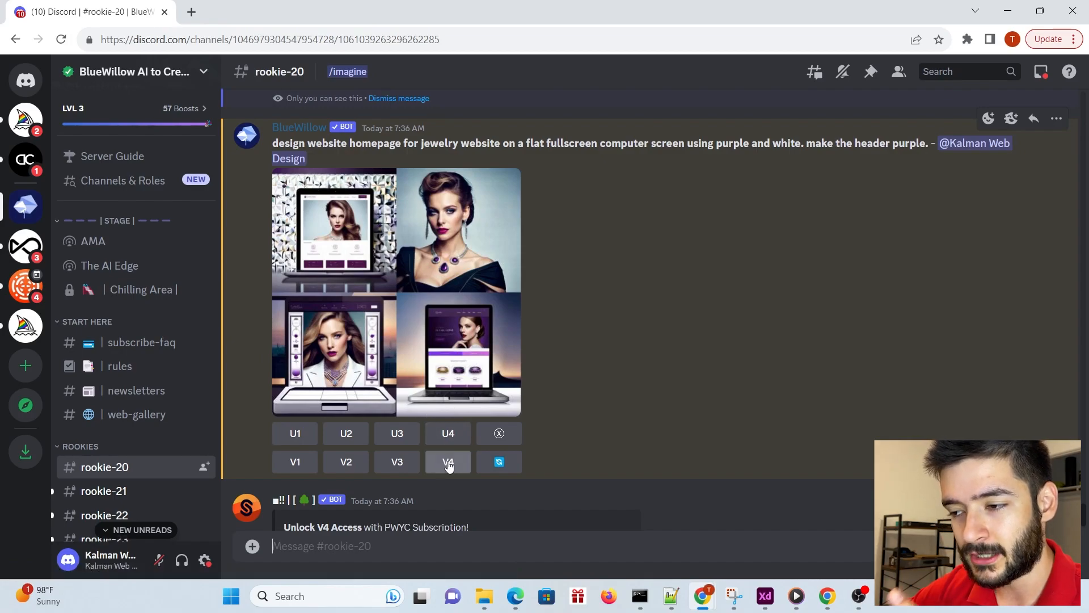
click(448, 463)
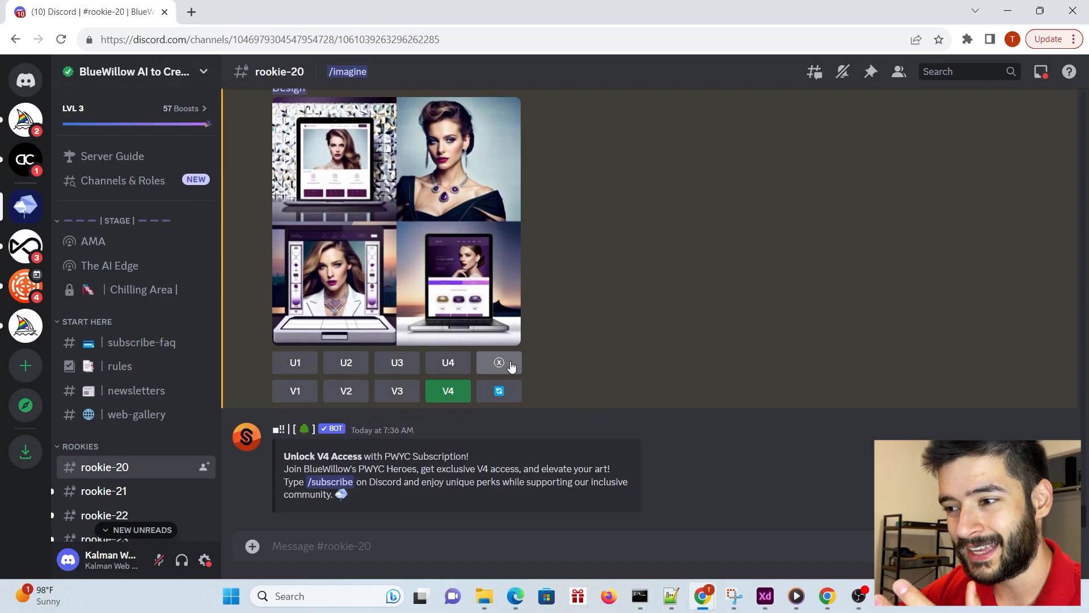
Review the prompt and the generated variations, and upscale the third image of the jewelry homepage variations
scroll(532, 329, up, 1)
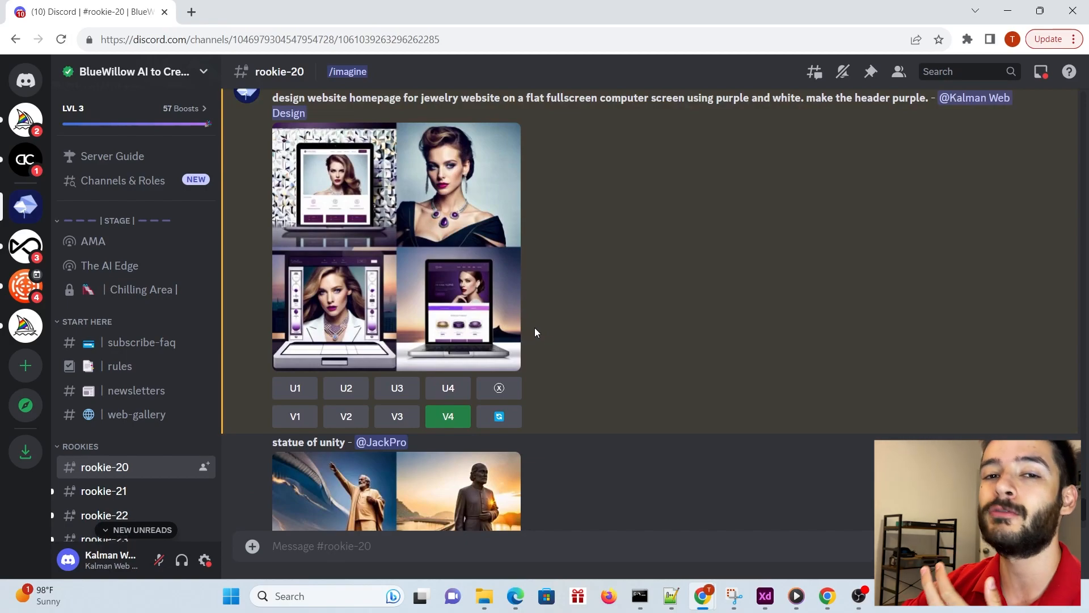
scroll(576, 273, up, 2)
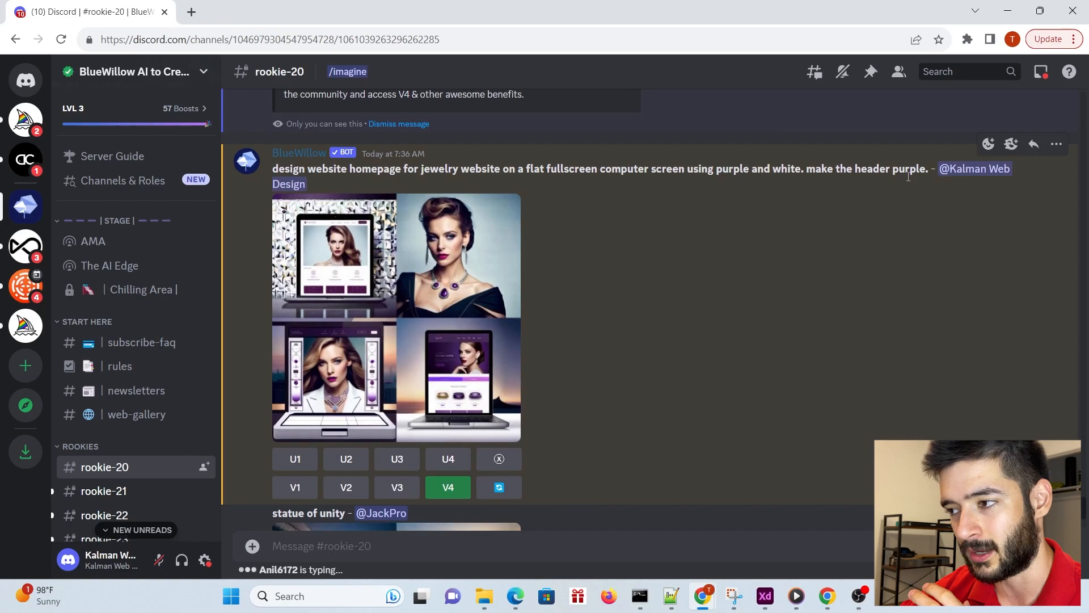
scroll(645, 301, up, 4)
scroll(637, 243, down, 3)
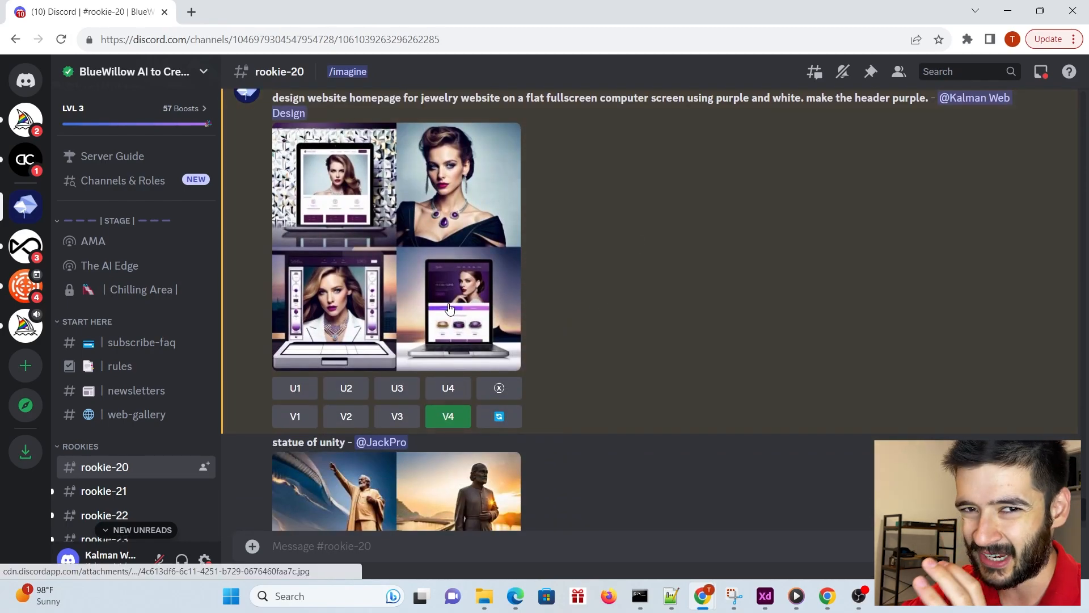
scroll(539, 317, down, 5)
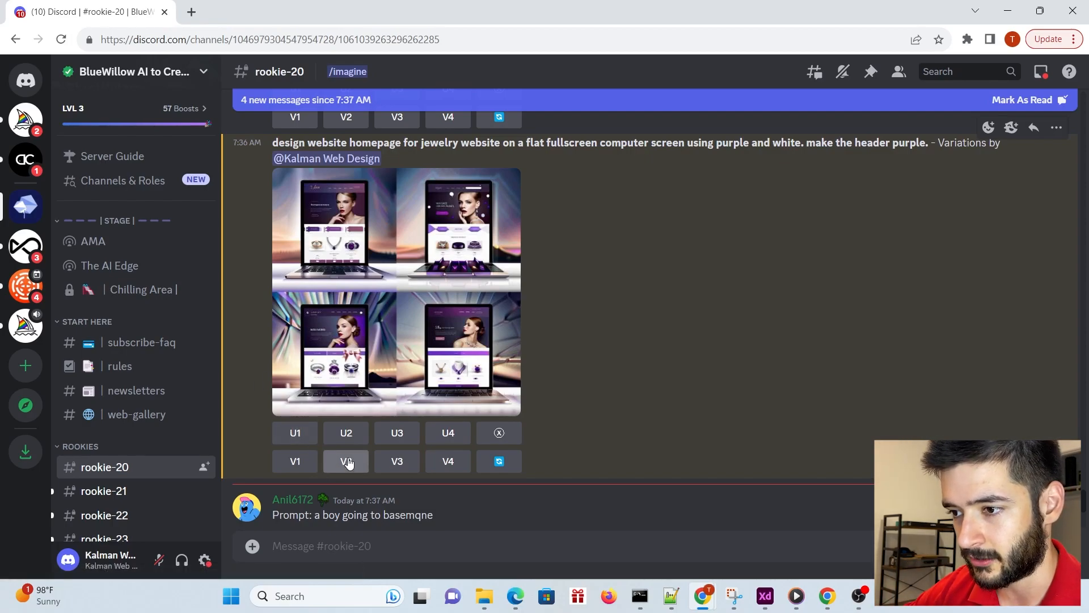
click(406, 439)
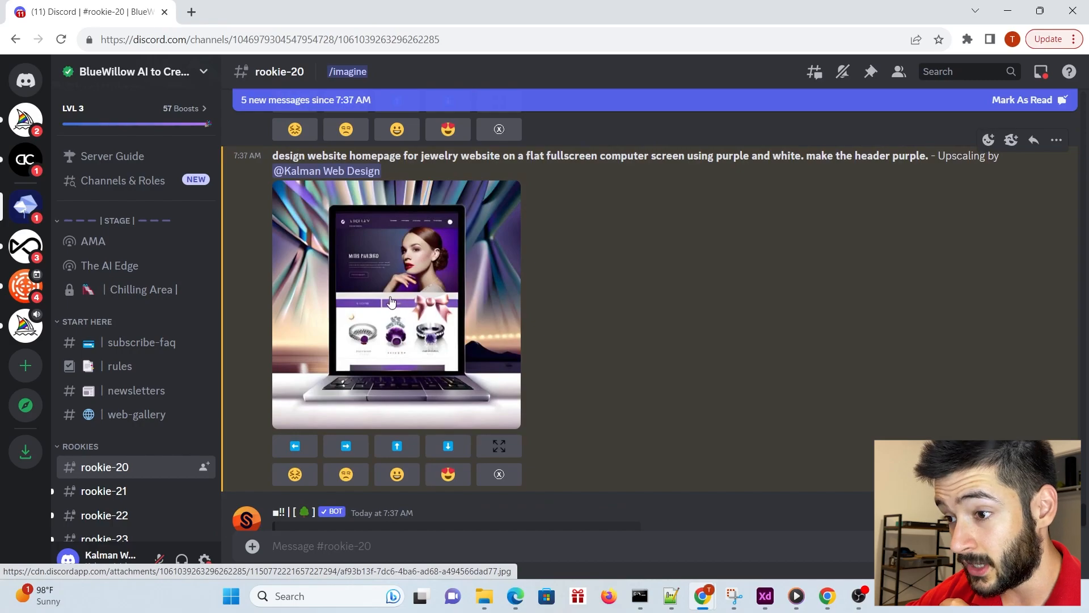
Open the upscaled homepage image at full size in the browser and save it as intial_draft.jpg
right_click(390, 301)
click(686, 245)
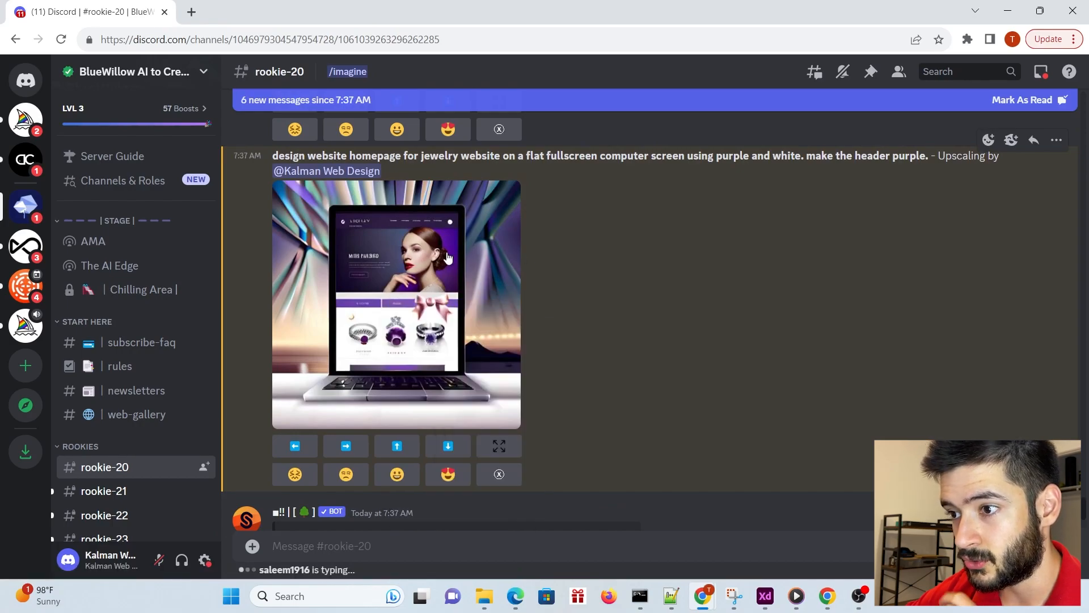
right_click(325, 273)
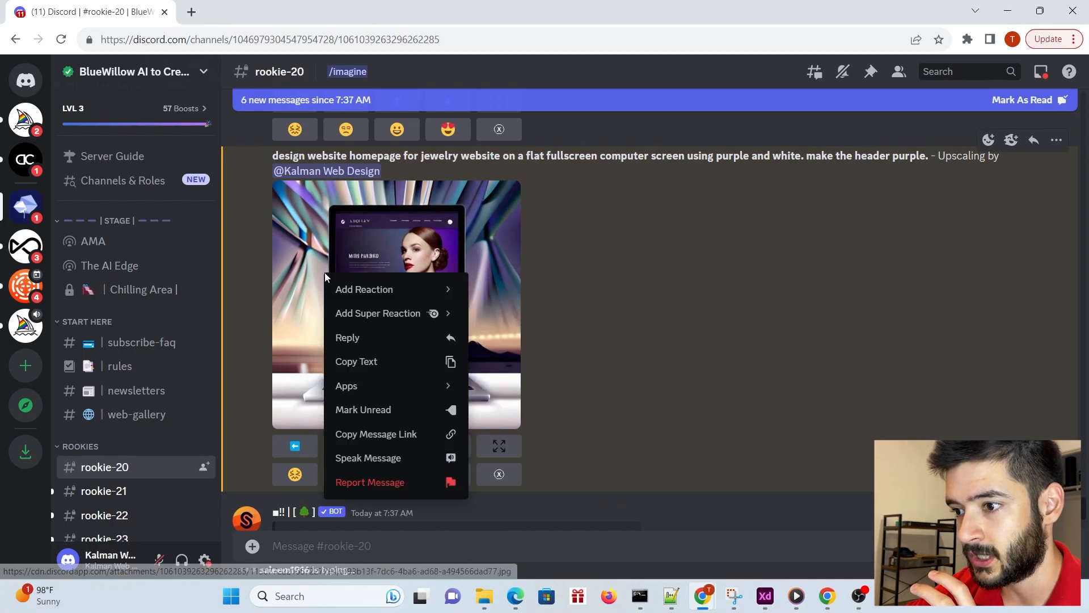
click(402, 234)
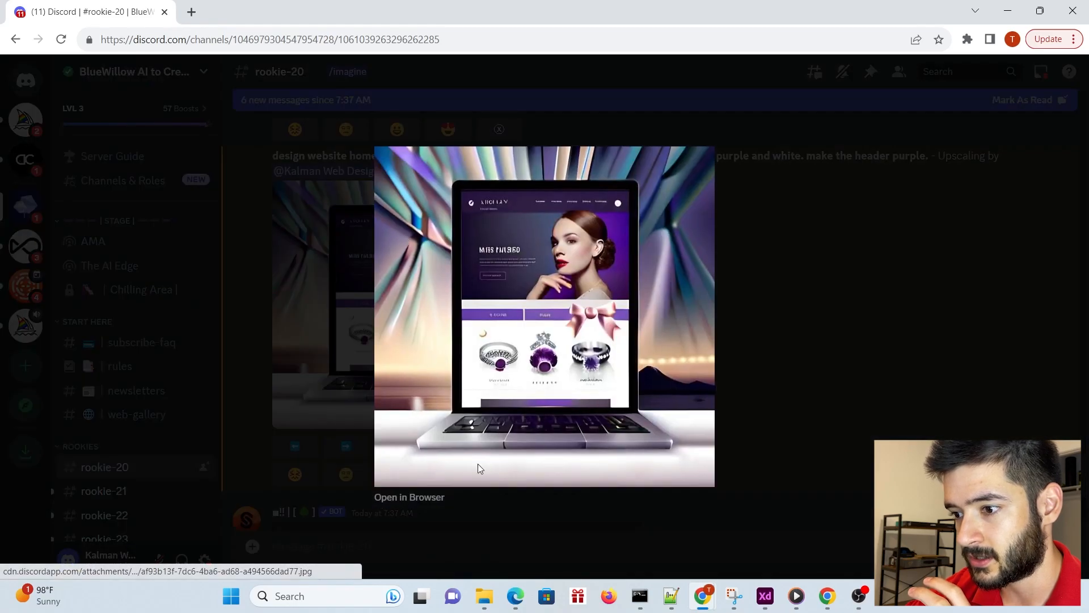
click(408, 498)
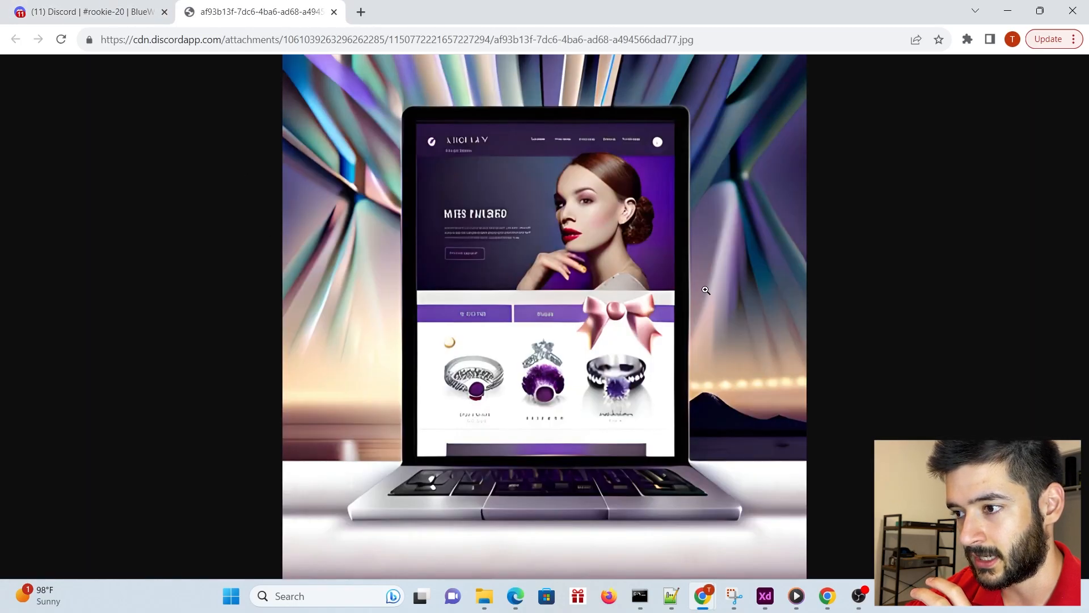
right_click(517, 248)
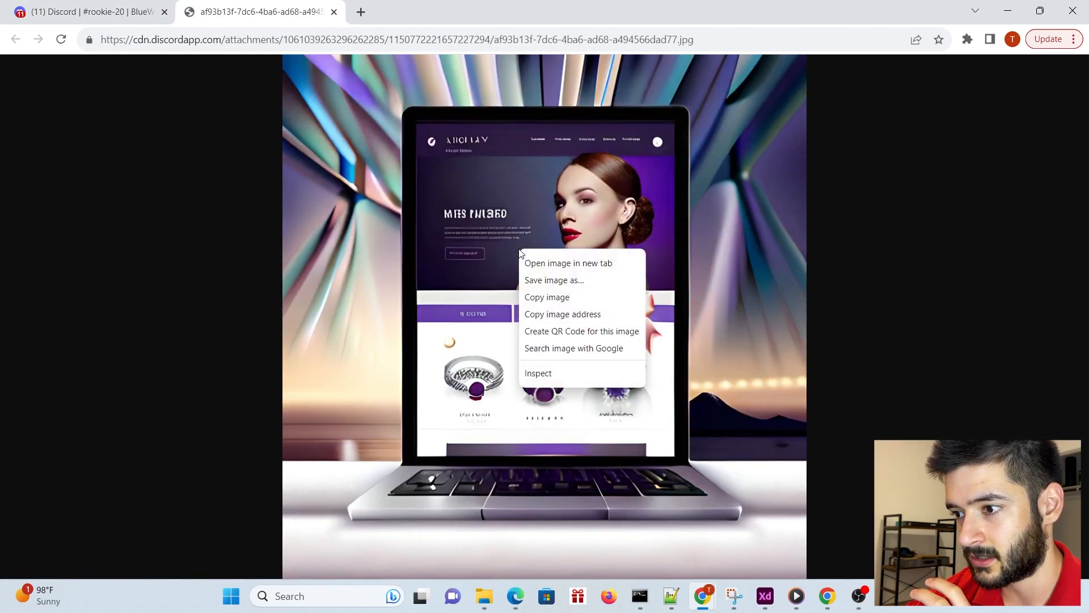
click(578, 281)
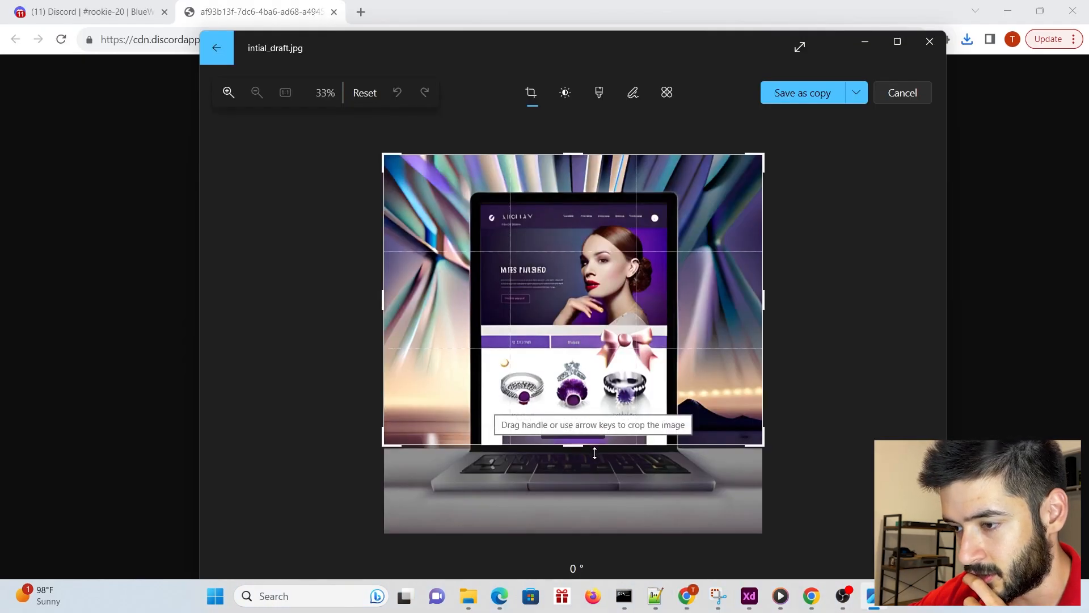
Crop the saved image to the website design on the laptop screen, about 997 x 1276 pixels
drag(821, 342, 699, 343)
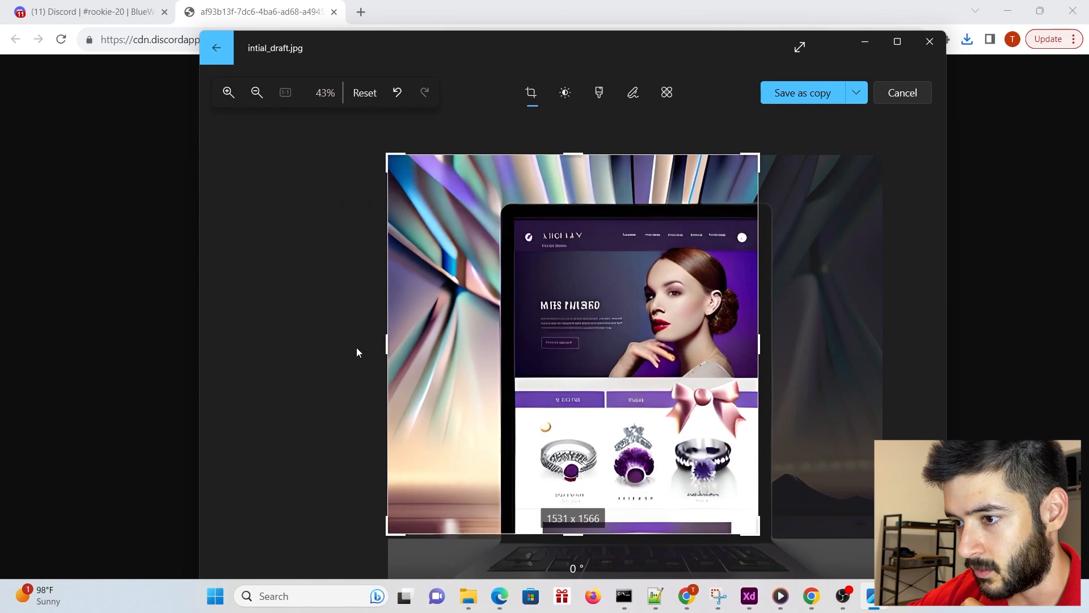
drag(390, 343, 521, 345)
drag(569, 160, 579, 228)
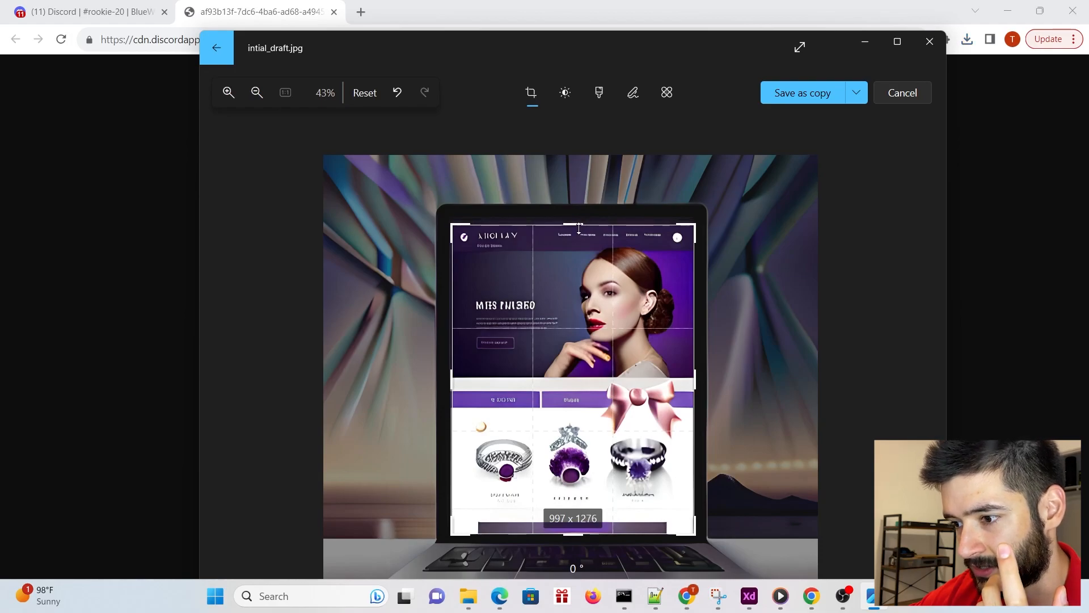
drag(579, 228, 579, 228)
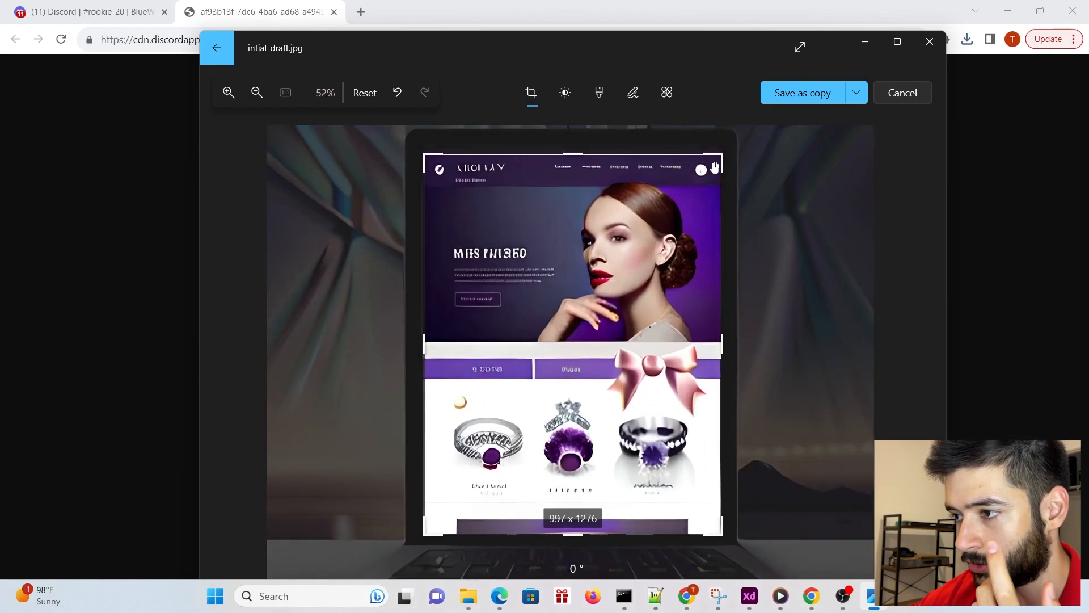
Save the cropped image as a copy named intial_draft_revised in the Jewelry Design folder
click(799, 98)
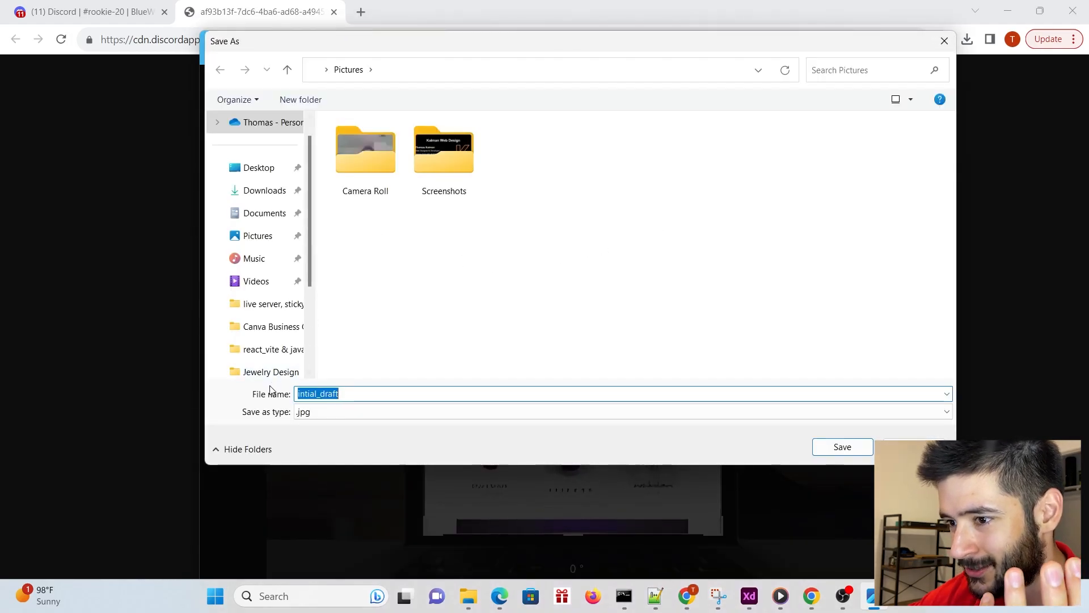
scroll(278, 346, down, 3)
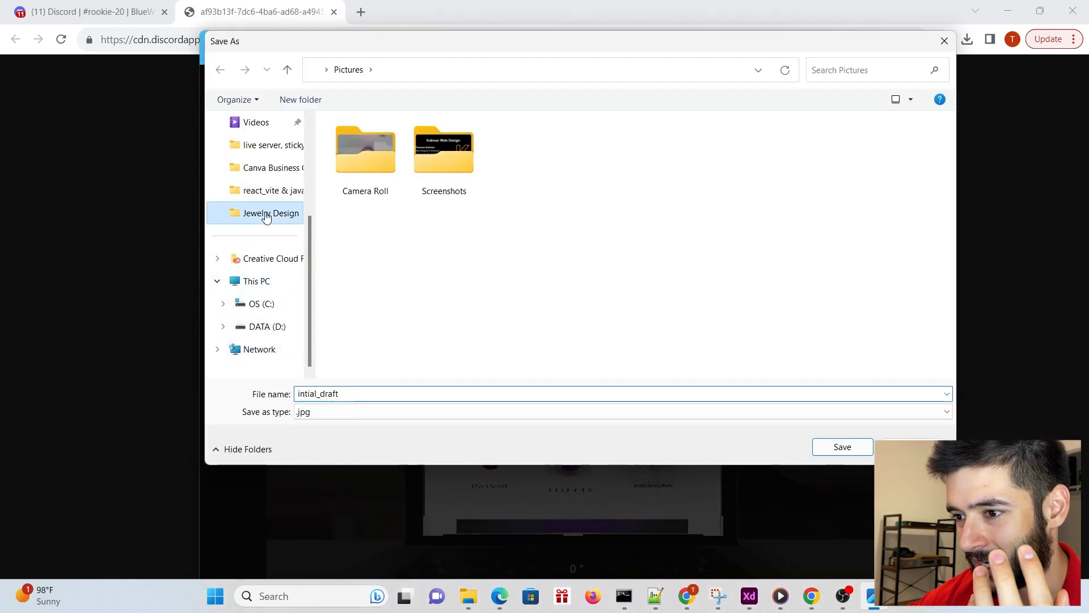
key(Return)
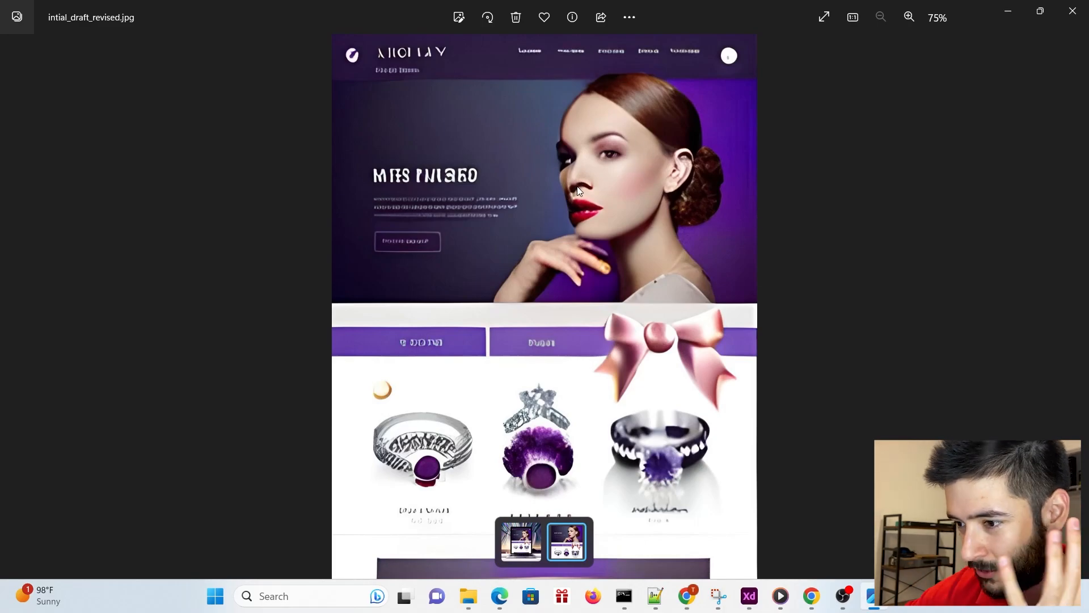
Switch to the Adobe XD document containing the empty Home Page artboard
click(1022, 5)
click(737, 109)
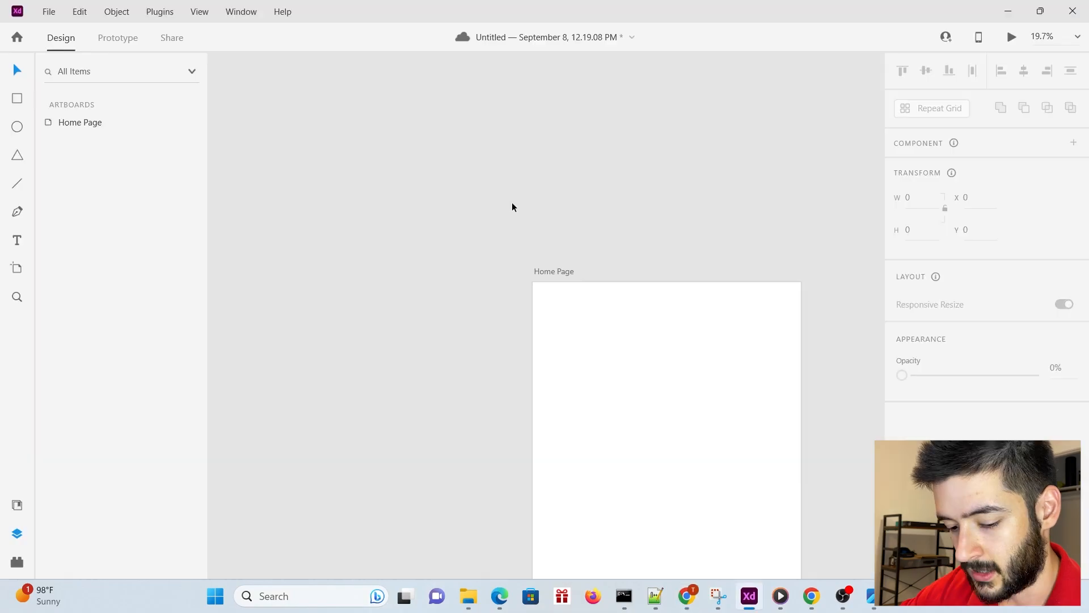
scroll(511, 206, down, 3)
scroll(586, 239, up, 2)
scroll(586, 238, up, 2)
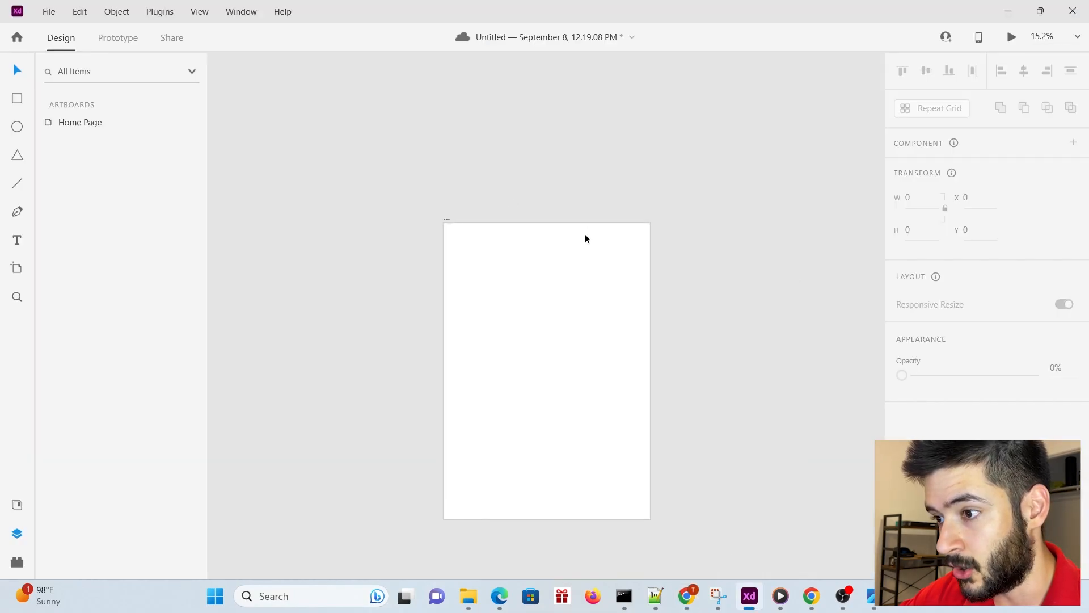
scroll(495, 171, up, 1)
scroll(496, 168, down, 1)
scroll(614, 209, down, 1)
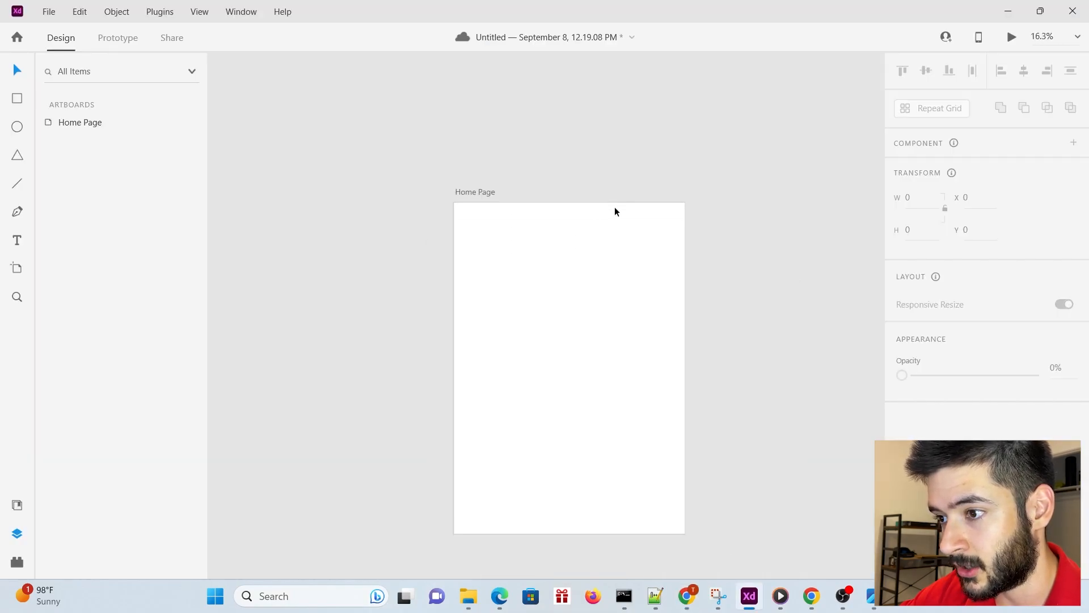
Place intial_draft_revised from the Jewelry Design folder on the pasteboard beside the Home Page artboard
mouse_move(468, 595)
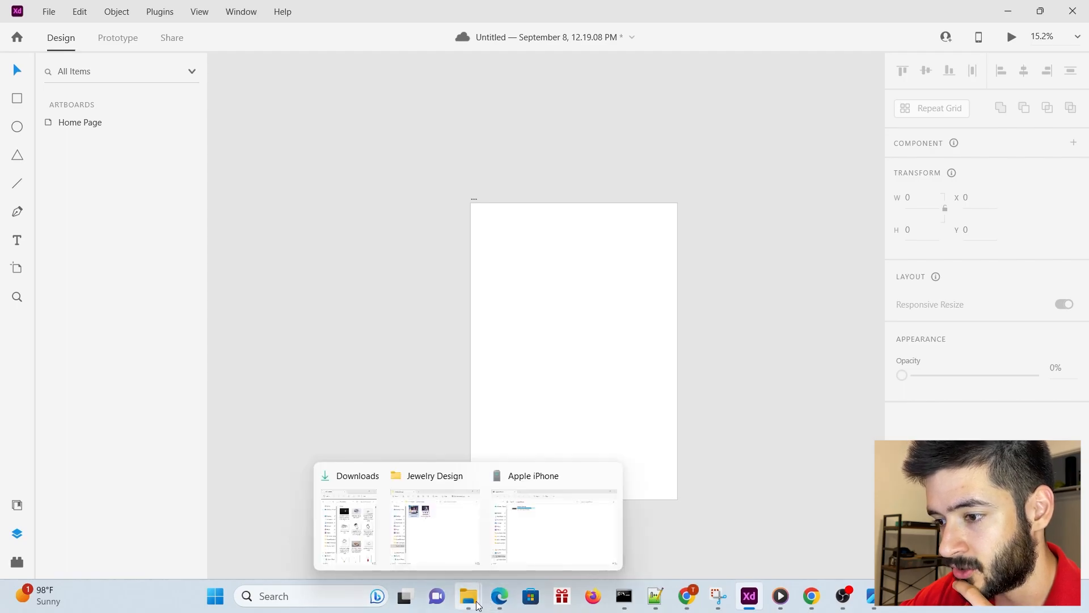
click(455, 541)
click(445, 253)
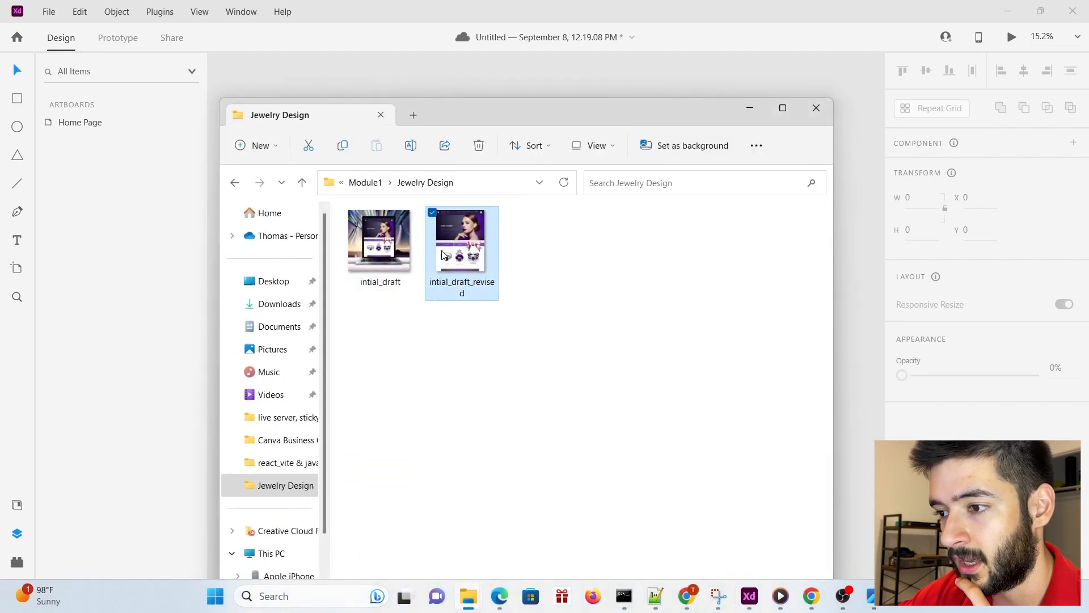
drag(495, 117, 839, 51)
drag(807, 175, 387, 317)
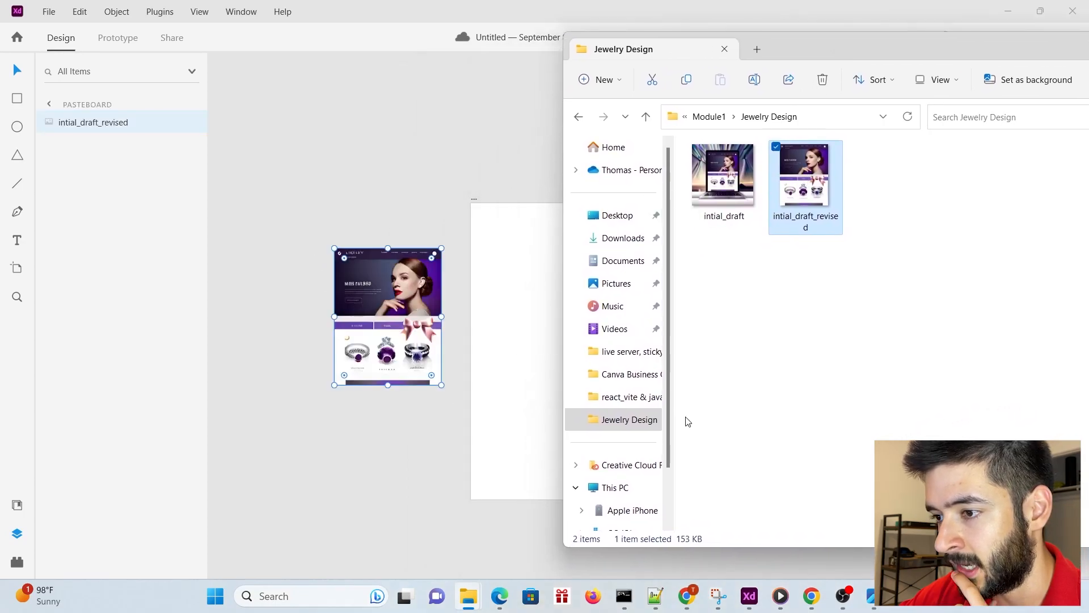
drag(968, 50, 824, 123)
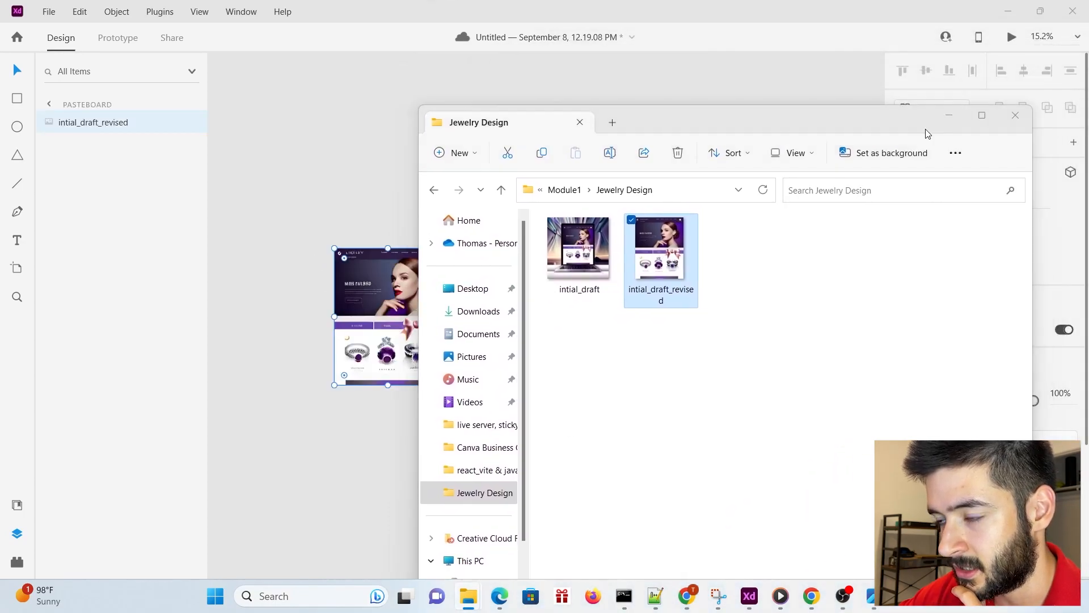
click(954, 114)
Enlarge the reference image to about 1906 x 2439 and align its top edge with the artboard at X -2024, Y 0
drag(380, 299, 333, 237)
drag(395, 322, 493, 418)
drag(462, 335, 428, 351)
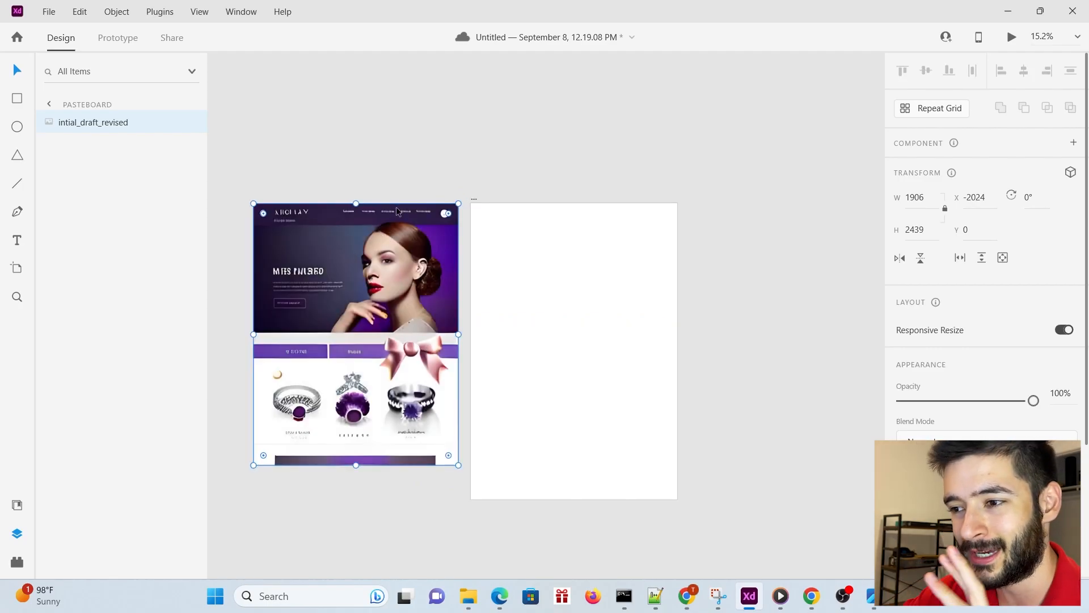
click(418, 141)
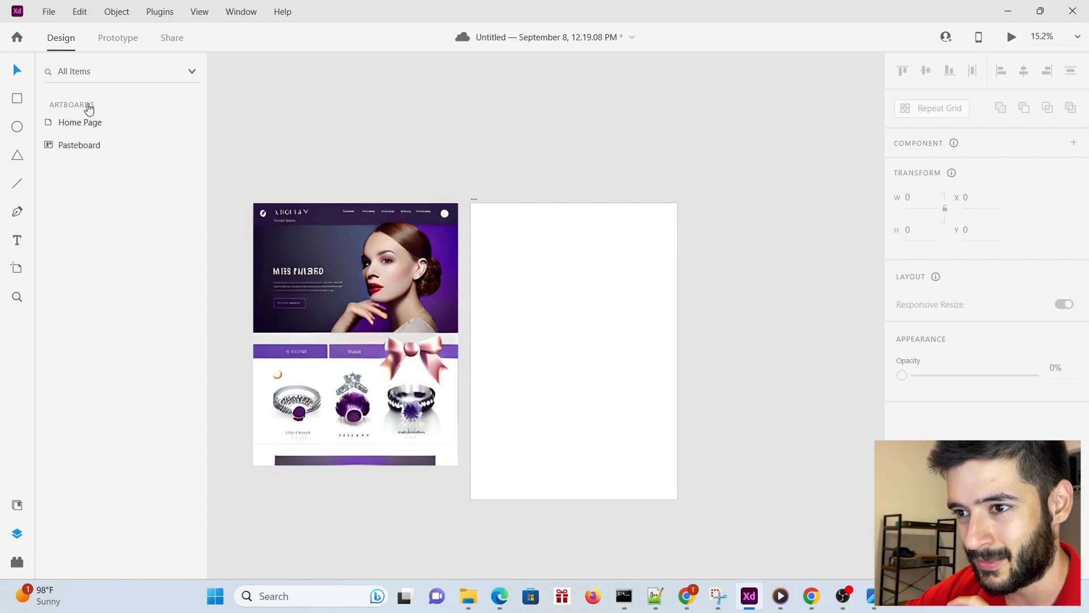
Draw a header rectangle about 1920 x 169 across the top of the Home Page artboard
click(17, 103)
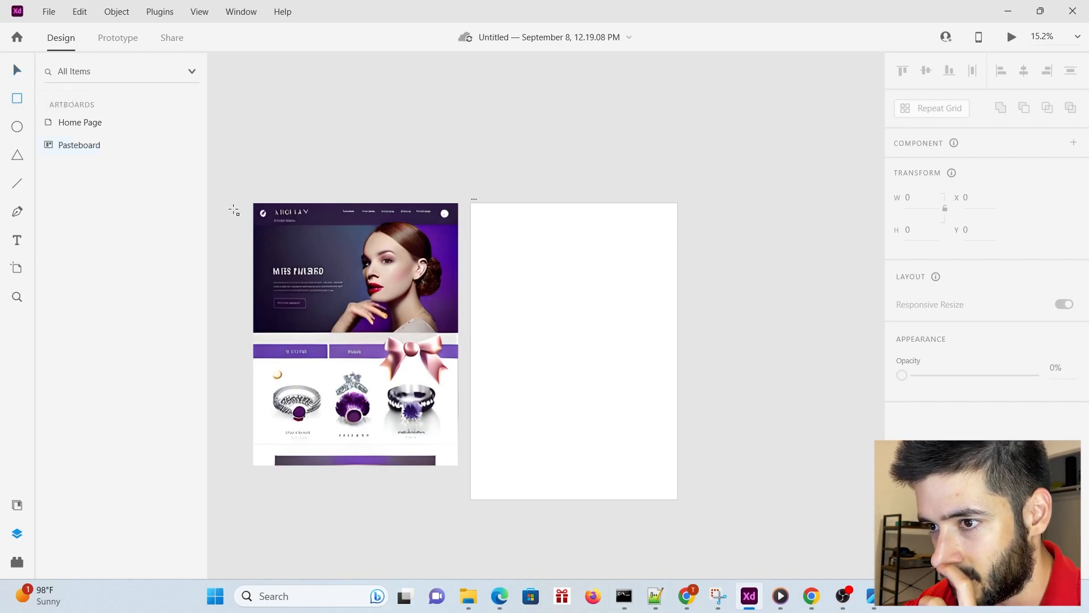
mouse_move(471, 203)
mouse_down()
mouse_move(620, 248)
mouse_move(678, 243)
mouse_move(678, 221)
mouse_up()
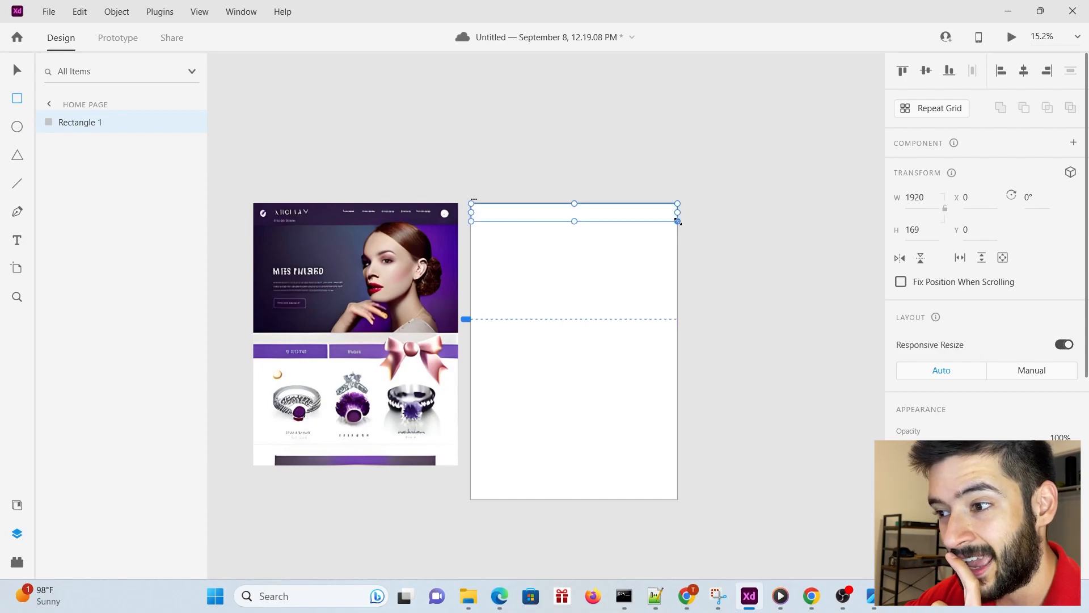
scroll(987, 227, down, 3)
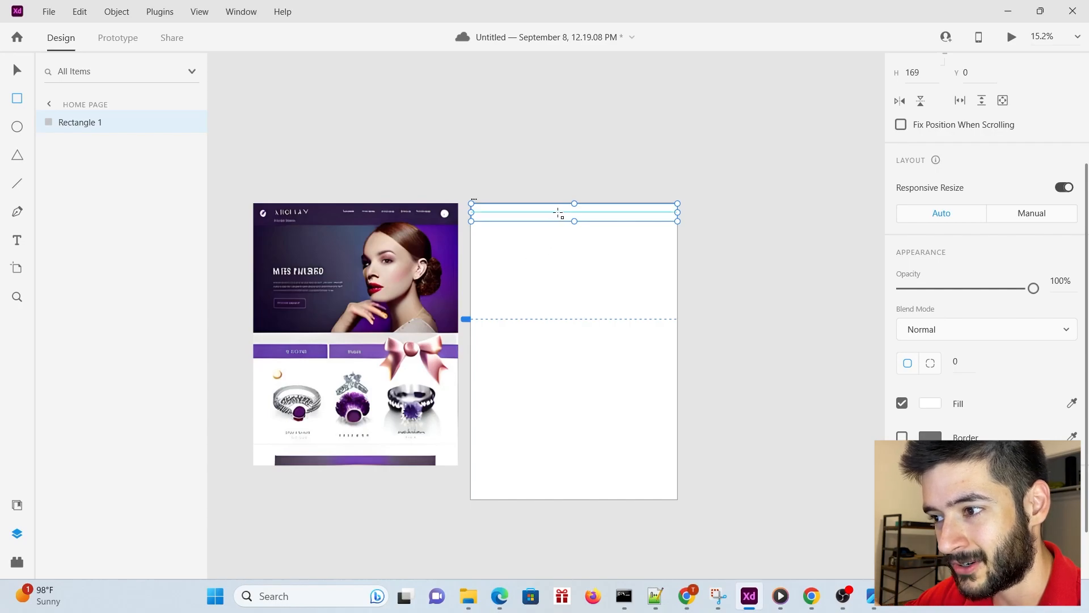
Reduce the header rectangle's height to about 129, keeping its full width at the top of the artboard
scroll(577, 230, up, 5)
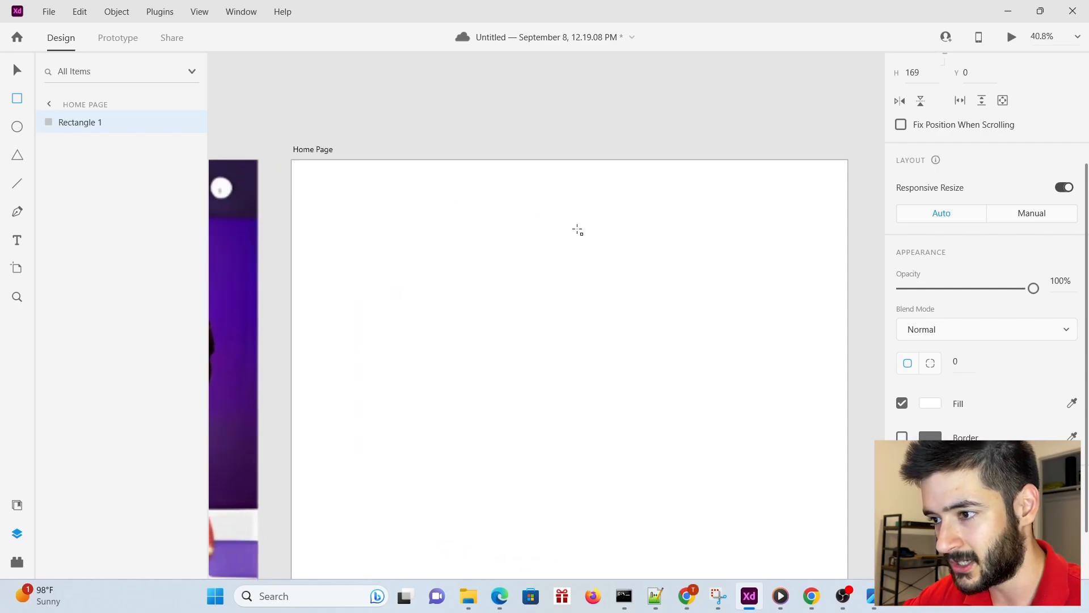
scroll(578, 230, down, 3)
scroll(577, 230, up, 2)
key(v)
mouse_move(572, 203)
mouse_down()
mouse_move(573, 248)
mouse_move(571, 203)
mouse_up()
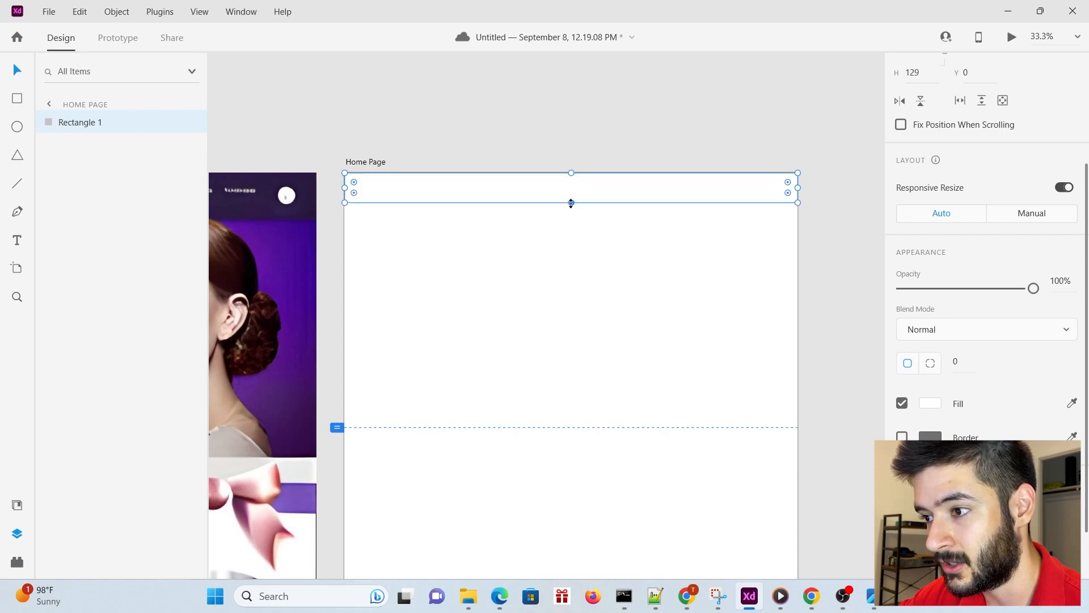
scroll(587, 216, down, 4)
scroll(438, 303, up, 1)
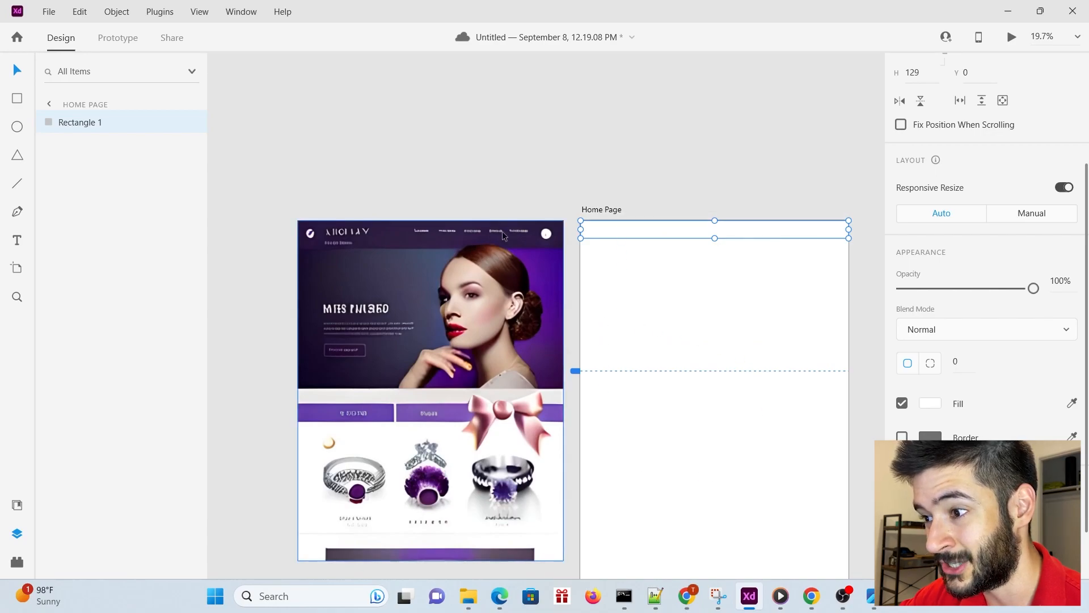
Fill the header rectangle with the dark purple #2D1B45 sampled from the reference image's header bar
click(928, 409)
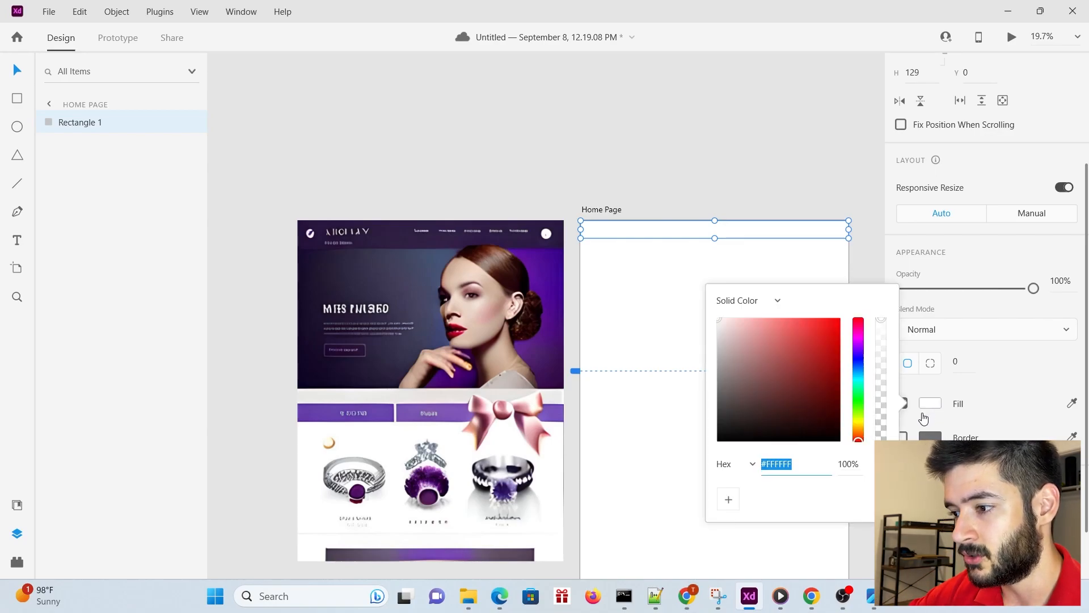
click(863, 463)
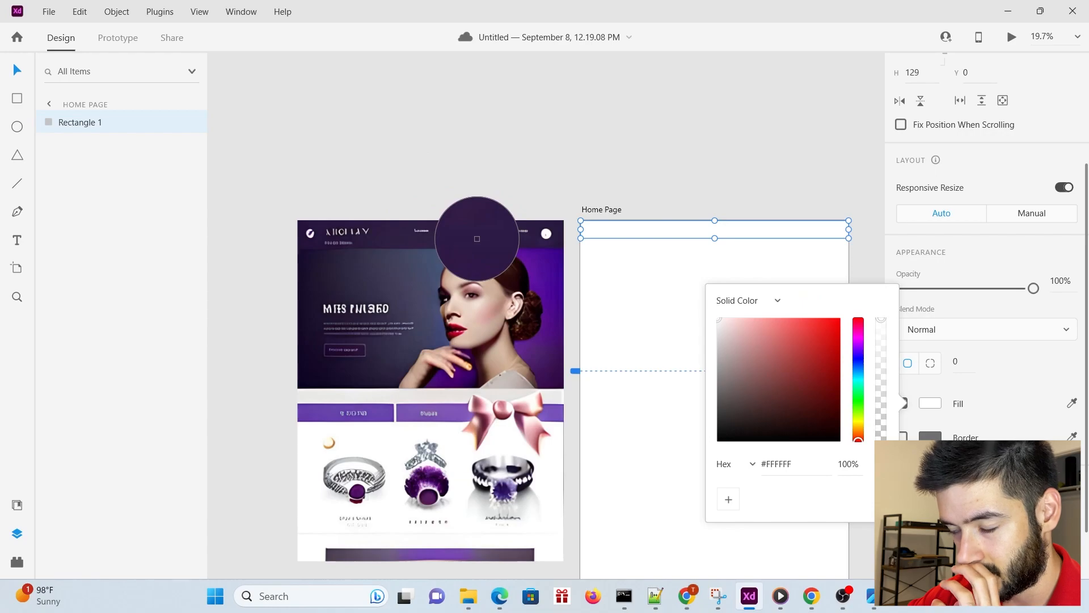
click(477, 238)
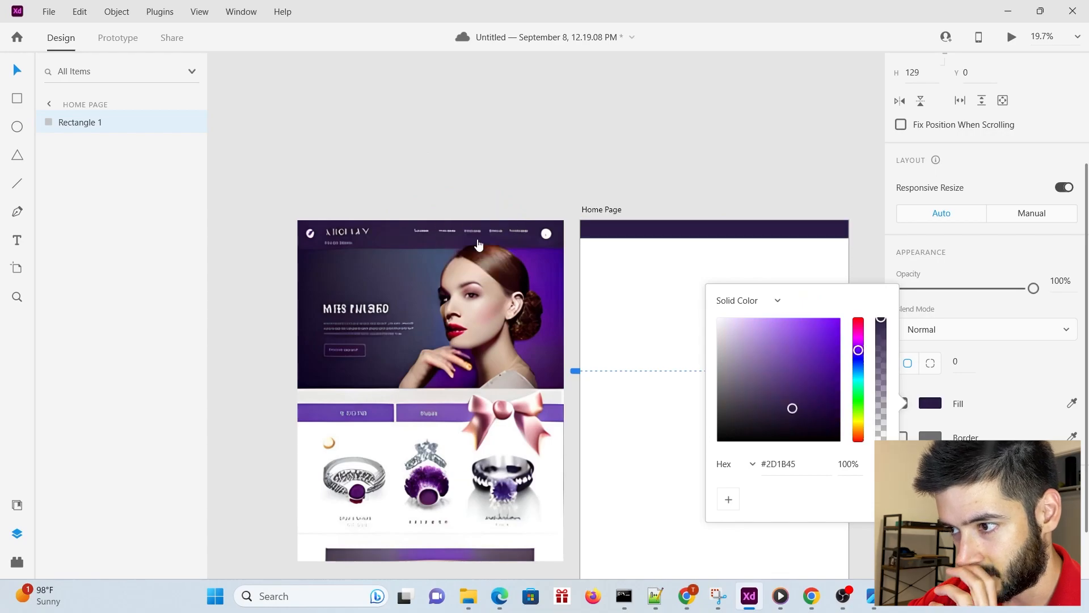
click(773, 196)
click(773, 195)
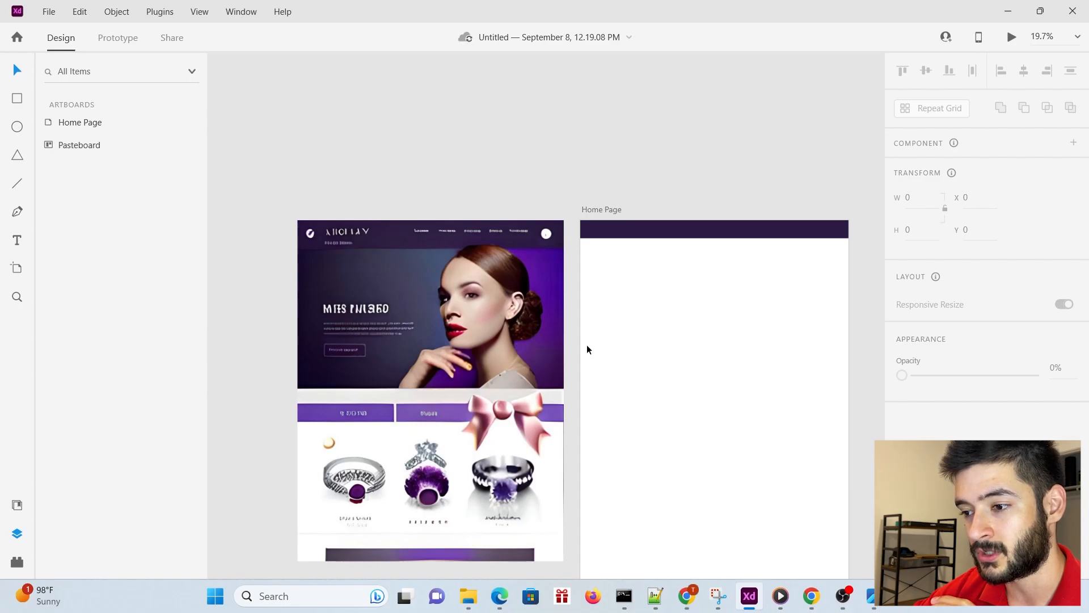
Draw a full-width hero rectangle about 1920 x 944 directly beneath the header, starting at Y 129
ctrl+scroll(595, 226, up, 1)
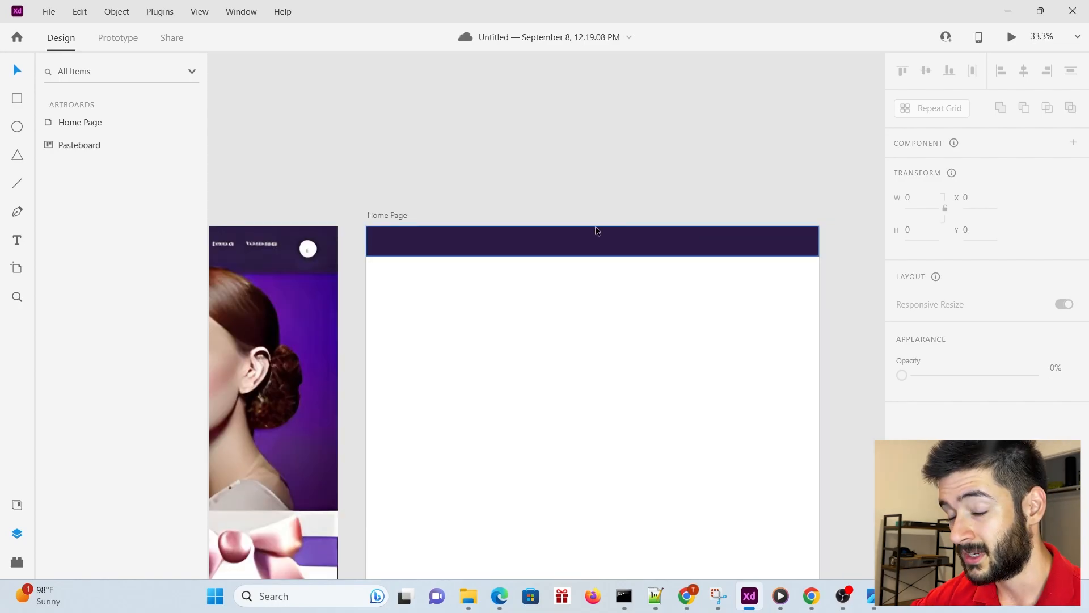
ctrl+scroll(595, 225, up, 2)
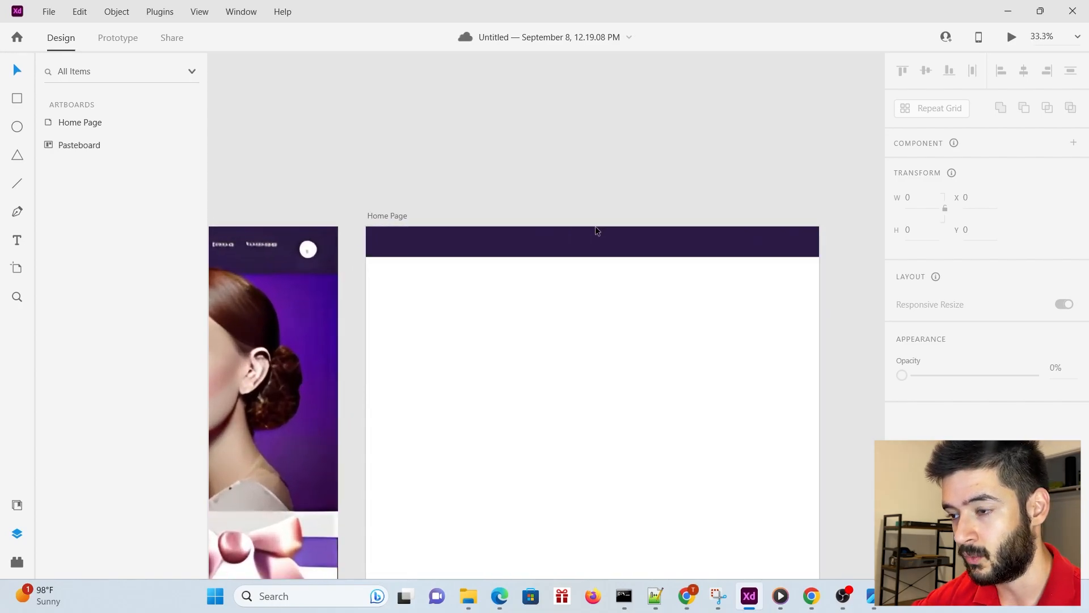
ctrl+scroll(594, 226, down, 3)
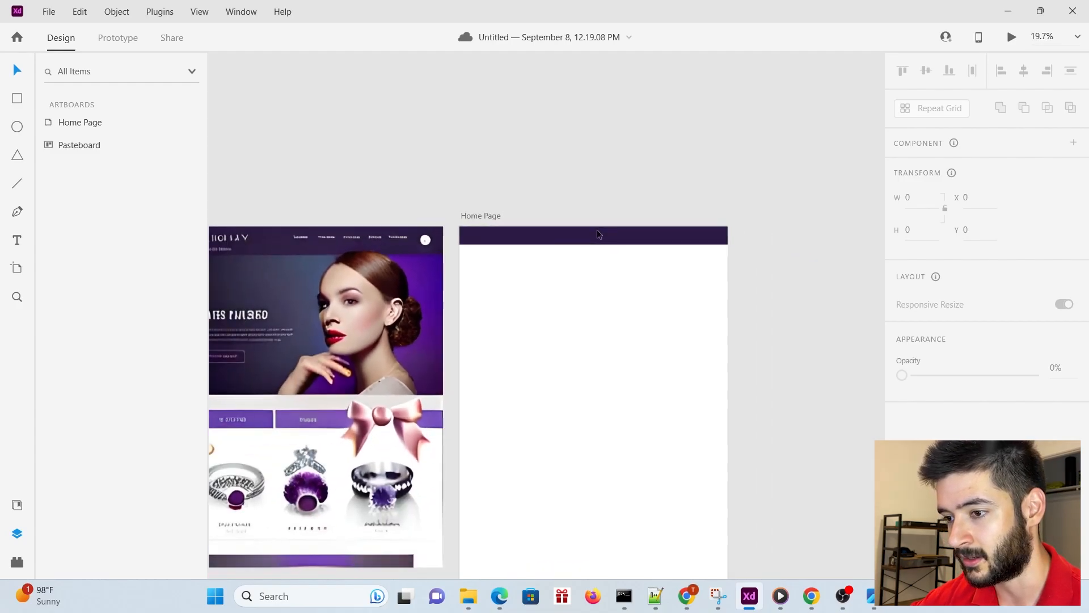
key(r)
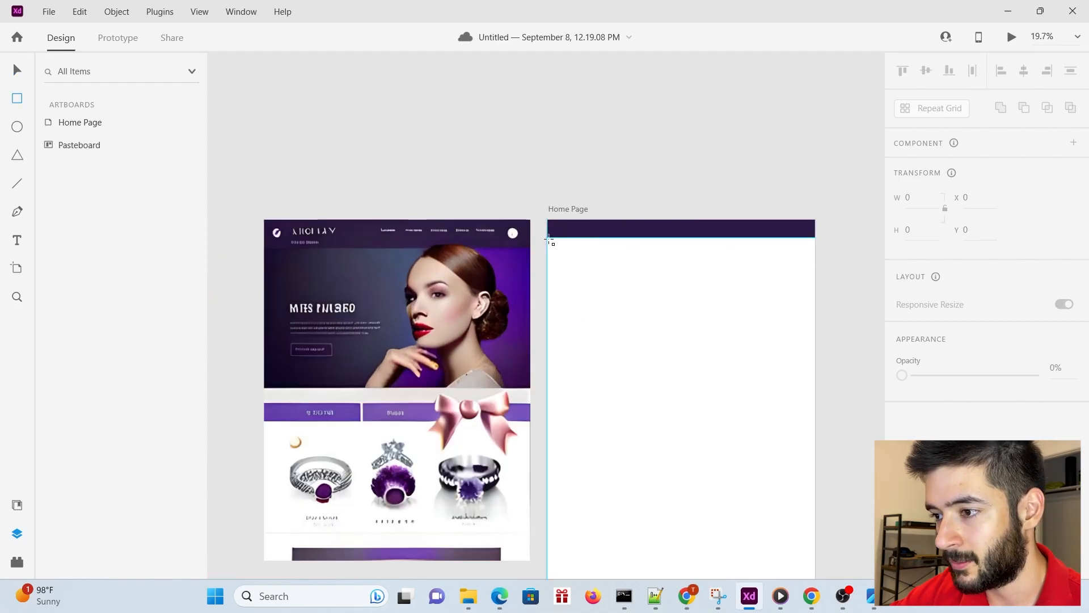
drag(548, 238, 817, 370)
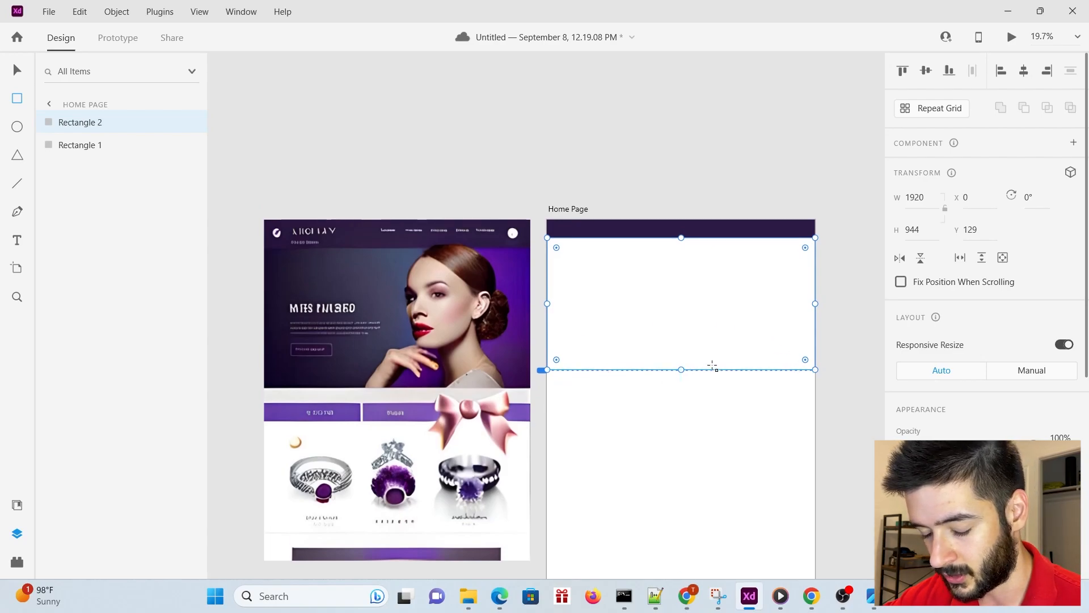
Extend the hero rectangle's bottom edge to the artboard's dashed viewport line, for a height of about 950
scroll(712, 366, up, 5)
scroll(712, 365, up, 1)
click(17, 69)
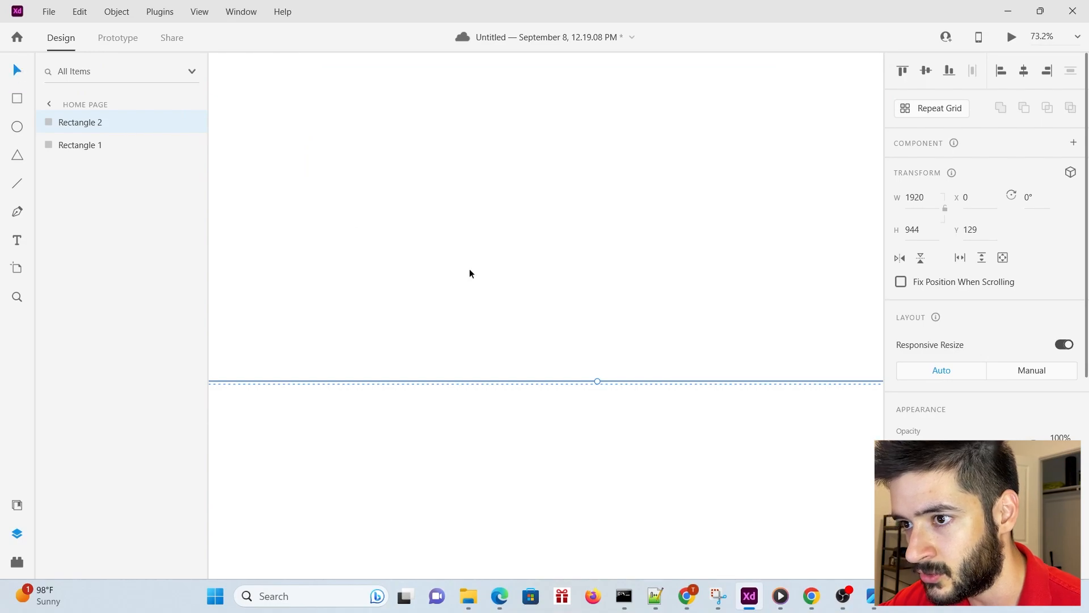
drag(596, 381, 597, 385)
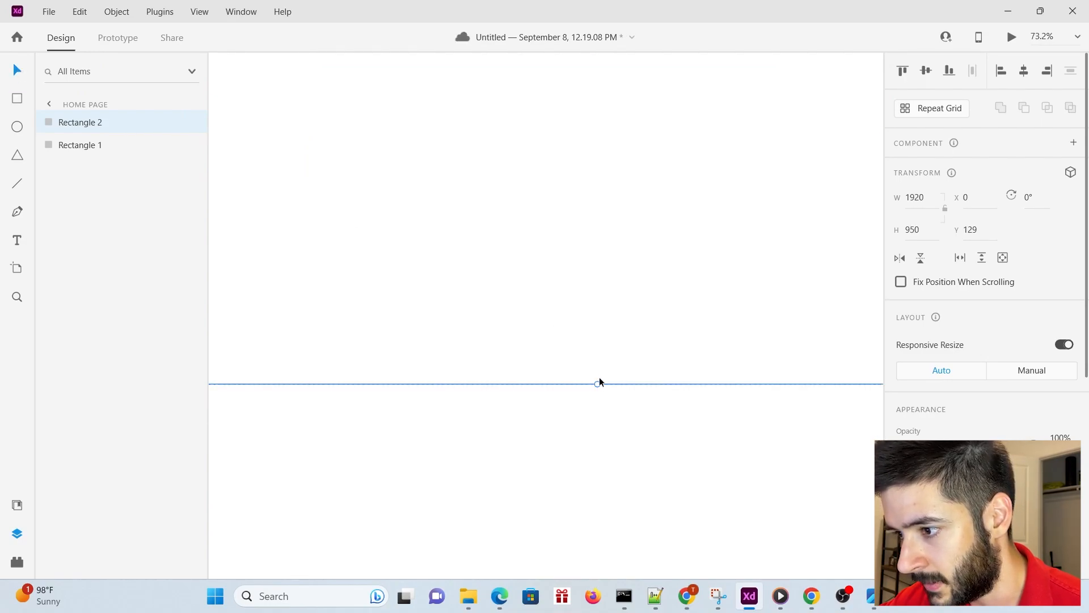
Fill the hero rectangle with light gray #D2D2D2 as a placeholder and keep it selected
scroll(595, 363, down, 4)
scroll(987, 255, down, 3)
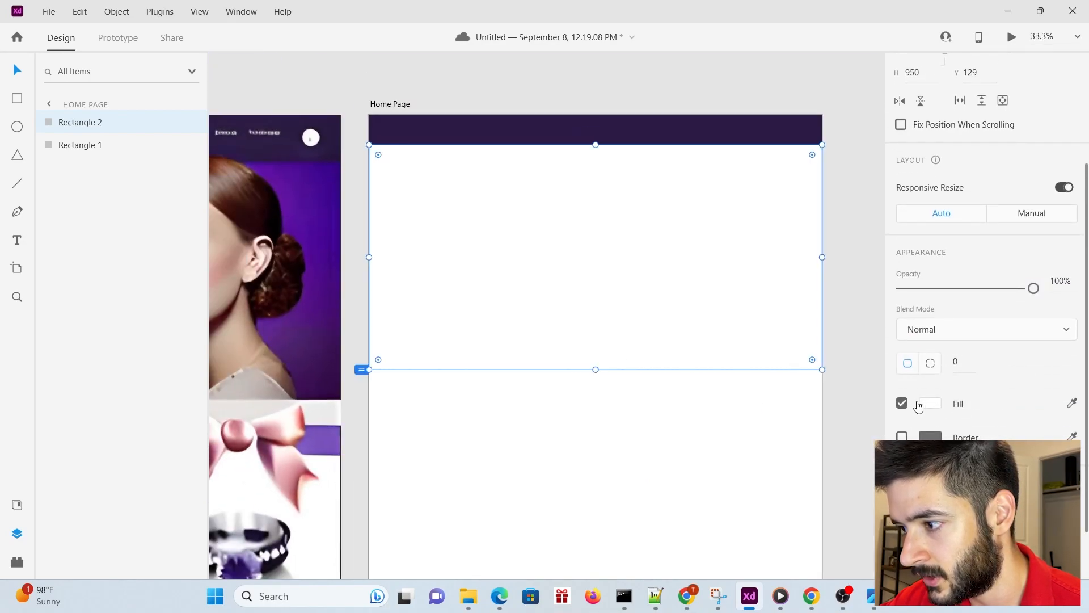
click(928, 404)
drag(720, 339, 710, 340)
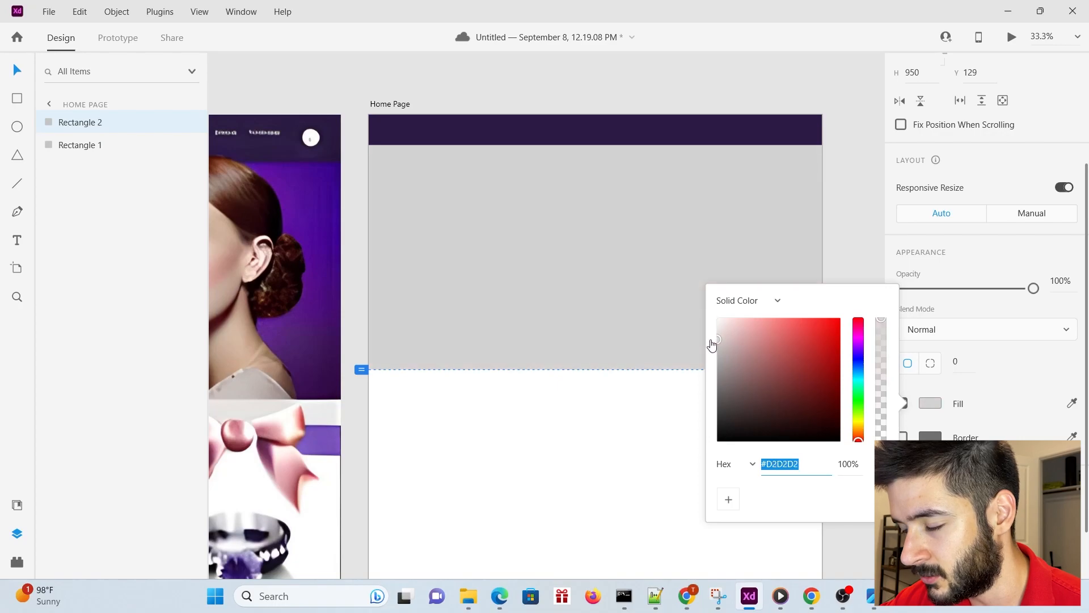
click(844, 164)
click(793, 202)
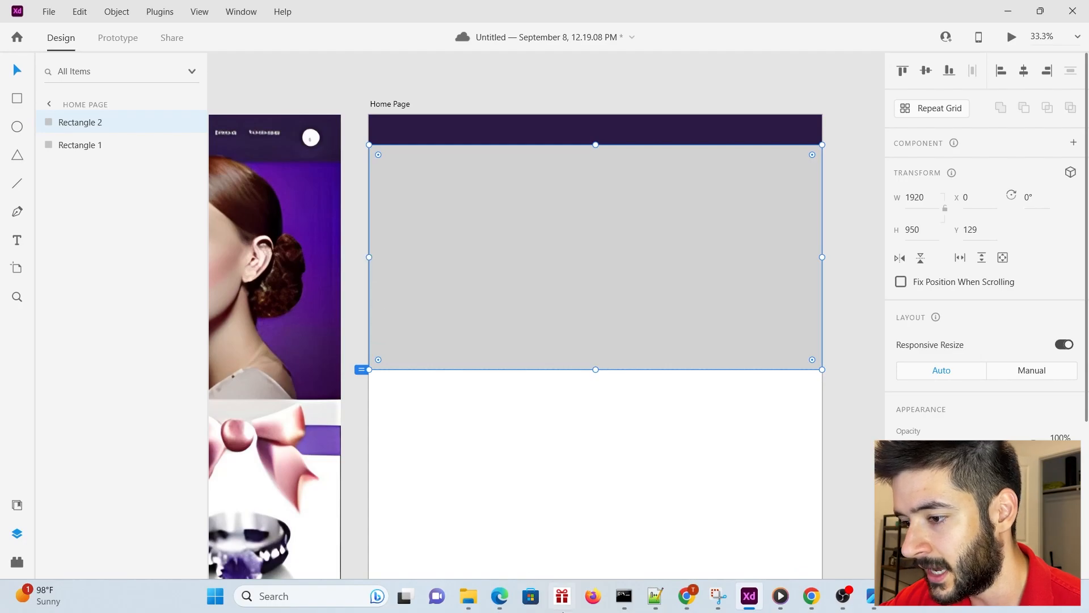
Place the colorful-purple-sparkling-diamond-in-tweezers image from the Downloads folder into the hero rectangle as its fill
mouse_move(468, 596)
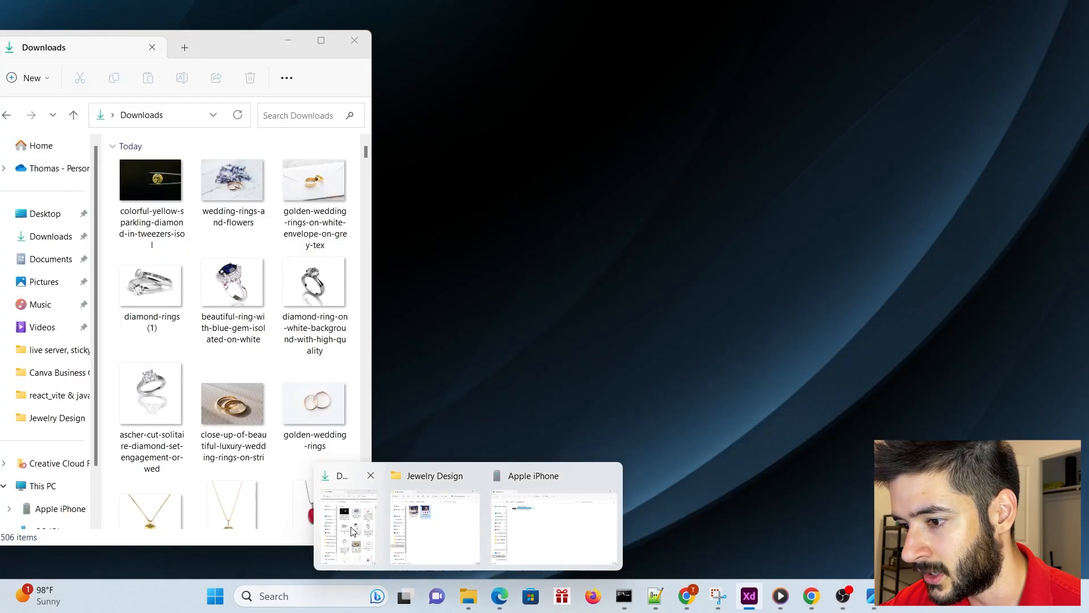
click(353, 531)
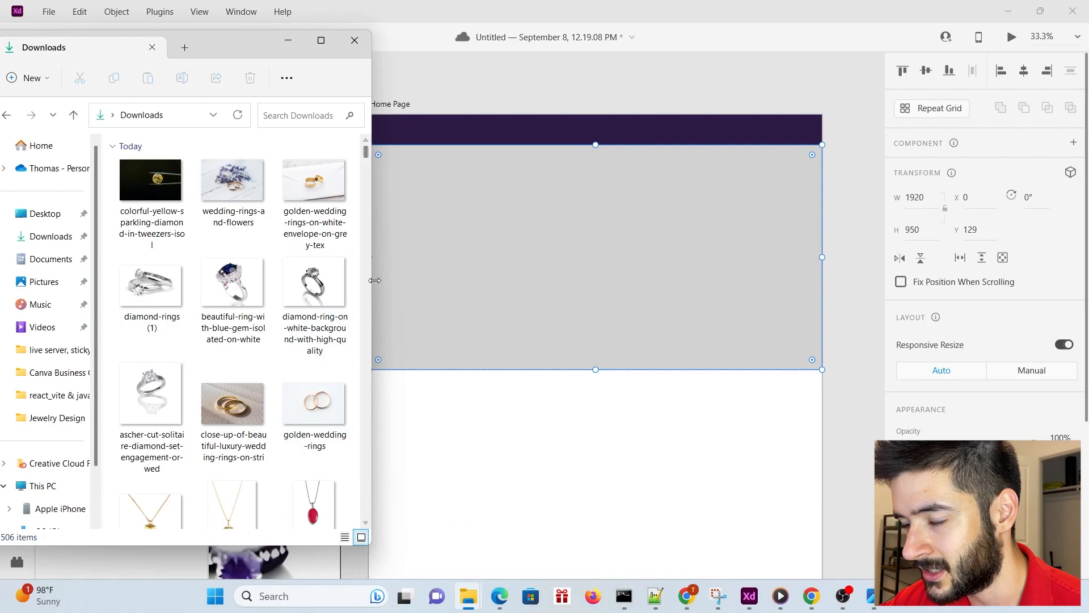
drag(375, 280, 400, 280)
drag(284, 33, 284, 112)
scroll(285, 290, down, 10)
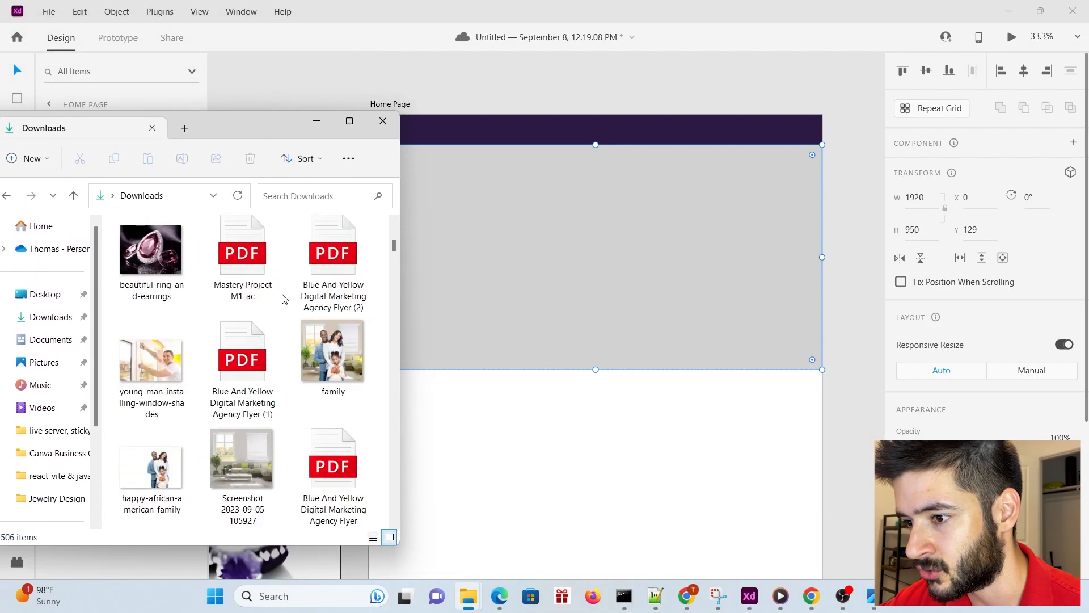
scroll(285, 299, up, 3)
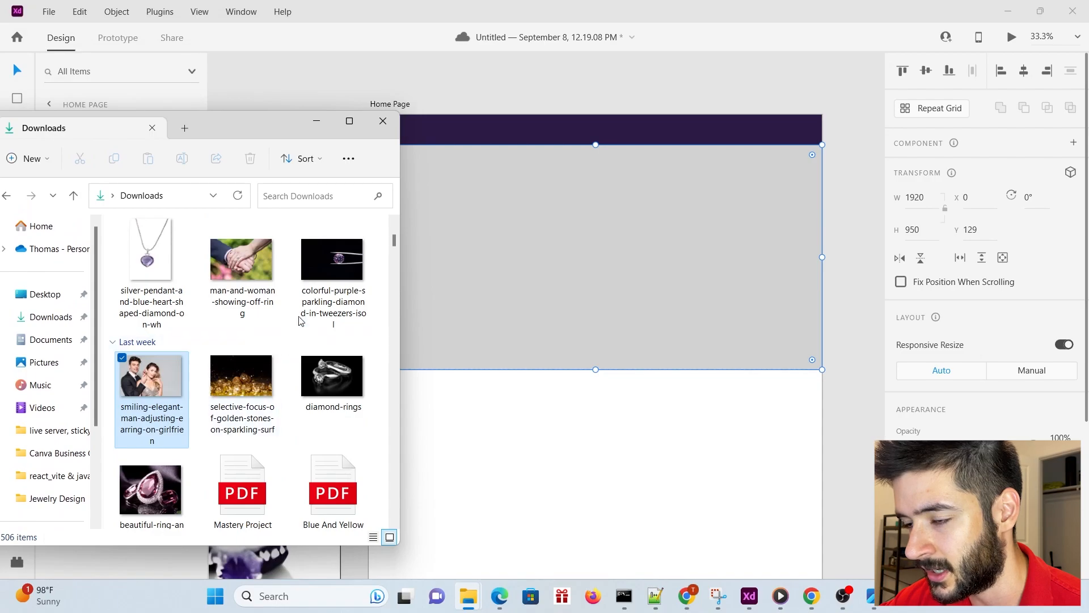
scroll(319, 277, up, 2)
click(331, 355)
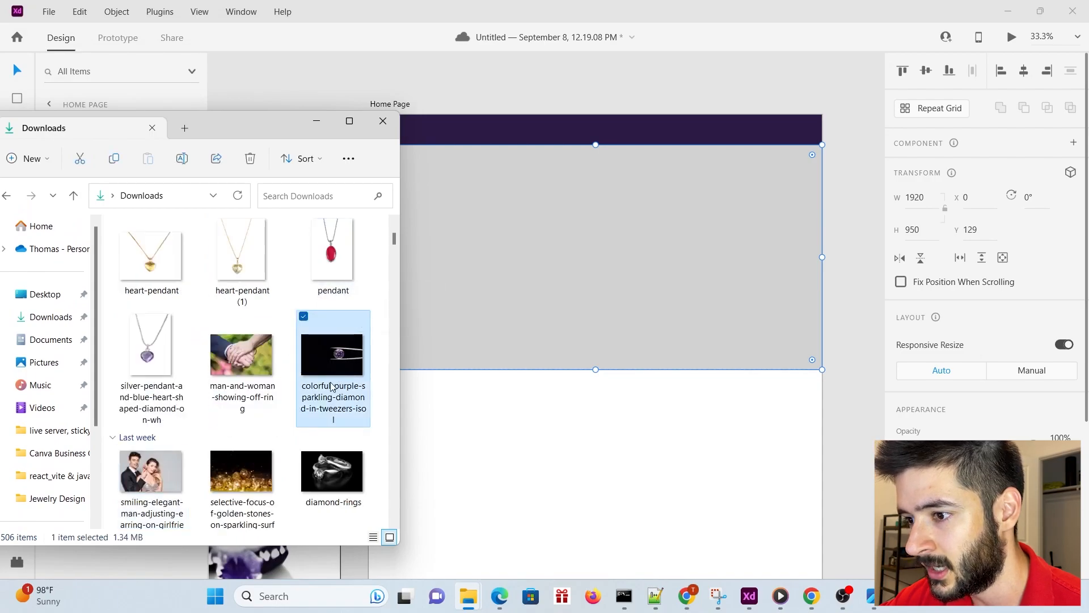
drag(462, 331, 523, 319)
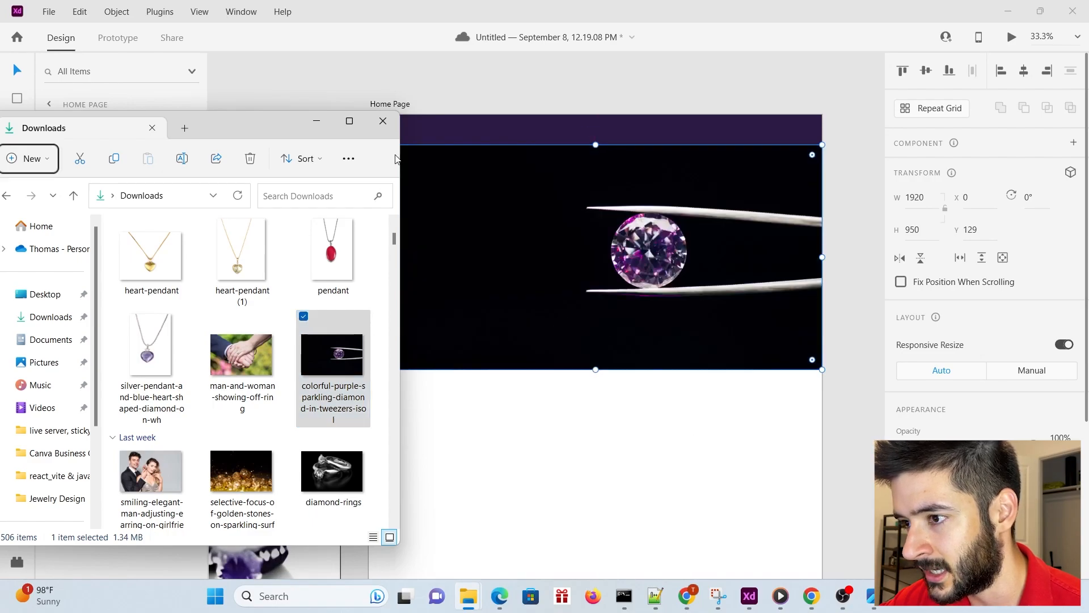
click(317, 121)
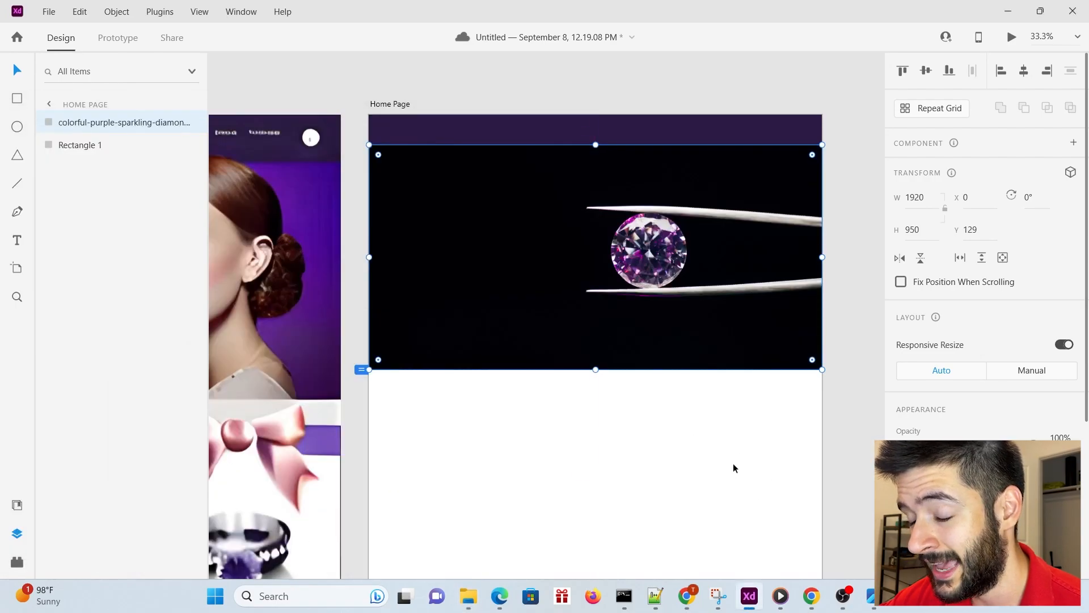
Enlarge the diamond image inside the hero rectangle and shift it so the gem sits in the right half
click(733, 463)
click(658, 343)
double_click(572, 273)
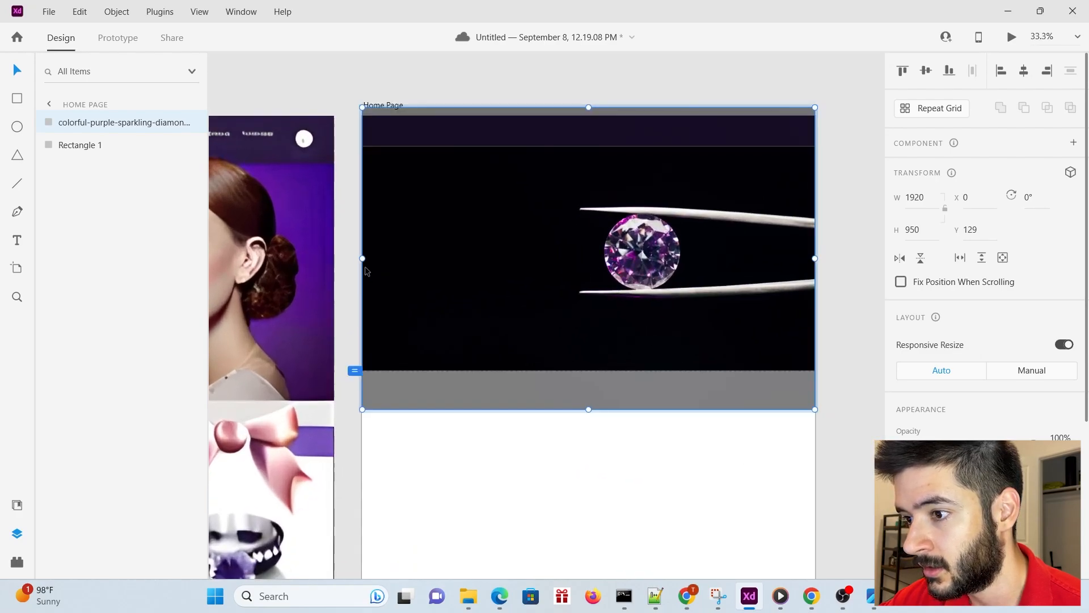
drag(363, 259, 264, 266)
drag(662, 298, 760, 299)
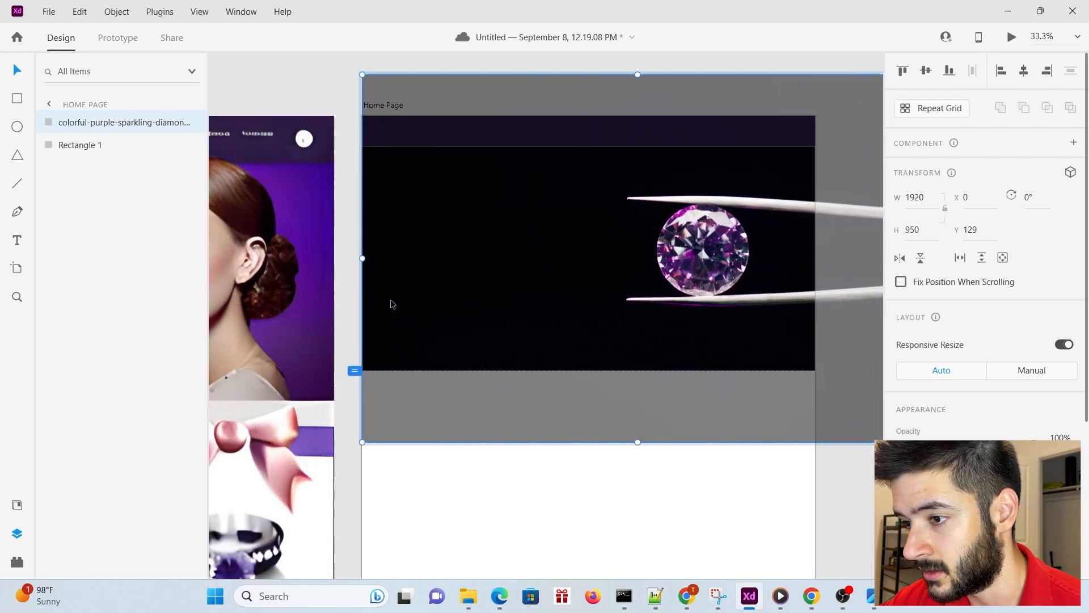
drag(365, 257, 349, 258)
mouse_move(619, 256)
mouse_down()
mouse_move(635, 259)
mouse_move(613, 260)
mouse_up()
click(573, 493)
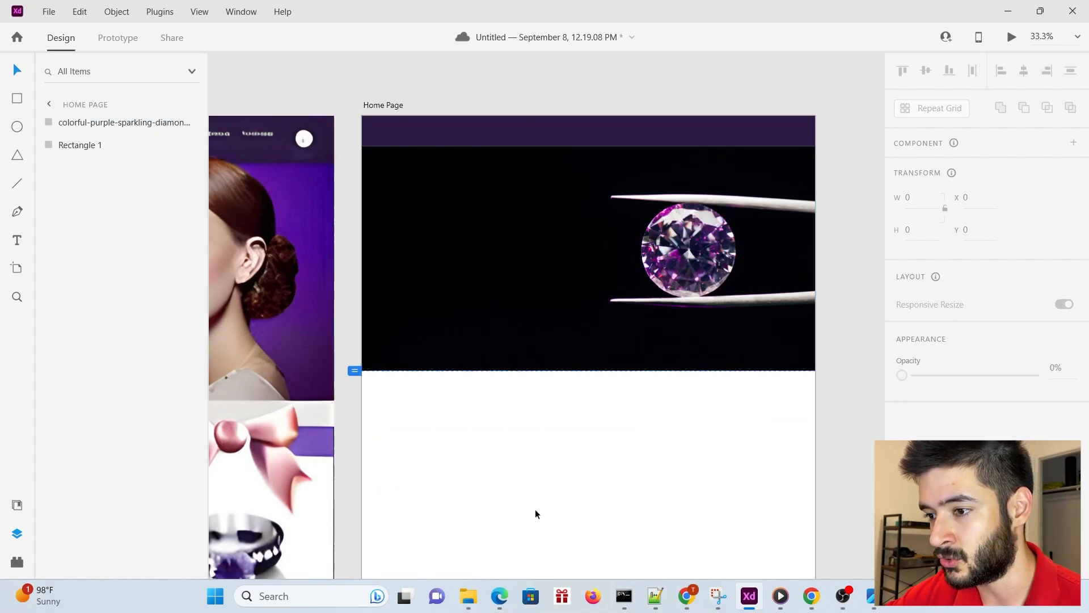
mouse_move(455, 598)
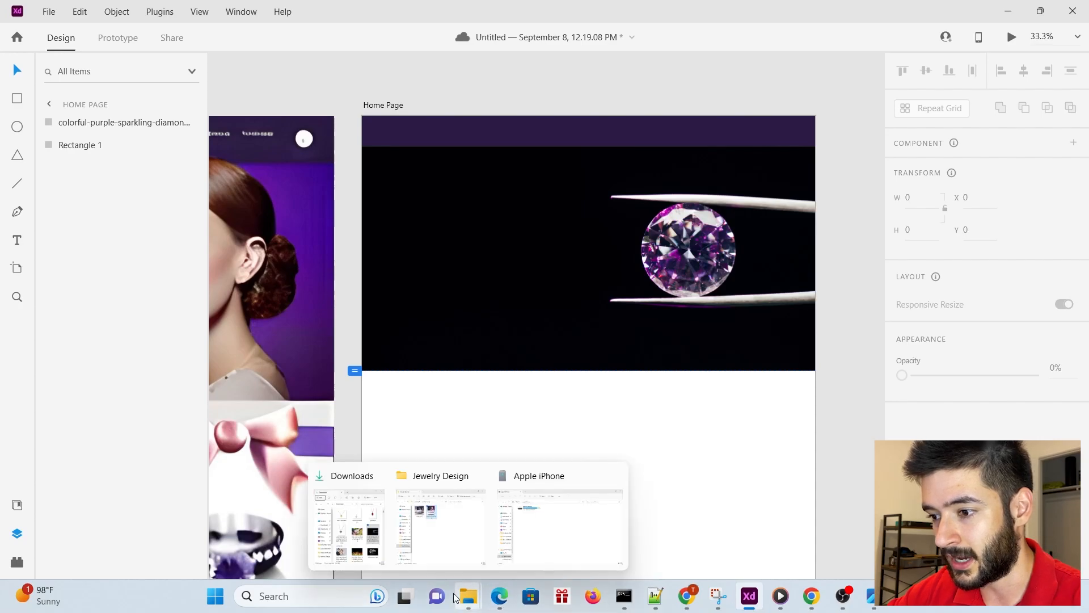
click(349, 521)
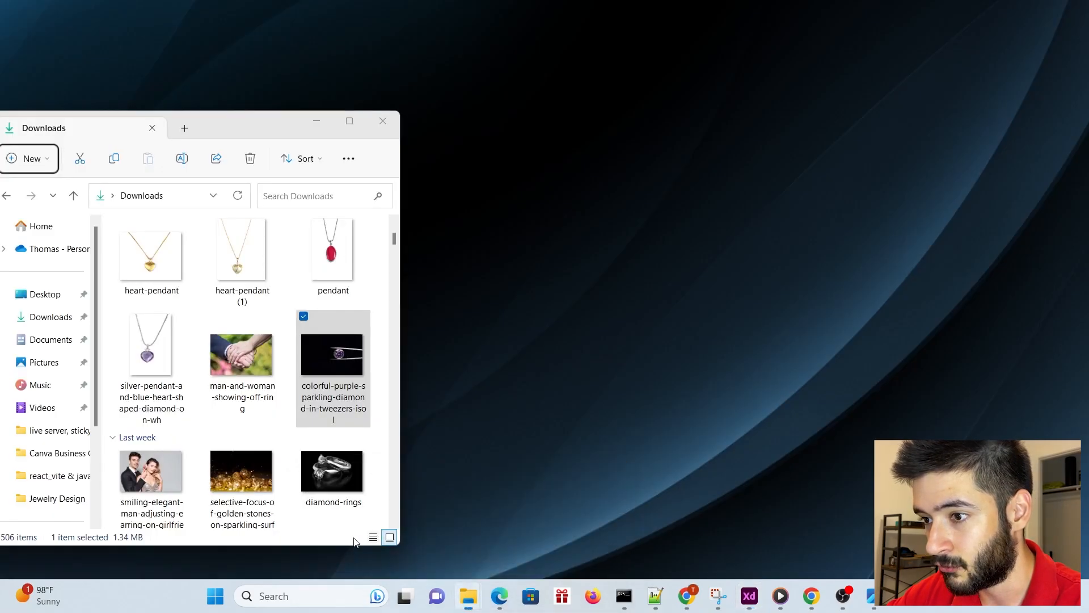
drag(257, 124, 265, 121)
drag(252, 249, 533, 100)
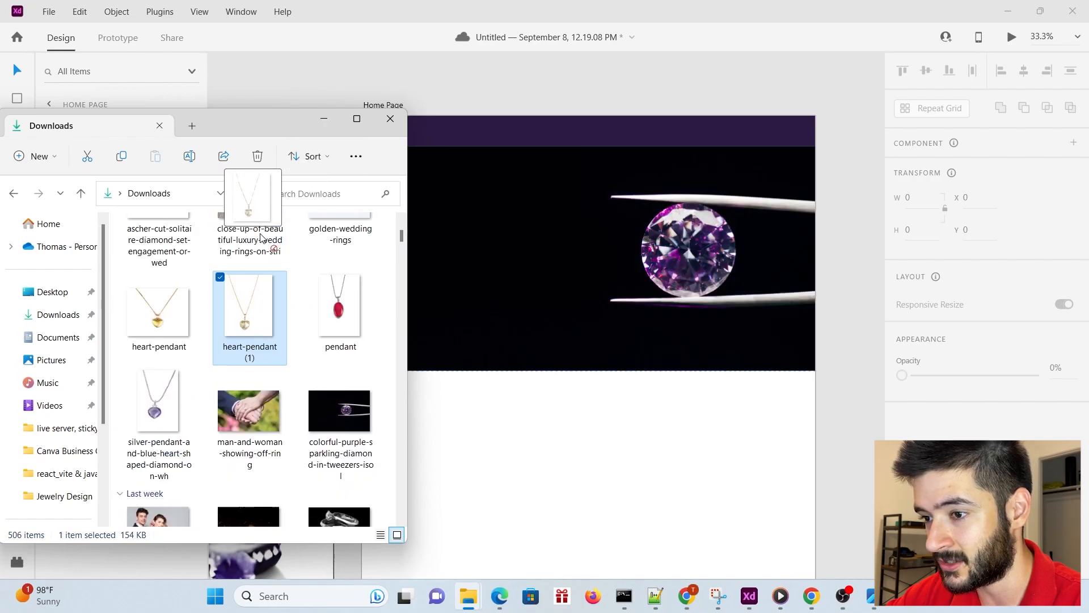
click(324, 119)
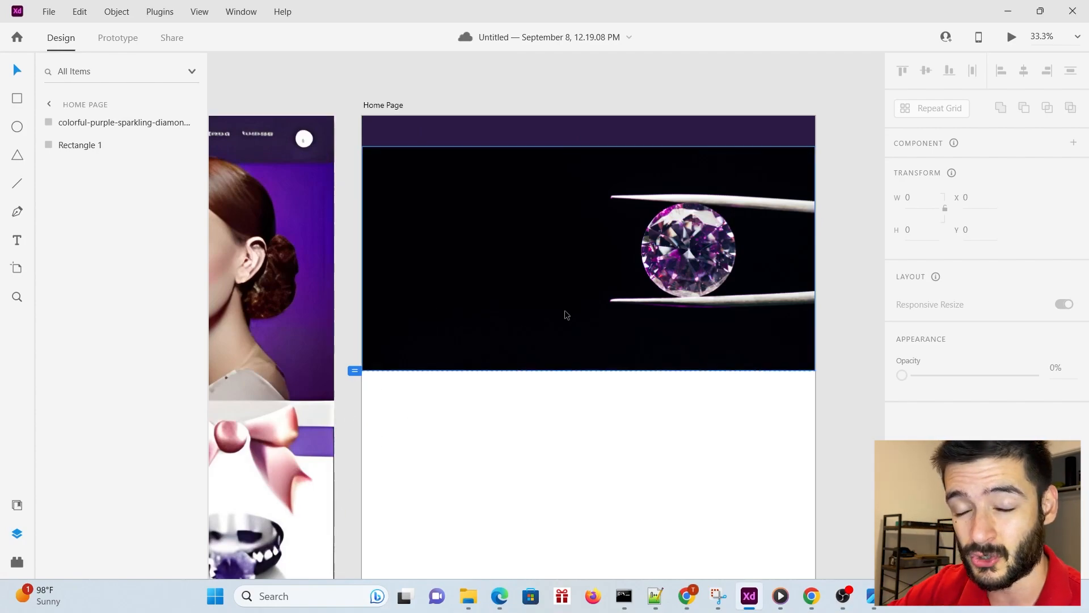
Add the heading "Jaxon's Jewelry" on the dark left side of the hero, in the Rafaella font at about 845 x 165
click(18, 241)
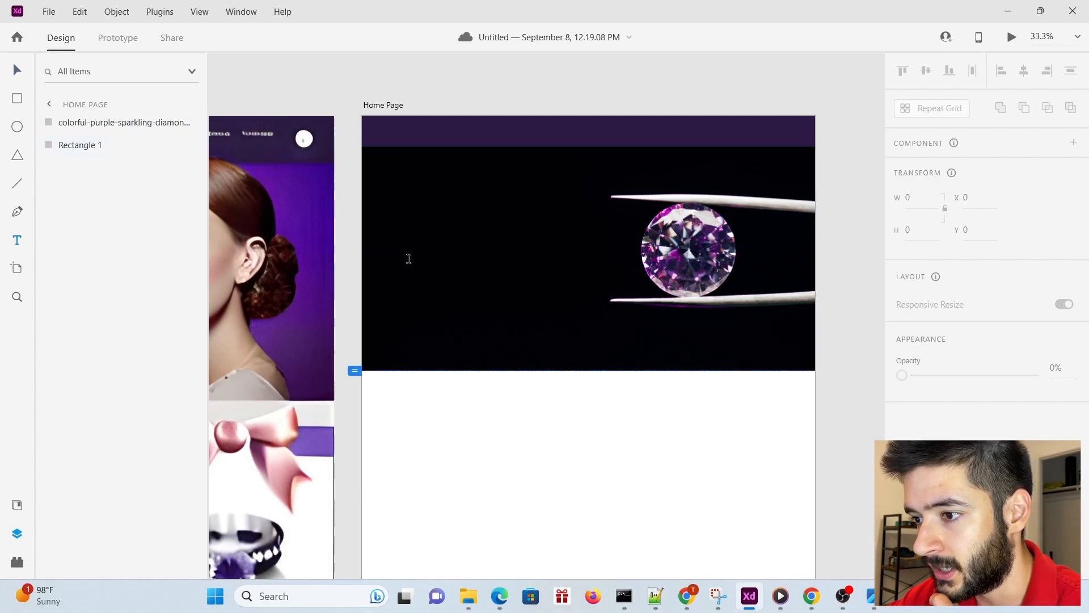
click(398, 221)
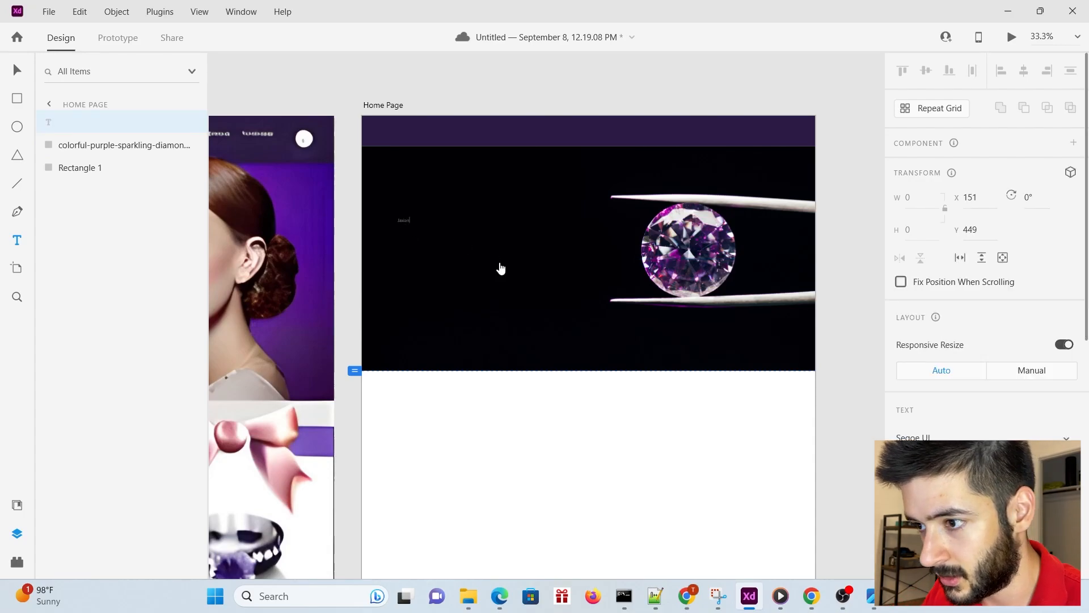
text(Jaxon's)
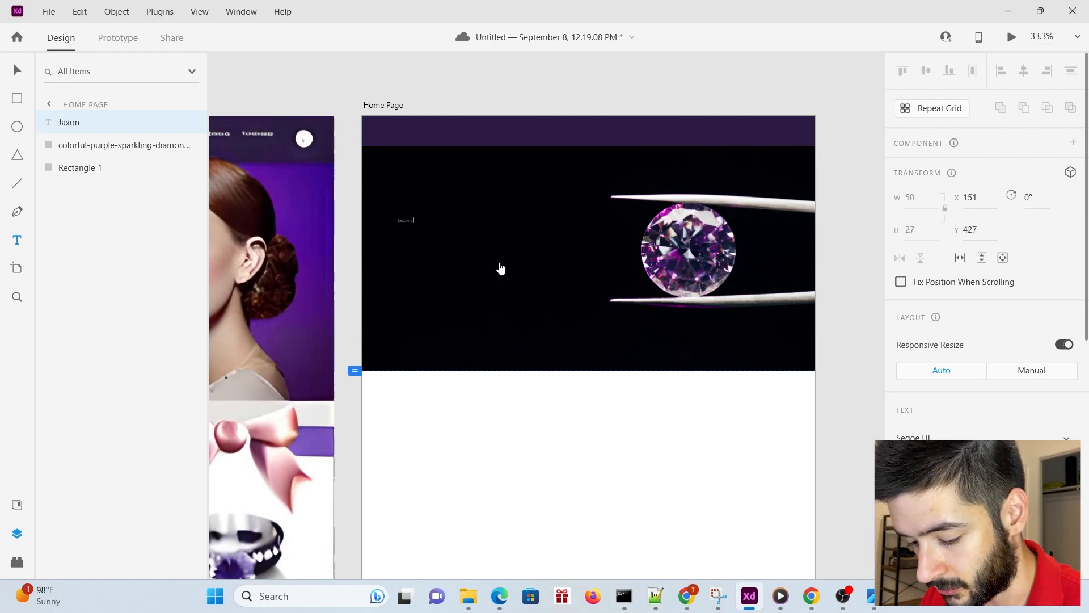
text( Jewelry)
key(ctrl+a)
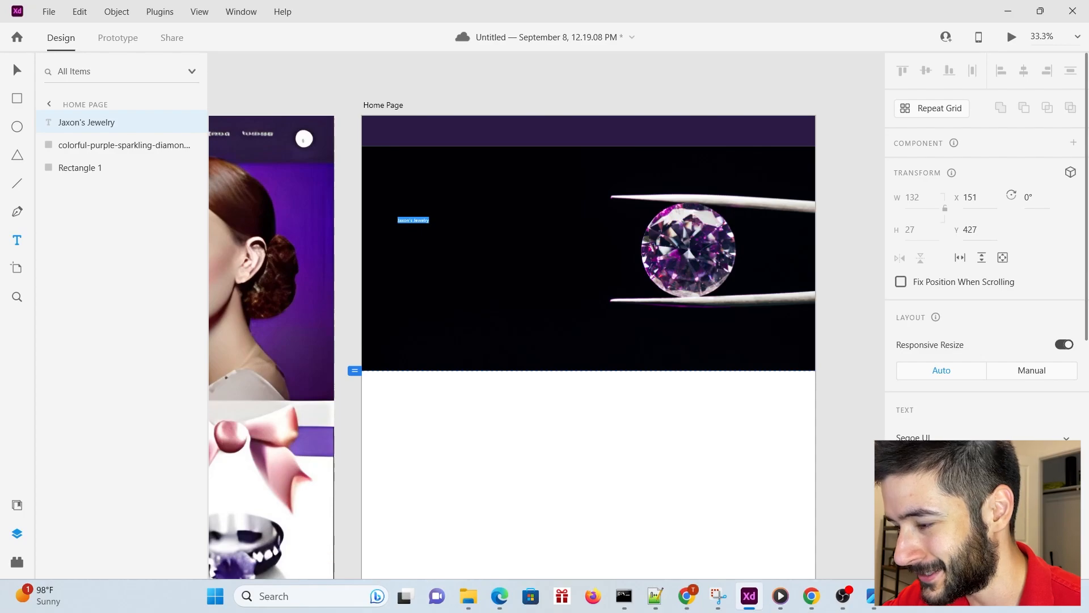
key(BackSpace)
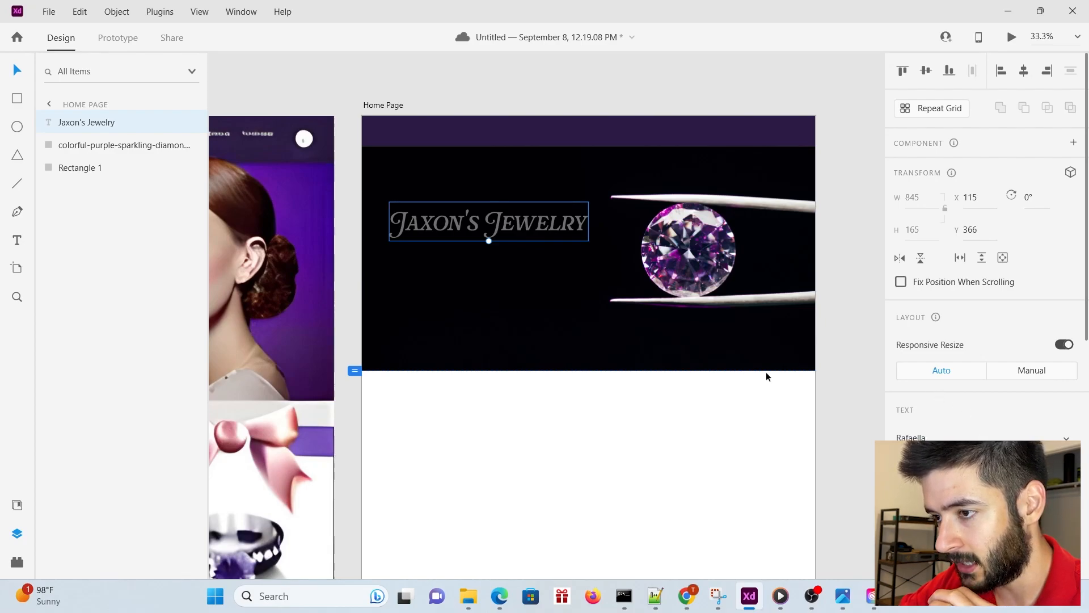
Move the Jaxon's Jewelry heading up slightly to Y 349 and fill its text with white #FFFFFF
drag(496, 228, 501, 225)
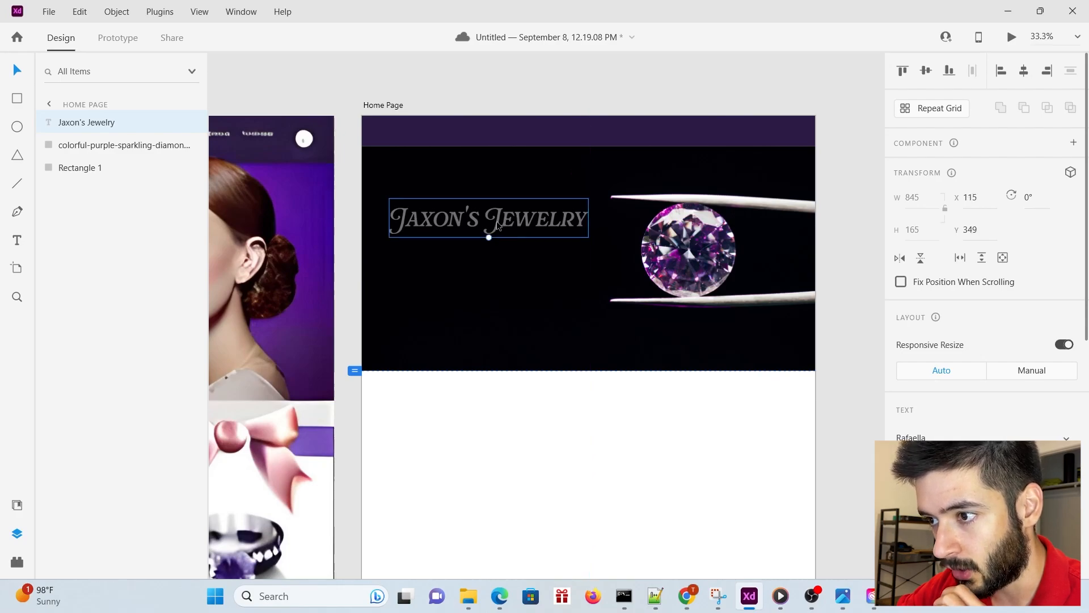
double_click(495, 220)
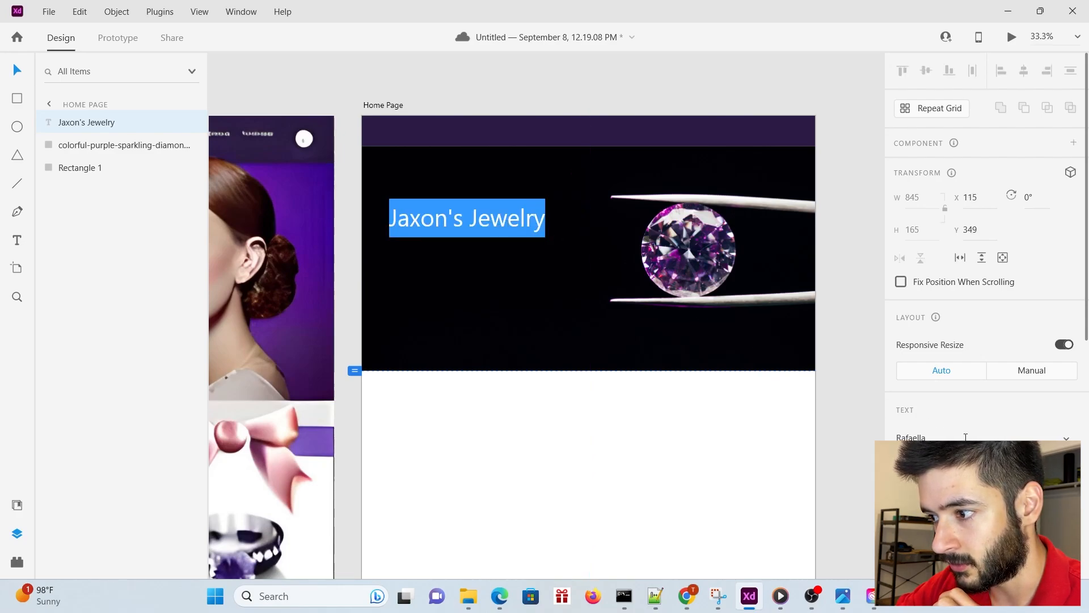
key(Escape)
scroll(984, 255, down, 3)
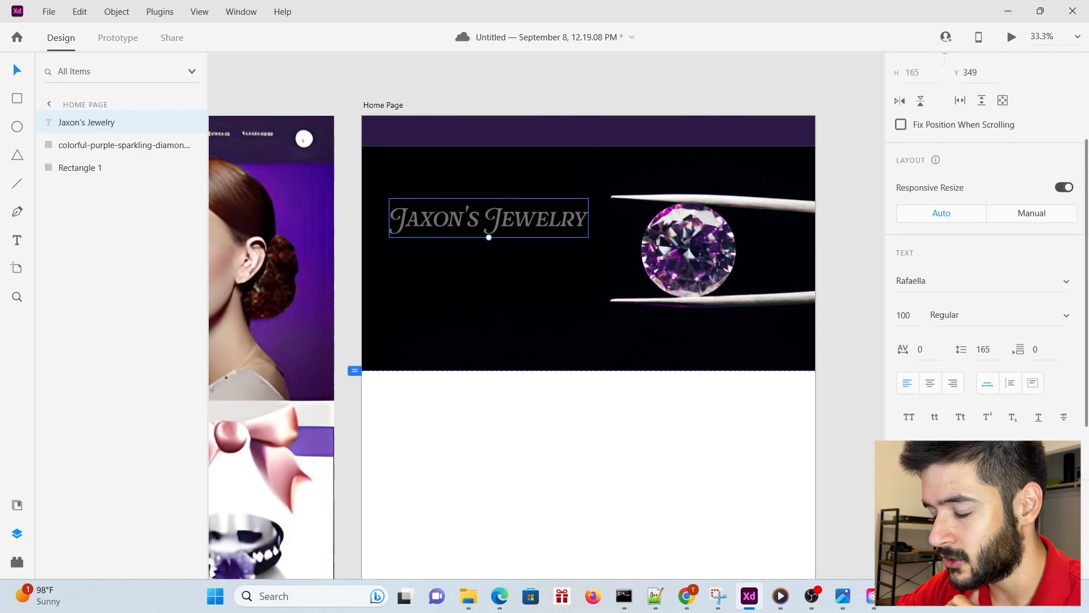
scroll(984, 255, down, 10)
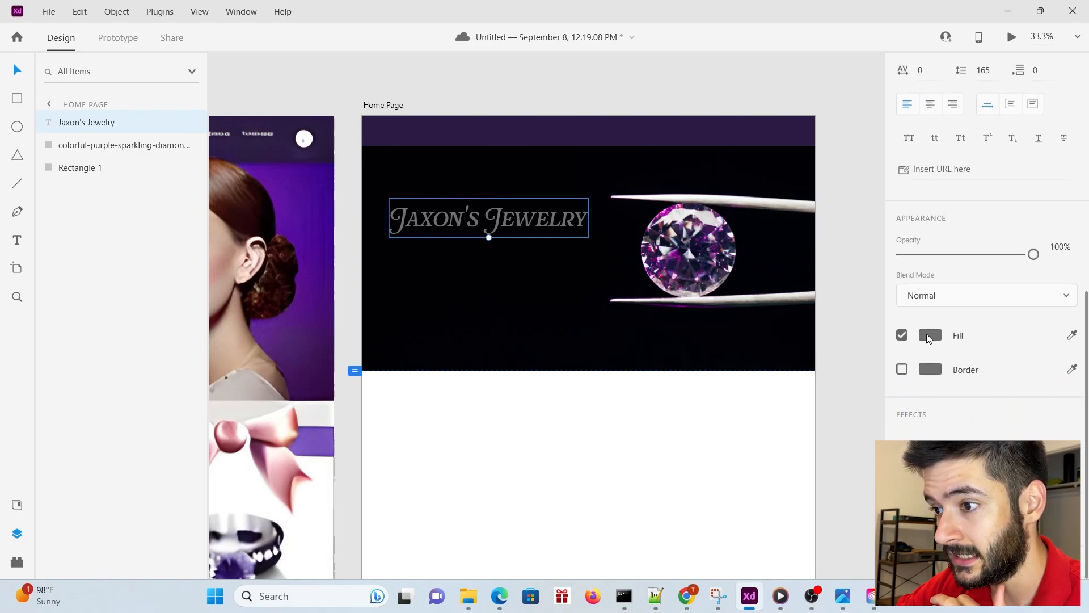
click(928, 335)
drag(753, 307, 700, 221)
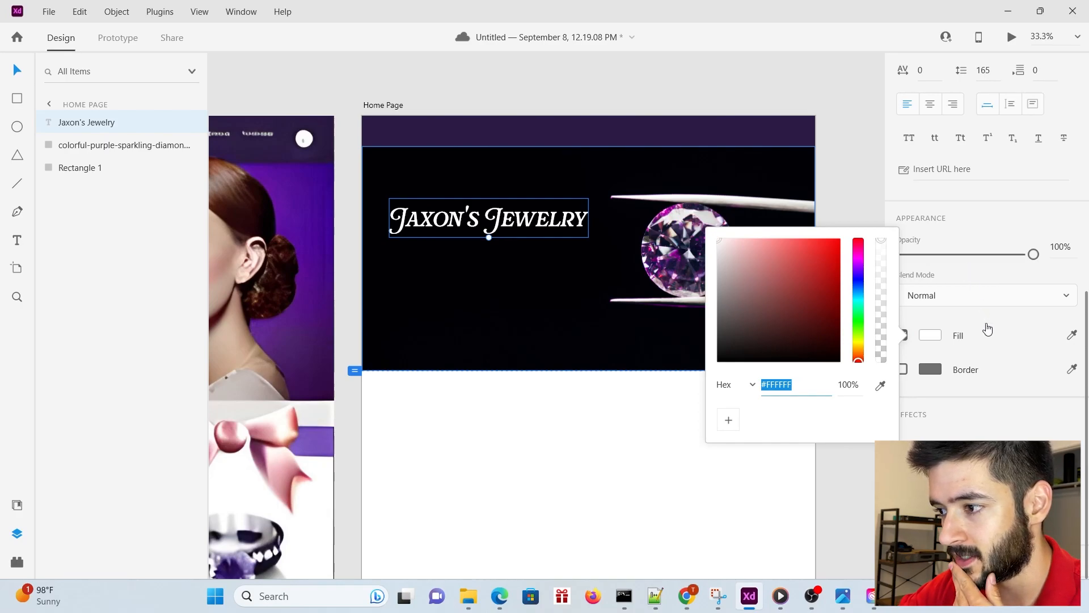
click(990, 255)
Duplicate the Jaxon's Jewelry heading as a subheading in Arial at size 50, left-aligned just below the original
scroll(623, 251, down, 4)
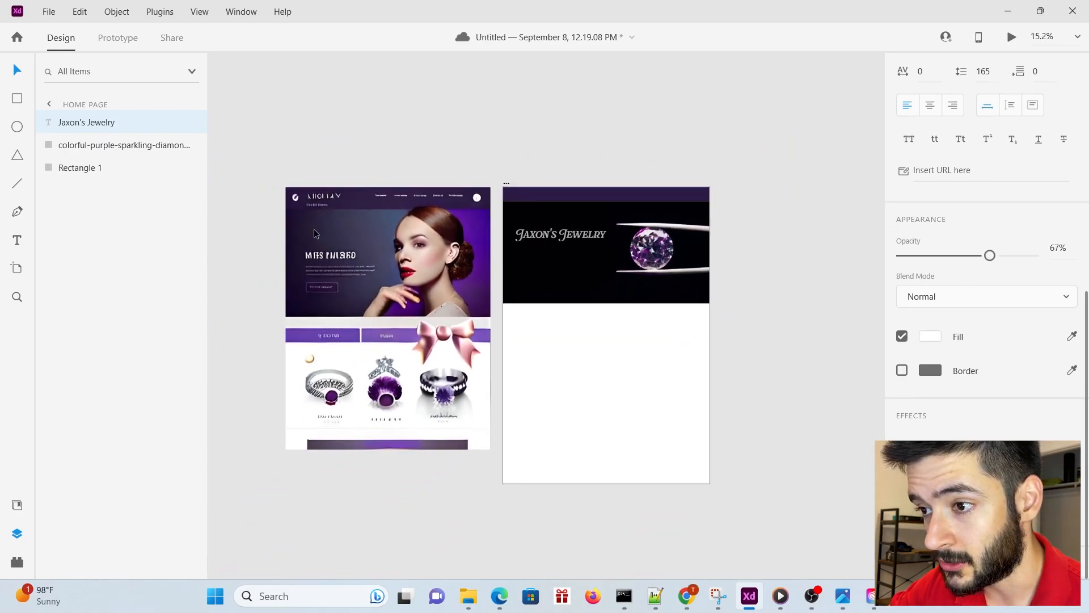
scroll(331, 296, up, 3)
scroll(414, 336, down, 2)
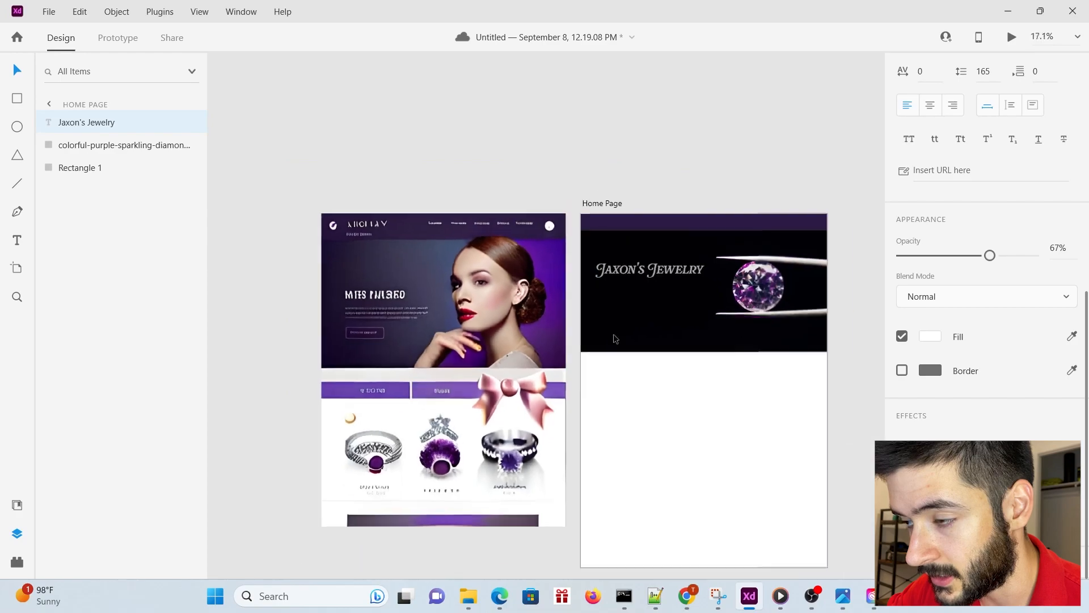
scroll(564, 335, right, 2)
scroll(633, 291, up, 3)
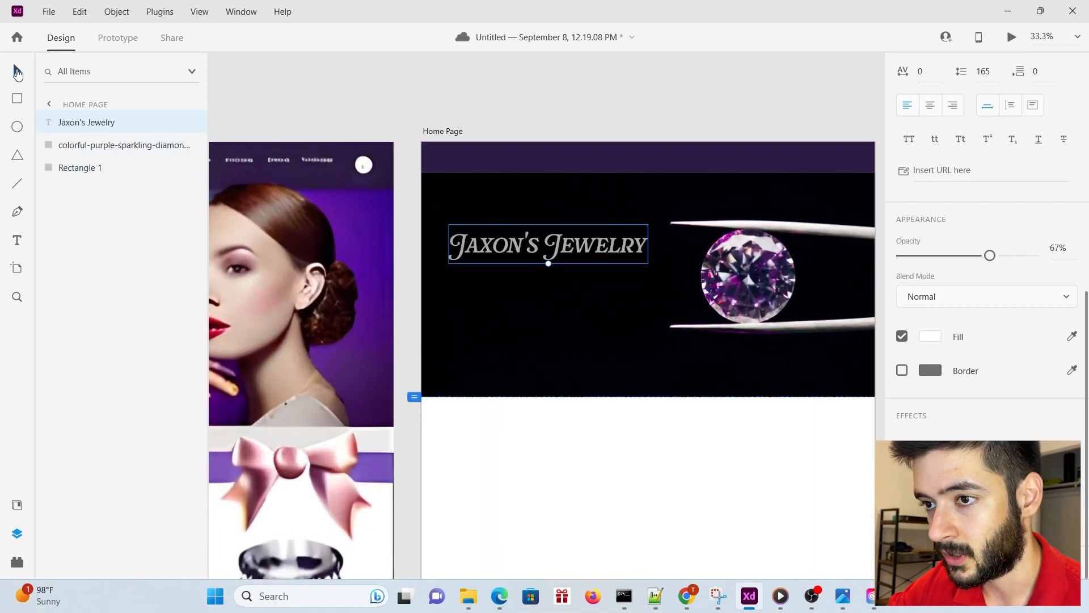
drag(513, 252, 519, 293)
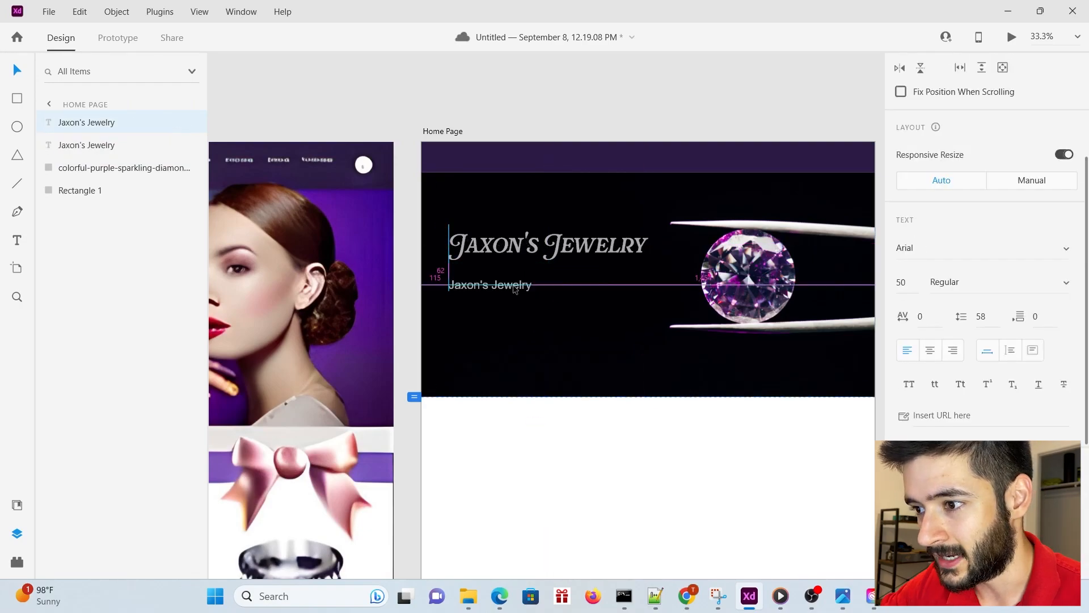
drag(516, 289, 515, 281)
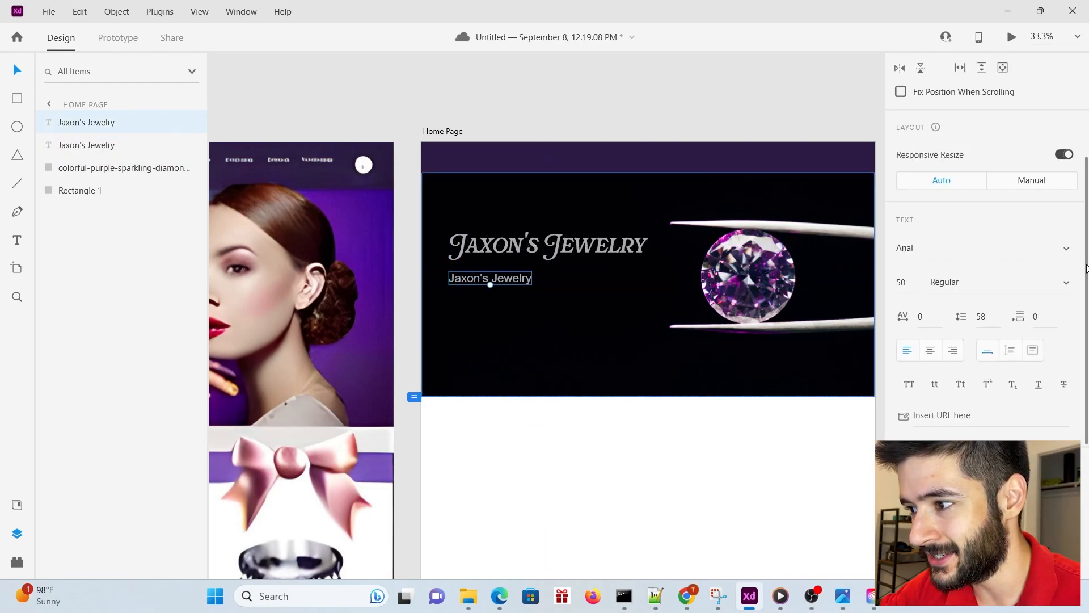
click(1069, 250)
scroll(980, 286, down, 3)
scroll(981, 286, down, 4)
scroll(979, 286, up, 6)
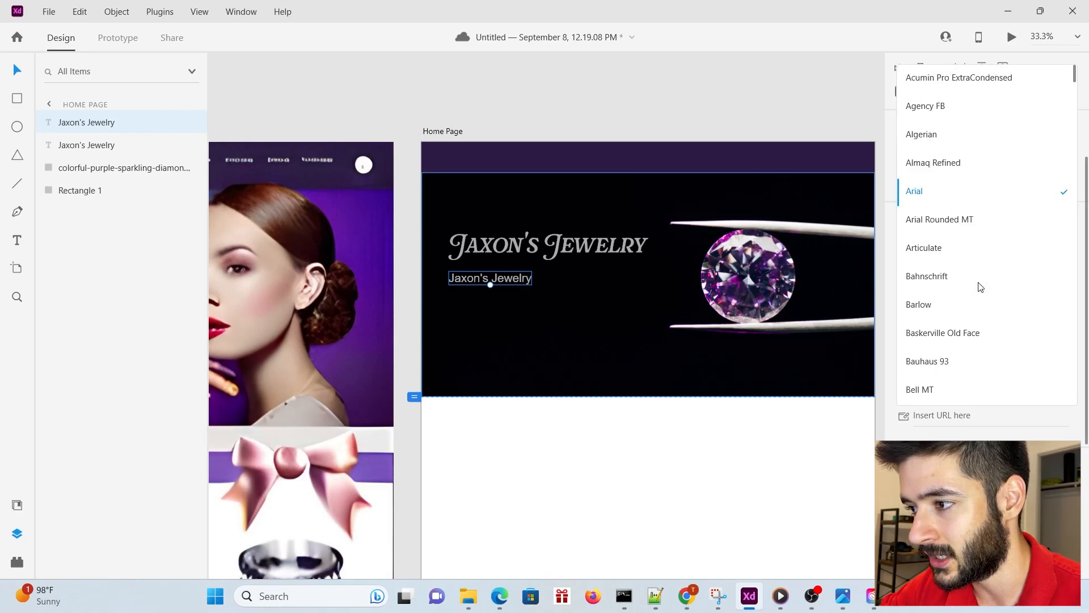
click(955, 436)
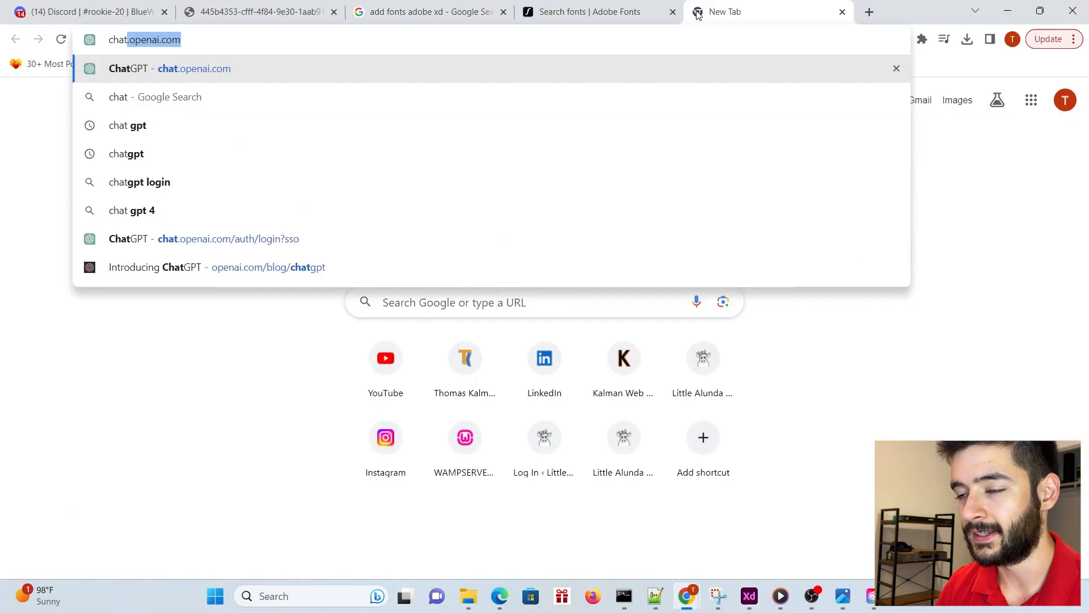
Switch to ChatGPT in Chrome, request a tagline for the Jaxsons Jewelry website, and copy "Where Love and Craftsmanship Converge."
key(Return)
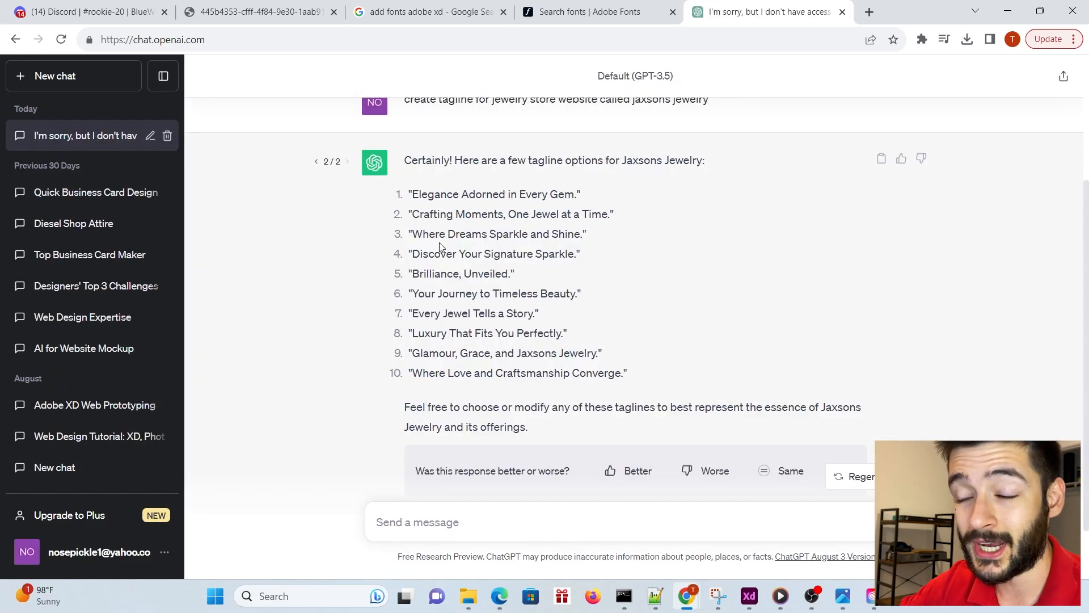
mouse_move(412, 375)
mouse_down()
mouse_move(632, 378)
mouse_move(422, 376)
mouse_up()
key(ctrl+c)
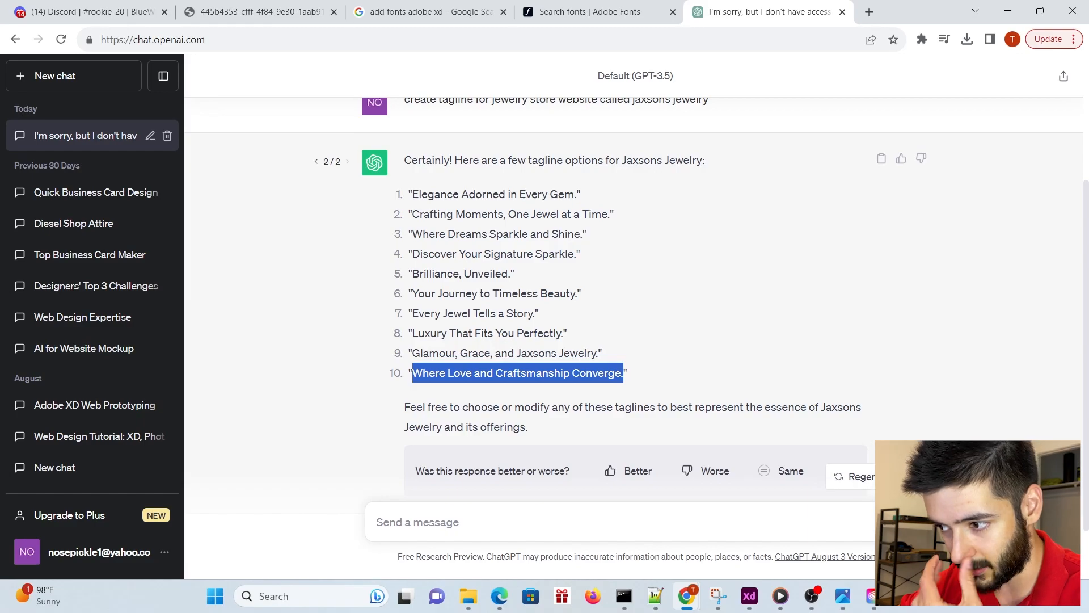
Switch back to Adobe XD and replace the subheading text with the copied tagline "Where Love and Craftsmanship Converge."
click(750, 595)
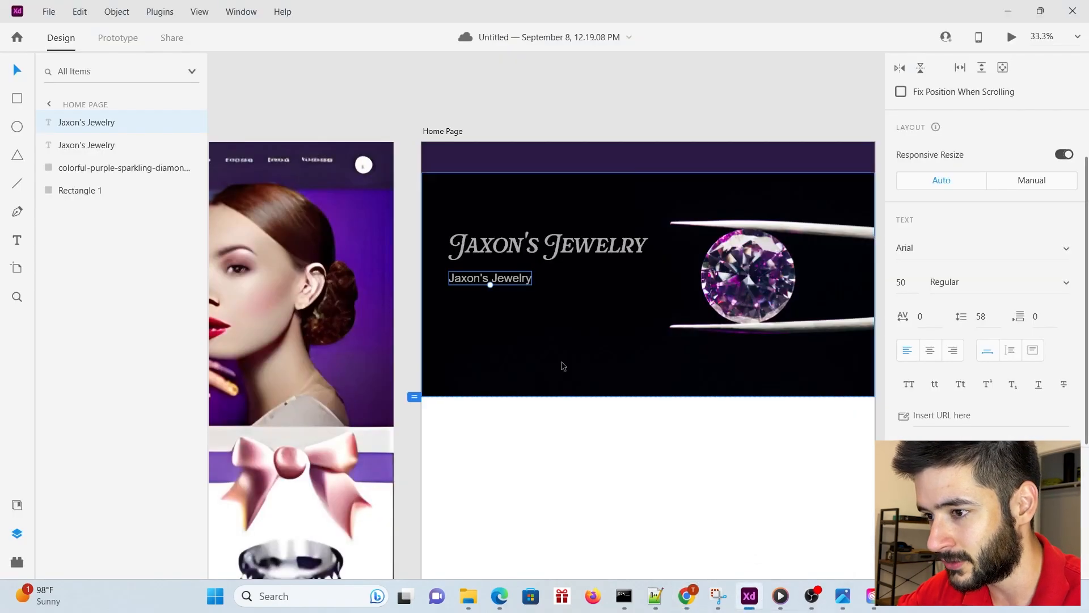
double_click(510, 279)
key(ctrl+v)
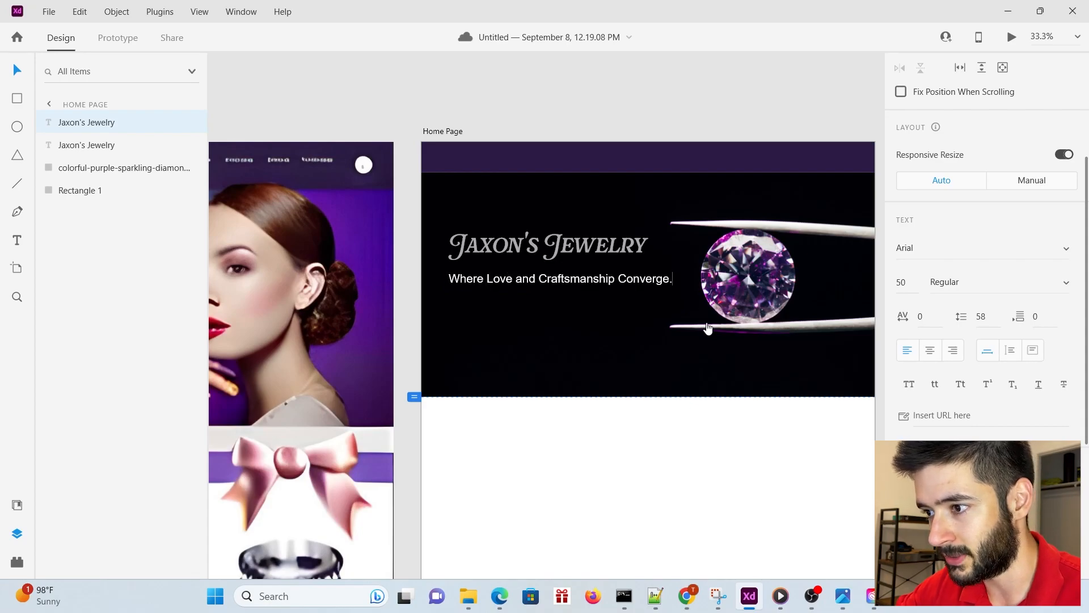
Edit the tagline to read "Where Love & Craftsmanship Converge" without the final period
key(ctrl+Left)
key(ctrl+Left)
key(BackSpace)
key(BackSpace)
key(BackSpace)
key(BackSpace)
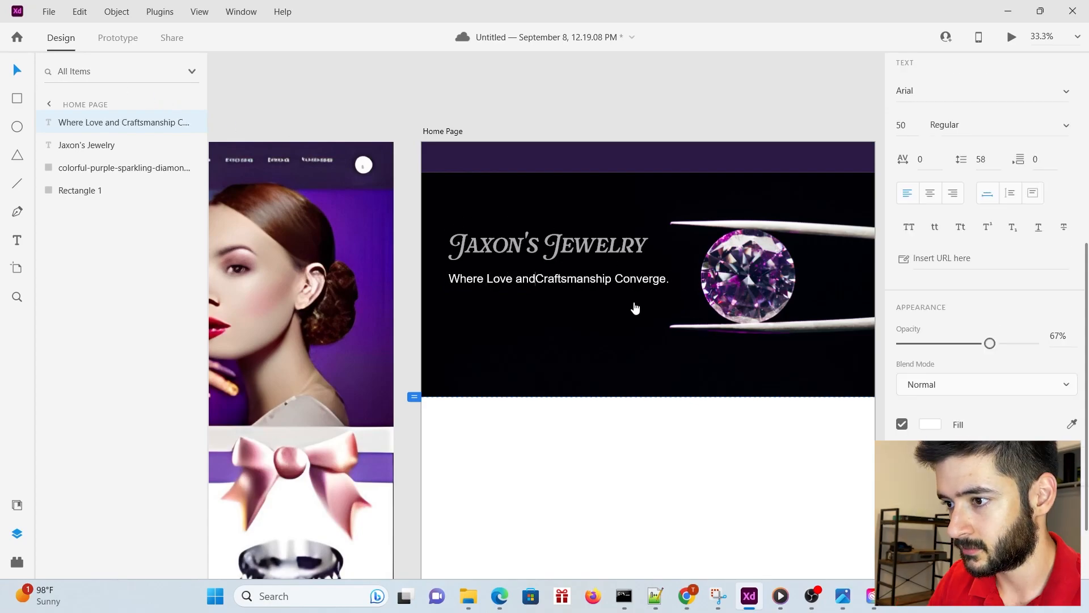
text(&)
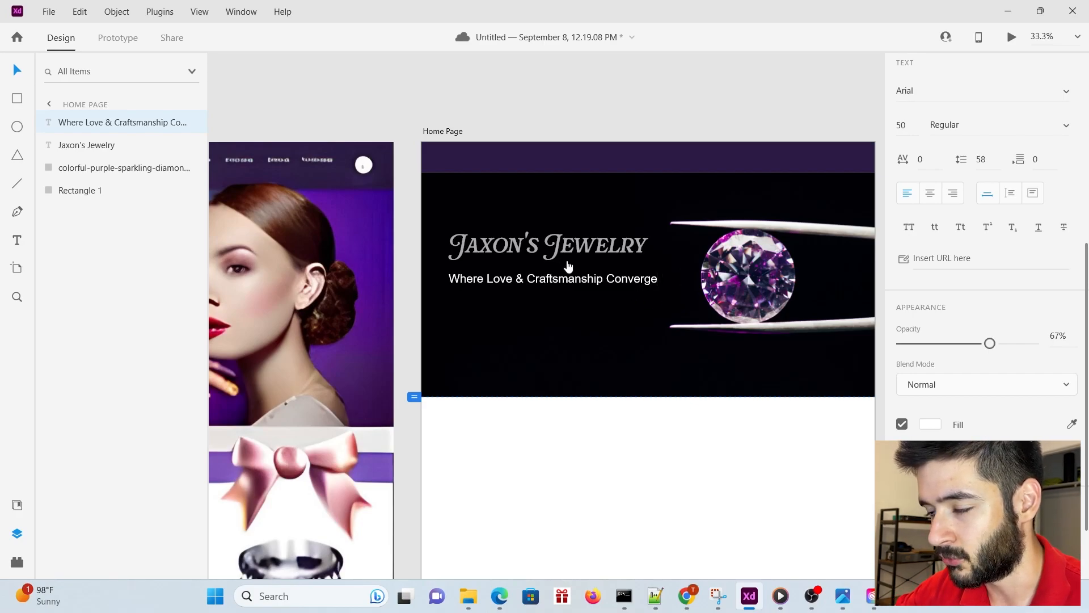
click(17, 69)
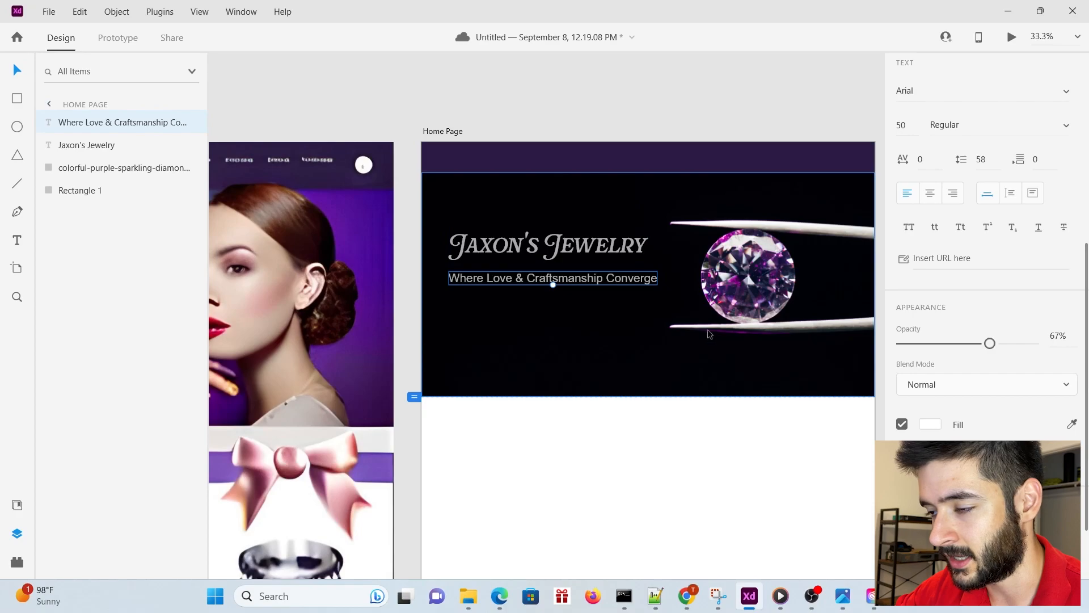
Set the opacity of both the tagline and the Jaxon's Jewelry heading to 100%
scroll(989, 318, down, 1)
drag(990, 297, 1038, 296)
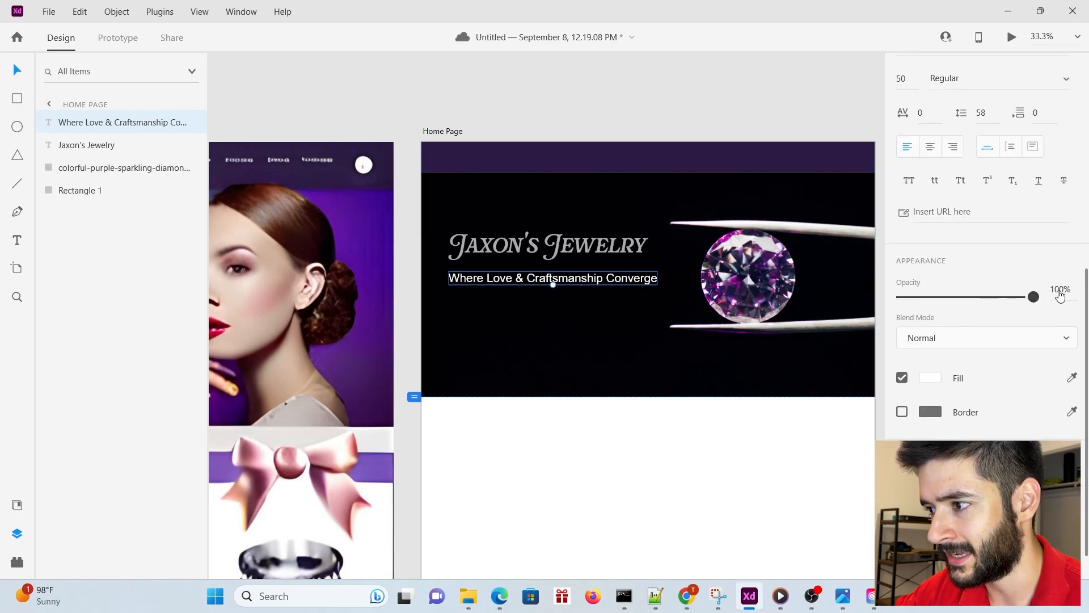
click(546, 253)
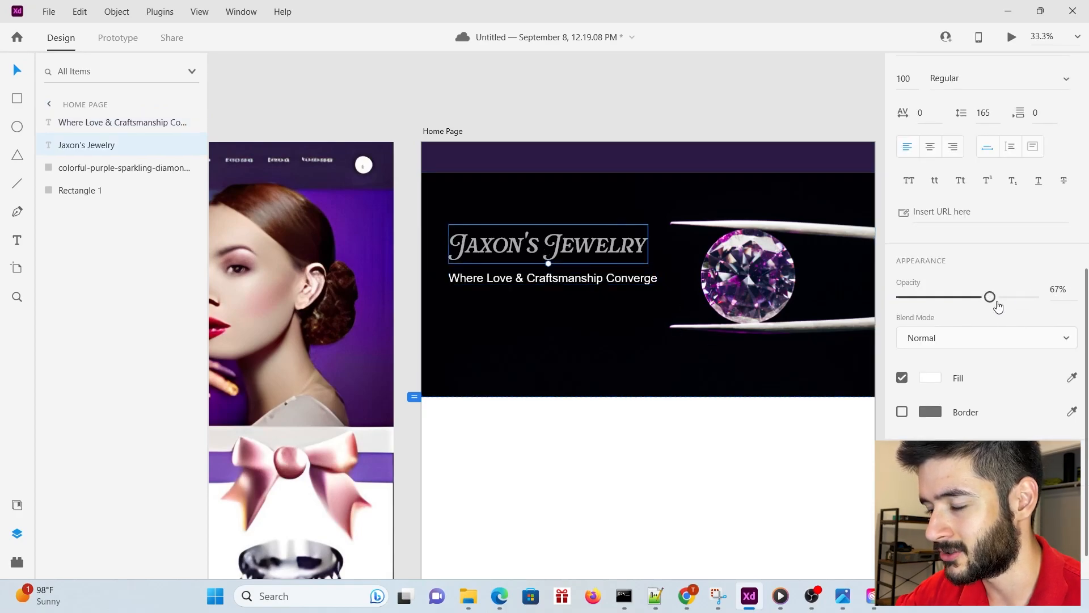
drag(992, 297, 1058, 301)
click(686, 490)
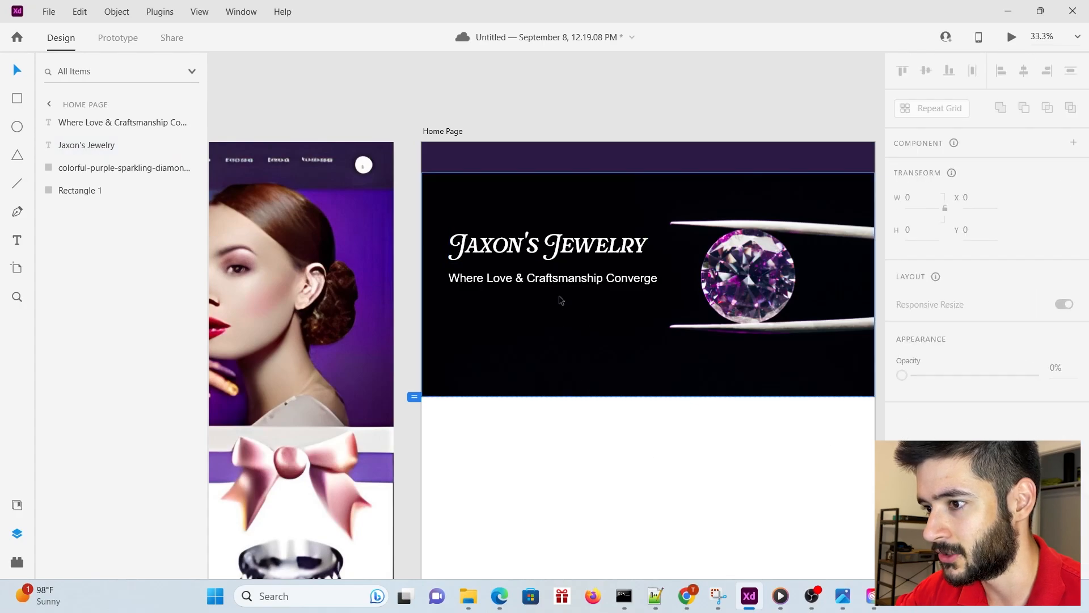
Move the Jaxon's Jewelry heading and the tagline slightly lower in the hero, keeping both left-aligned
click(553, 283)
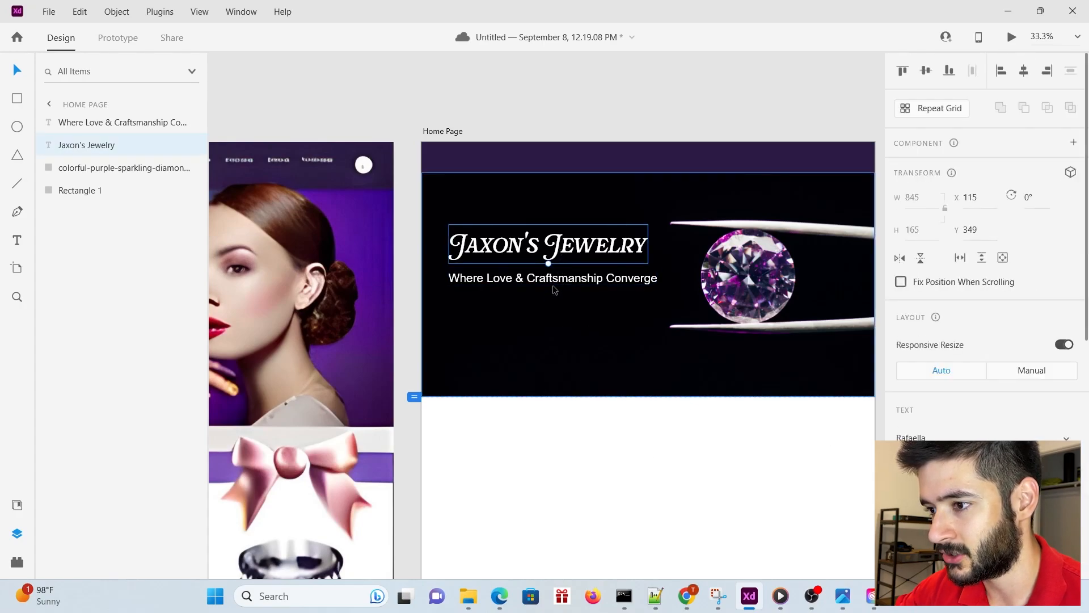
drag(553, 285, 550, 318)
drag(553, 255, 574, 265)
click(573, 264)
click(610, 433)
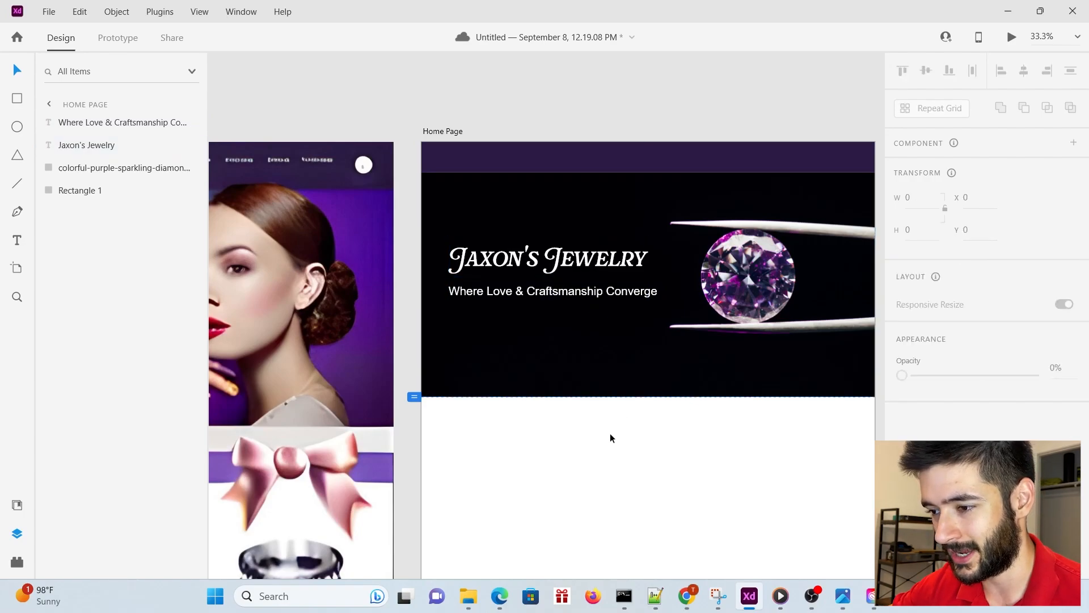
Shift the diamond image slightly to the right inside the hero rectangle, giving the text more room
scroll(453, 448, down, 3)
scroll(313, 363, up, 3)
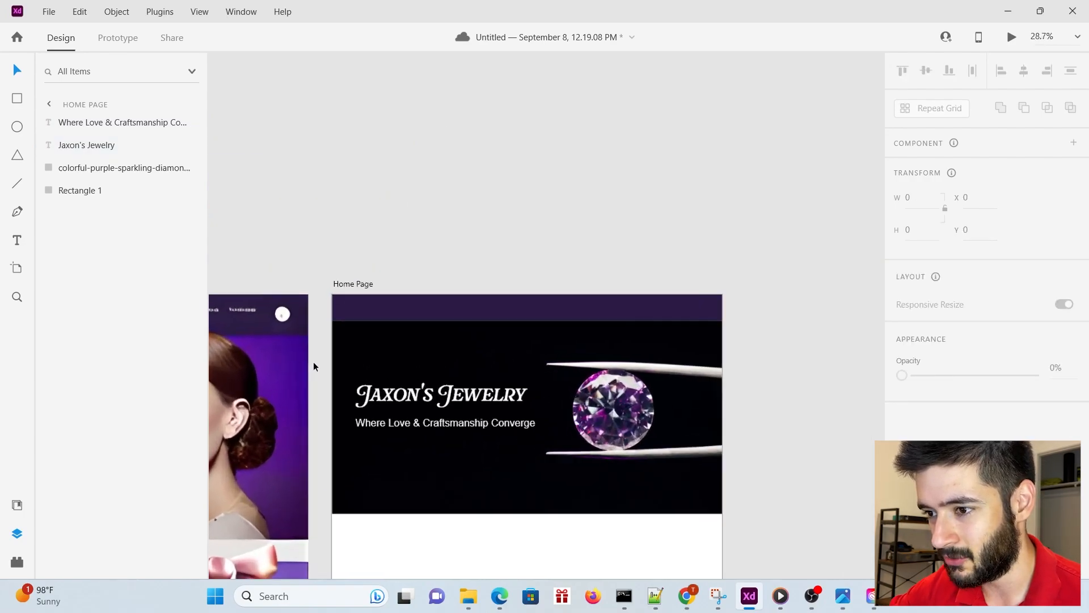
scroll(358, 367, down, 1)
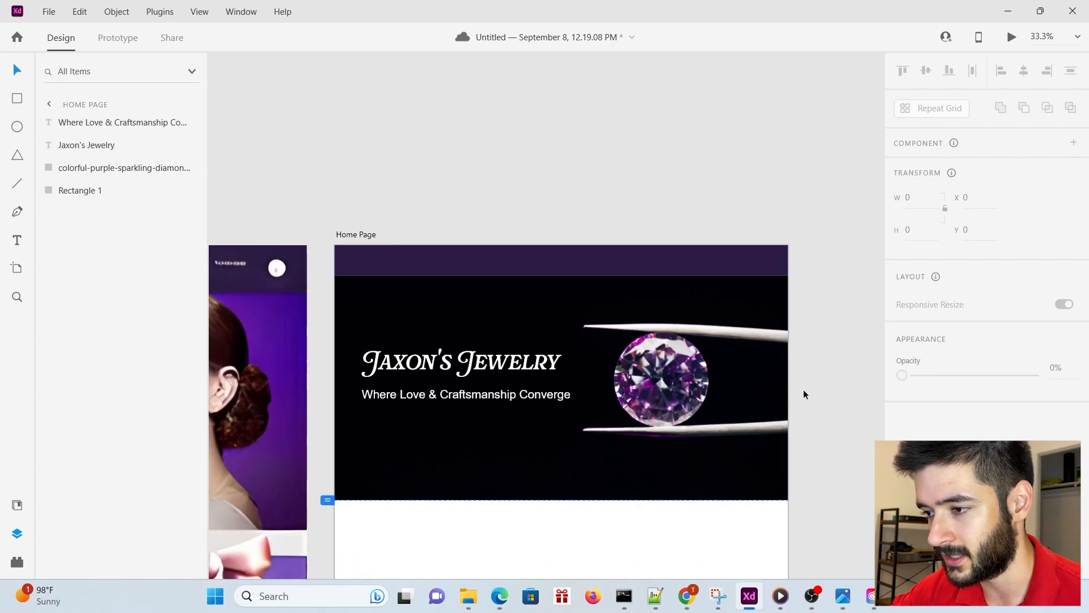
double_click(673, 420)
drag(641, 420, 649, 421)
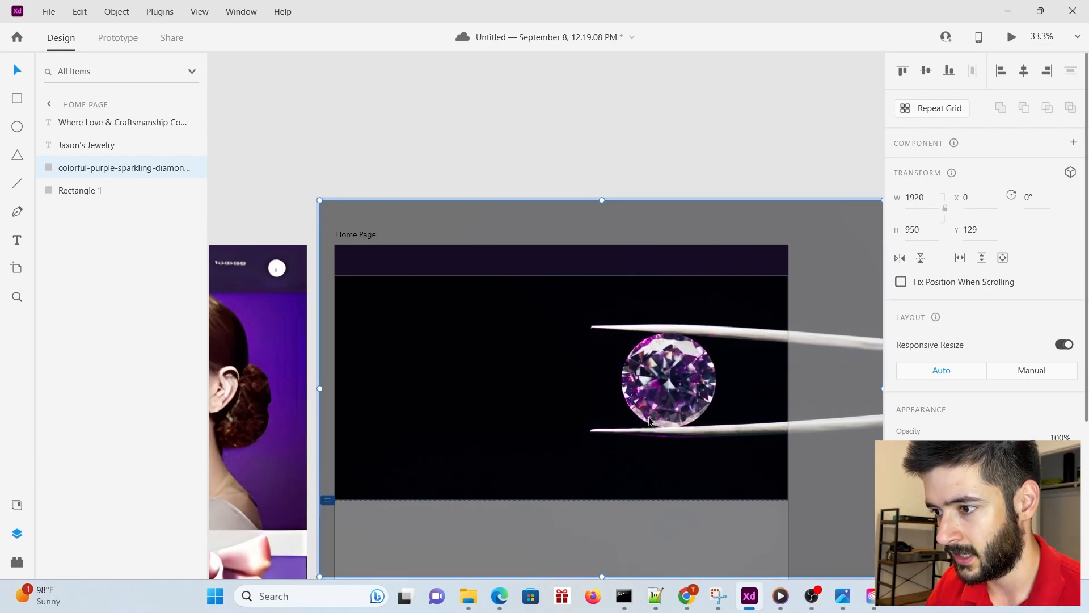
click(764, 172)
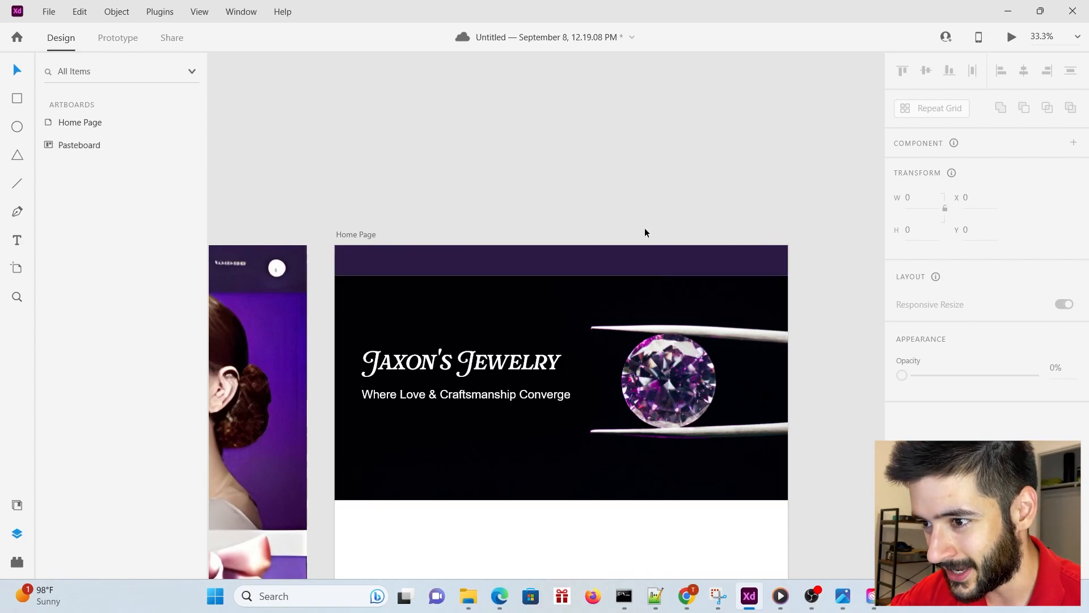
Duplicate the tagline into the purple header bar and change the copy's text to "Home"
scroll(812, 234, down, 2)
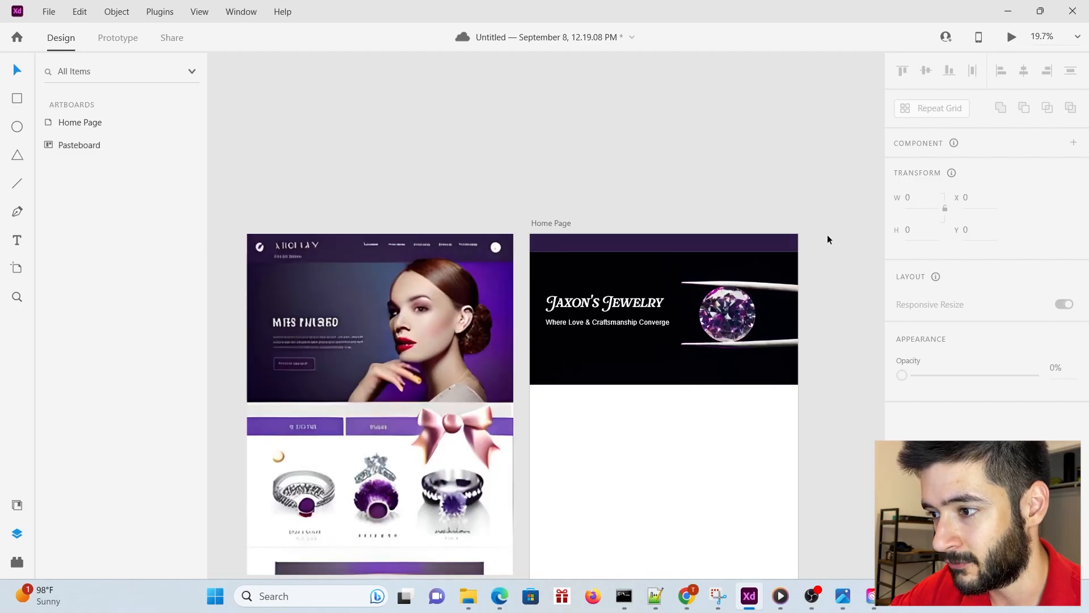
scroll(827, 234, up, 2)
scroll(754, 182, down, 2)
scroll(754, 182, up, 2)
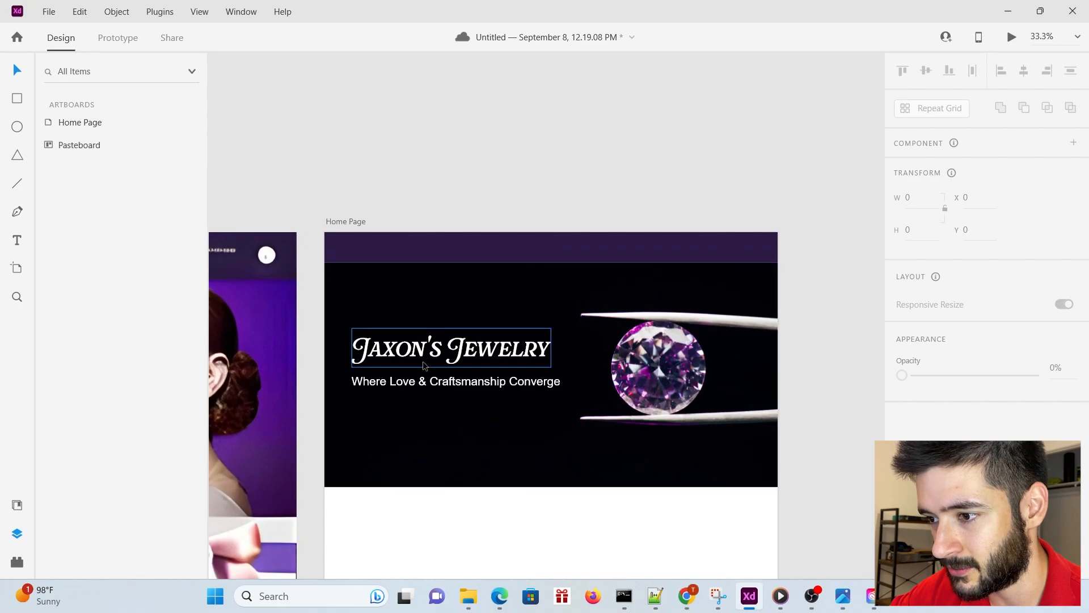
click(454, 385)
drag(445, 385, 543, 249)
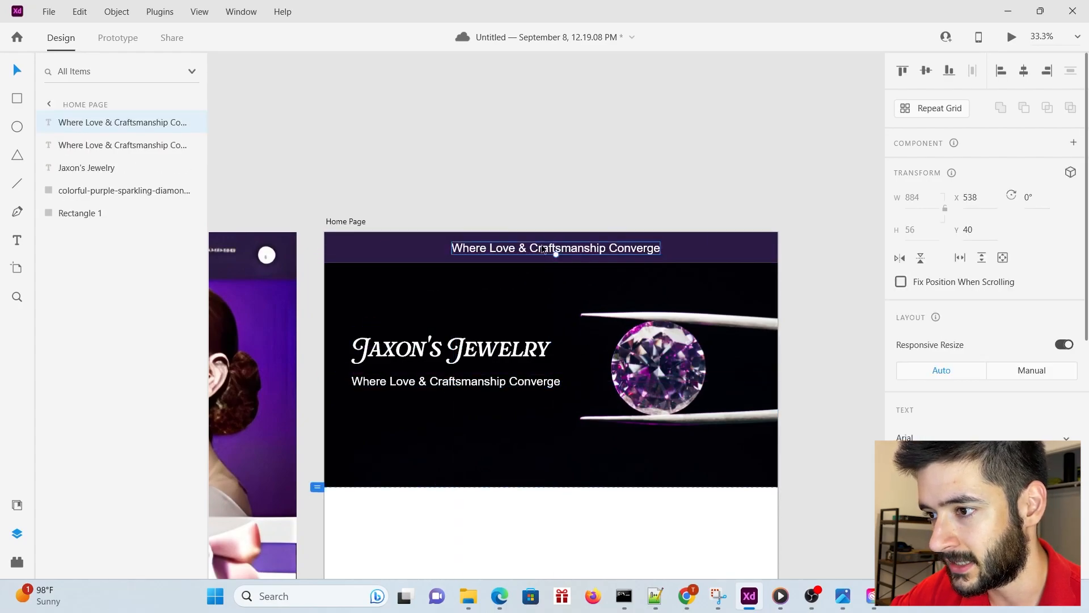
double_click(543, 248)
text(H)
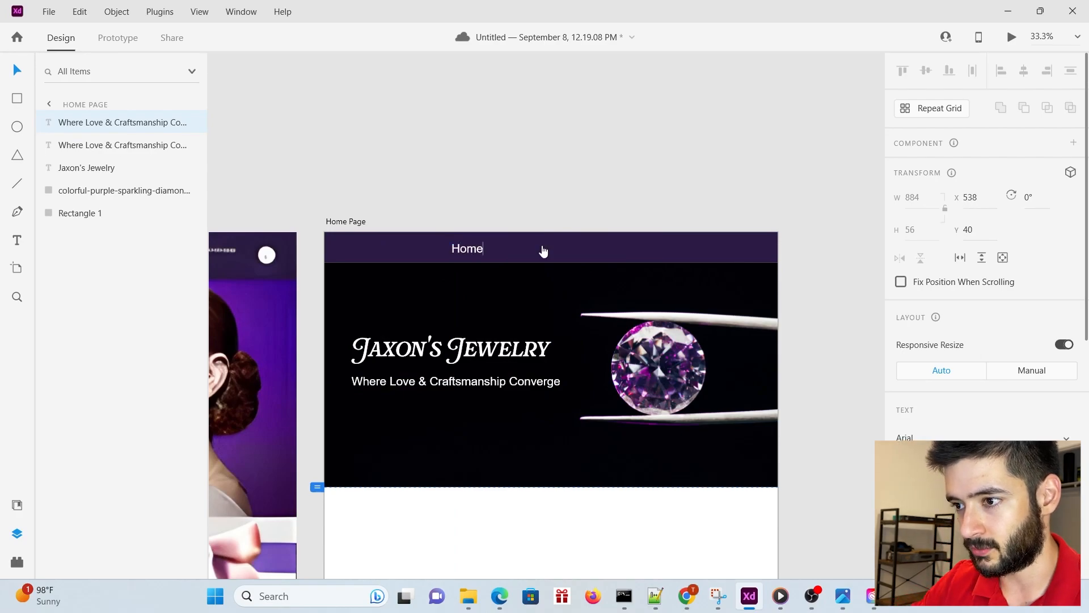
text(ome)
key(Escape)
Add "Shop" and "About" links from copies of Home, and line up all three near the right end of the header bar
drag(467, 248, 642, 252)
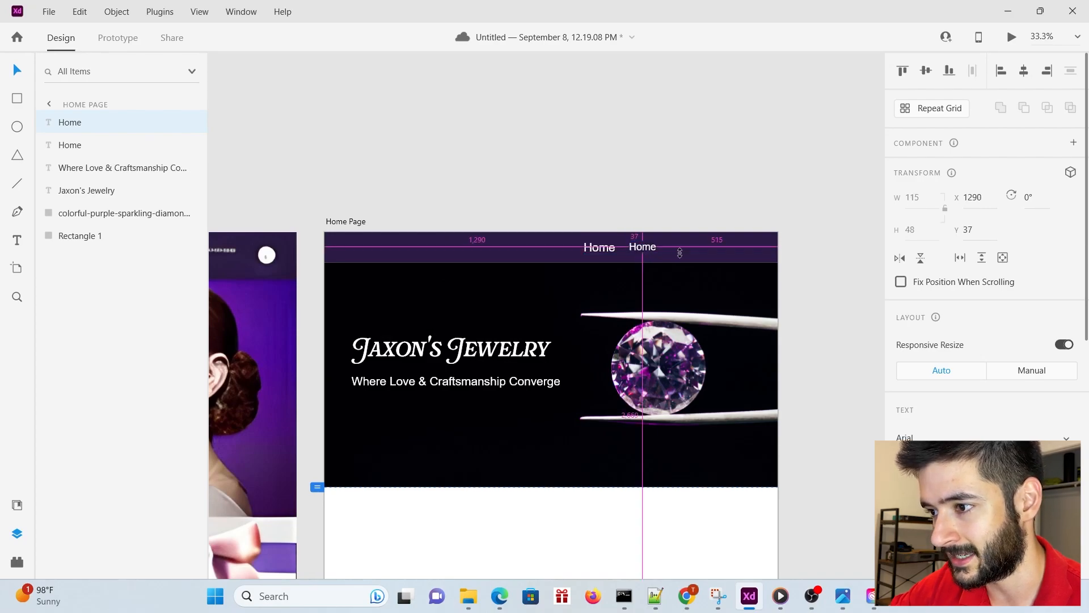
drag(642, 253, 641, 251)
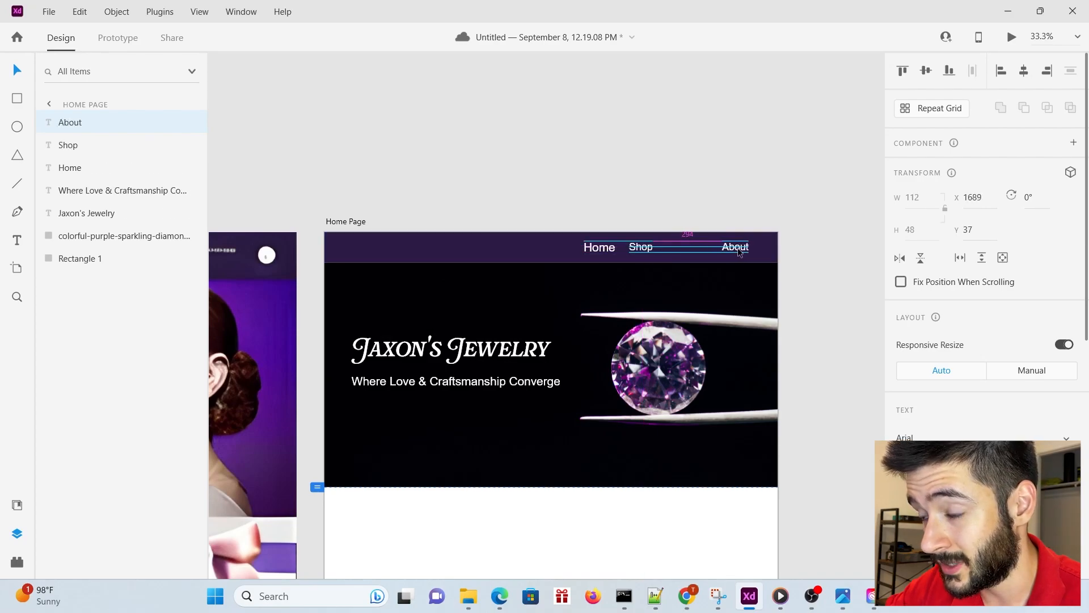
drag(729, 247, 746, 248)
drag(650, 255, 716, 255)
drag(597, 248, 662, 249)
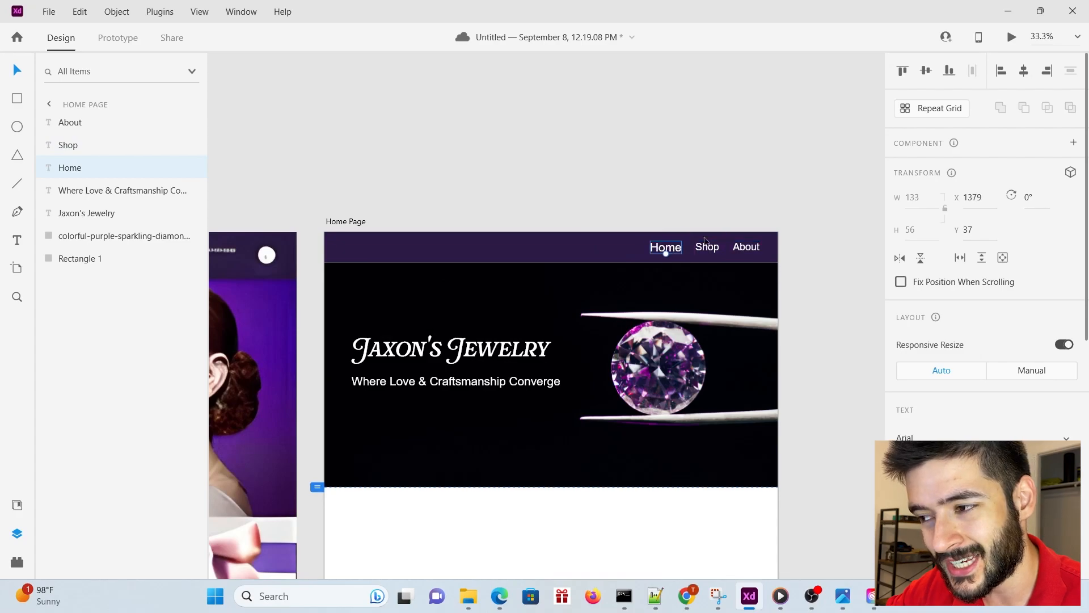
Examine the seam between the purple header bar and the diamond hero image up close
click(807, 208)
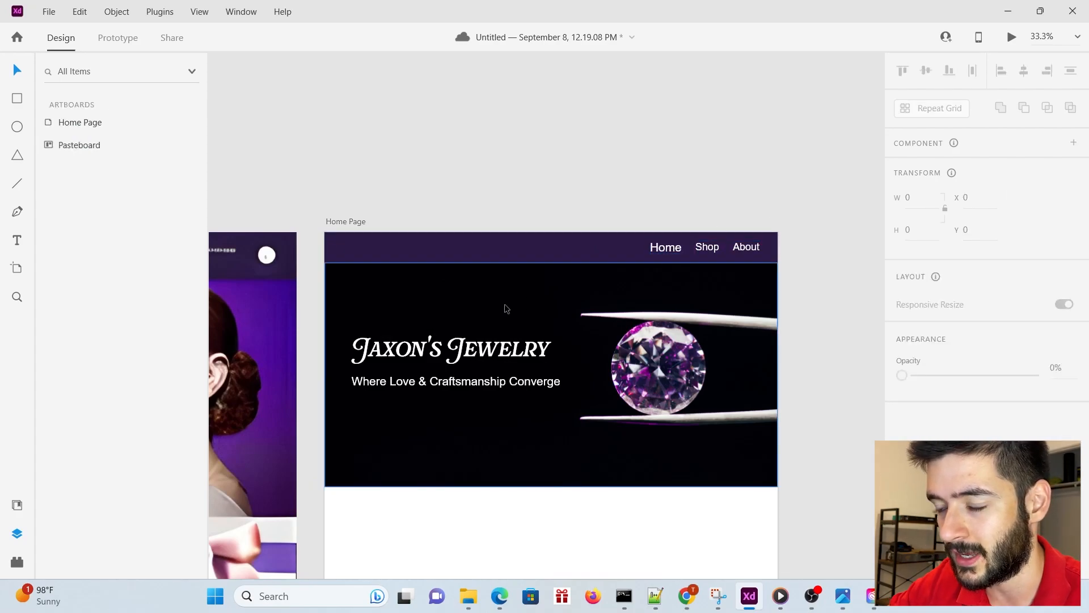
drag(316, 524, 640, 413)
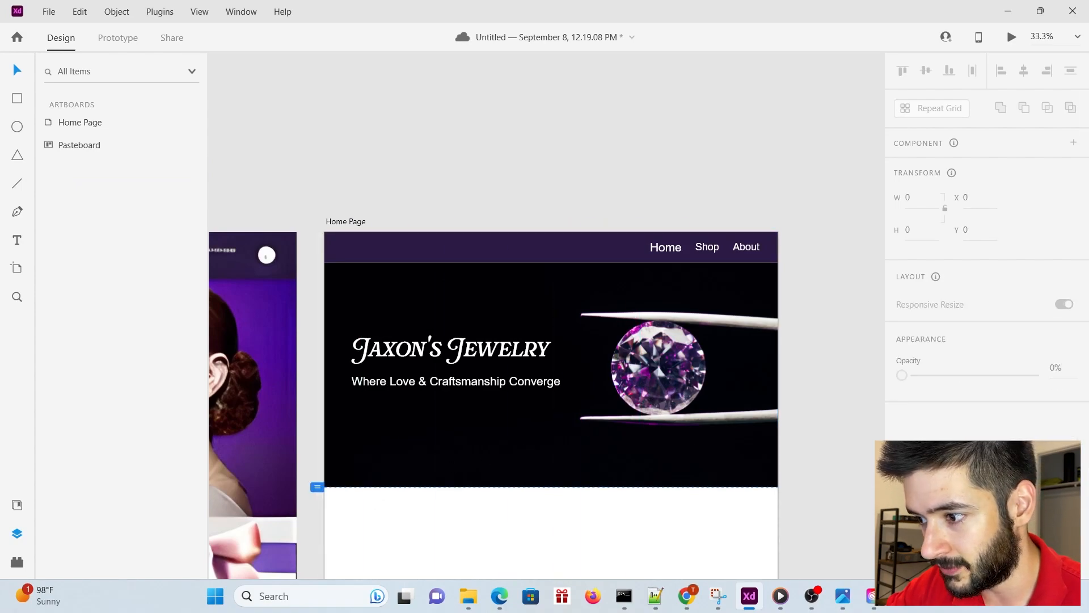
drag(832, 517, 349, 278)
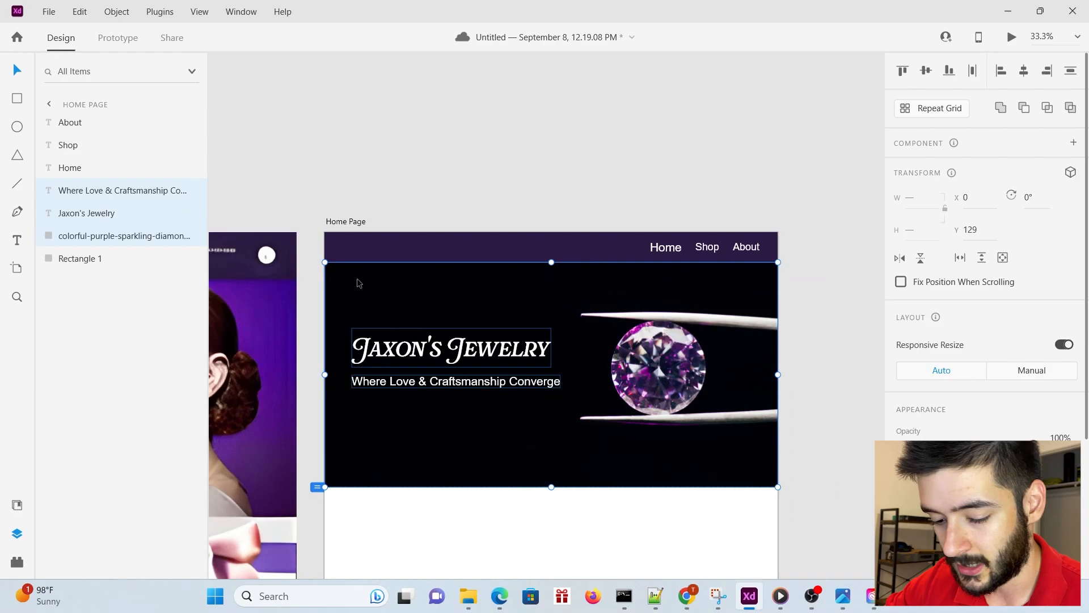
scroll(498, 280, up, 5)
scroll(647, 193, up, 5)
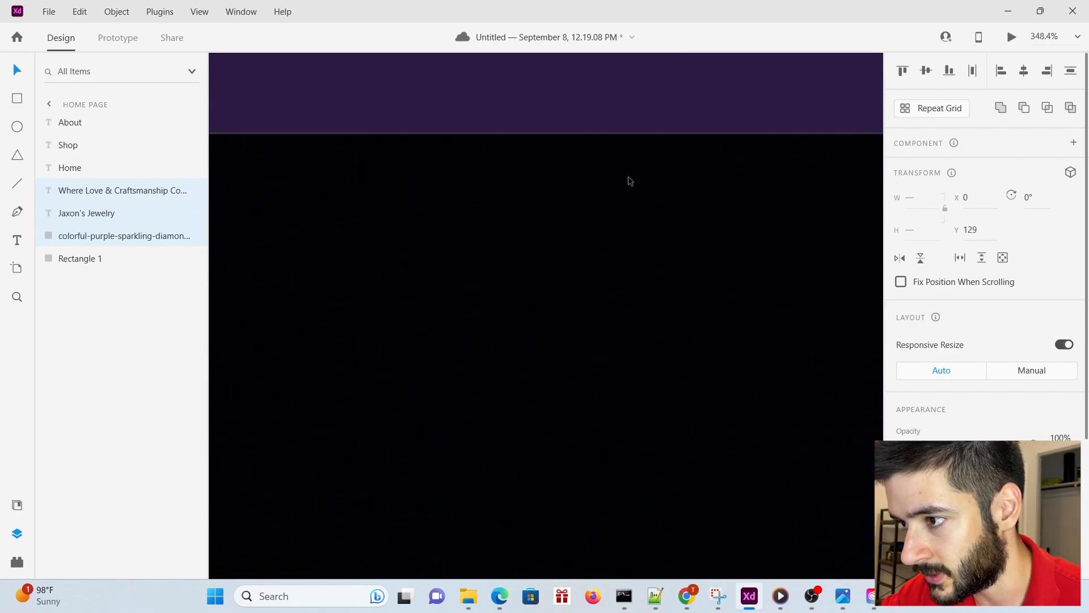
scroll(569, 182, down, 2)
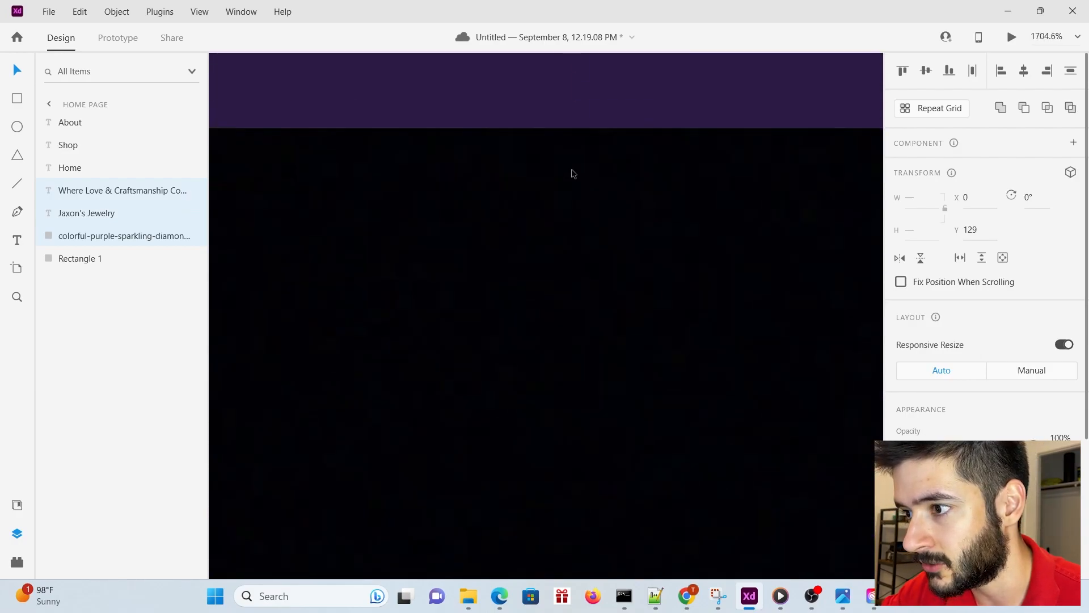
Search the Icons 4 Design plugin for "jewelry" and insert the jewelry-store icon
click(159, 12)
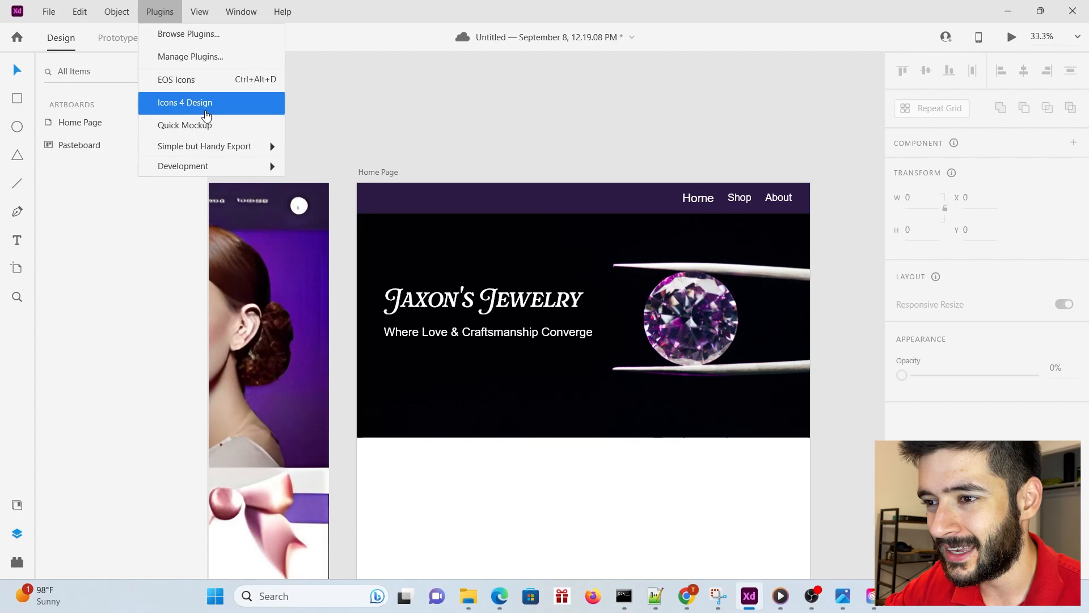
click(206, 110)
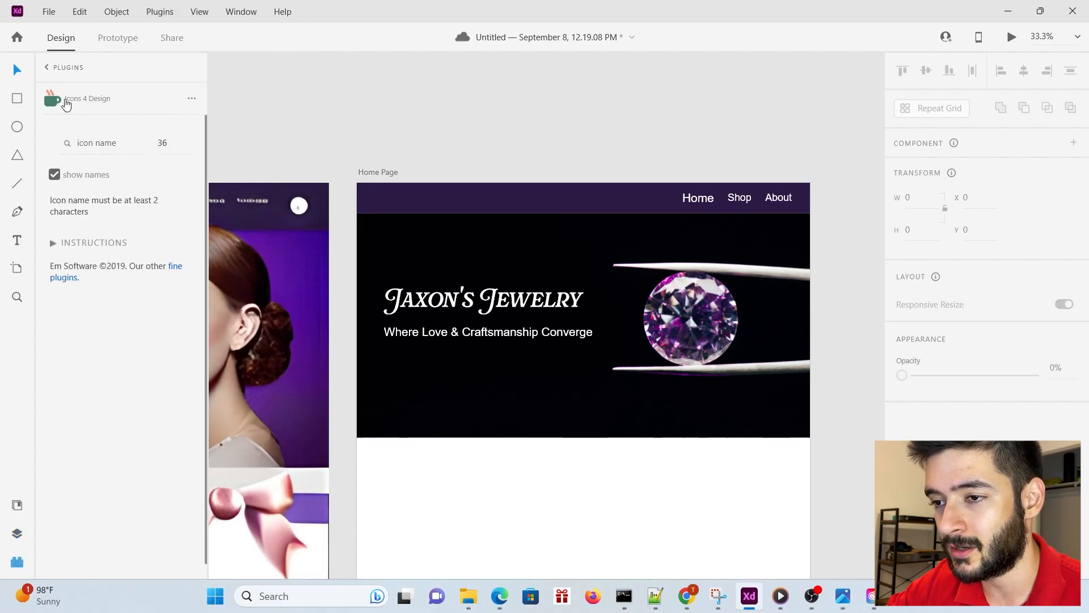
click(104, 143)
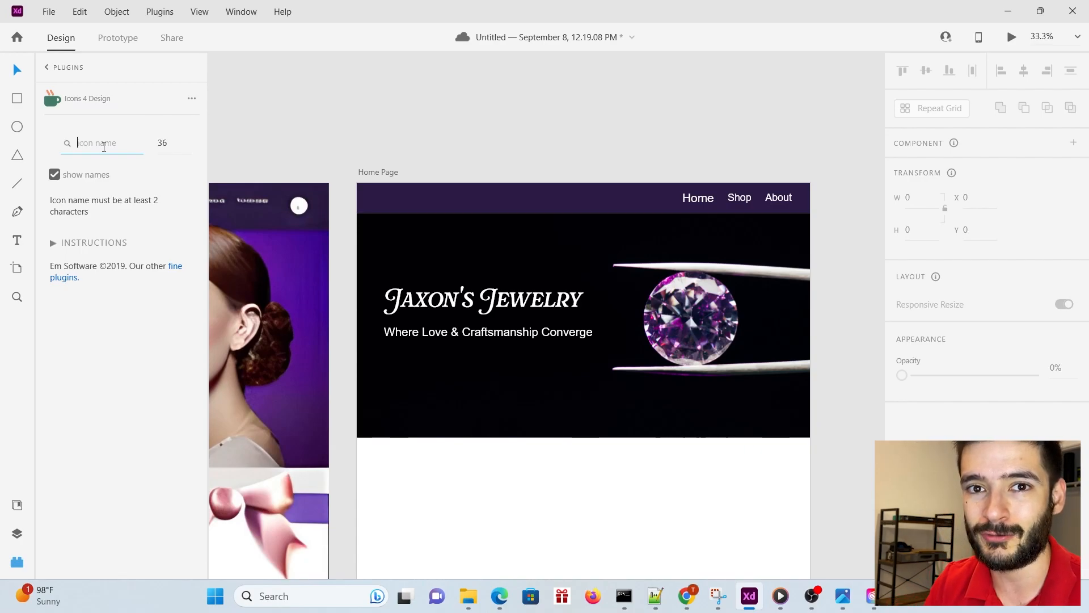
text(jwele)
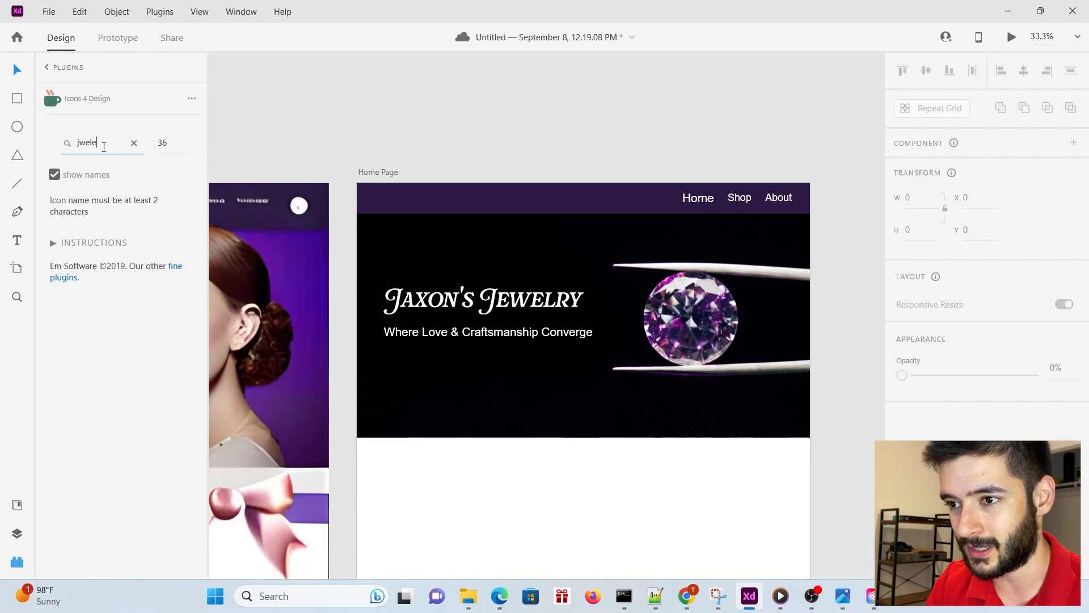
text(ry)
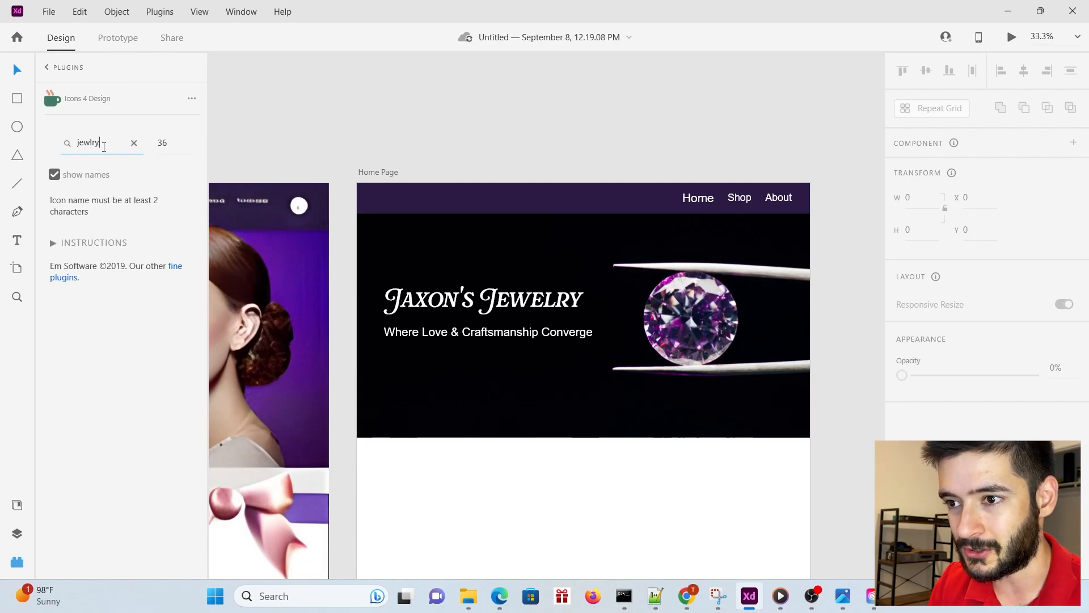
key(BackSpace)
key(BackSpace)
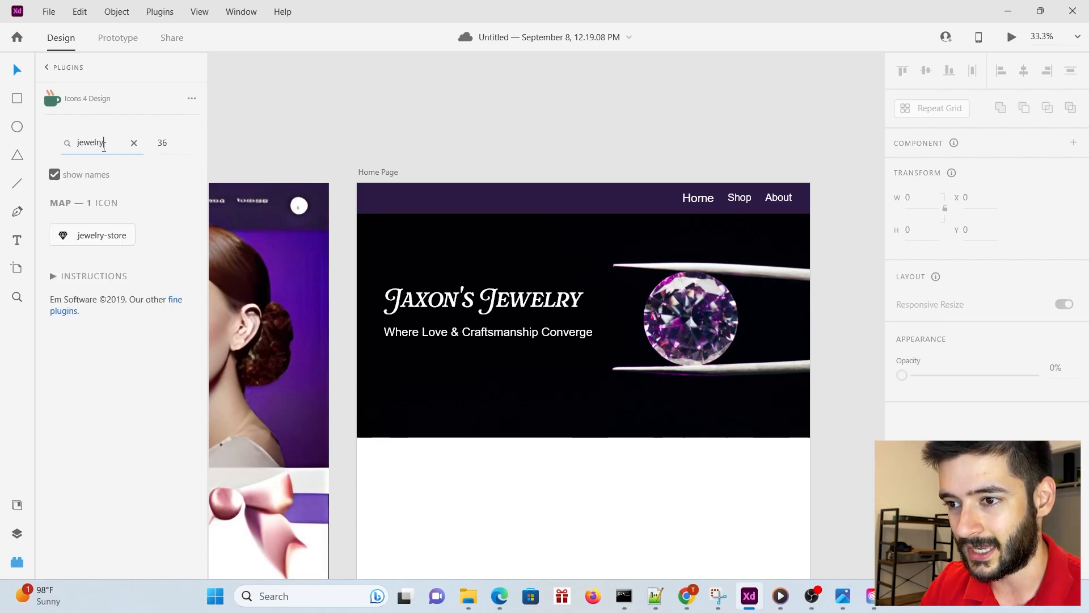
click(101, 243)
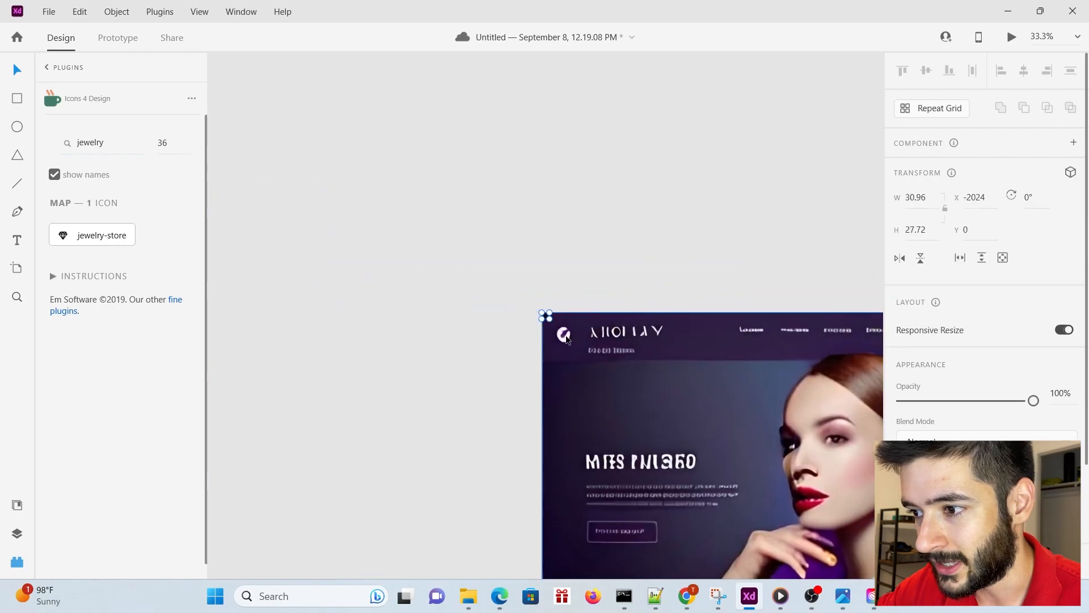
Place the diamond icon at the left end of the Home Page header bar, sized about 108 by 97 px
drag(548, 318, 590, 271)
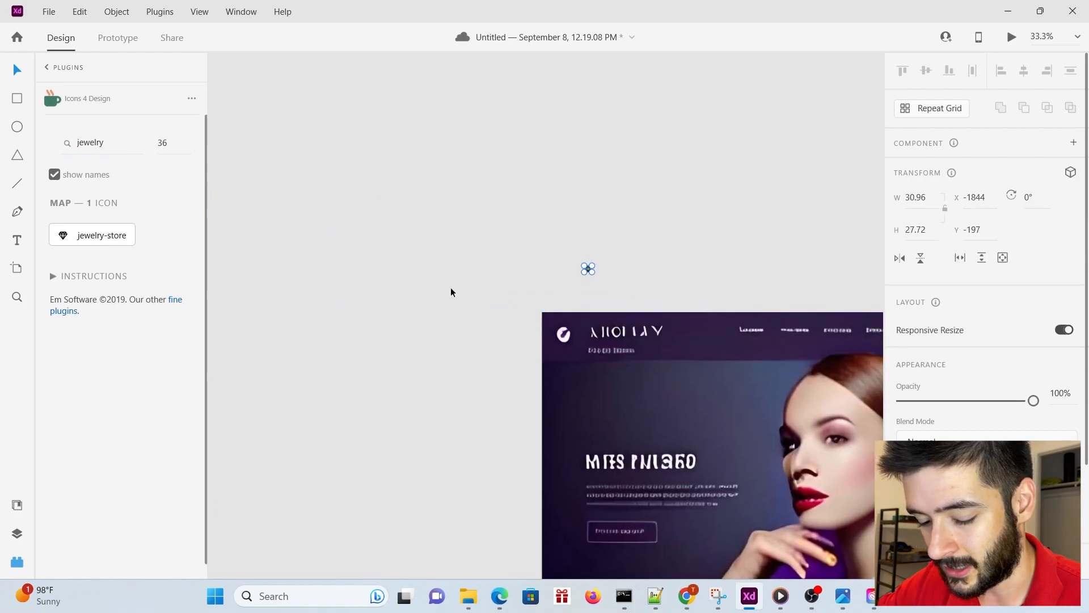
scroll(356, 306, down, 3)
scroll(409, 304, right, 5)
scroll(278, 238, left, 2)
scroll(270, 241, left, 2)
scroll(270, 241, up, 2)
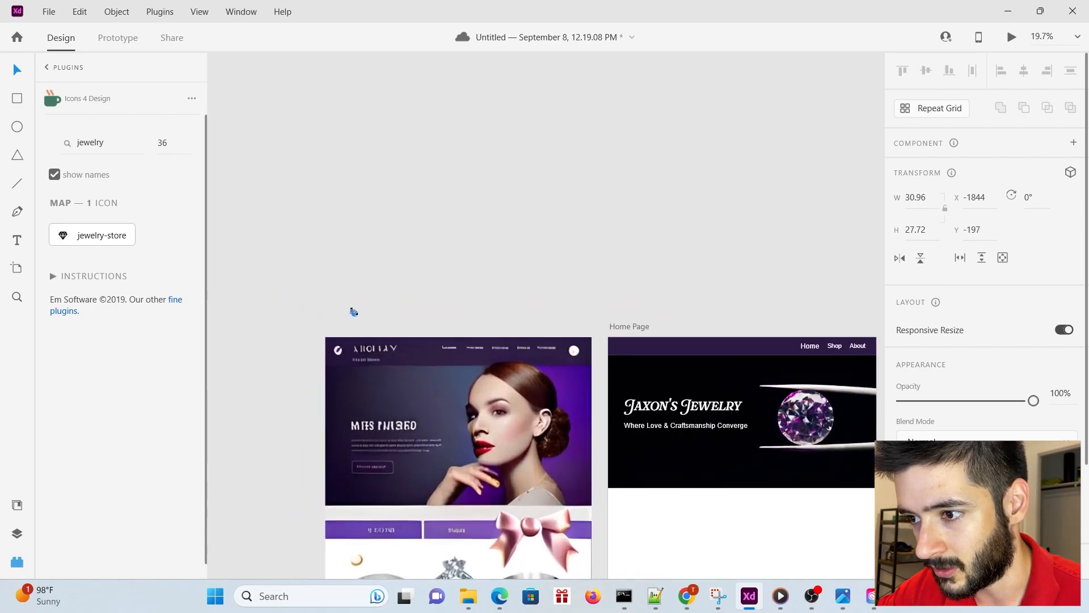
drag(353, 312, 319, 288)
scroll(360, 316, up, 5)
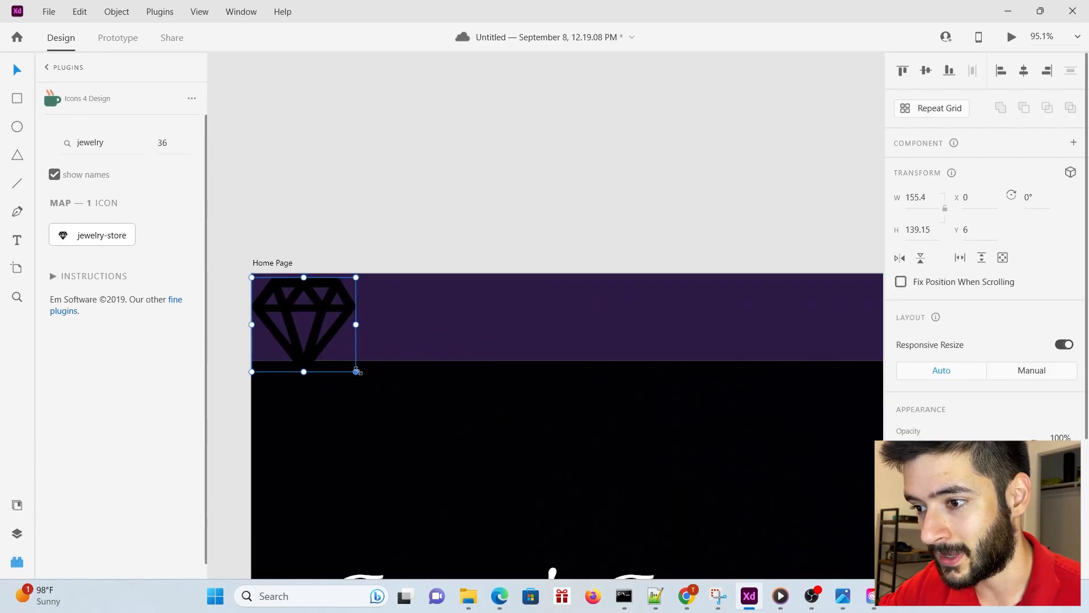
drag(355, 371, 323, 329)
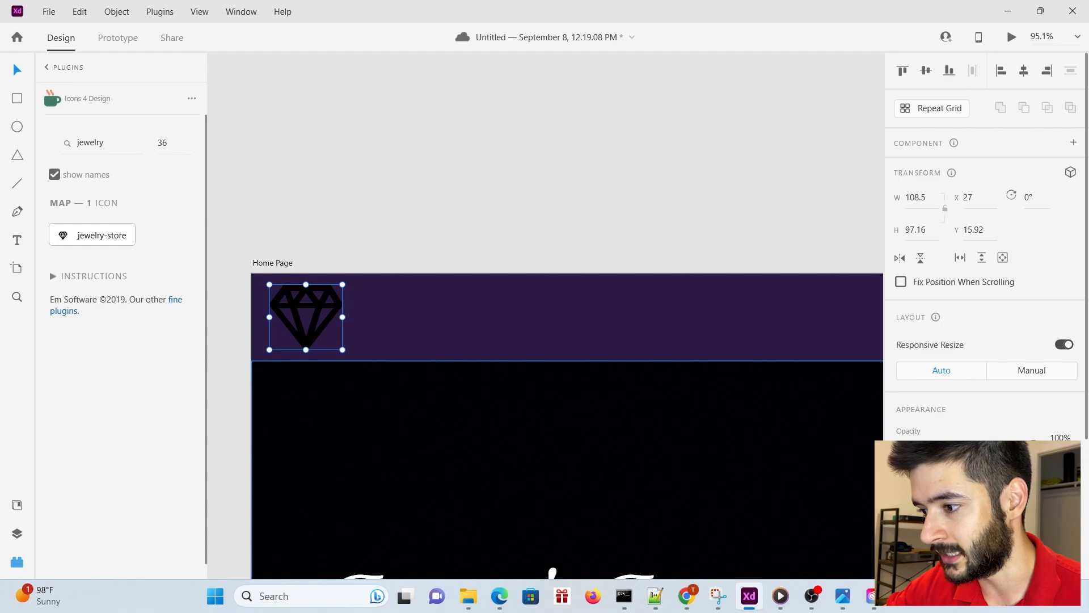
Set the header diamond icon's fill to white, #FFFFFF
click(906, 470)
drag(729, 425, 689, 348)
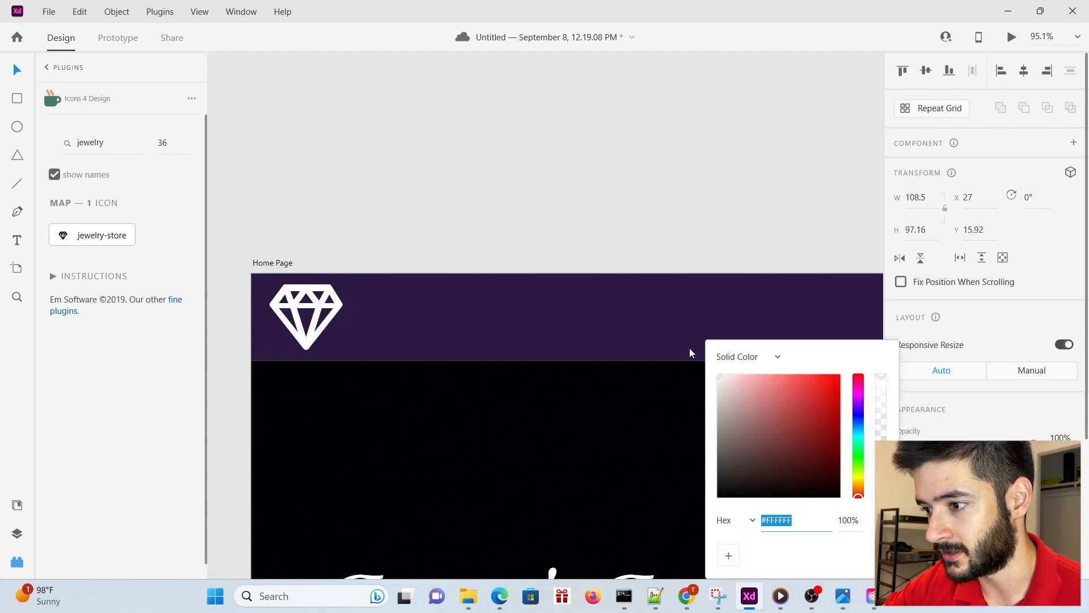
click(452, 154)
key(ctrl+0)
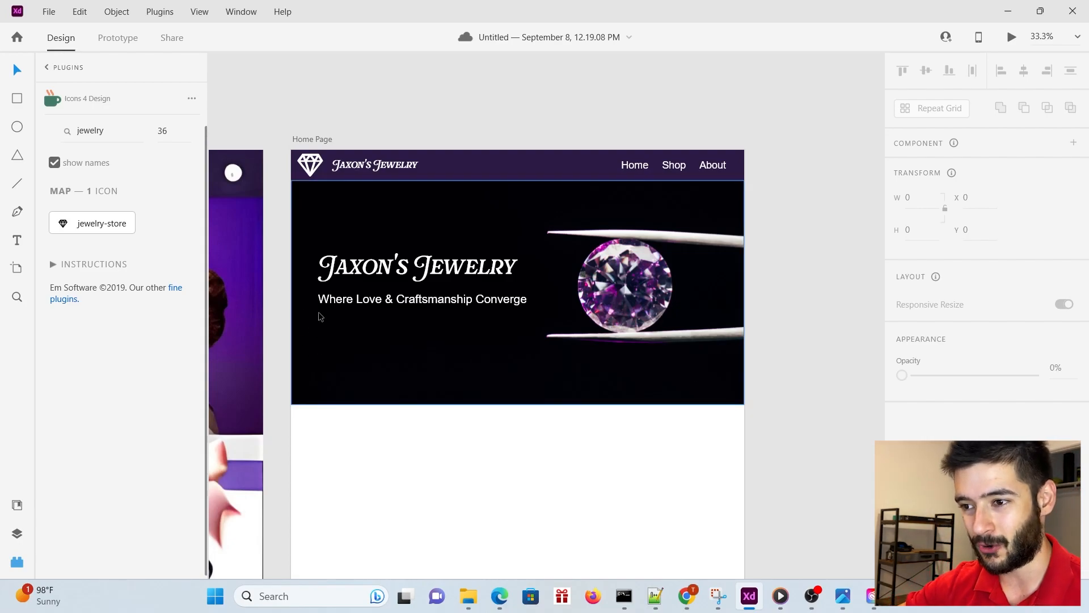
Duplicate the purple header bar into the white area below the hero and shorten the copy to about 491 px wide
scroll(271, 318, down, 2)
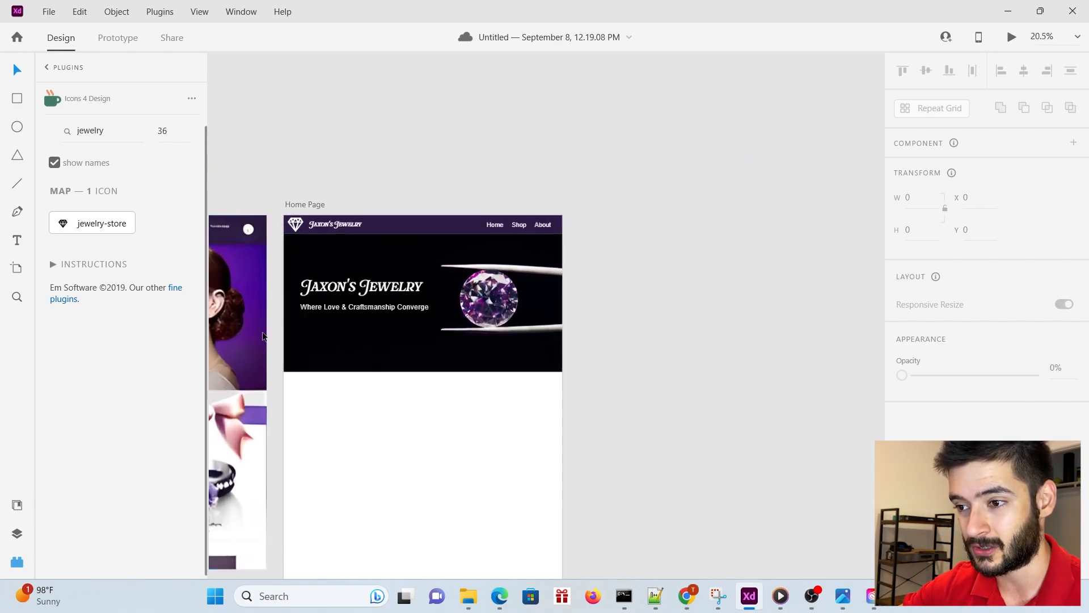
scroll(270, 323, left, 5)
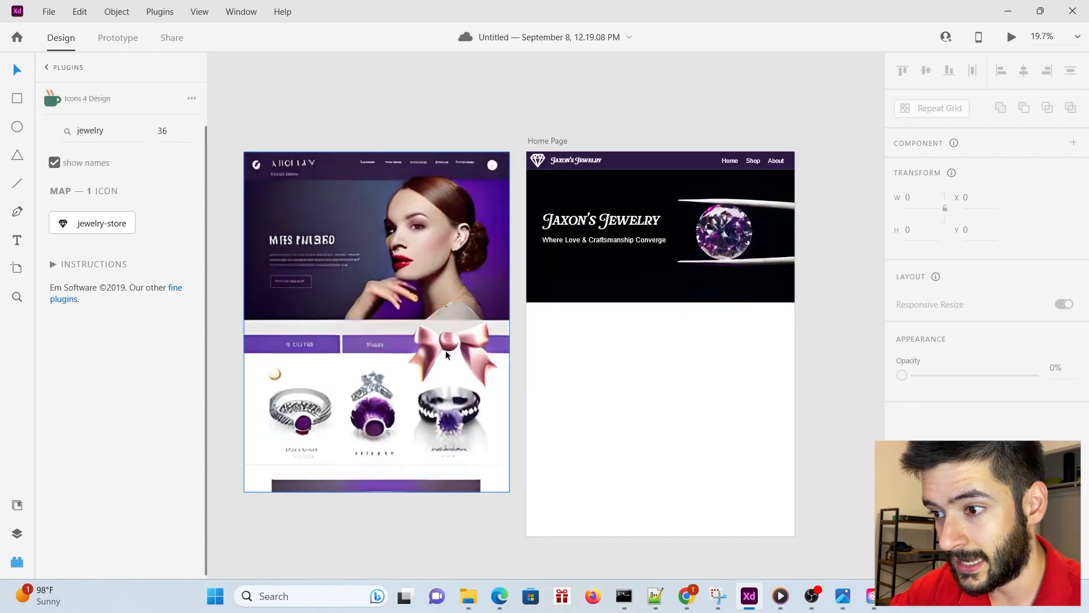
click(663, 169)
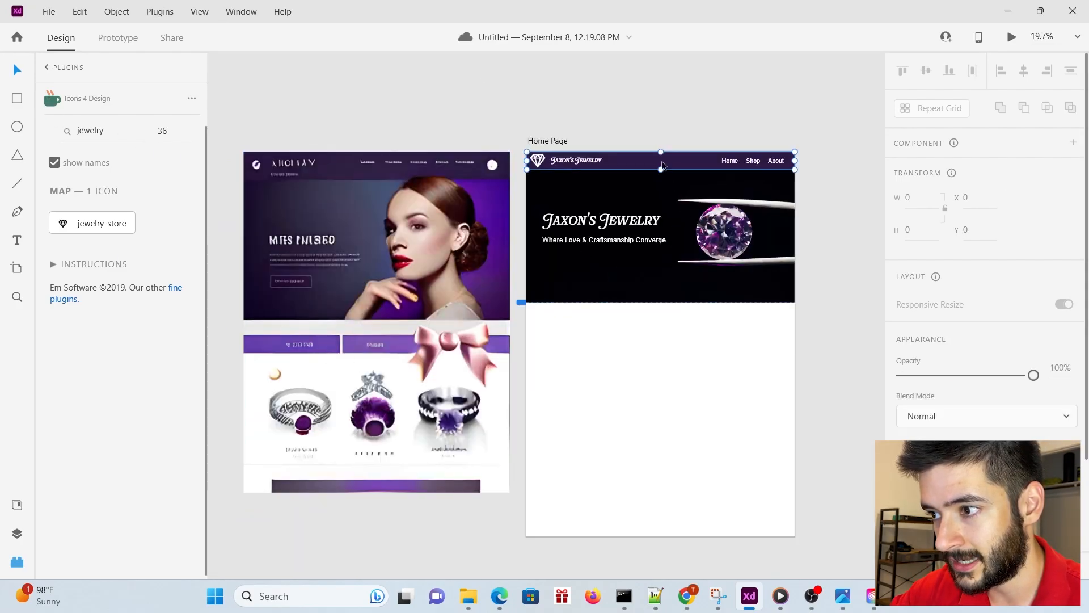
drag(663, 167, 663, 346)
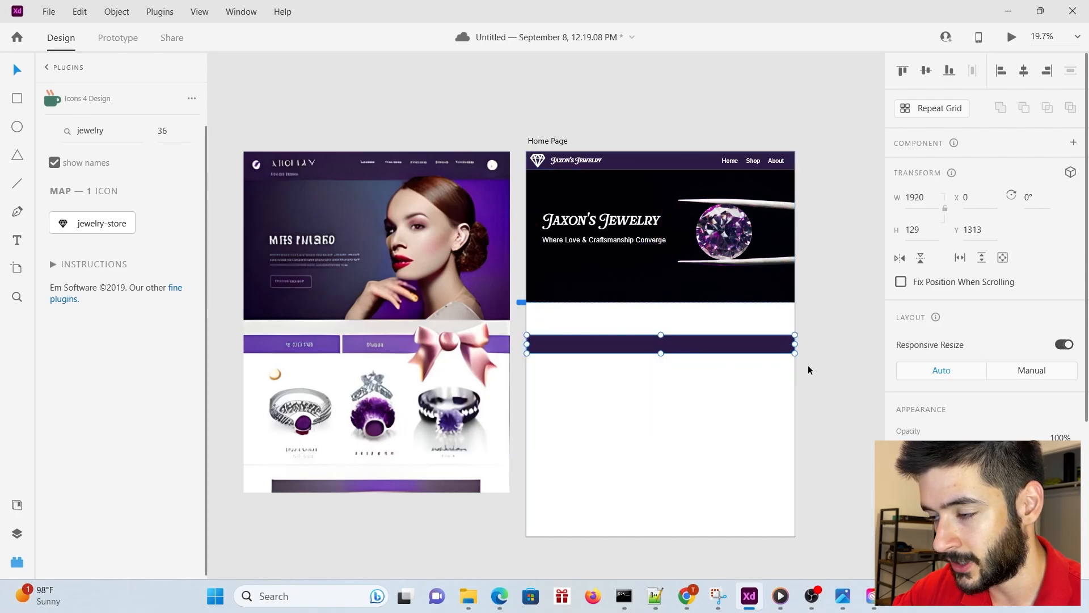
drag(795, 343, 625, 335)
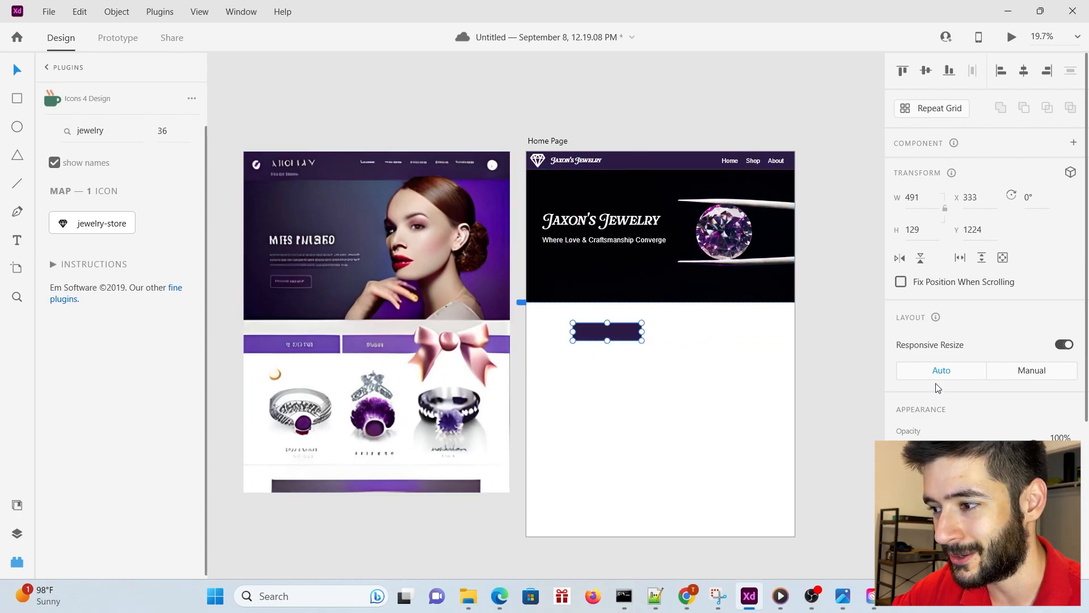
Fill the small rectangle with the lighter purple #8057B7 sampled from the concept image's button bar
scroll(930, 373, down, 2)
scroll(939, 397, down, 2)
click(930, 403)
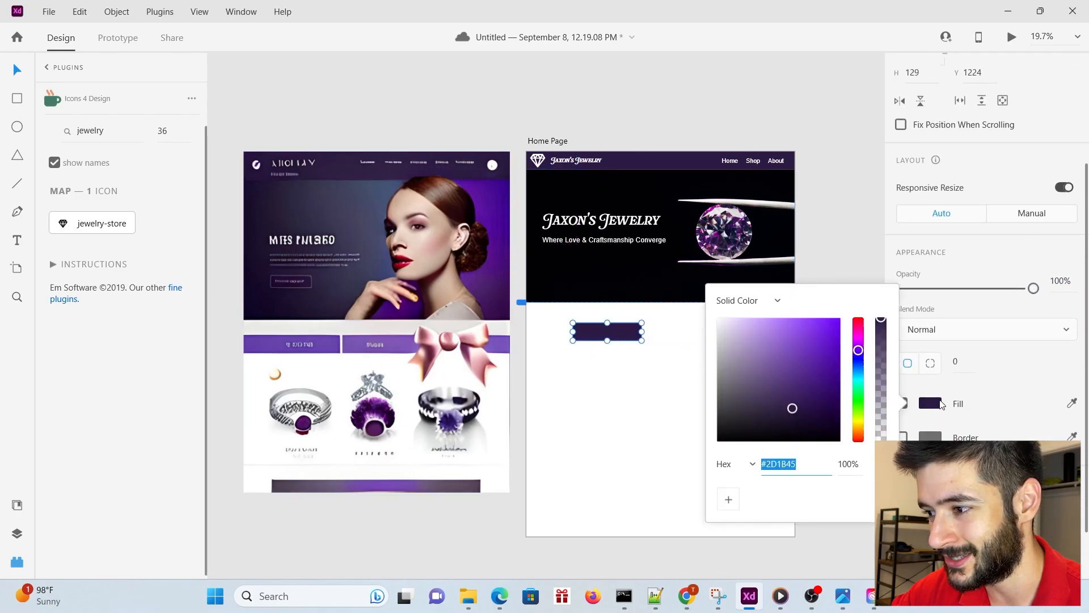
click(846, 475)
key(i)
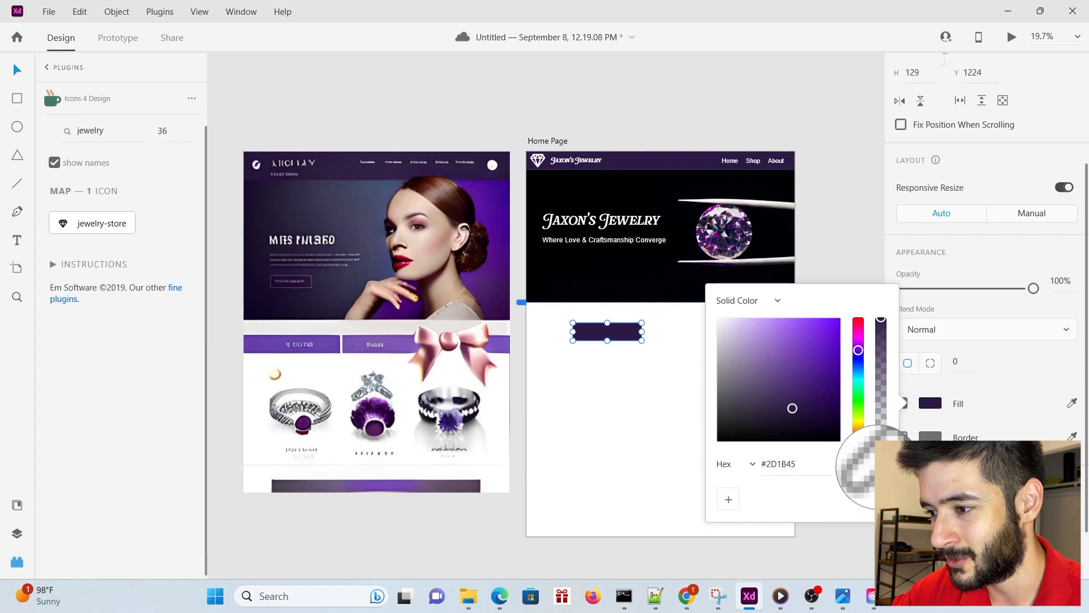
click(396, 342)
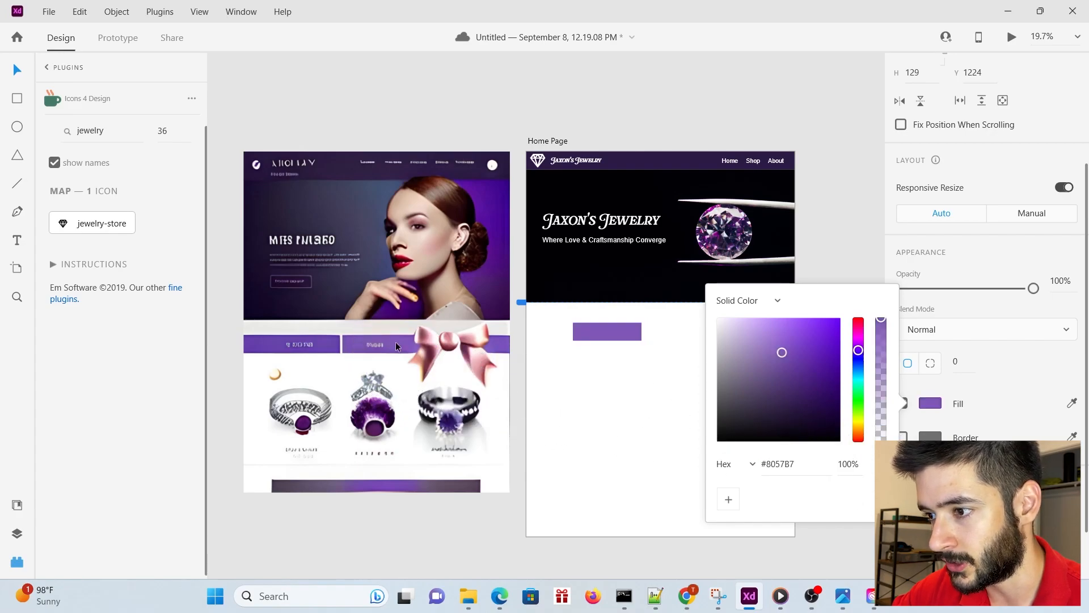
click(821, 205)
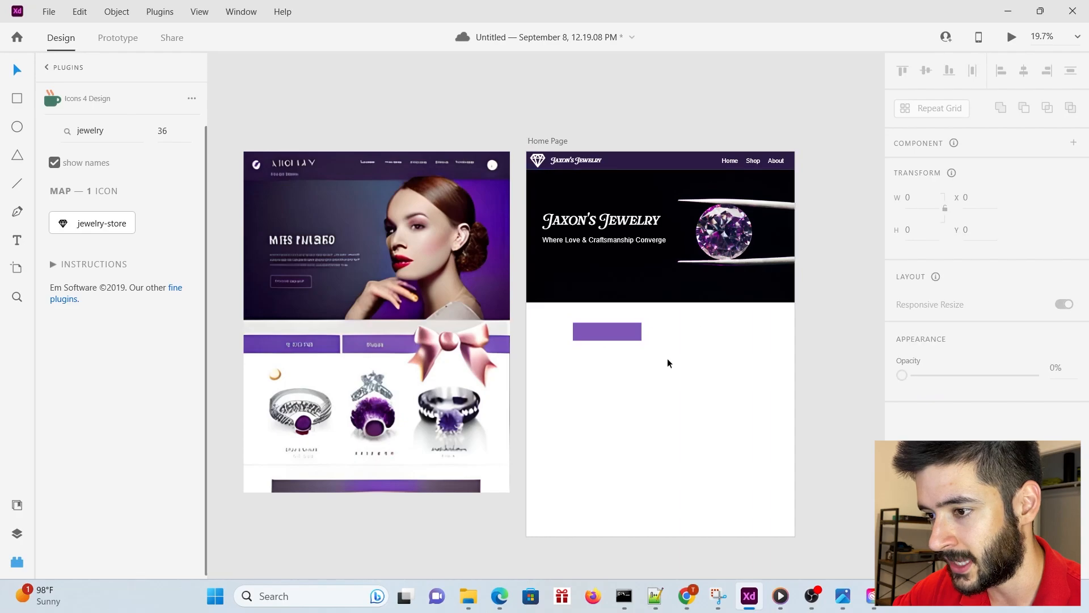
Duplicate the purple rectangle to its right at the same height, with a gap between the two
scroll(667, 359, up, 3)
drag(596, 312, 749, 311)
scroll(553, 384, down, 3)
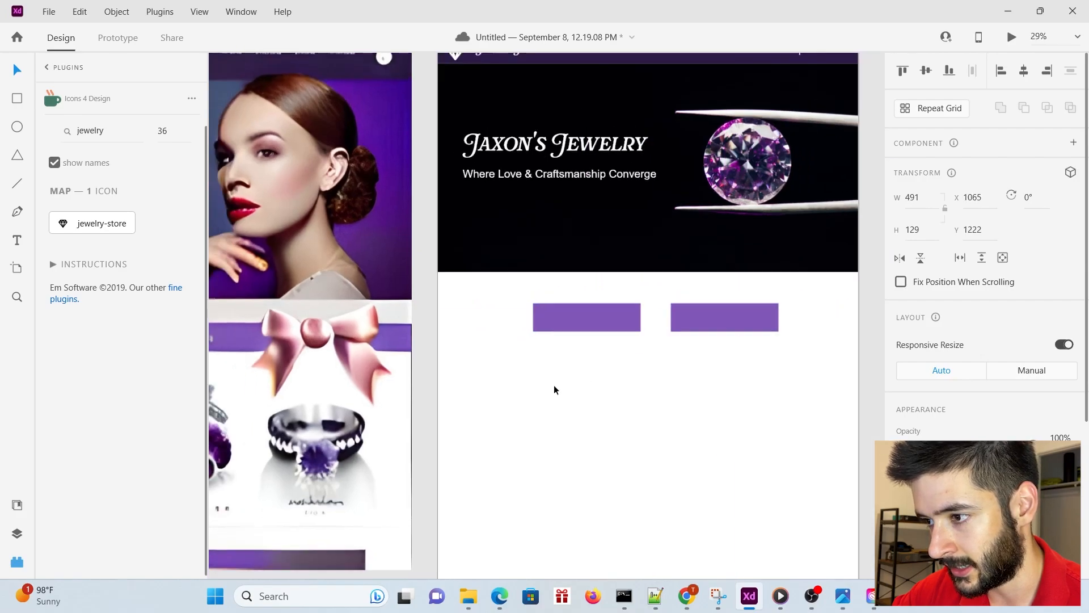
Widen the left purple rectangle toward the left to about 672 px
scroll(633, 390, up, 1)
click(586, 330)
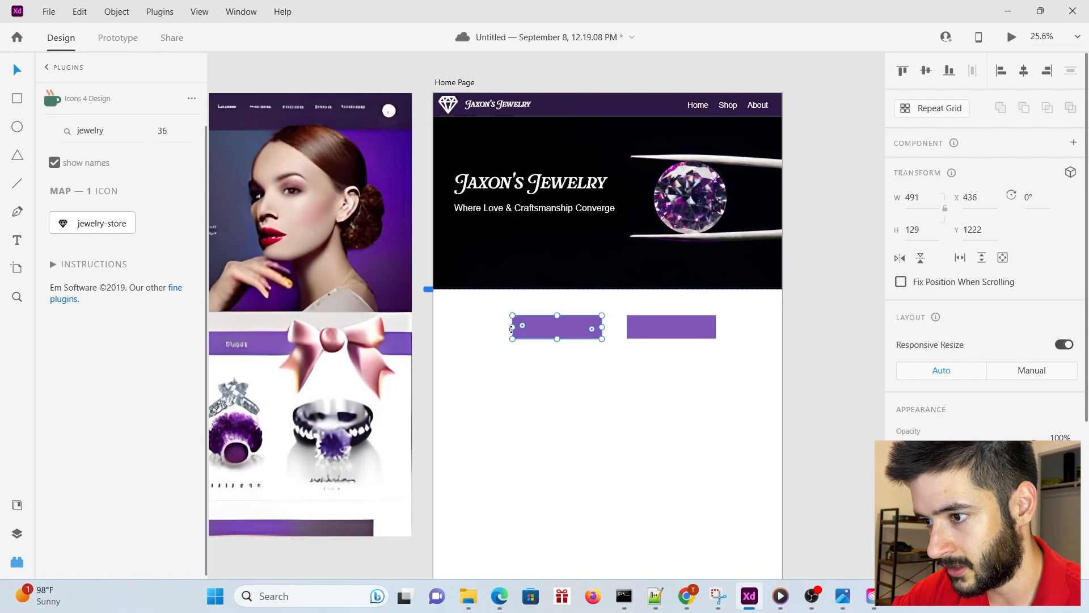
drag(514, 328, 480, 328)
Replace the narrow right rectangle with a copy of the widened one, and center the pair just below the hero
click(681, 328)
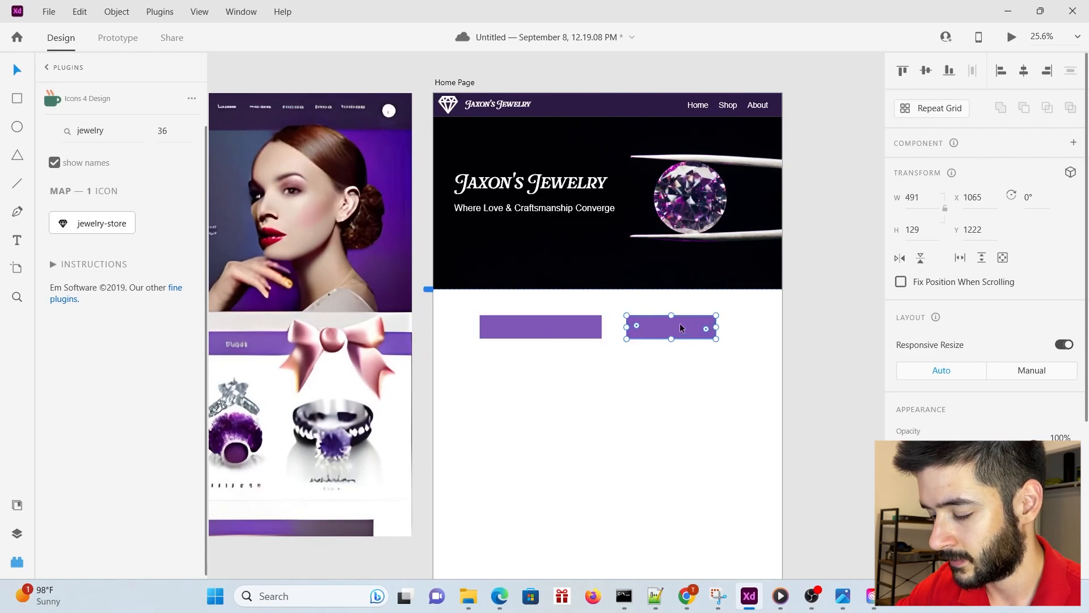
key(Delete)
click(548, 332)
drag(548, 331, 704, 329)
drag(475, 377, 680, 312)
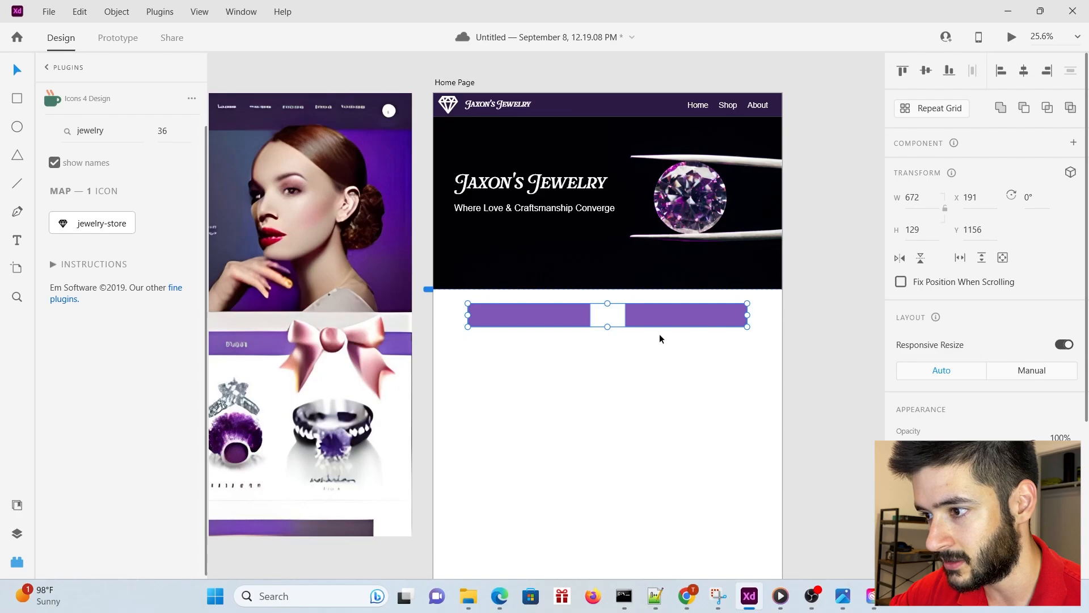
click(551, 420)
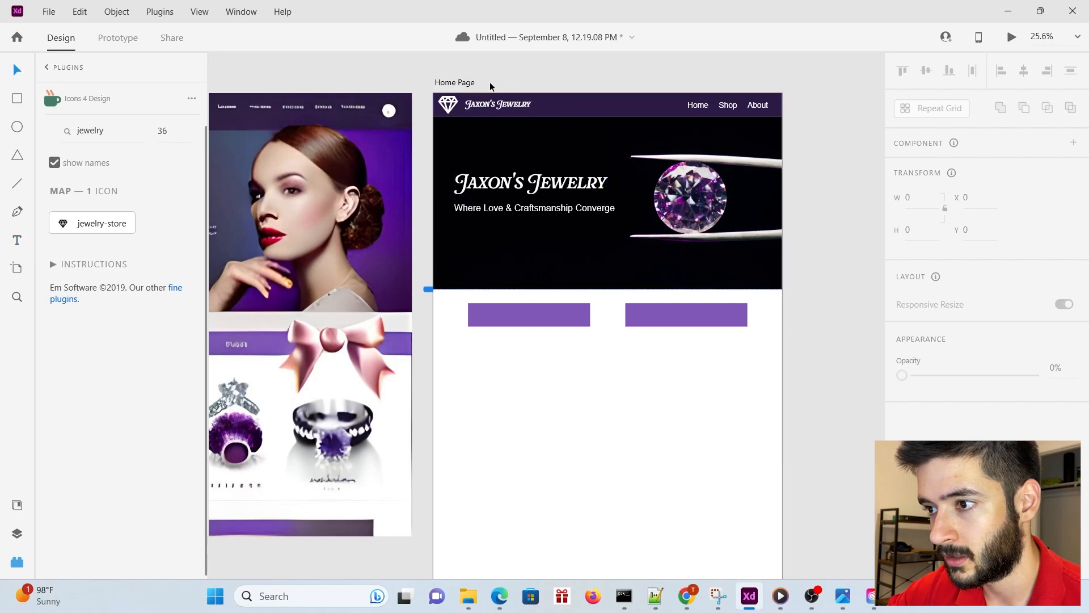
Copy the header's Jaxon's Jewelry text onto the left purple rectangle and change the copy's text to "Rings"
drag(499, 105, 543, 316)
double_click(542, 316)
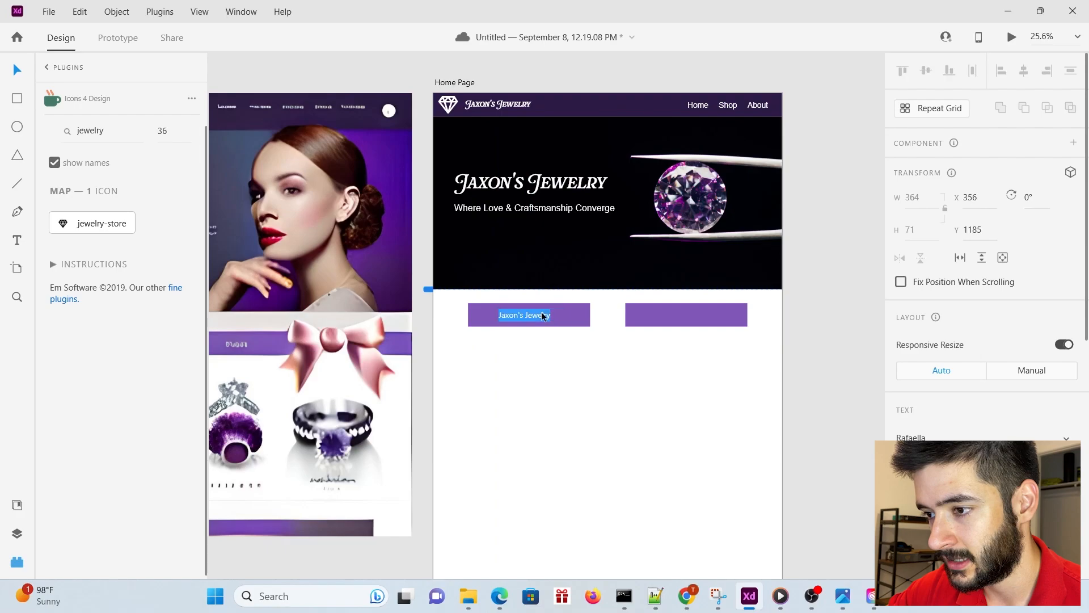
text(Rings)
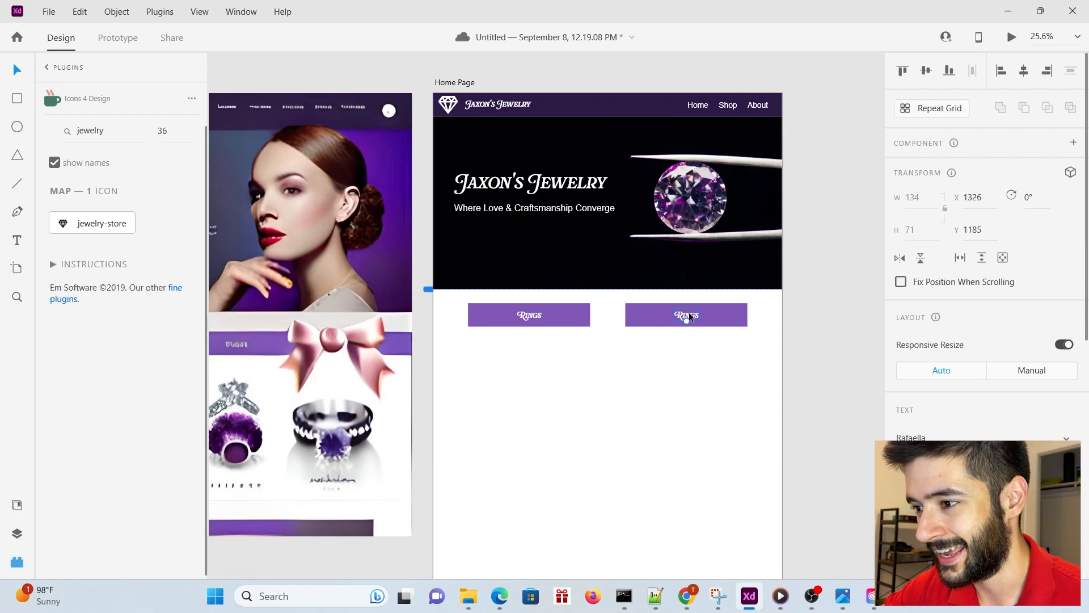
Change the copied label on the right purple rectangle to "Necklaces" and center it on the rectangle
double_click(687, 317)
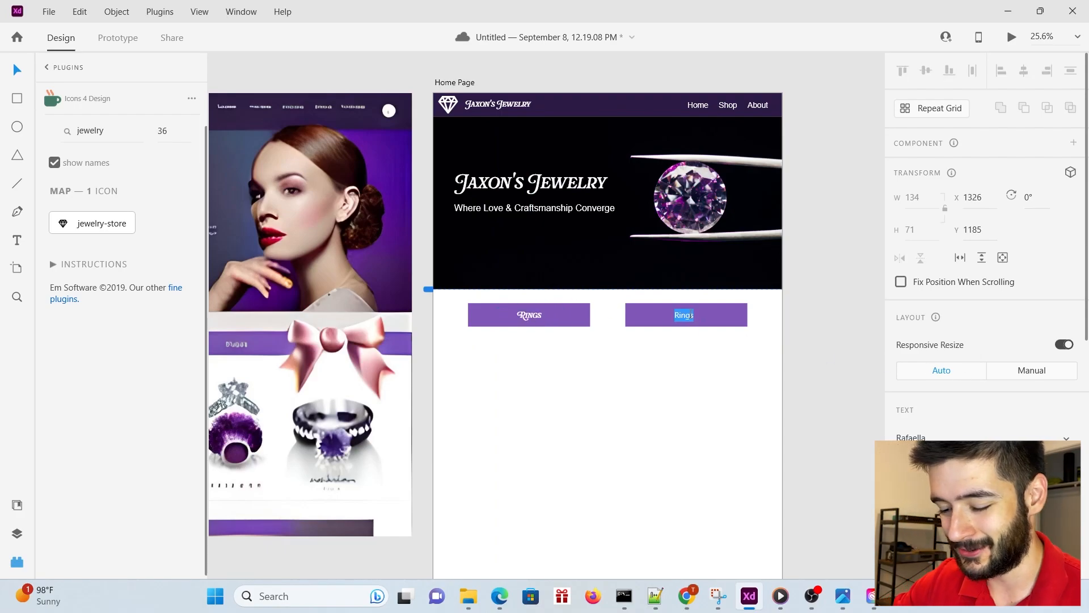
text(Necklaces)
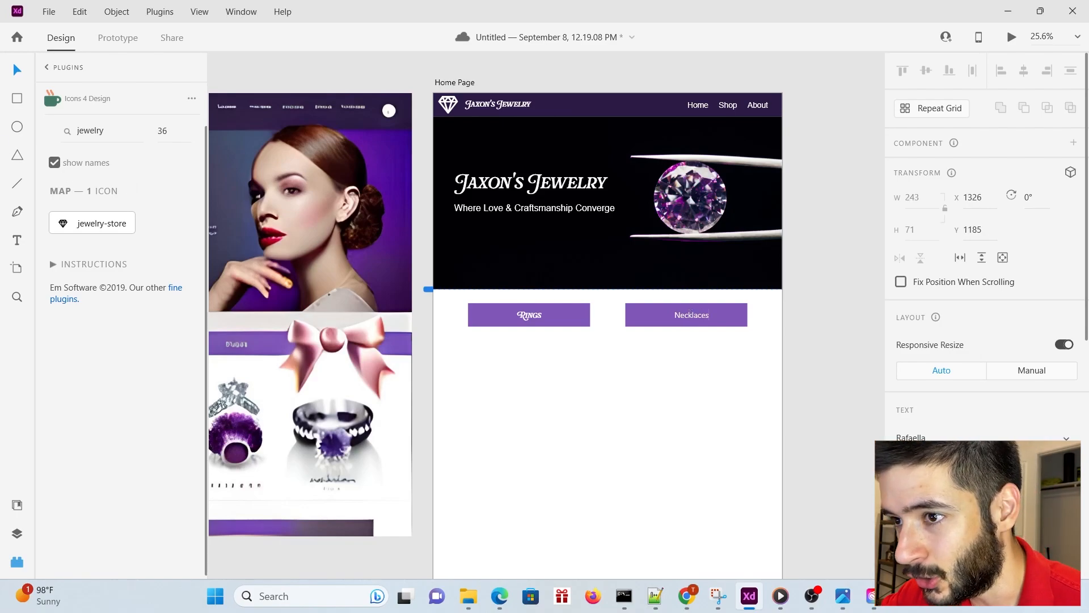
key(Escape)
drag(702, 315, 695, 320)
click(462, 355)
scroll(669, 407, down, 5)
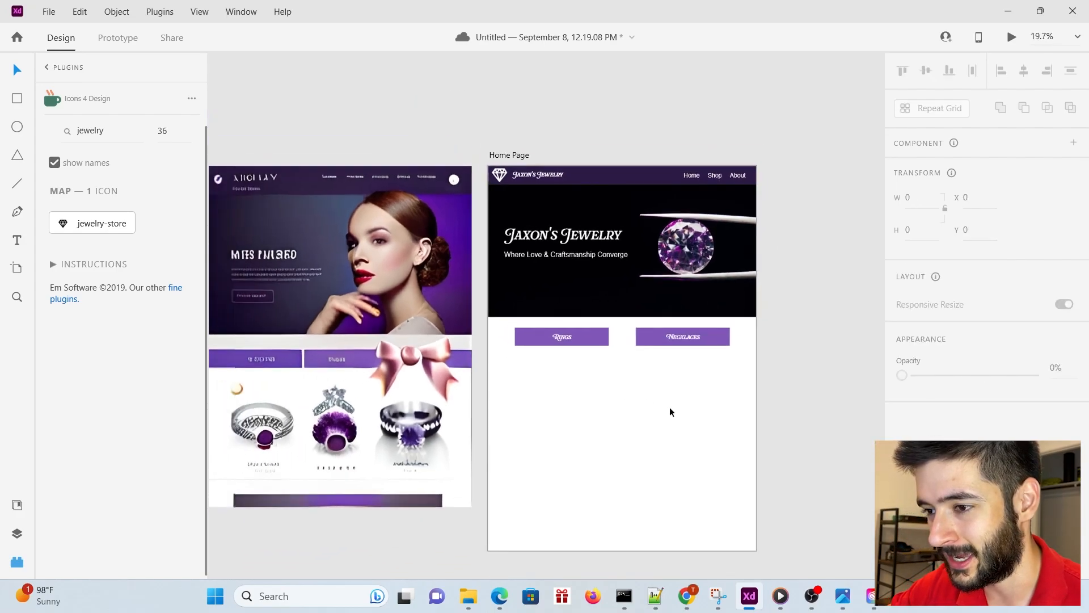
Examine the labelled category buttons up close and compare the page layout with the concept image
scroll(314, 401, up, 2)
scroll(314, 400, up, 1)
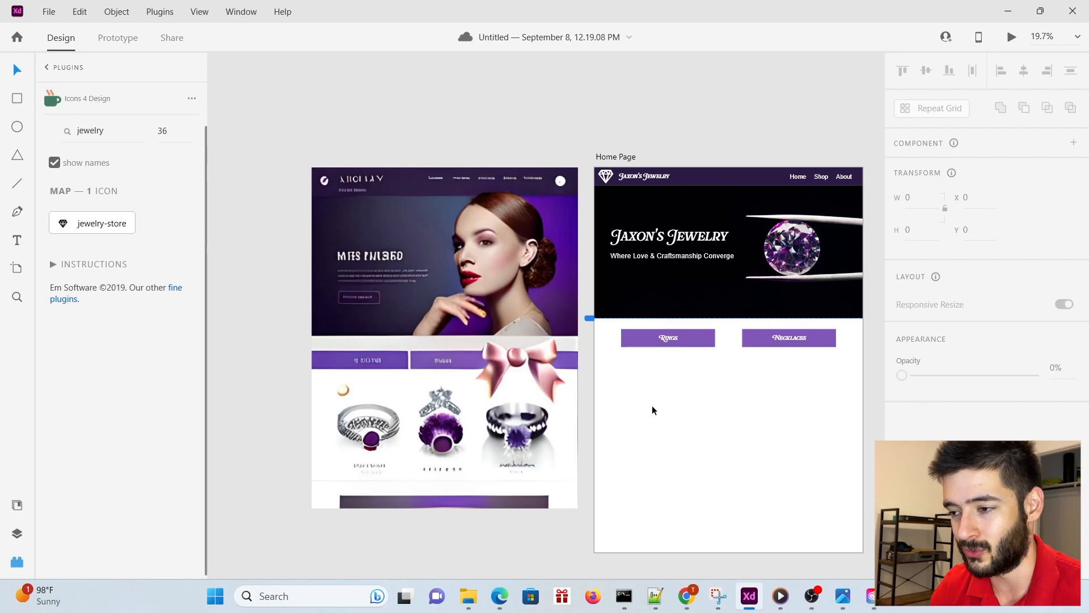
scroll(625, 340, up, 2)
scroll(530, 304, up, 5)
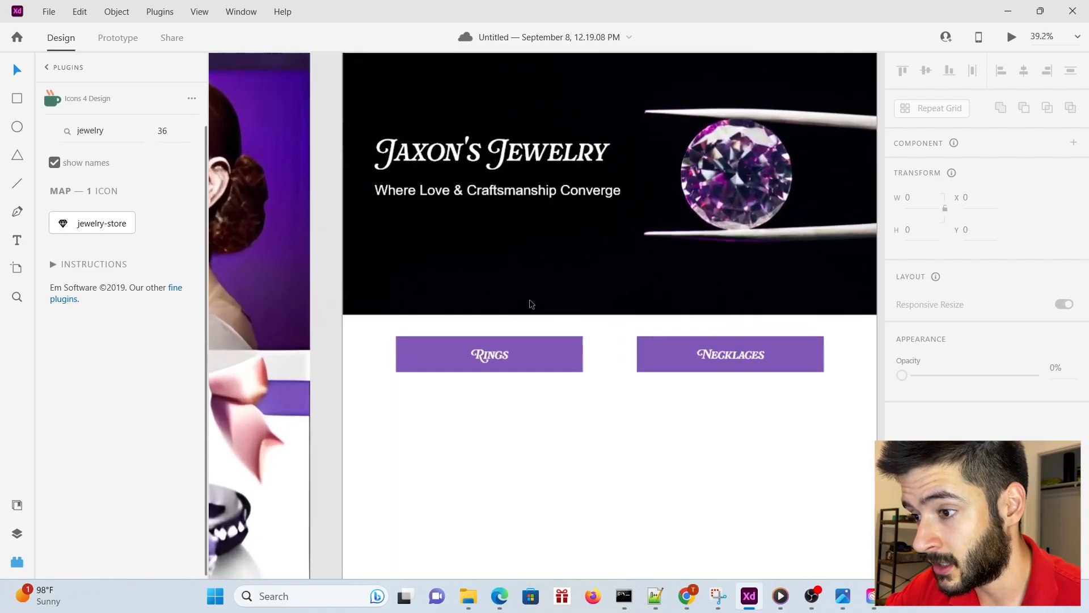
click(408, 379)
double_click(408, 378)
scroll(305, 385, down, 3)
scroll(307, 386, up, 5)
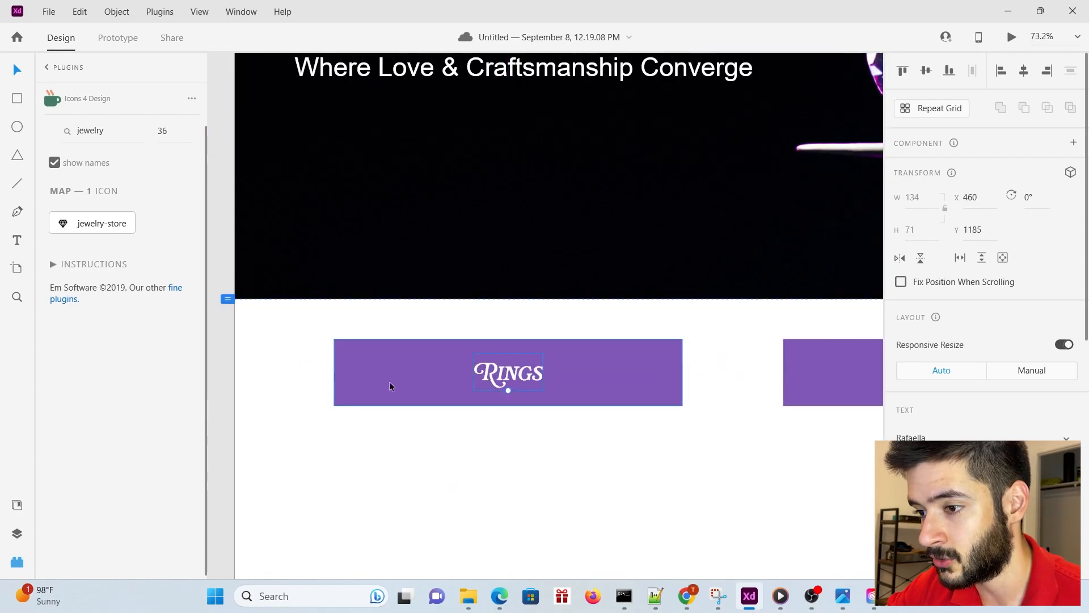
scroll(349, 417, down, 3)
scroll(349, 418, down, 2)
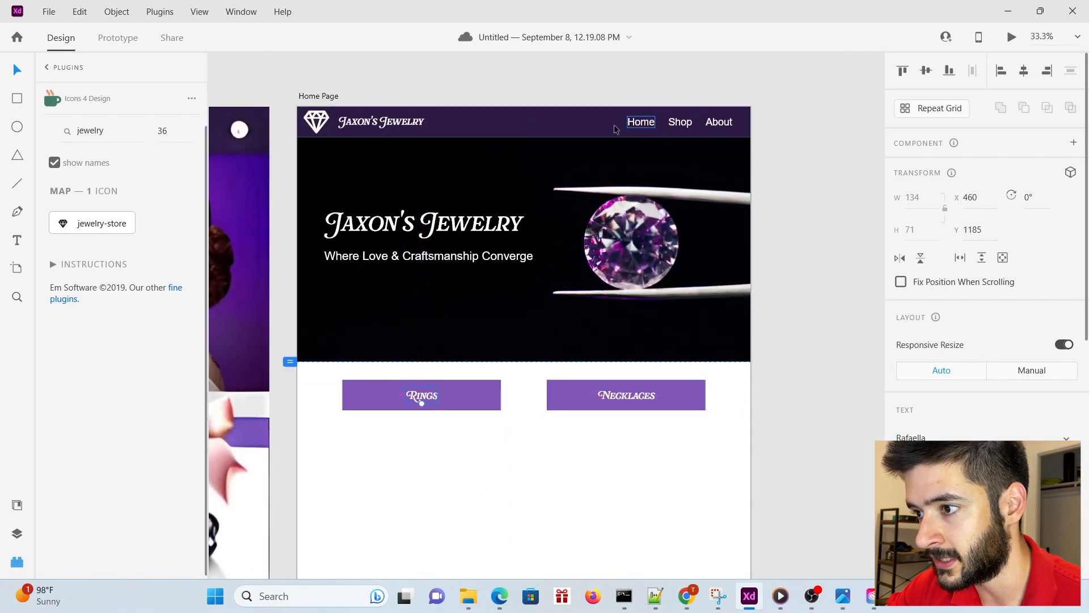
scroll(422, 391, down, 1)
scroll(580, 383, down, 2)
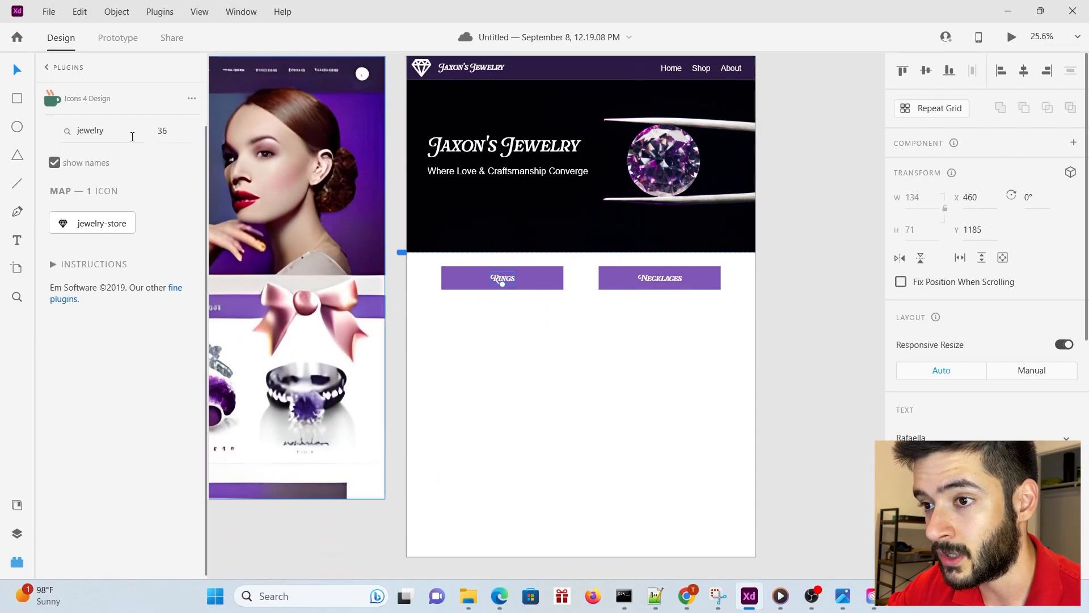
Draw a 672 by 672 px square below the Rings button, aligned with the button's edges
click(26, 108)
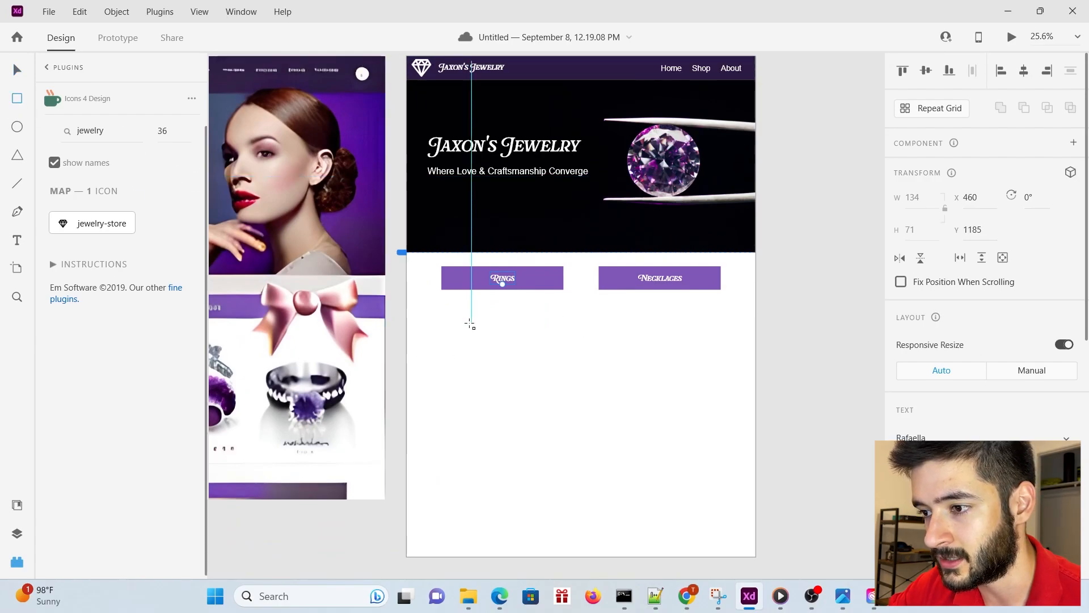
drag(443, 307, 578, 428)
click(17, 70)
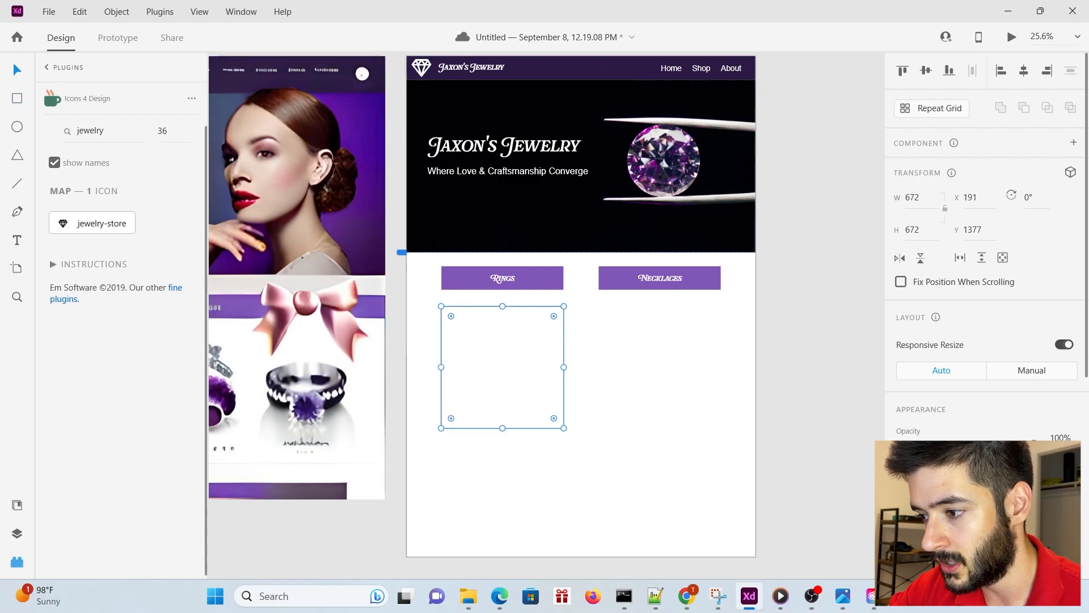
Fill the square below the Rings button with gray #C4C4C4 and remove its border
scroll(794, 340, down, 1)
scroll(965, 341, down, 4)
click(932, 335)
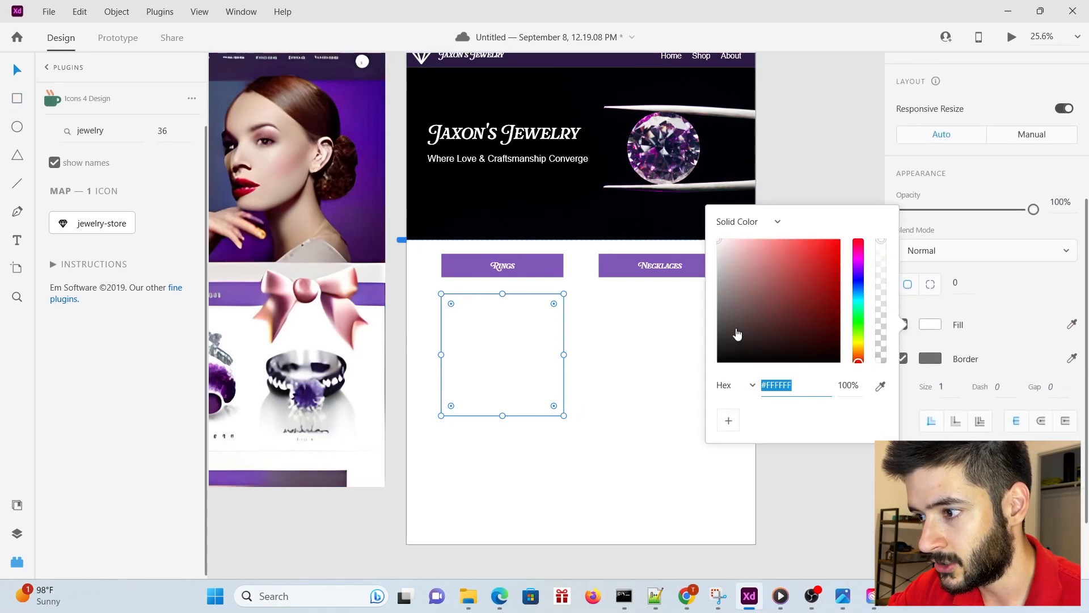
drag(731, 287, 706, 273)
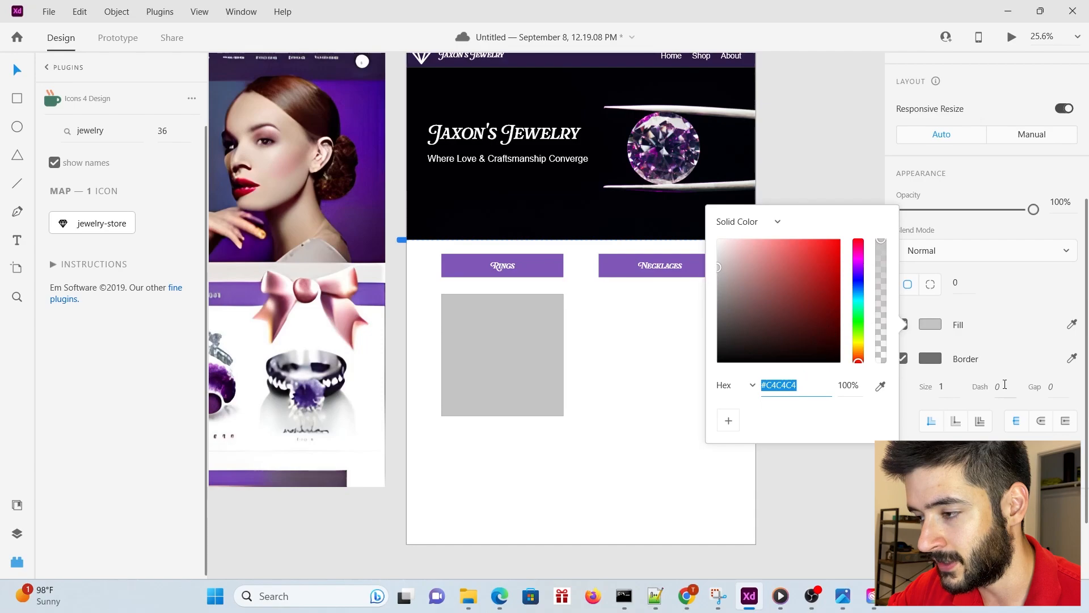
click(903, 358)
scroll(964, 340, up, 1)
click(512, 365)
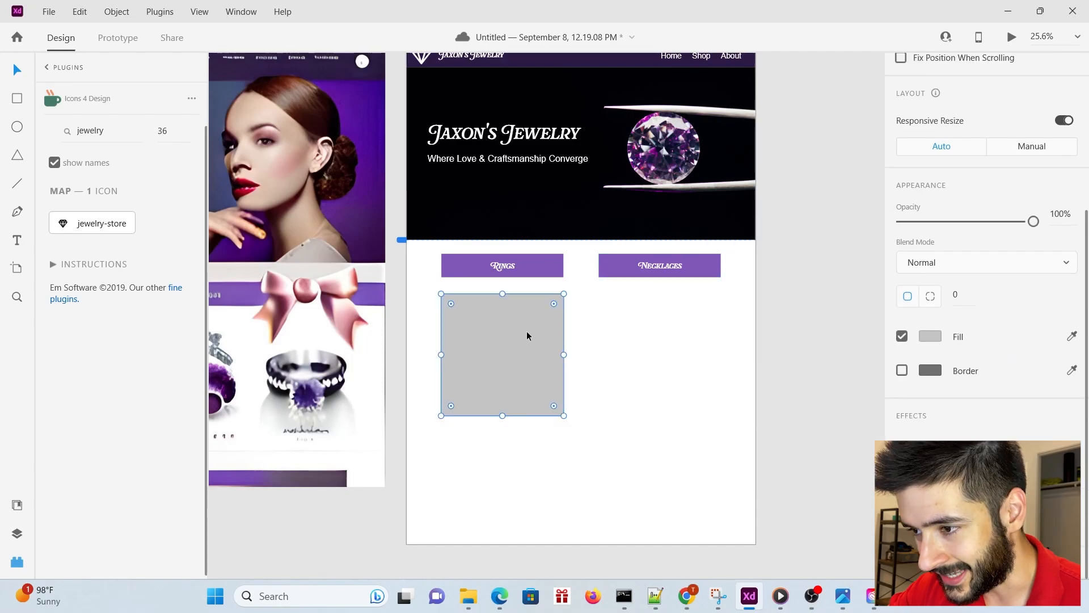
Duplicate the gray square below the Necklaces button and round the corners of both squares fully into circles
drag(499, 347, 645, 355)
click(769, 384)
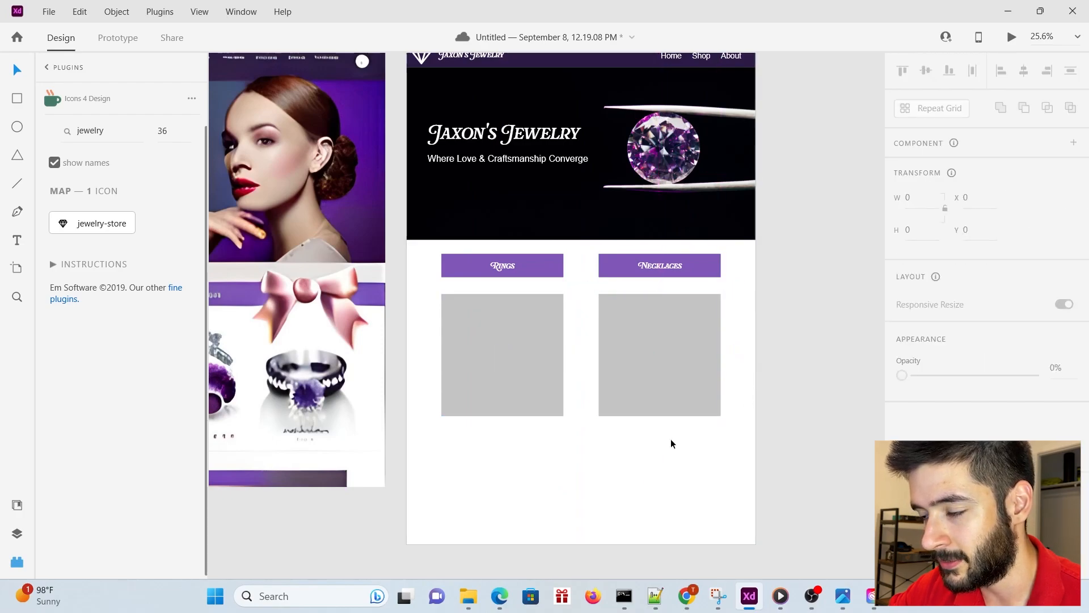
click(660, 379)
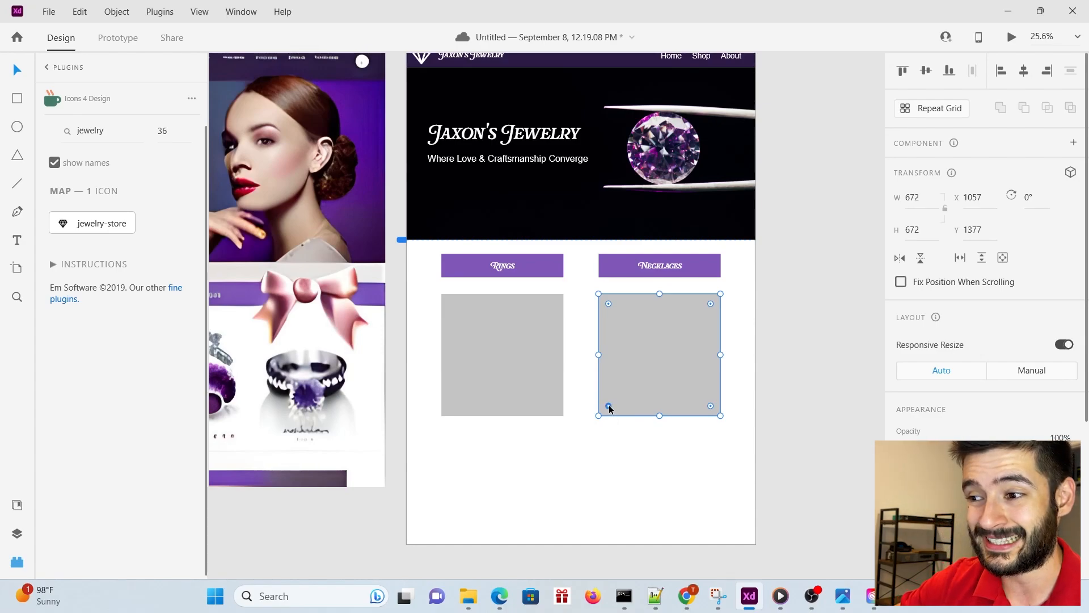
drag(609, 405, 685, 346)
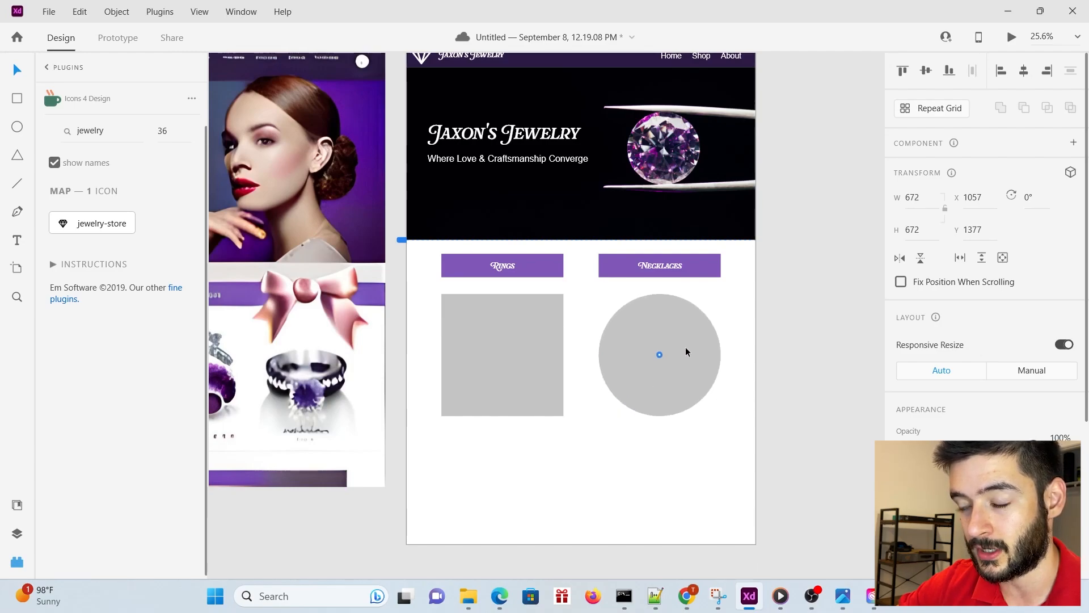
mouse_move(660, 355)
mouse_down()
mouse_move(602, 408)
mouse_move(642, 351)
mouse_up()
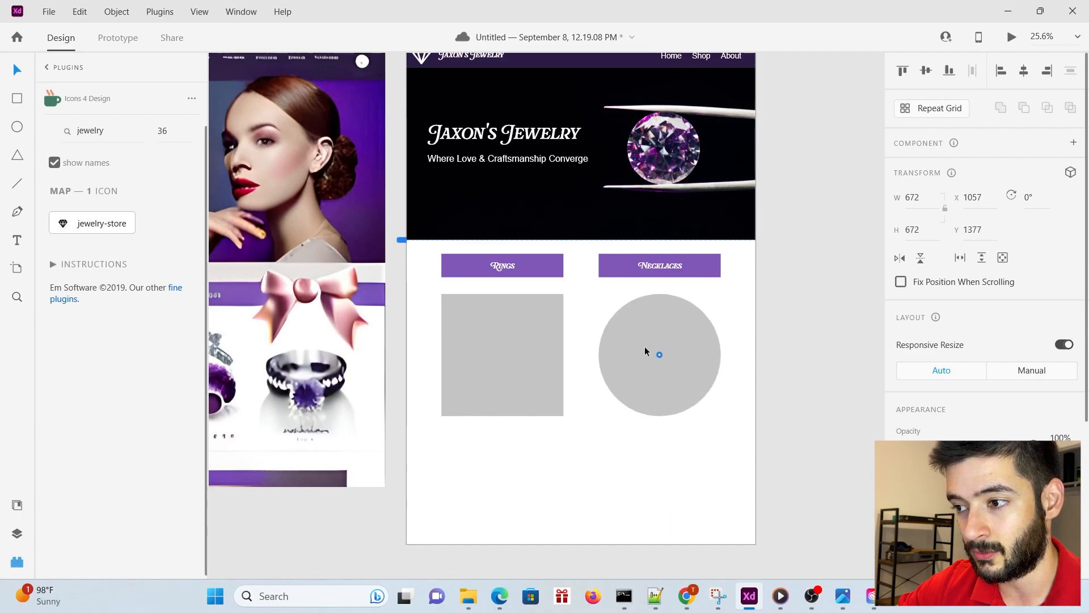
click(529, 376)
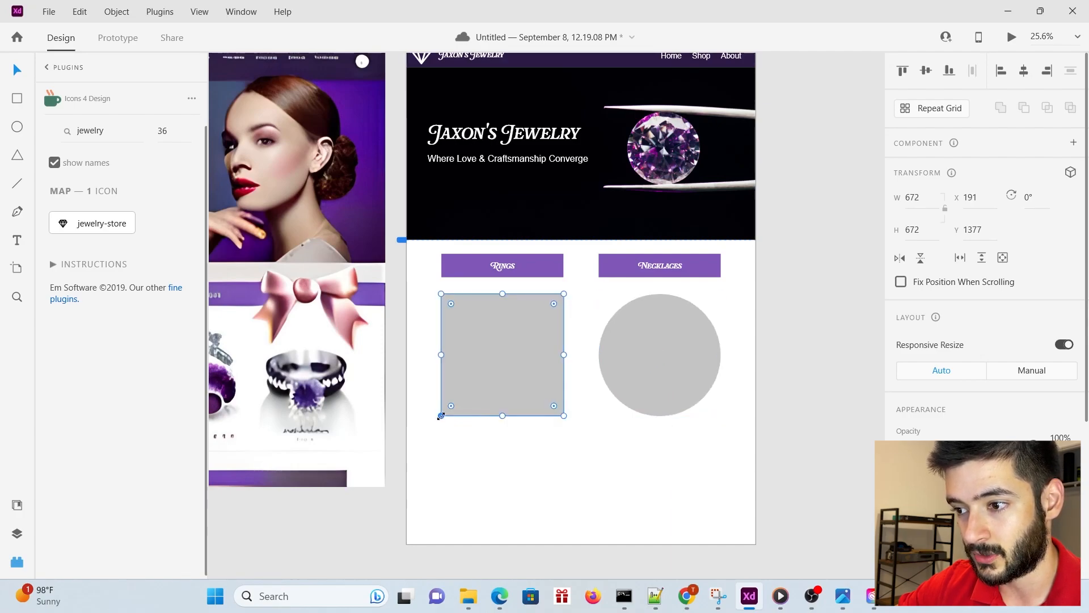
drag(444, 410, 527, 339)
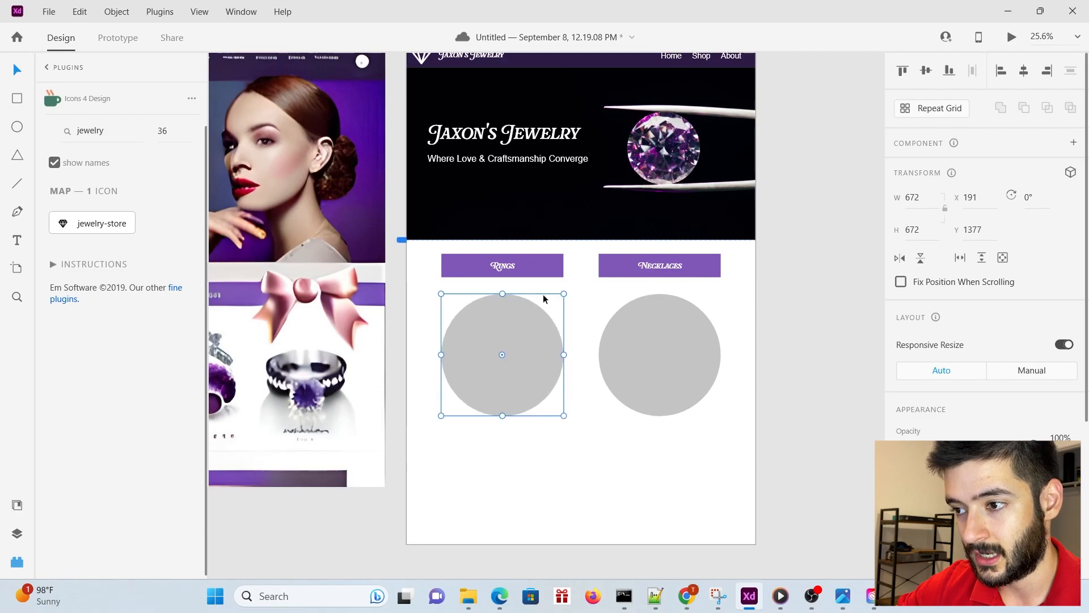
Round the corners of the Rings and Necklaces buttons fully into pill shapes and save the document
click(549, 274)
mouse_move(551, 266)
mouse_down()
mouse_move(565, 267)
mouse_move(535, 273)
mouse_up()
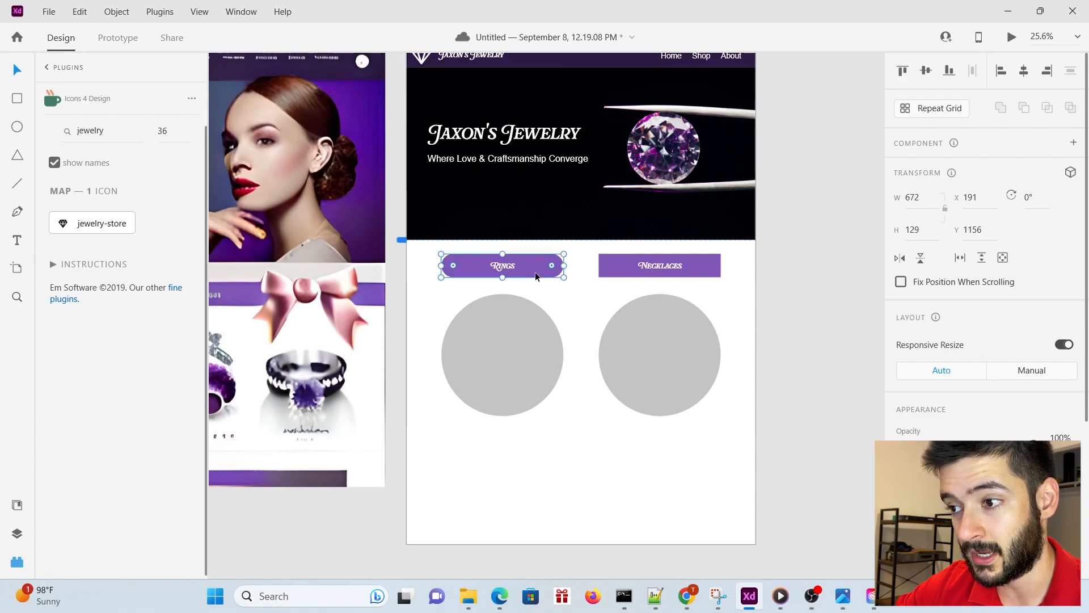
click(709, 265)
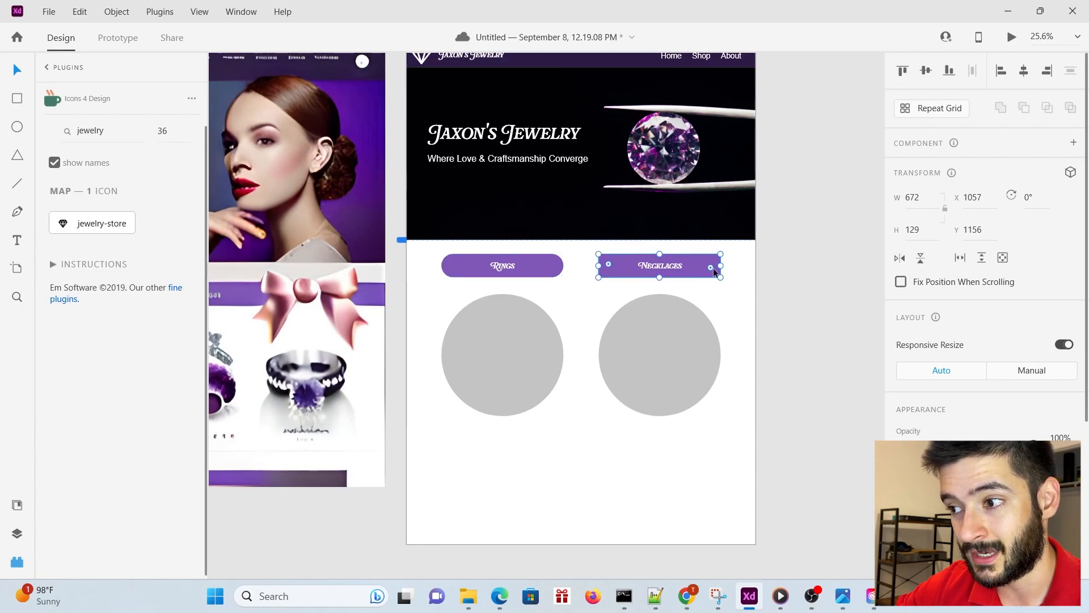
drag(709, 266, 693, 265)
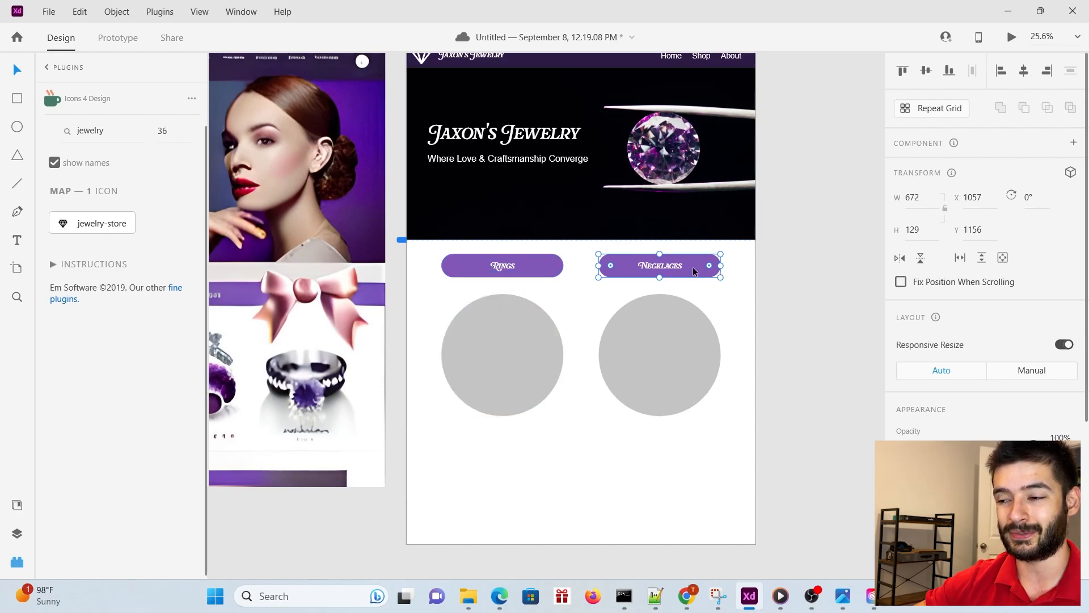
key(ctrl+s)
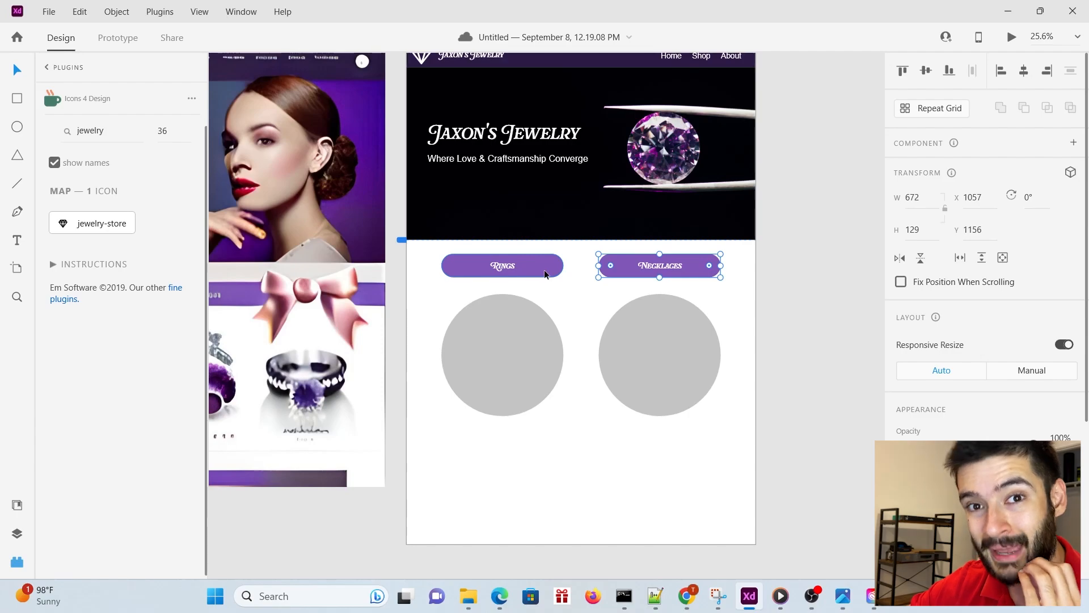
Switch to File Explorer's Downloads folder and fill the circle below Rings with the golden-wedding-rings-on-white-envelope image
click(528, 318)
key(alt+Tab)
scroll(340, 340, up, 10)
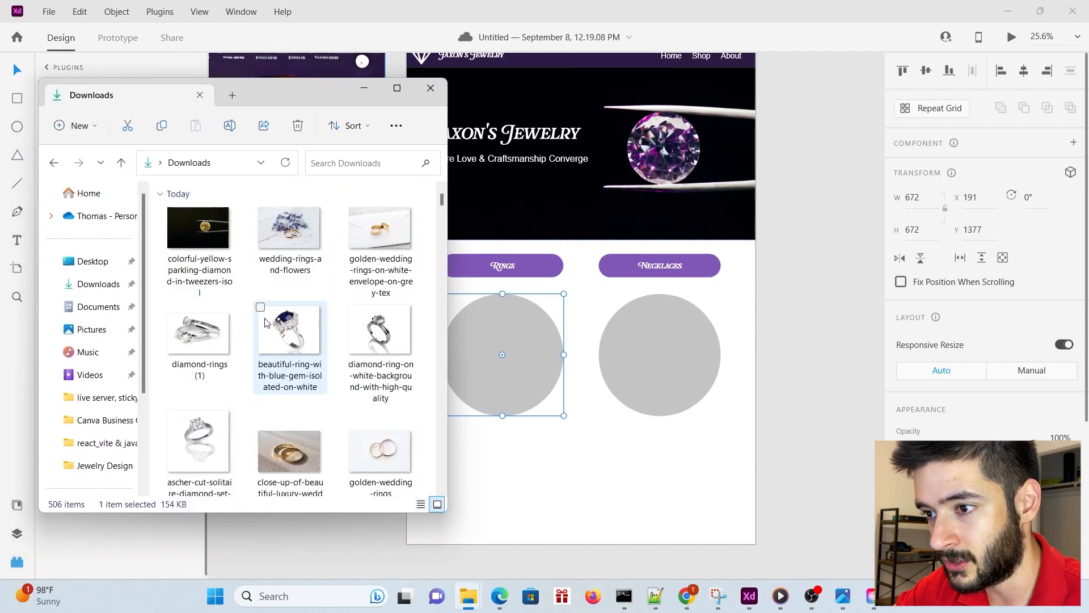
drag(448, 374, 499, 372)
drag(351, 105, 271, 72)
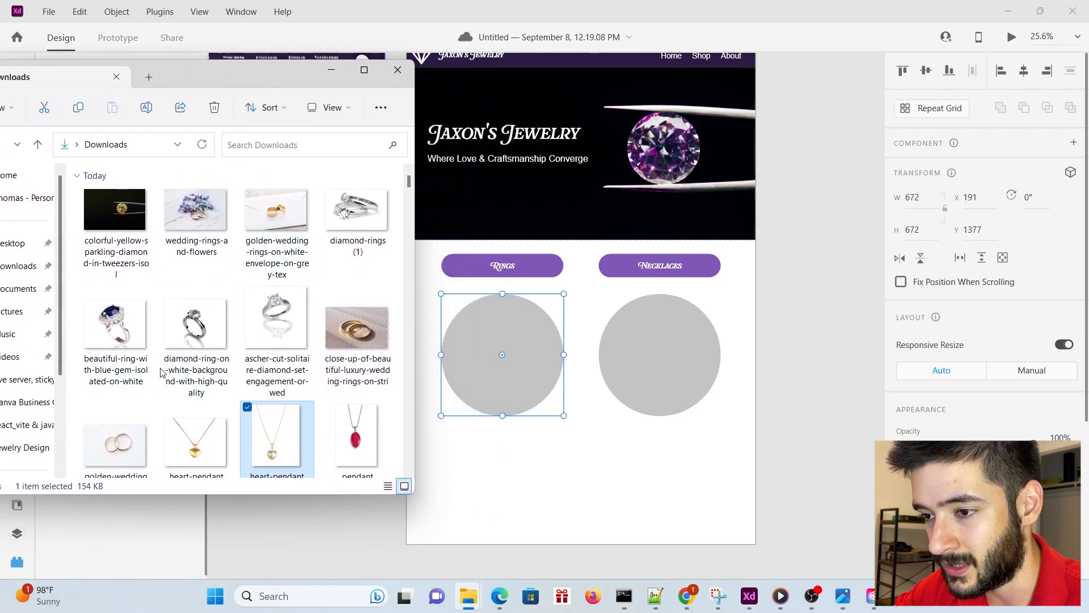
click(293, 221)
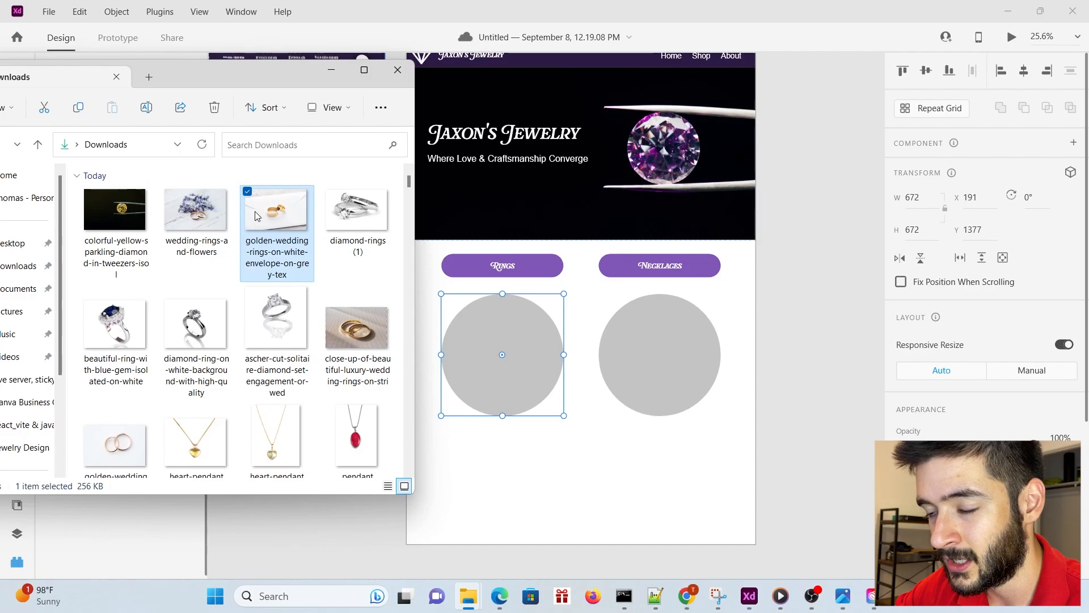
drag(245, 230, 461, 354)
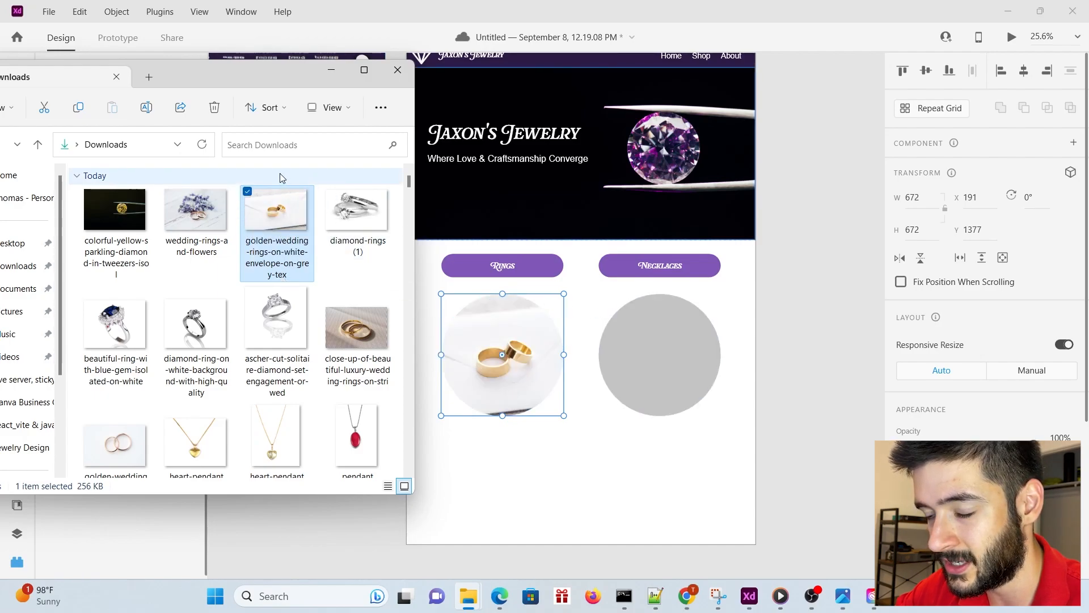
Fill the circle below Necklaces with the silver pendant and blue heart-shaped diamond image from Downloads
scroll(278, 334, down, 1)
scroll(278, 337, down, 8)
scroll(278, 339, up, 4)
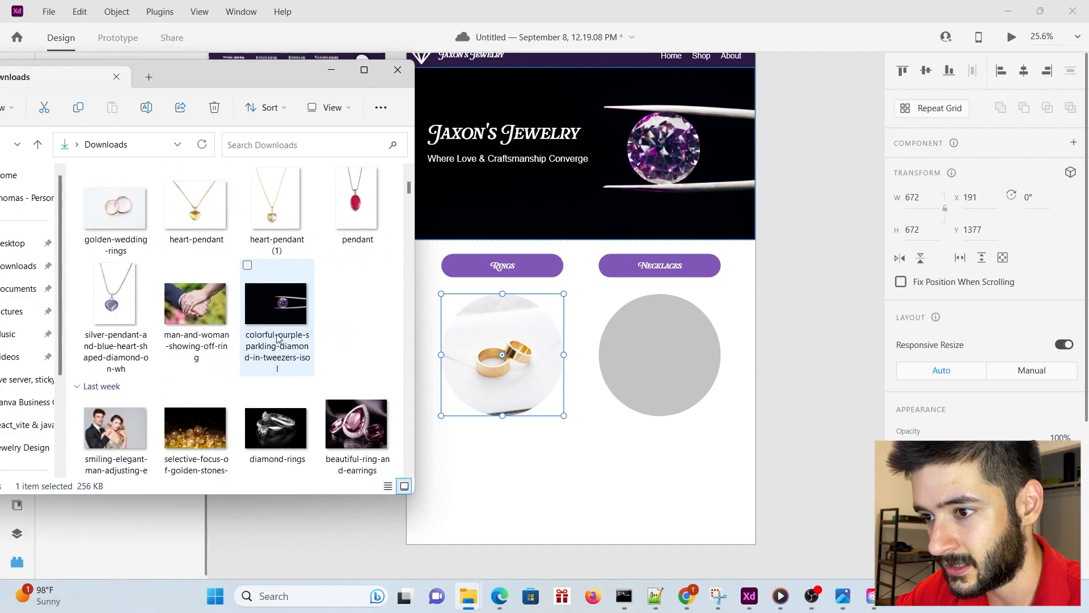
scroll(278, 337, up, 4)
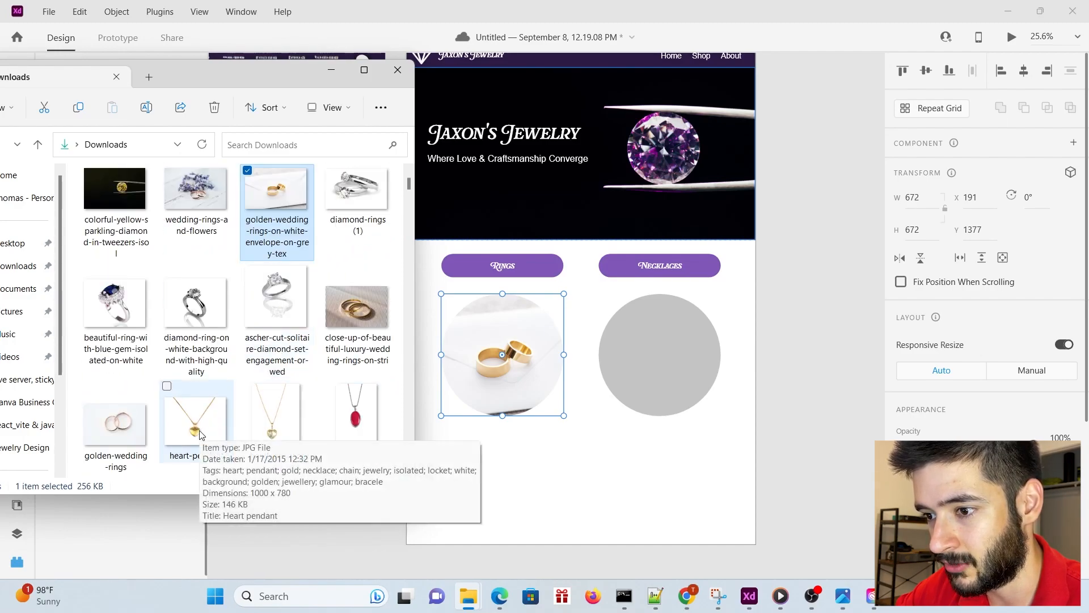
scroll(199, 434, up, 1)
scroll(199, 434, down, 3)
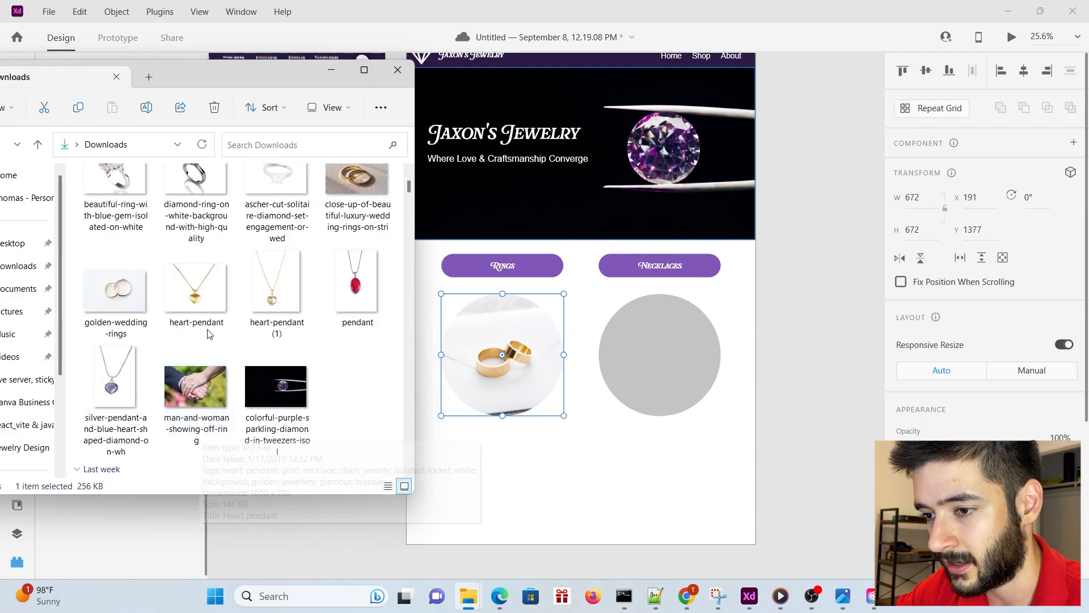
click(105, 393)
drag(99, 395, 632, 361)
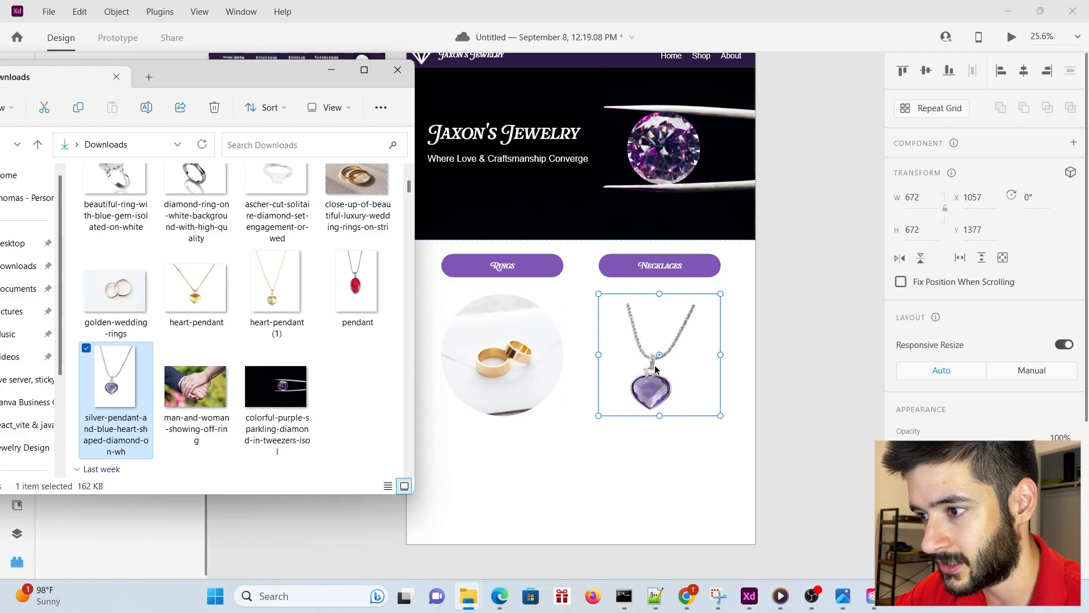
Enlarge the pendant image slightly inside its circular mask and move it so the heart pendant is centered
click(655, 368)
double_click(653, 370)
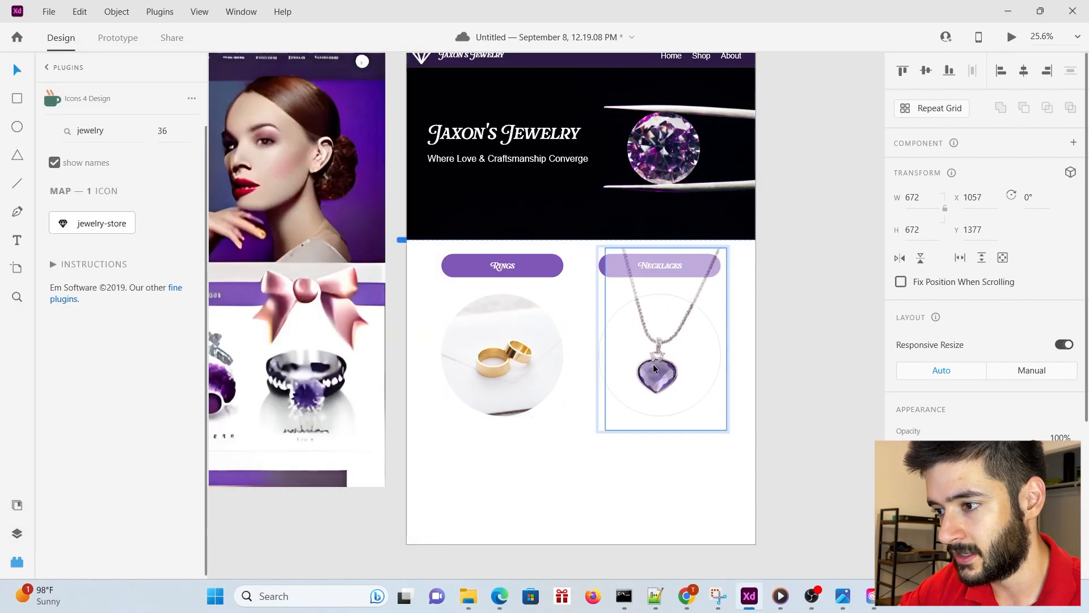
drag(652, 363, 655, 368)
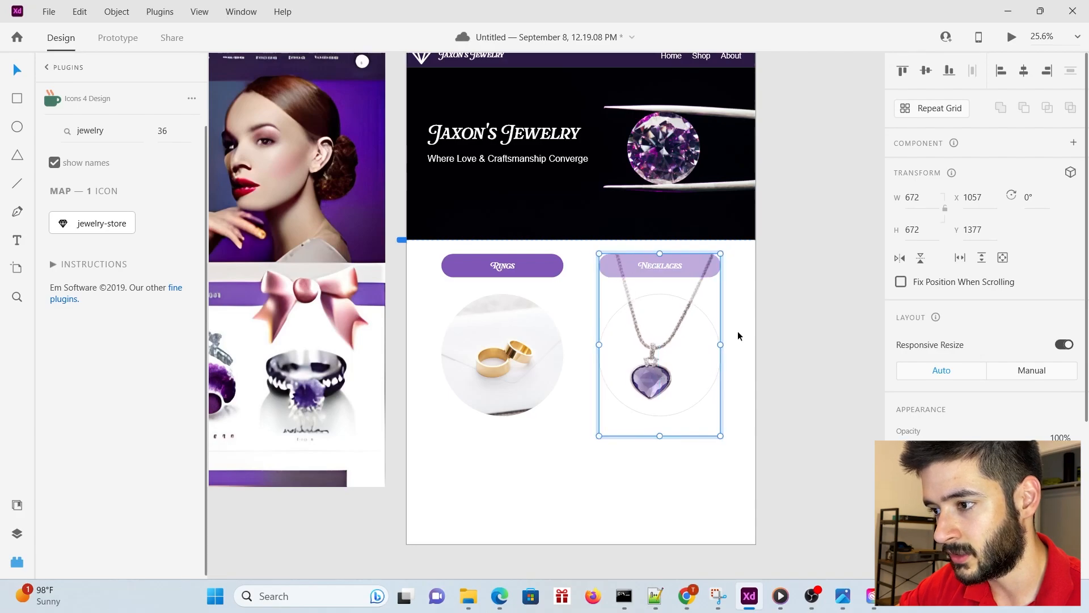
drag(722, 344, 740, 344)
drag(673, 389, 675, 367)
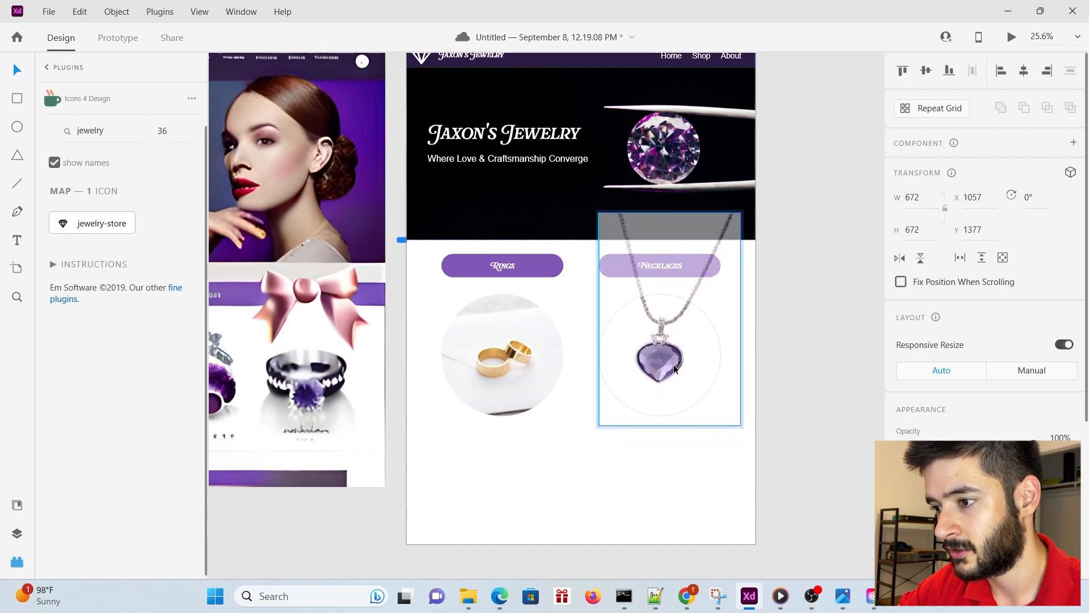
click(659, 477)
click(652, 353)
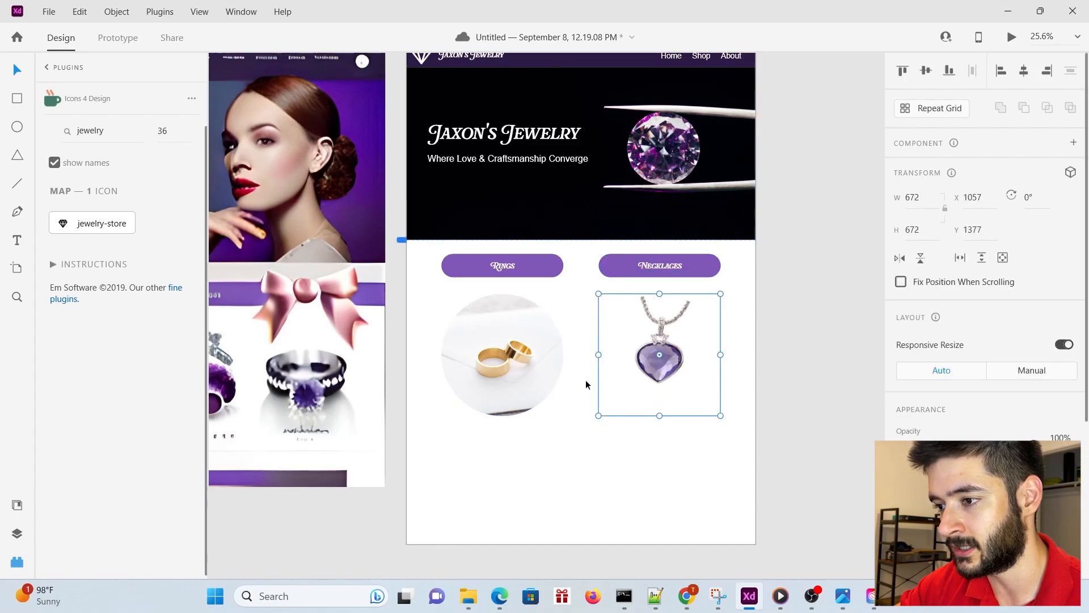
Enable the thin gray border on the circular pendant image below Necklaces
click(621, 493)
double_click(662, 349)
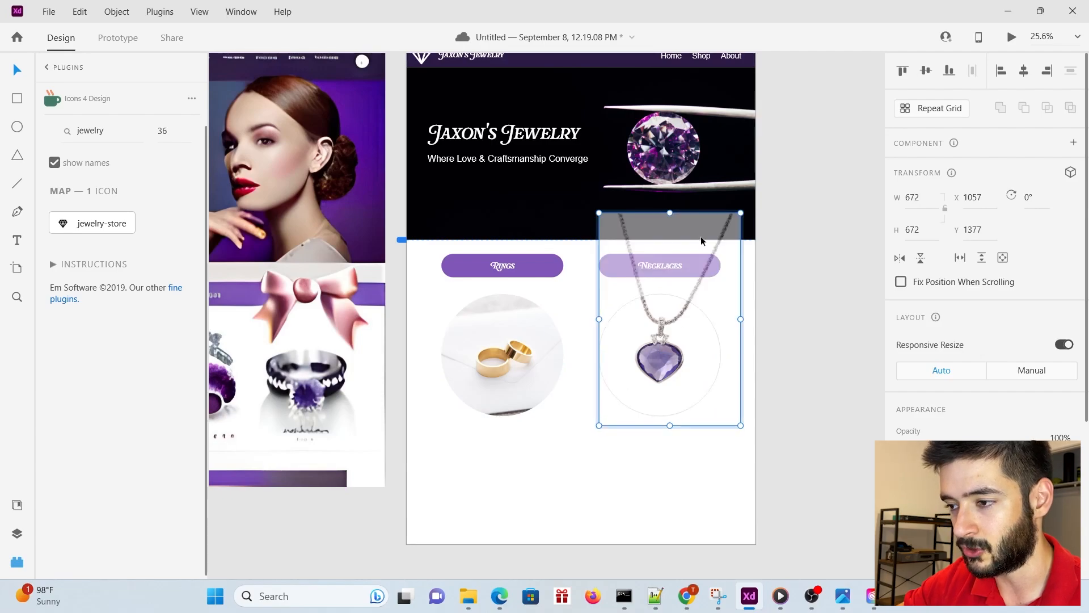
click(646, 489)
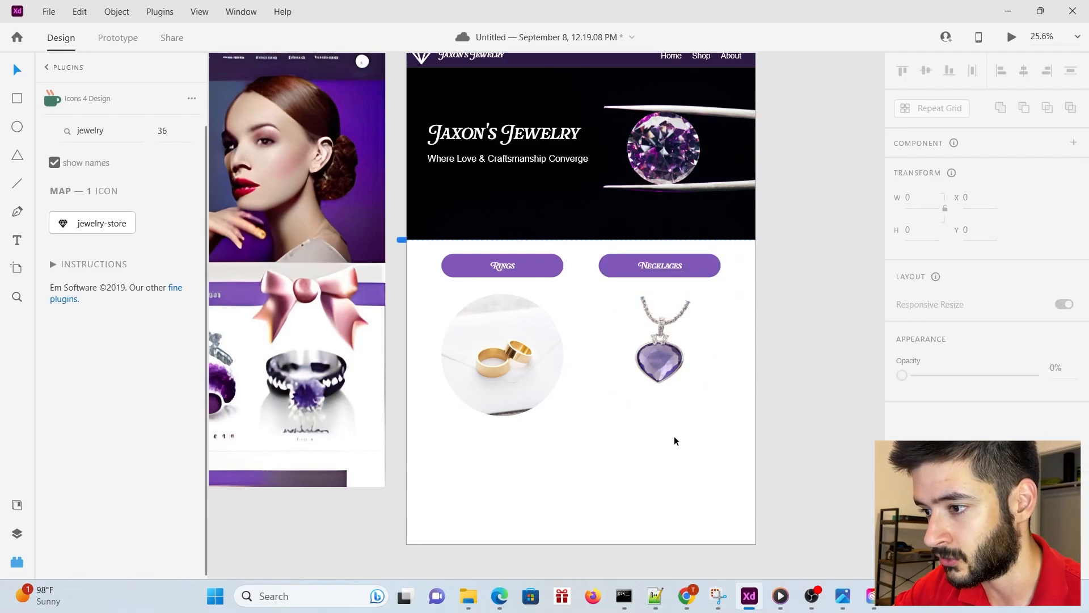
click(664, 384)
scroll(902, 432, down, 3)
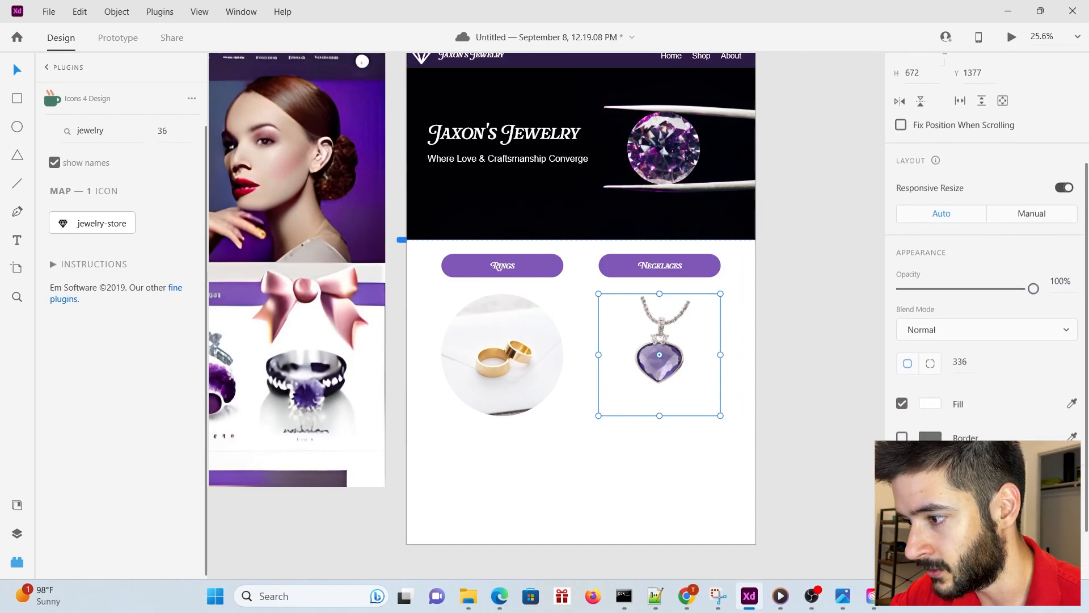
click(901, 436)
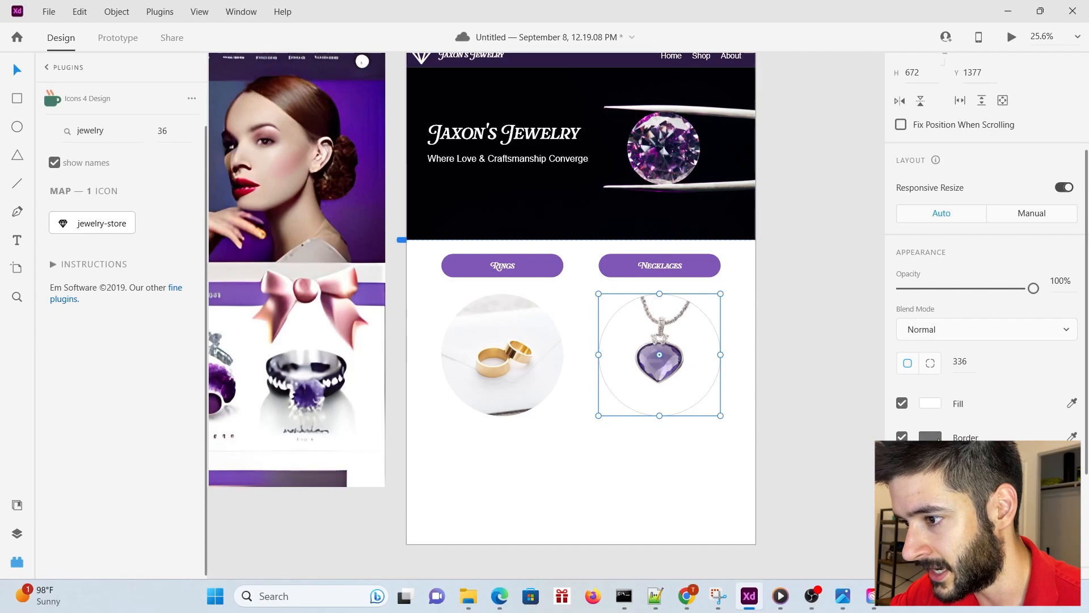
click(927, 436)
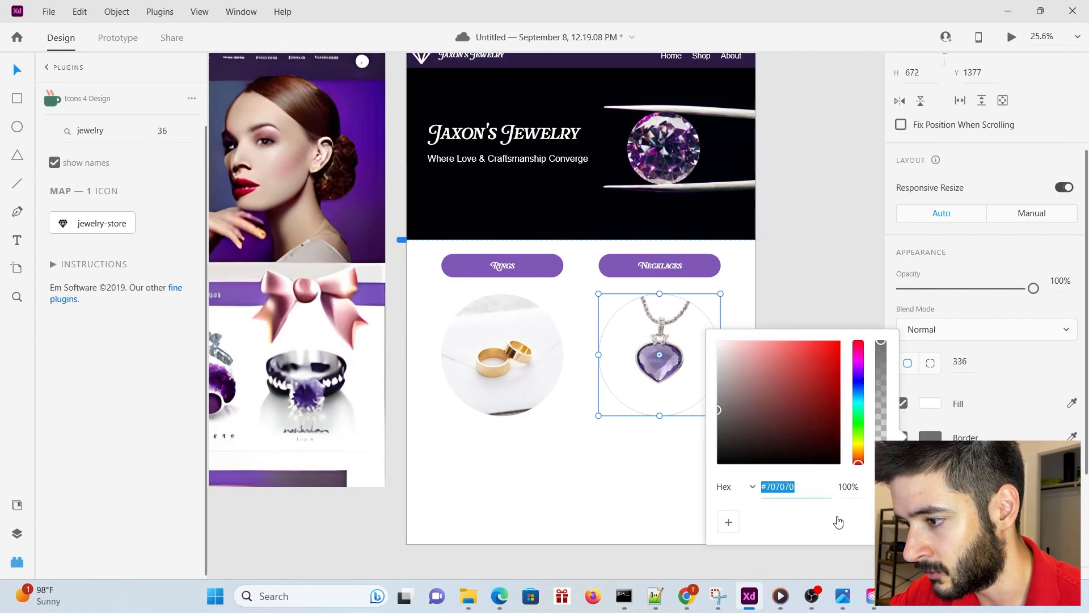
click(950, 423)
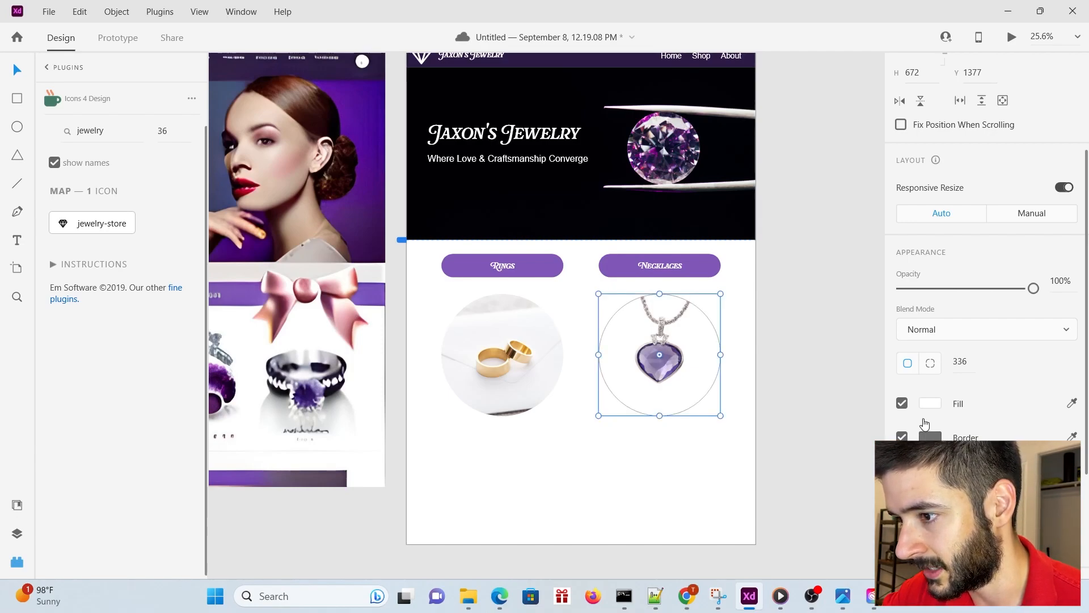
click(656, 500)
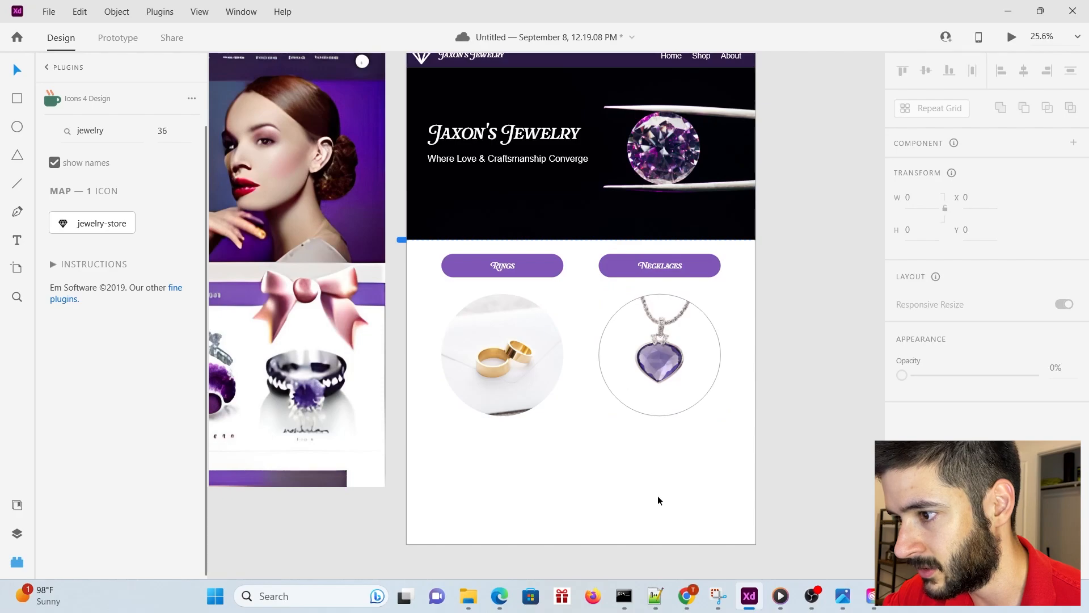
Enable the thin gray border on the circular wedding rings image below Rings
click(539, 392)
scroll(987, 488, down, 3)
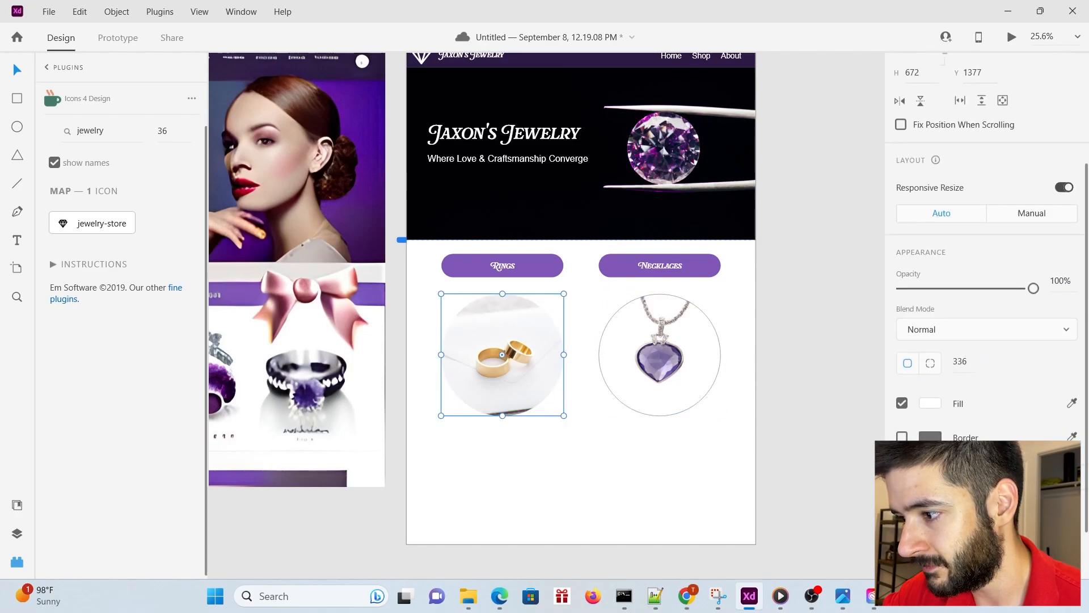
click(902, 437)
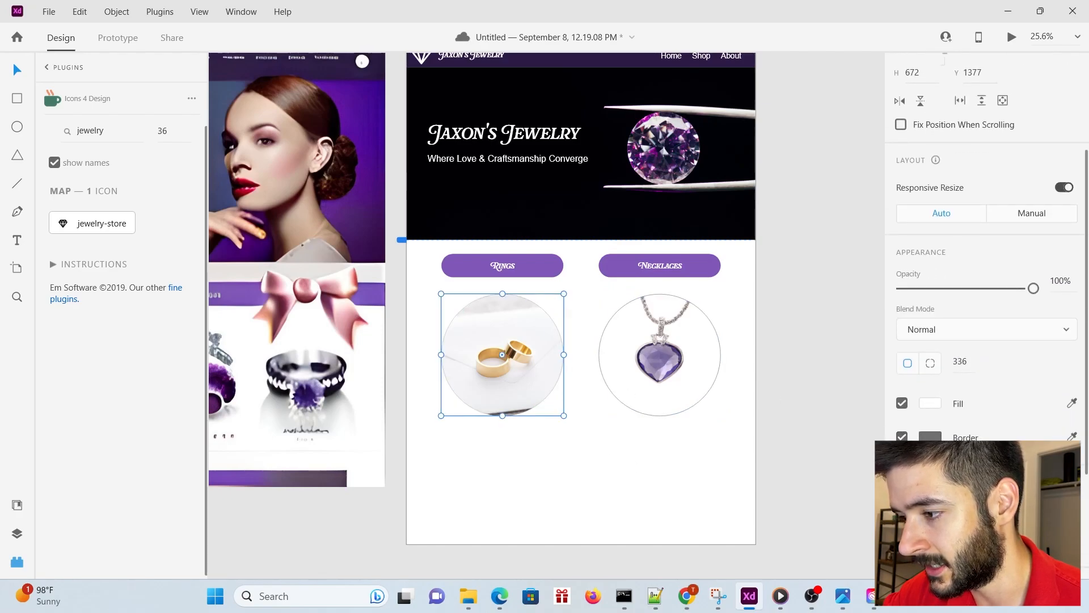
key(Escape)
click(643, 462)
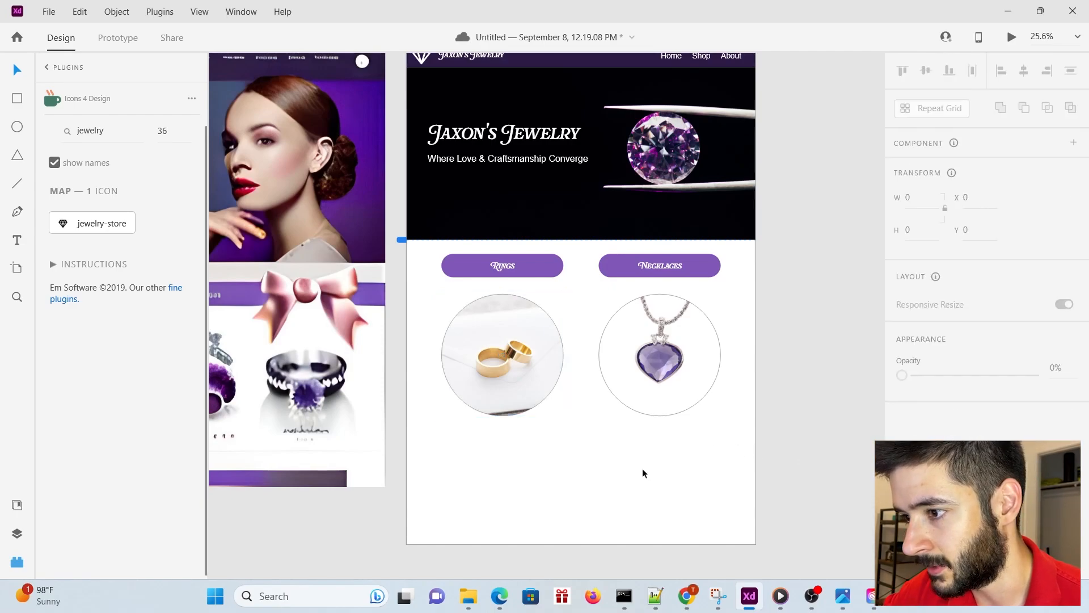
Extend the Home Page artboard downward to a height of about 3830
scroll(593, 409, down, 2)
scroll(631, 411, up, 5)
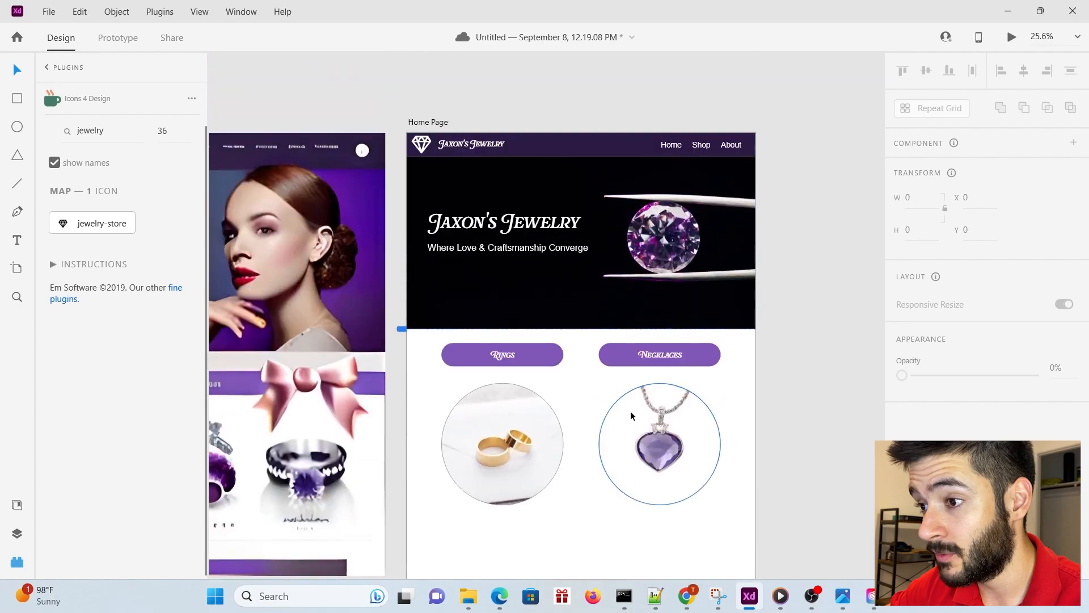
click(434, 224)
scroll(713, 361, down, 10)
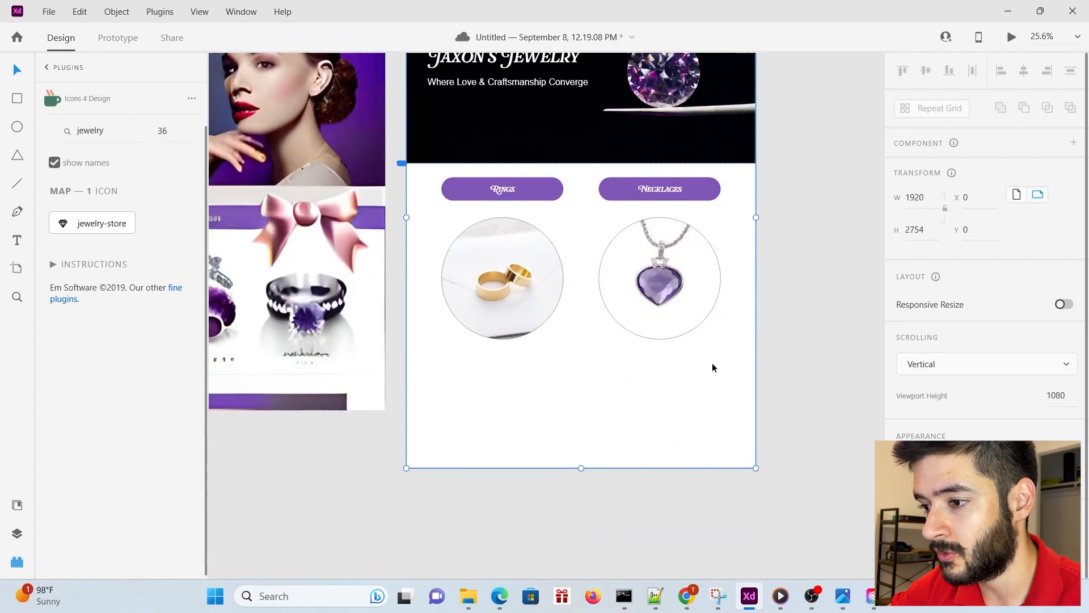
drag(581, 378, 584, 501)
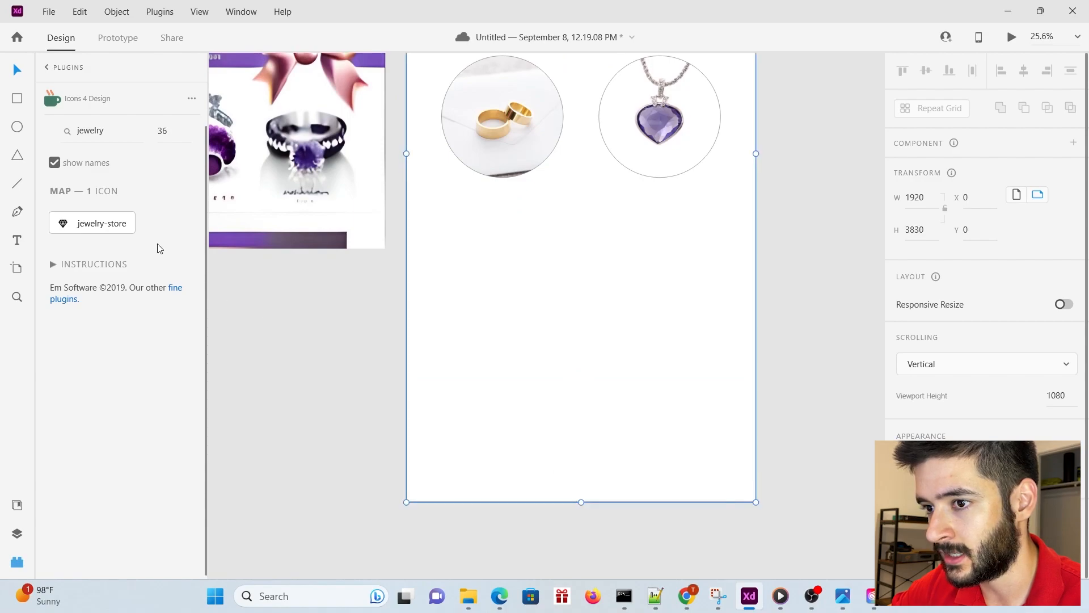
scroll(201, 352, up, 1)
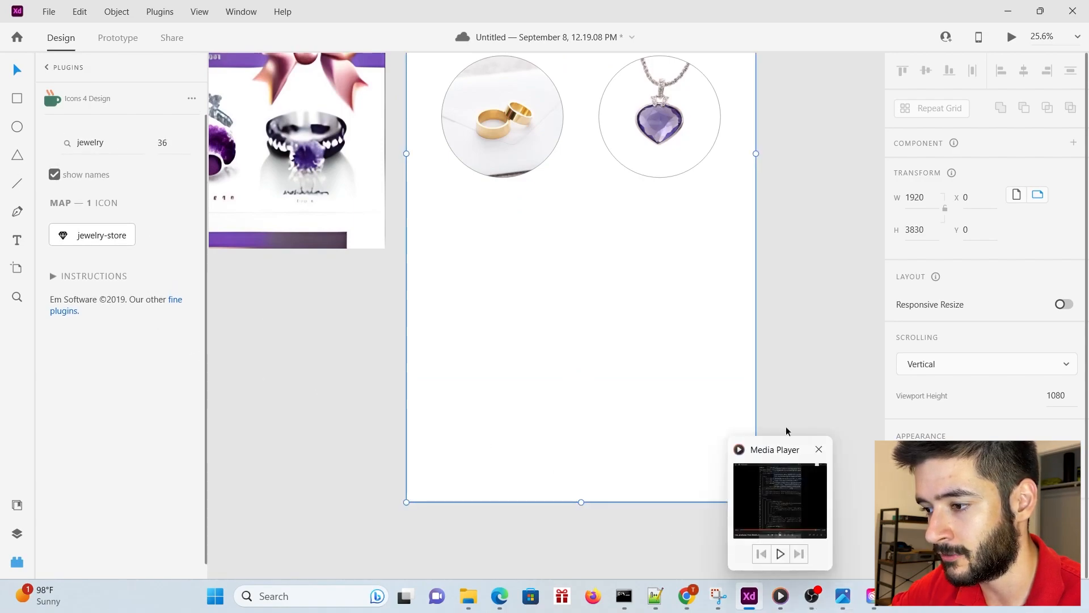
Move the Rings and Necklaces buttons with their circular images down together, leaving an empty section below the hero
scroll(835, 386, up, 5)
scroll(835, 386, up, 1)
scroll(835, 385, down, 2)
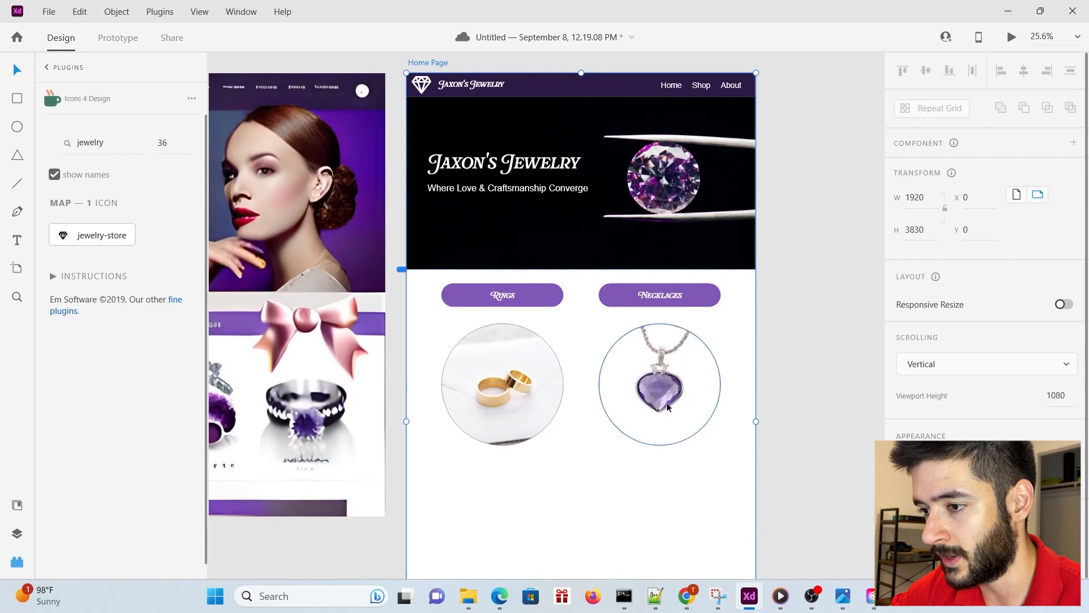
drag(432, 403, 708, 385)
click(803, 328)
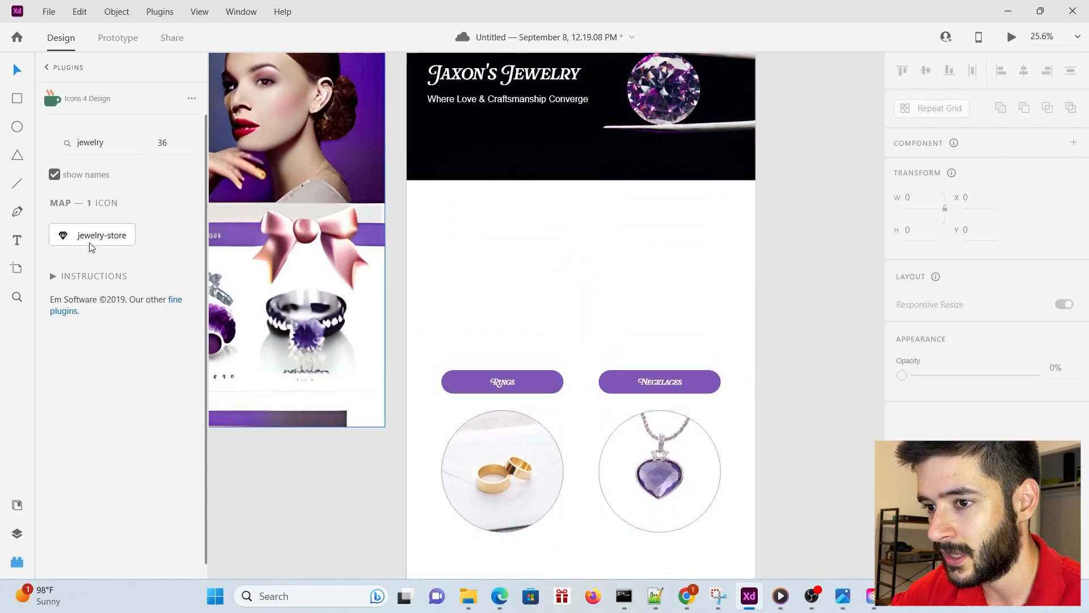
Draw rectangles about 845 × 815 and 1082 × 677 side by side below the hero, filling the wider one light gray
click(19, 101)
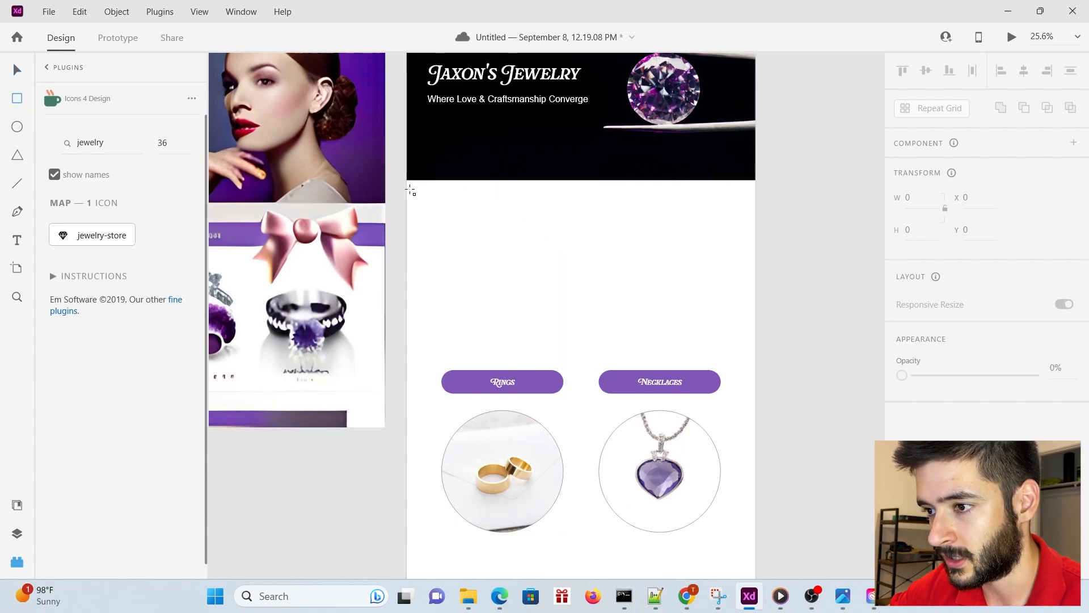
mouse_move(428, 200)
mouse_down()
mouse_move(593, 316)
mouse_move(647, 337)
mouse_move(554, 345)
mouse_move(581, 349)
mouse_up()
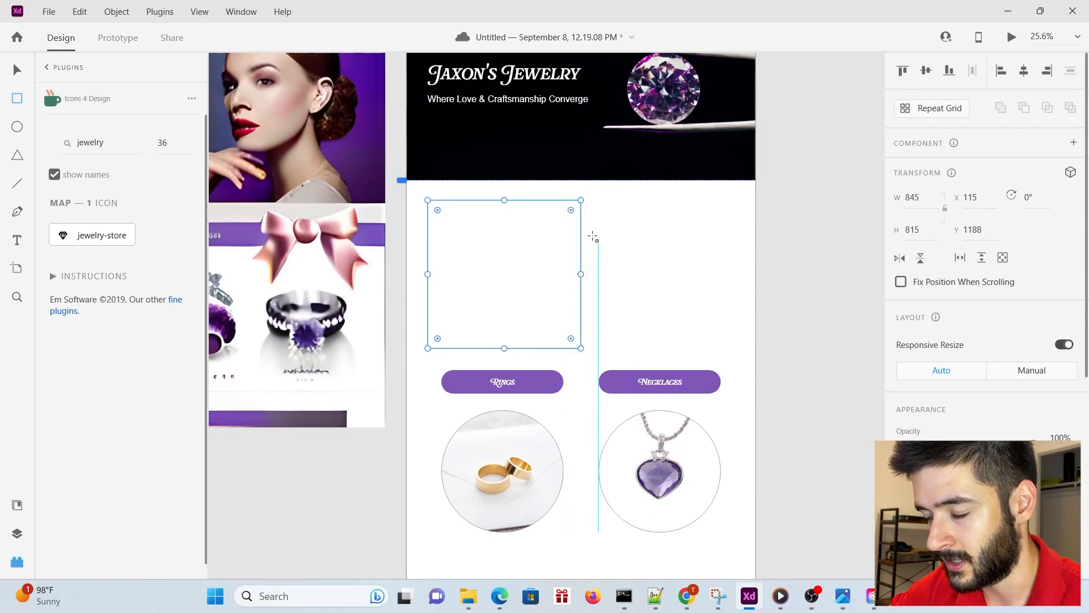
mouse_move(588, 233)
mouse_down()
mouse_move(702, 234)
mouse_move(766, 338)
mouse_move(760, 370)
mouse_move(784, 356)
mouse_up()
click(906, 482)
drag(747, 405, 709, 405)
key(Escape)
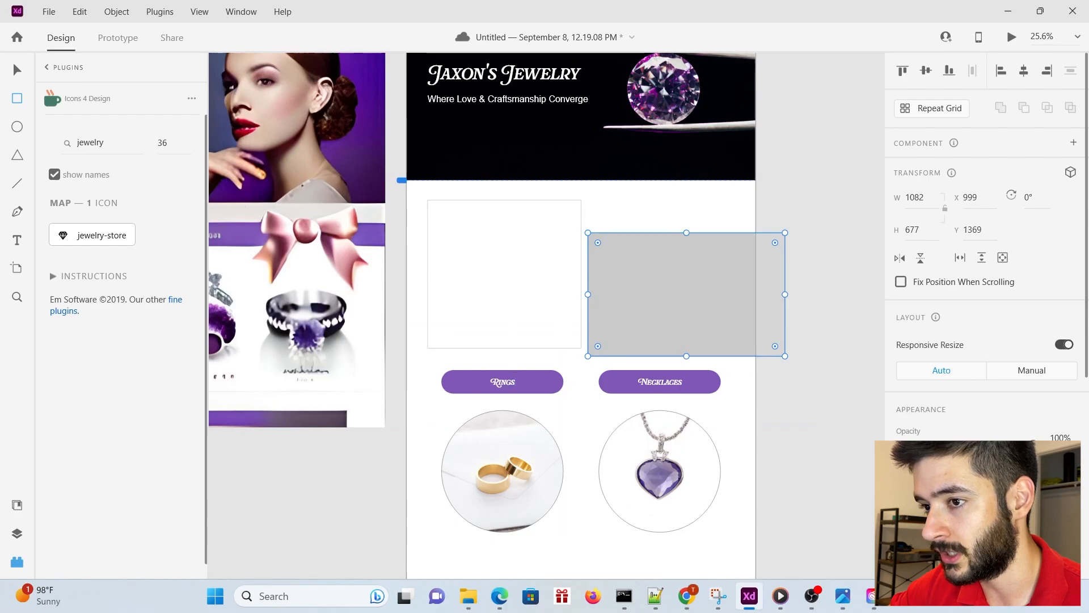
Fill the narrower rectangle below the hero with the same light gray
click(17, 70)
click(510, 280)
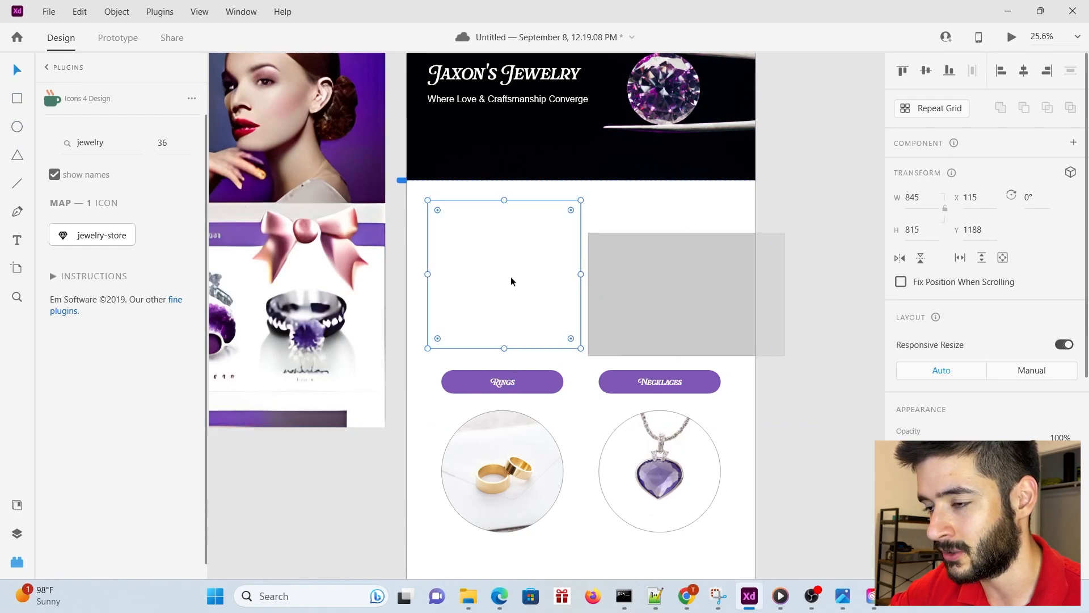
scroll(987, 283, down, 3)
click(931, 403)
click(729, 347)
drag(729, 347, 674, 307)
Move the wider gray rectangle to overlap the narrower one and place it behind that rectangle in the layer order
click(666, 204)
click(699, 312)
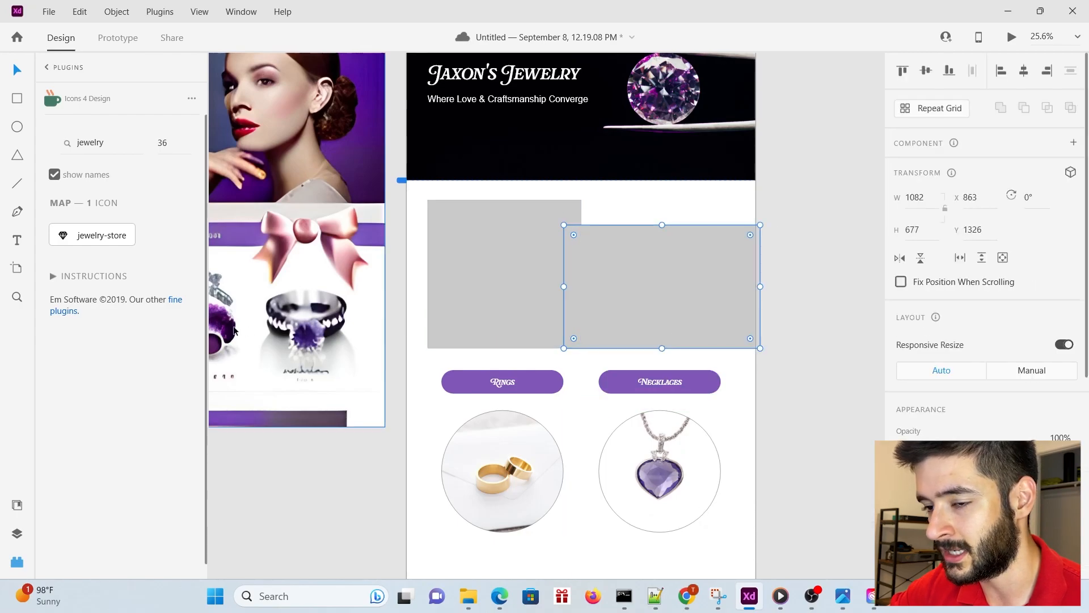
click(17, 533)
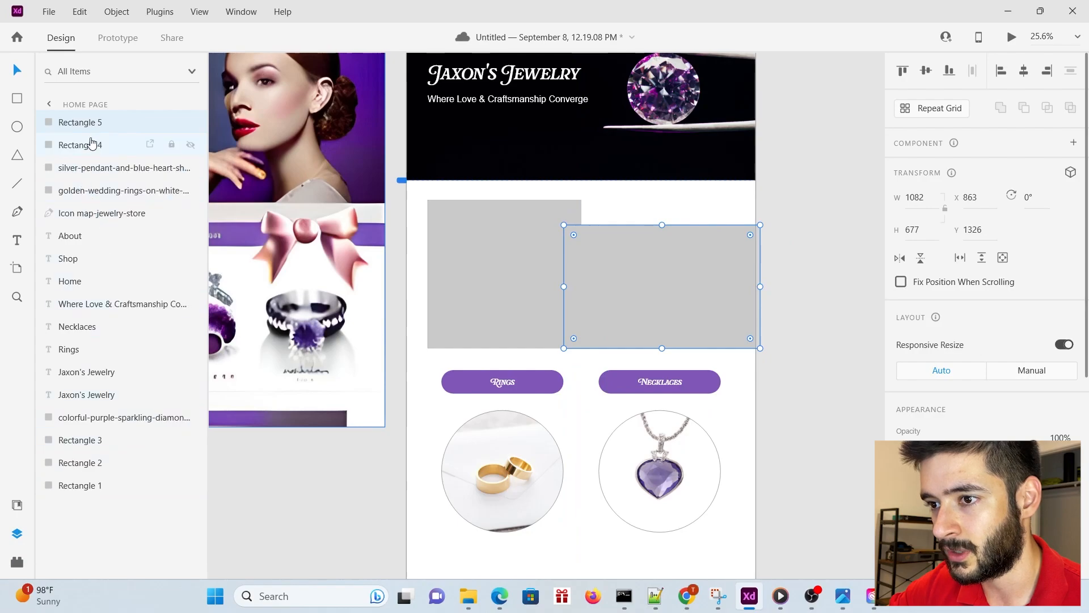
drag(97, 141, 95, 156)
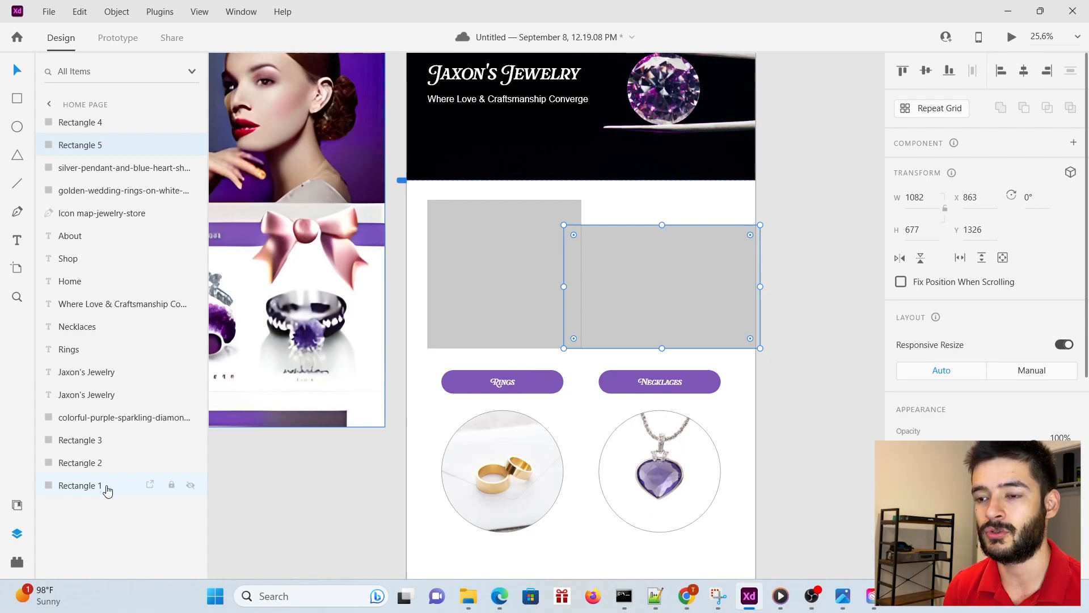
Make the header bar, diamond icon, Jaxon's Jewelry title and Home, Shop and About links into one component
scroll(420, 119, up, 5)
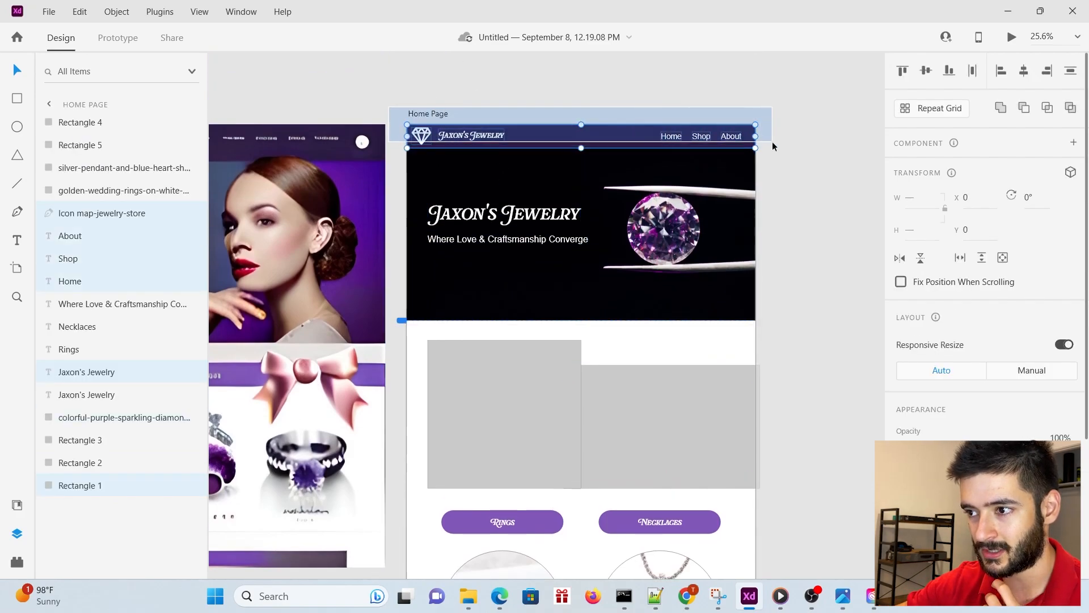
right_click(622, 137)
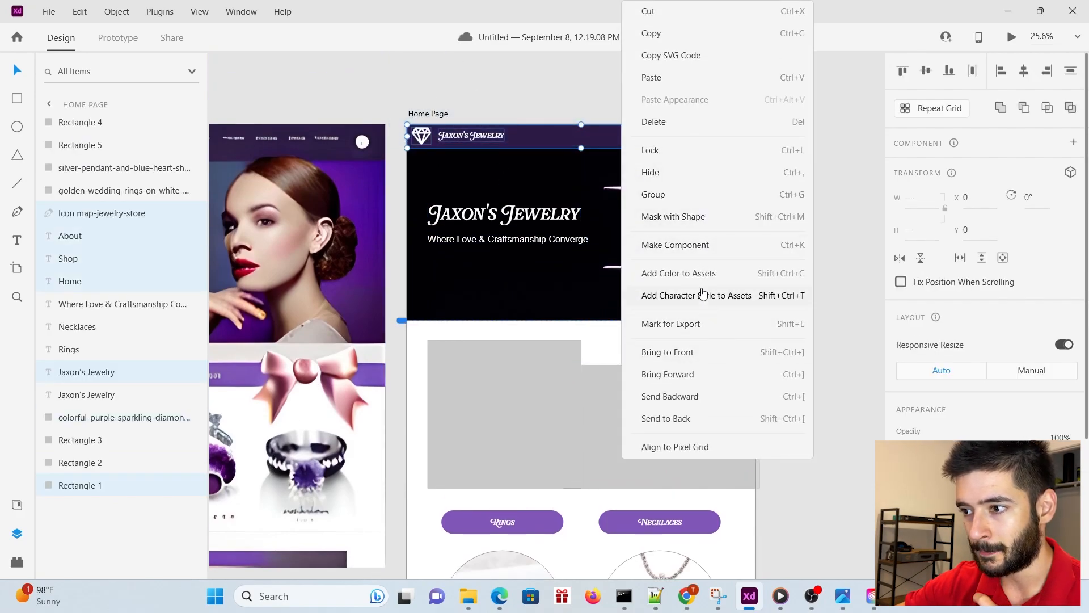
click(701, 245)
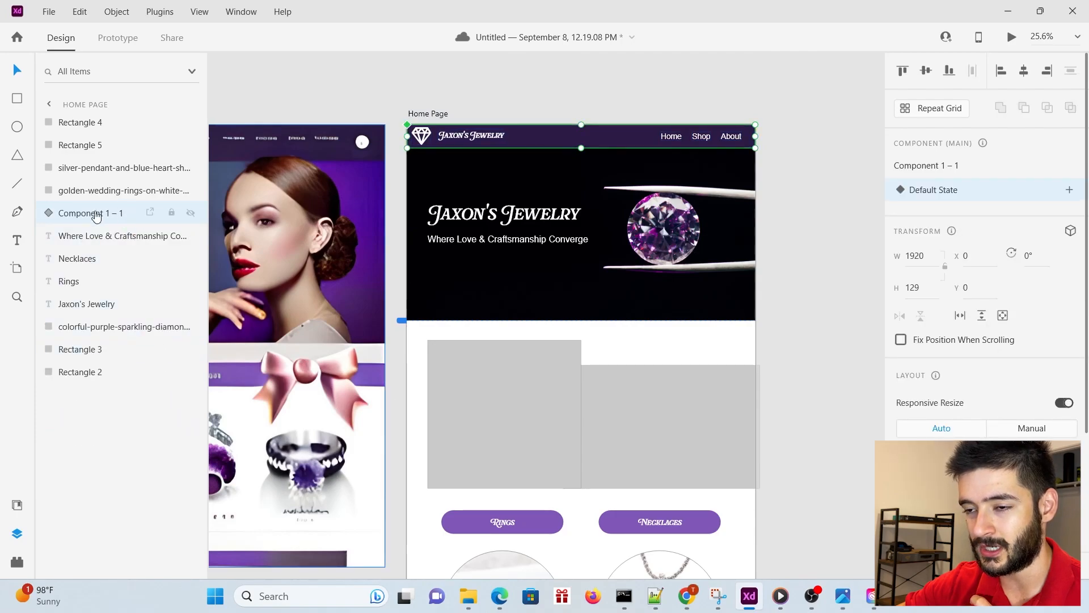
Rename the header component as Navigation
double_click(96, 215)
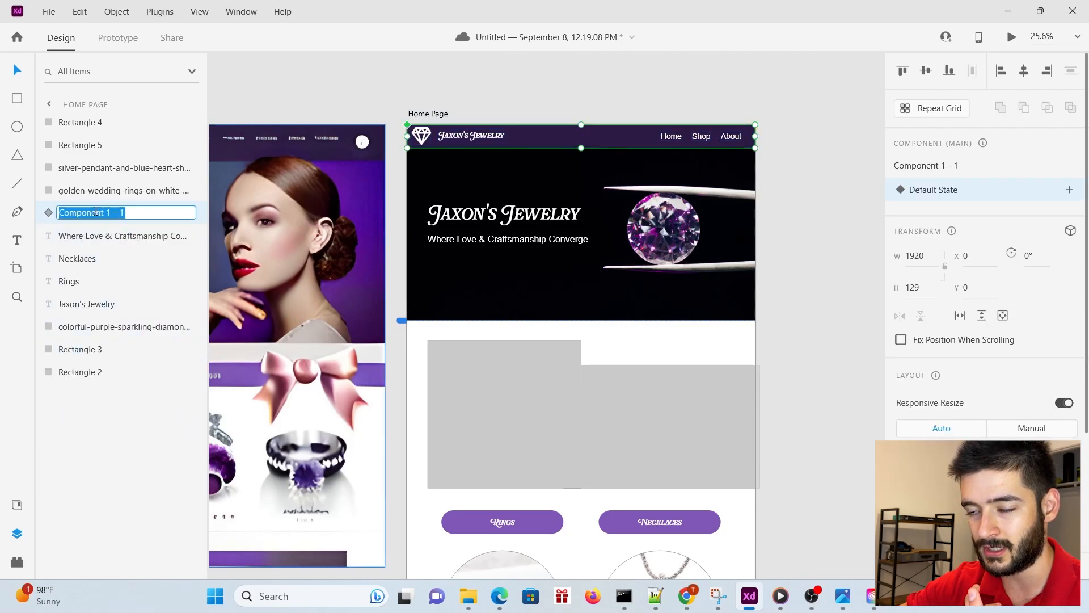
text(NMav)
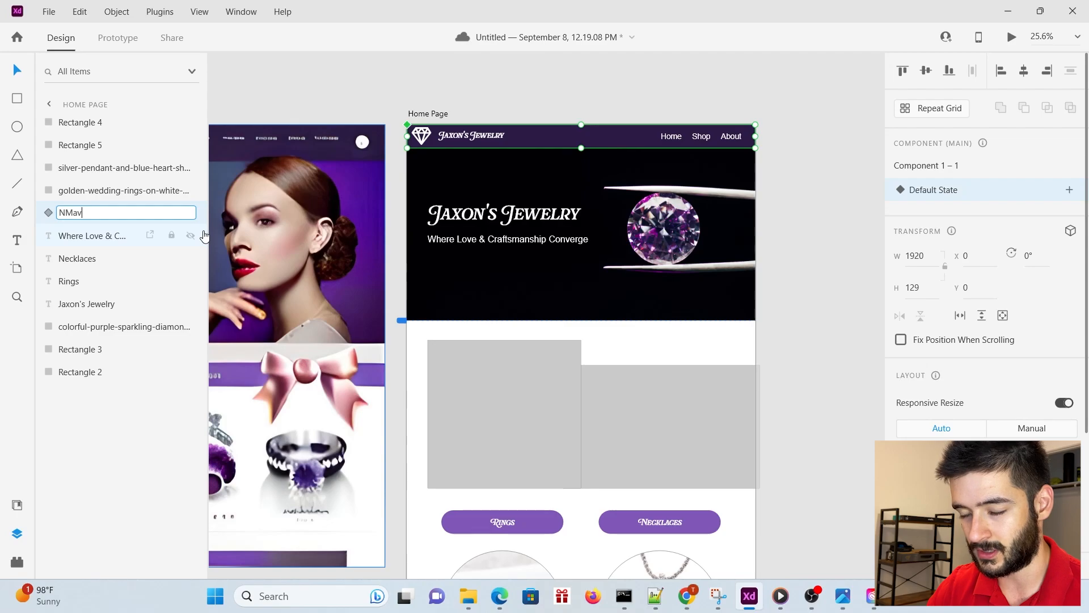
key(BackSpace)
key(BackSpace)
key(BackSpace)
key(BackSpace)
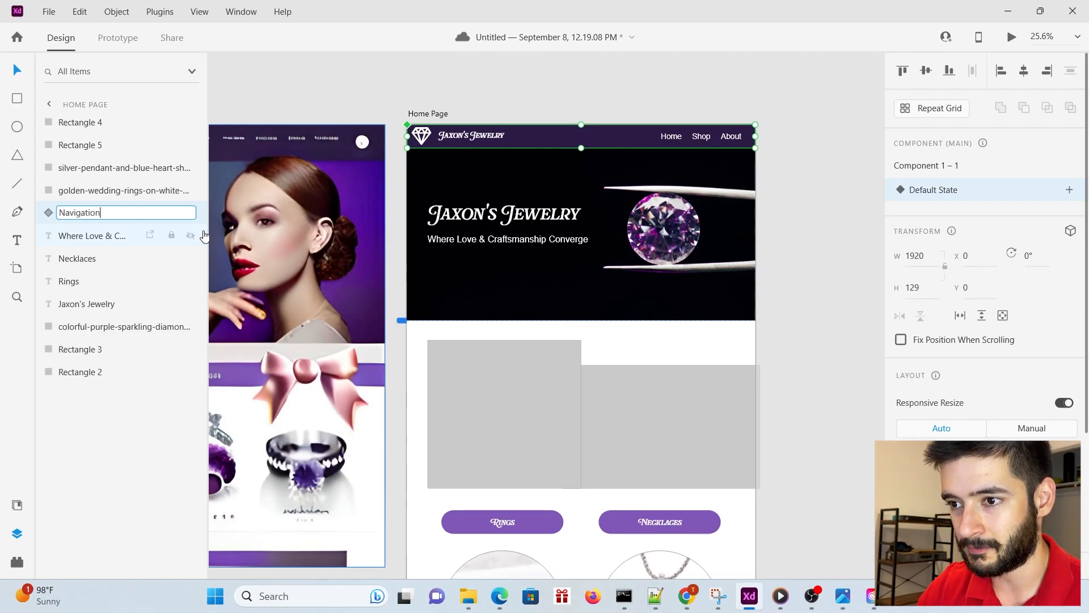
key(Return)
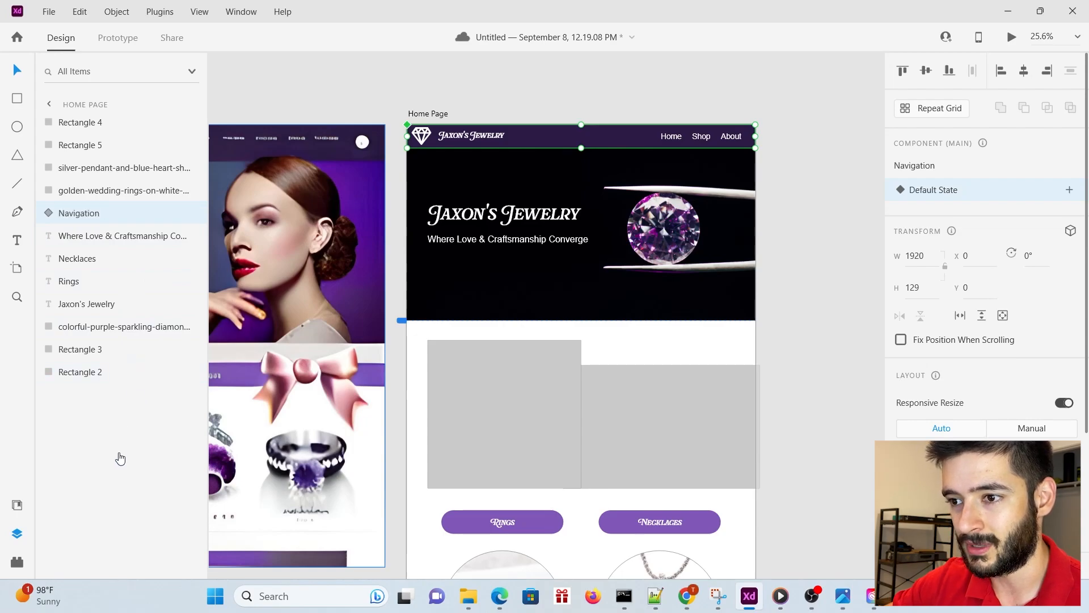
Move the wider gray rectangle to about X 759 so it overlaps the narrower one further, and resize its height to about 809
click(663, 444)
drag(692, 461, 690, 448)
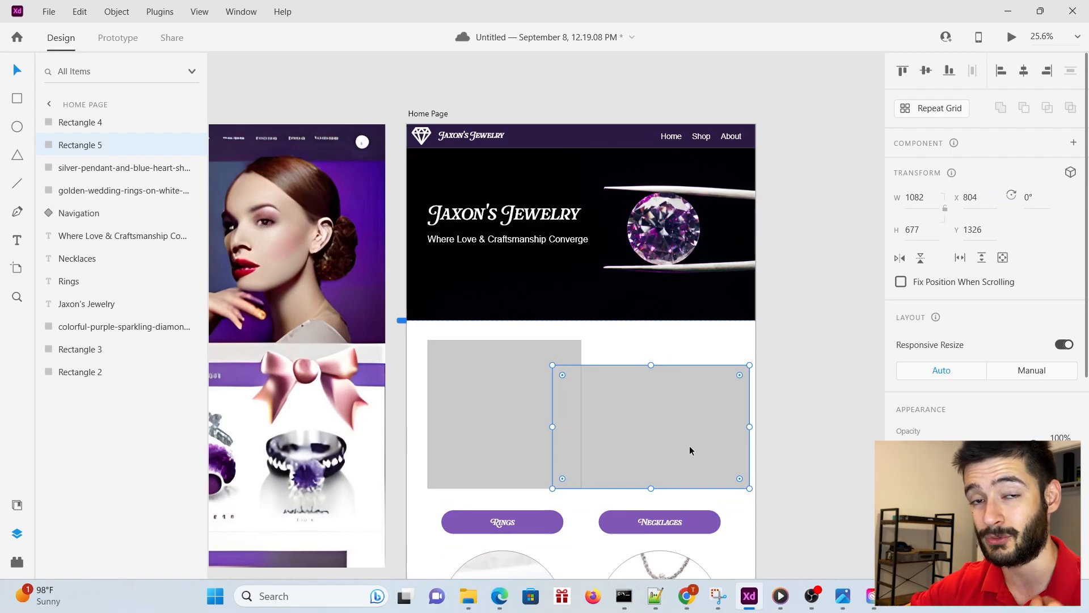
mouse_move(689, 445)
mouse_down()
mouse_move(676, 444)
mouse_move(704, 450)
mouse_up()
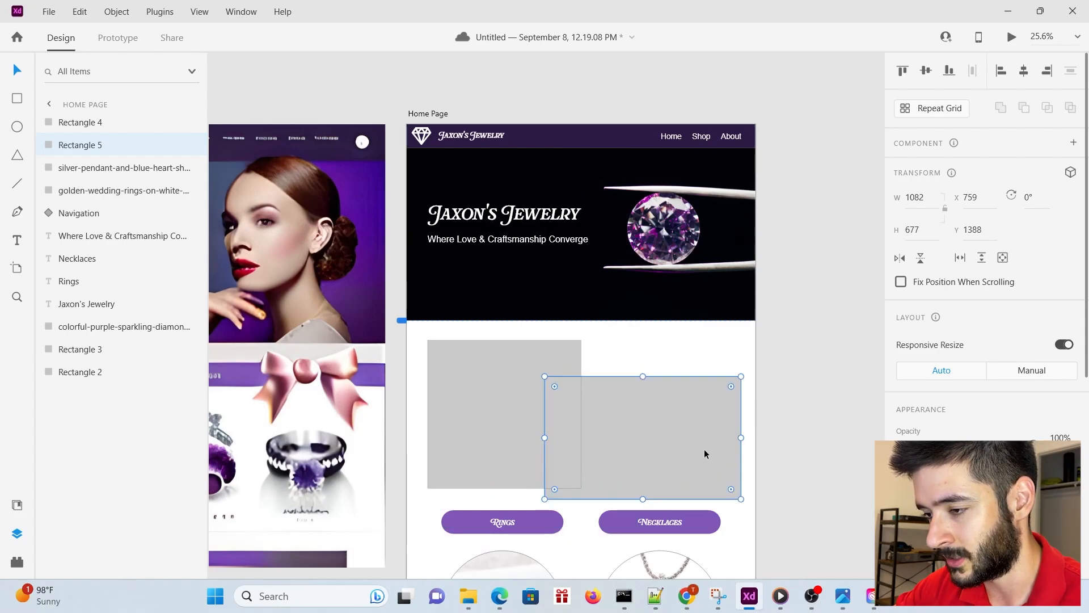
drag(643, 376, 641, 347)
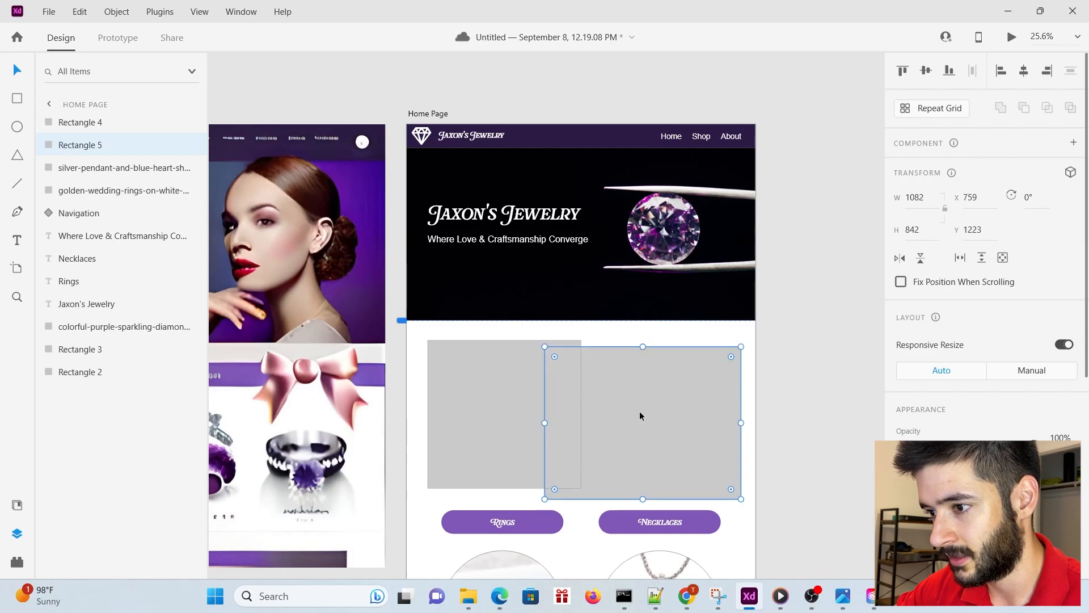
drag(645, 499, 645, 493)
Fill the narrower gray rectangle with the smiling-elegant-man-adjusting-earring-on-girlfriend image from the Downloads folder in File Explorer
key(alt+Tab)
scroll(223, 329, up, 10)
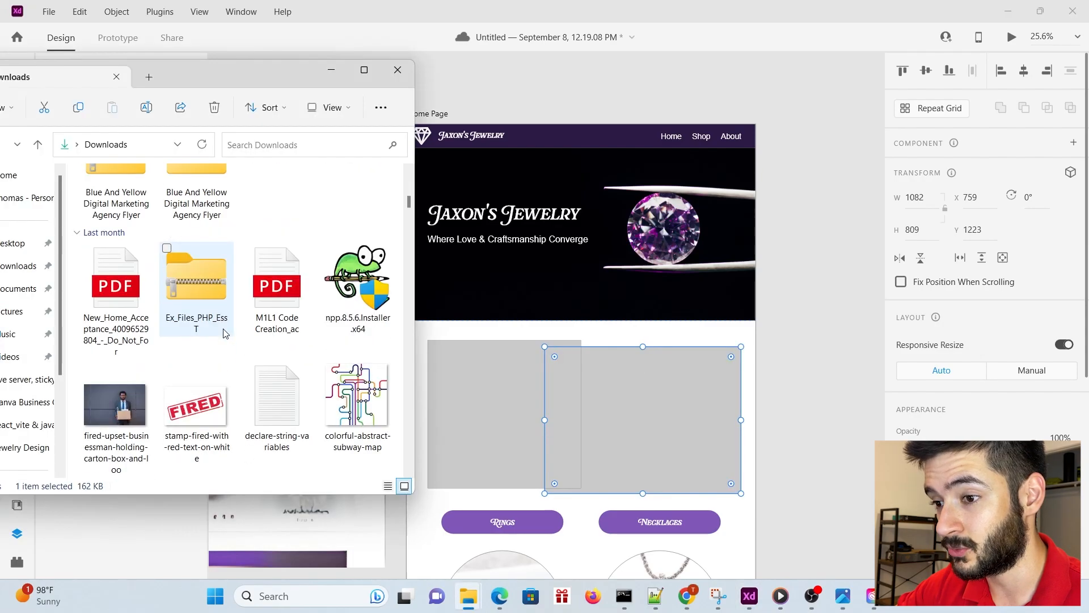
scroll(223, 329, down, 5)
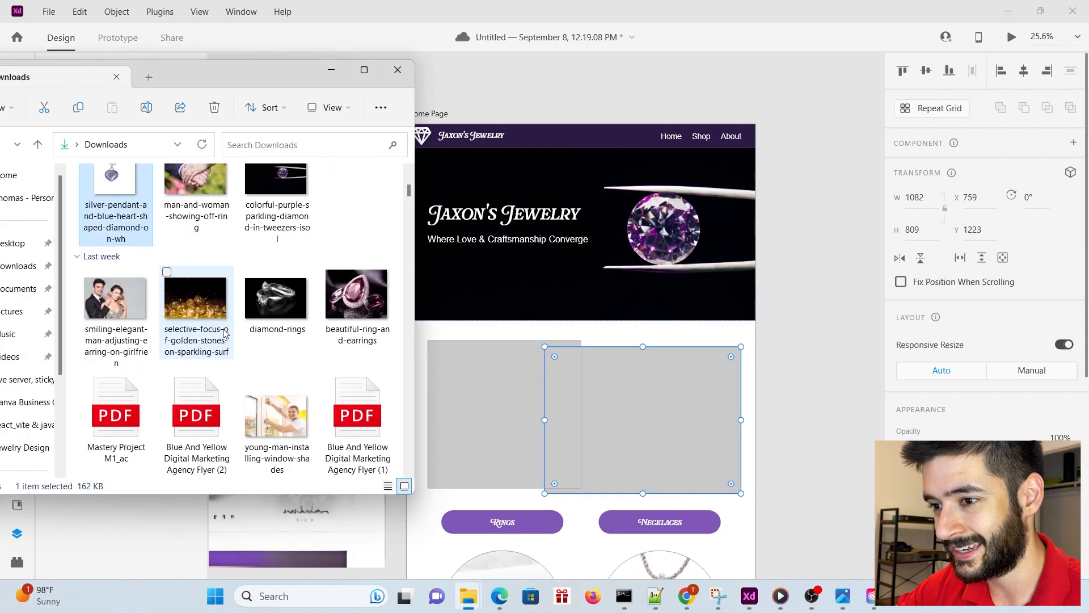
click(95, 312)
drag(94, 313, 534, 430)
double_click(517, 416)
key(Escape)
scroll(533, 430, down, 1)
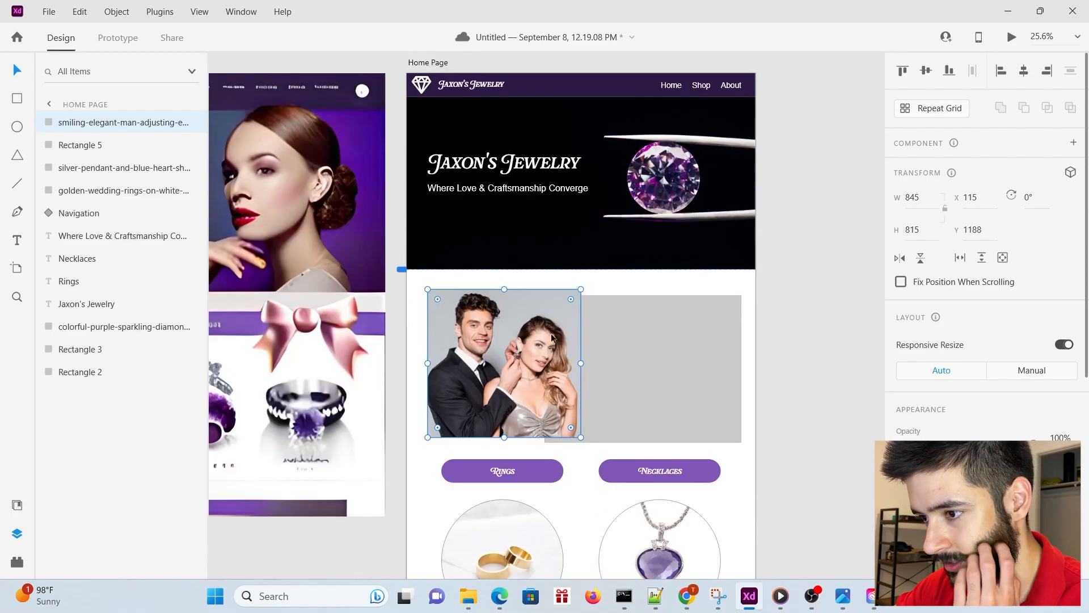
Fill the wider gray rectangle with the purple sampled from the category buttons and move it slightly right and down
click(652, 352)
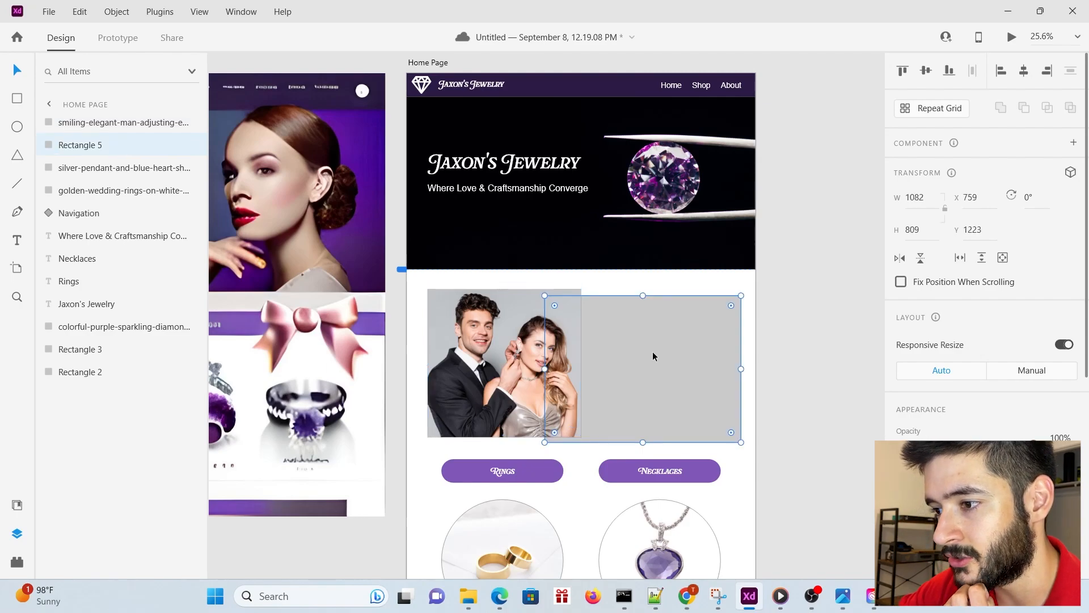
scroll(658, 332, down, 1)
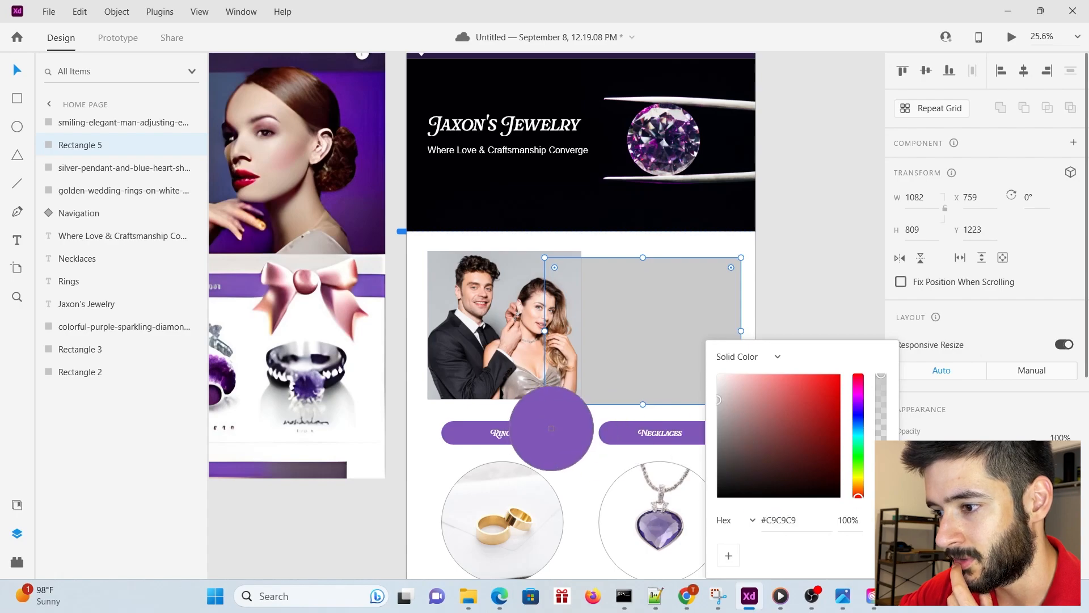
click(627, 428)
click(785, 222)
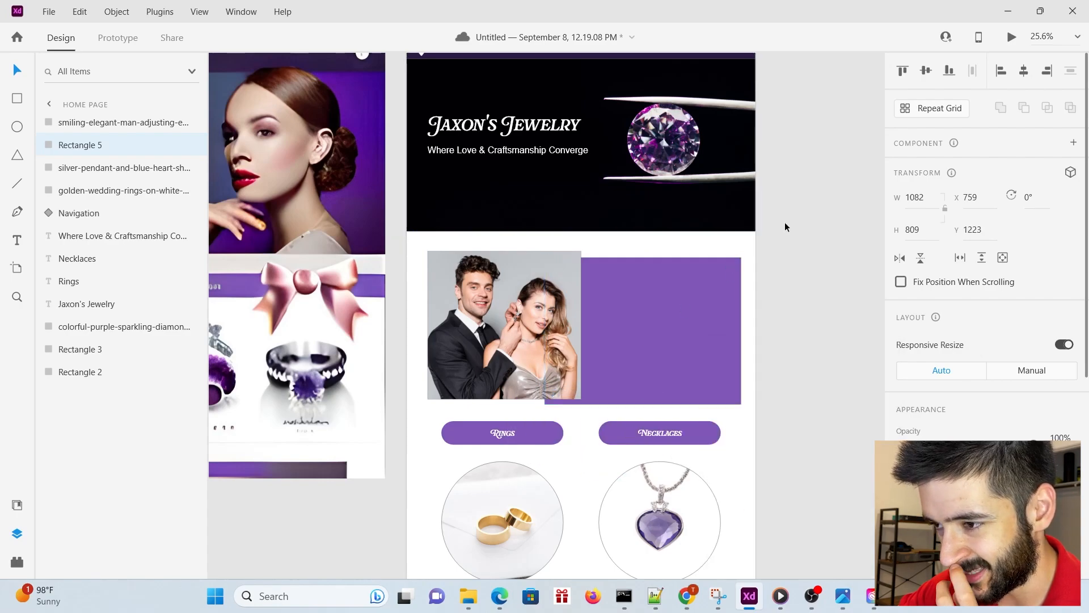
click(784, 222)
click(658, 347)
drag(668, 357, 671, 371)
Copy the hero's Jaxon's Jewelry title, bring the copy to the front and place it on the purple rectangle at about X 1015, Y 1379
scroll(598, 286, up, 2)
click(518, 190)
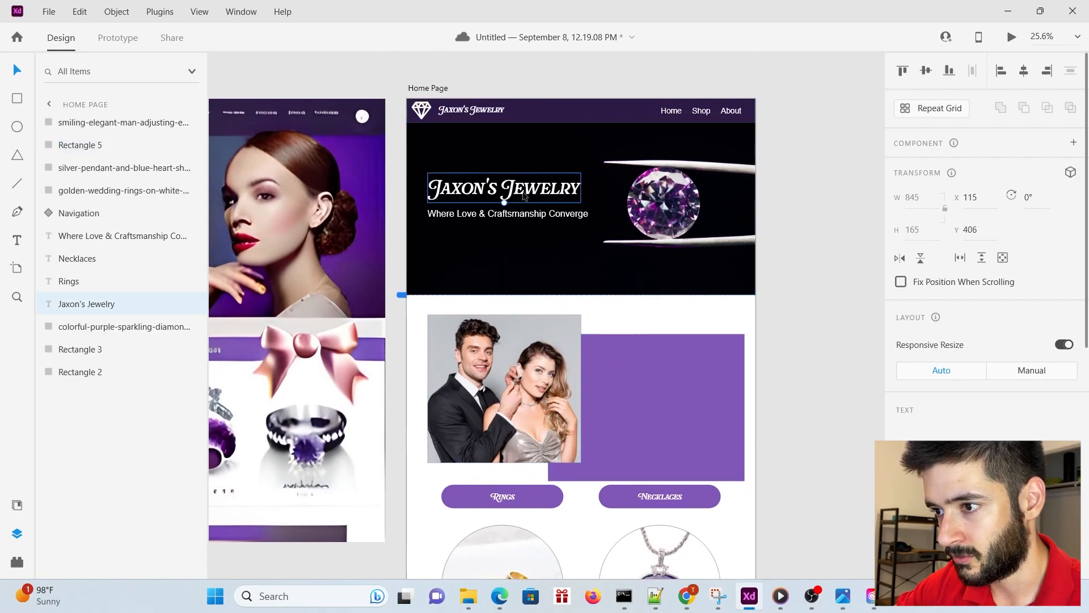
key(ctrl+c)
key(ctrl+v)
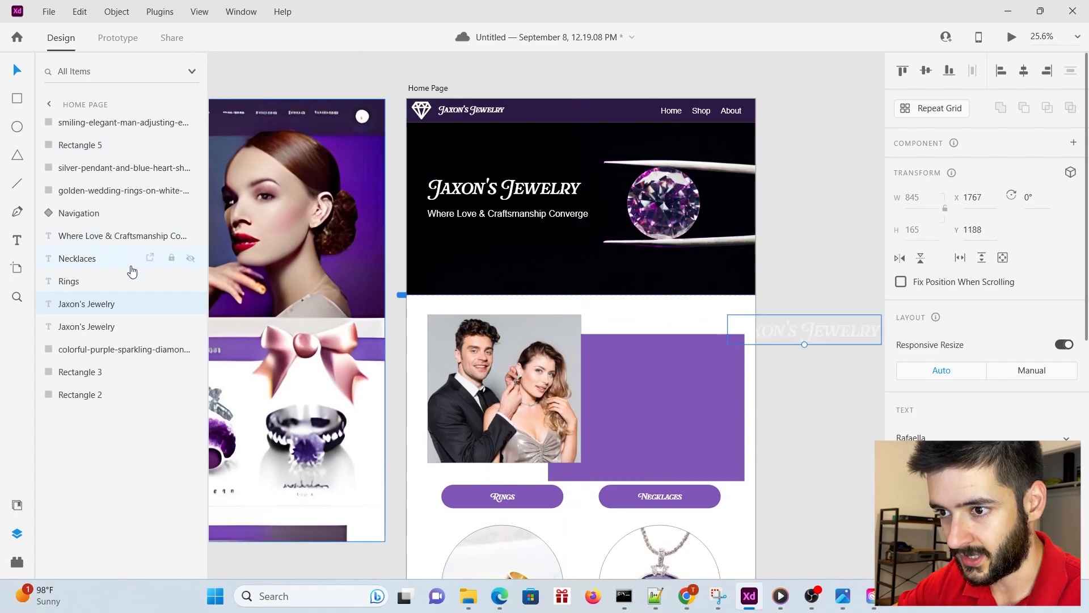
drag(111, 304, 112, 118)
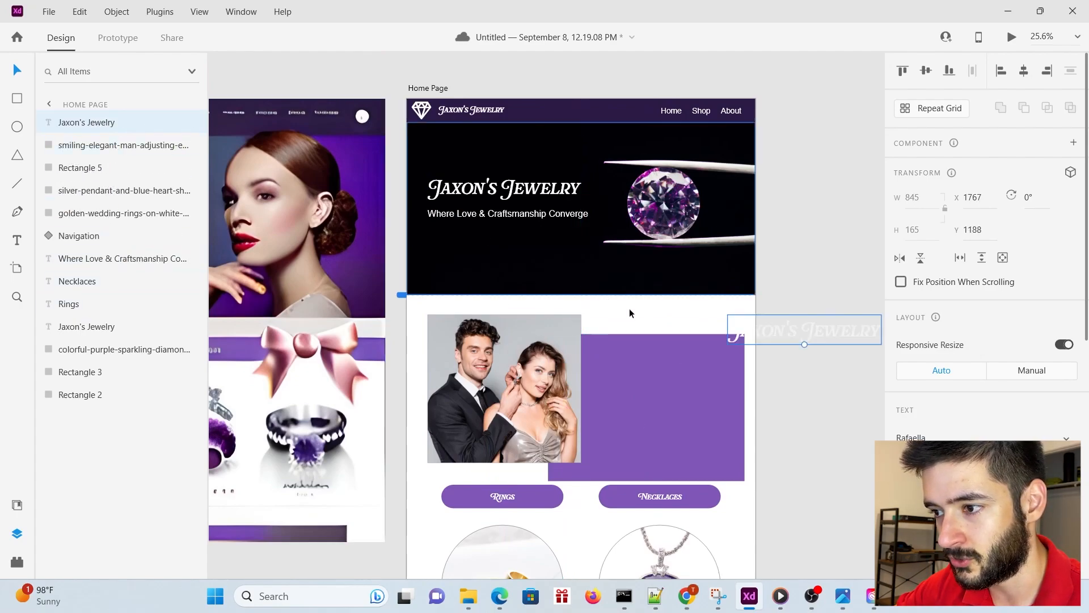
mouse_move(781, 330)
mouse_down()
mouse_move(659, 387)
mouse_move(630, 362)
mouse_up()
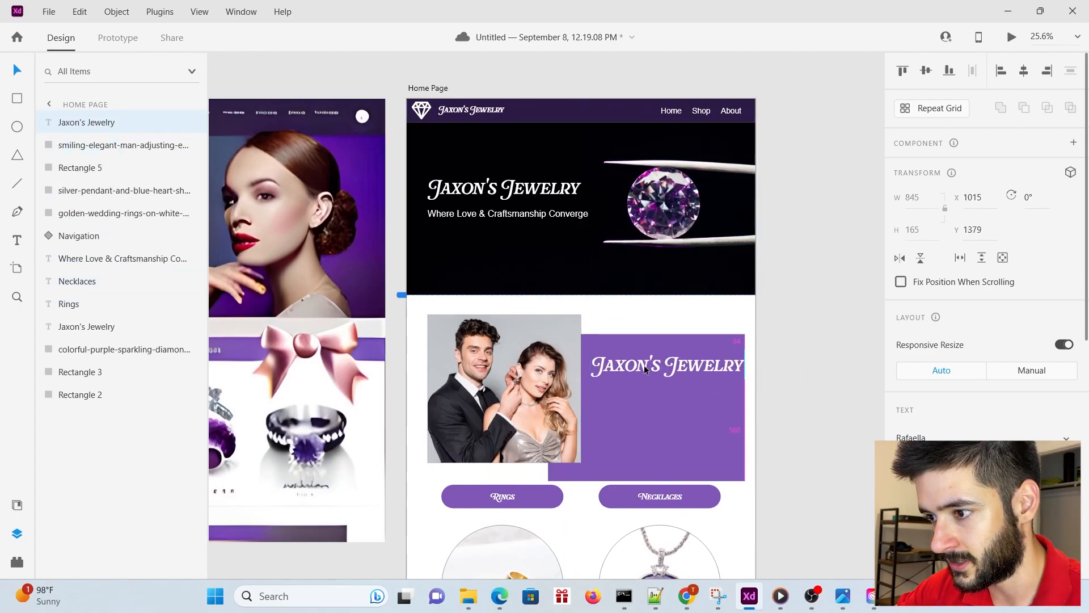
Replace the copied title's text with "Discover Your Signature Sparkle." and try to reapply the Rafaella font
double_click(644, 365)
key(ctrl+a)
key(ctrl+v)
mouse_move(738, 399)
mouse_down()
mouse_move(653, 397)
mouse_move(575, 369)
mouse_up()
click(963, 437)
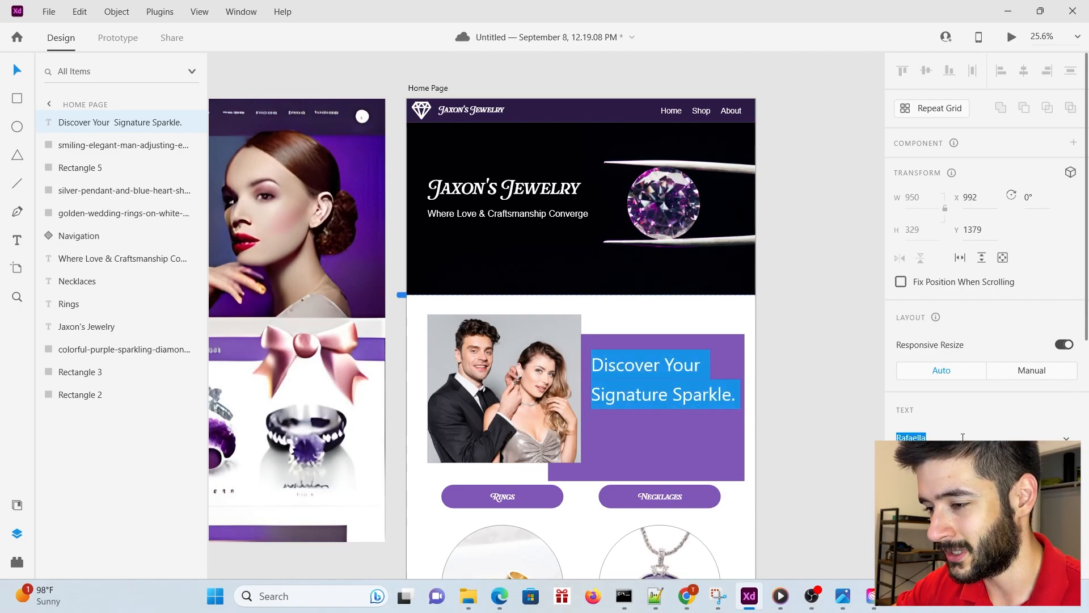
key(Escape)
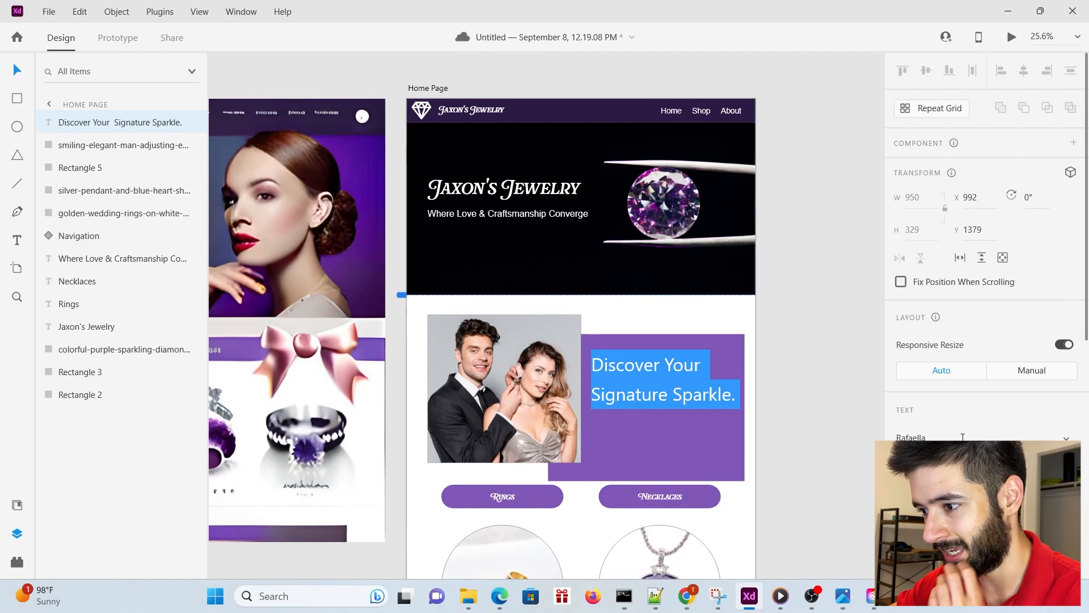
click(962, 437)
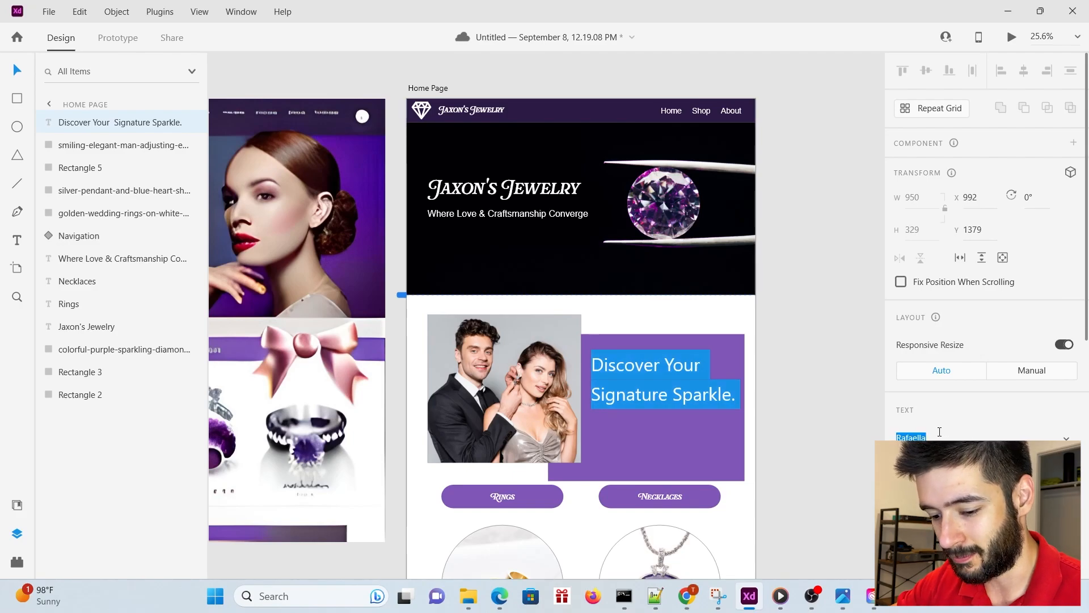
key(Escape)
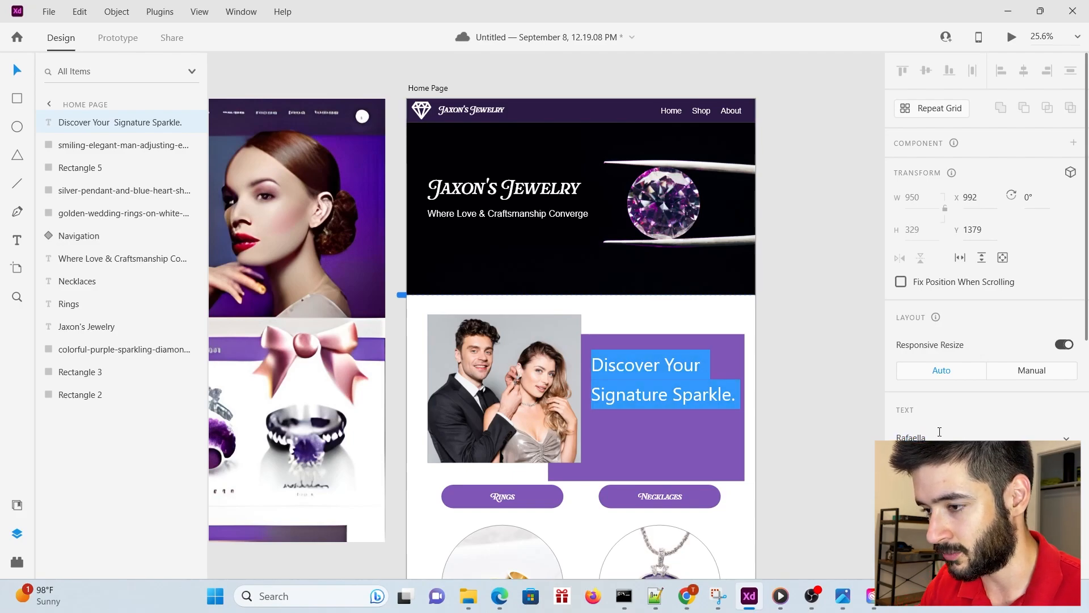
key(Escape)
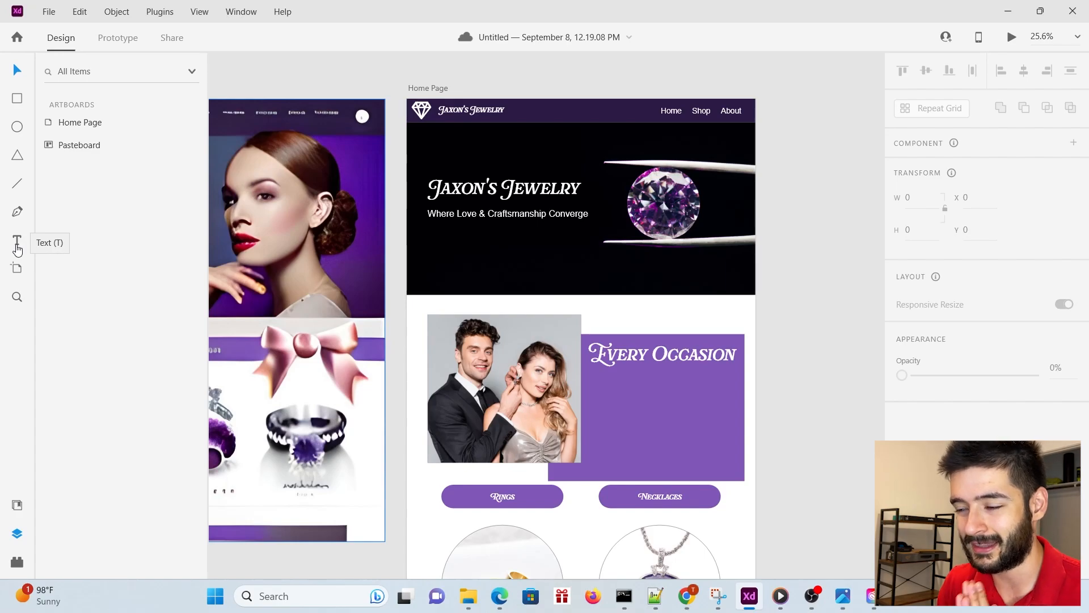
Add the text list Weddings, Ceremonies, Dances, Parties and place it below the Every Occasion heading at about X 1021, Y 1506
key(ctrl+v)
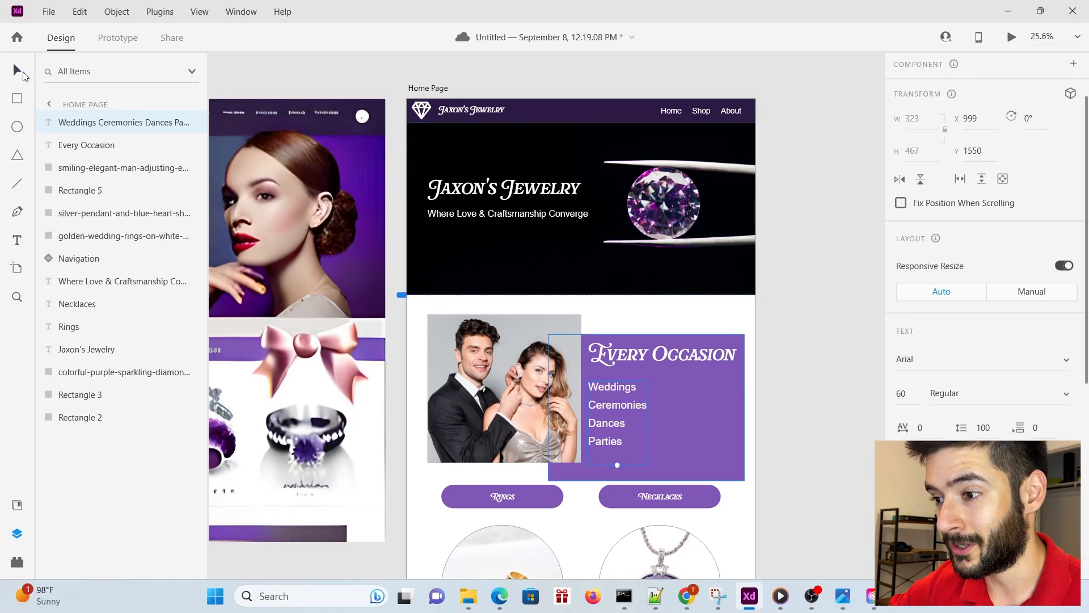
drag(621, 405, 625, 399)
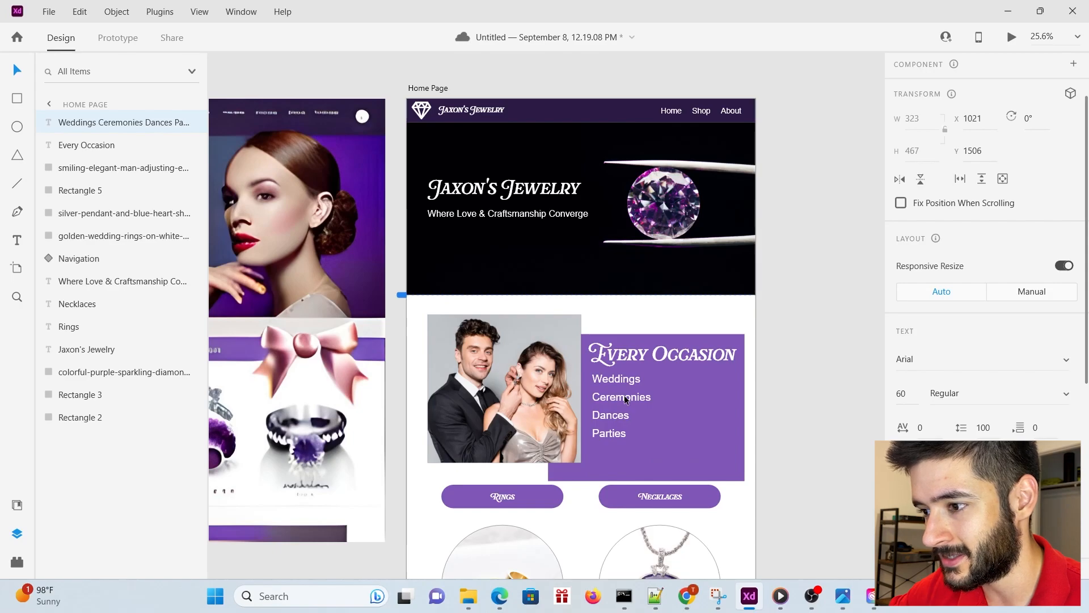
Left-align the occasions list with the Every Occasion heading and move both texts down to about Y 1373
shift+click(628, 355)
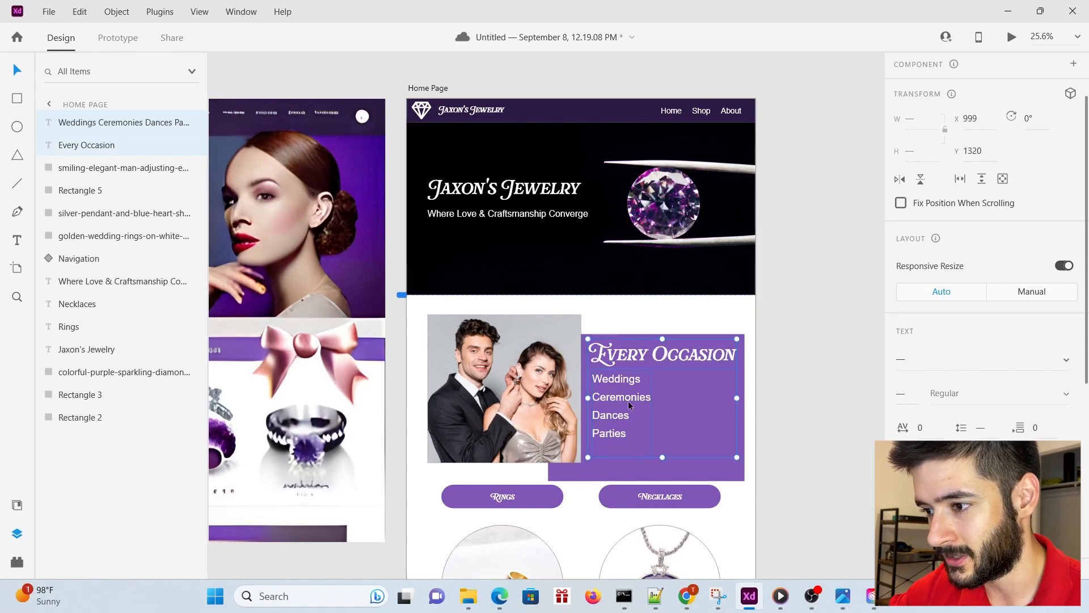
scroll(994, 432, up, 2)
scroll(996, 397, down, 5)
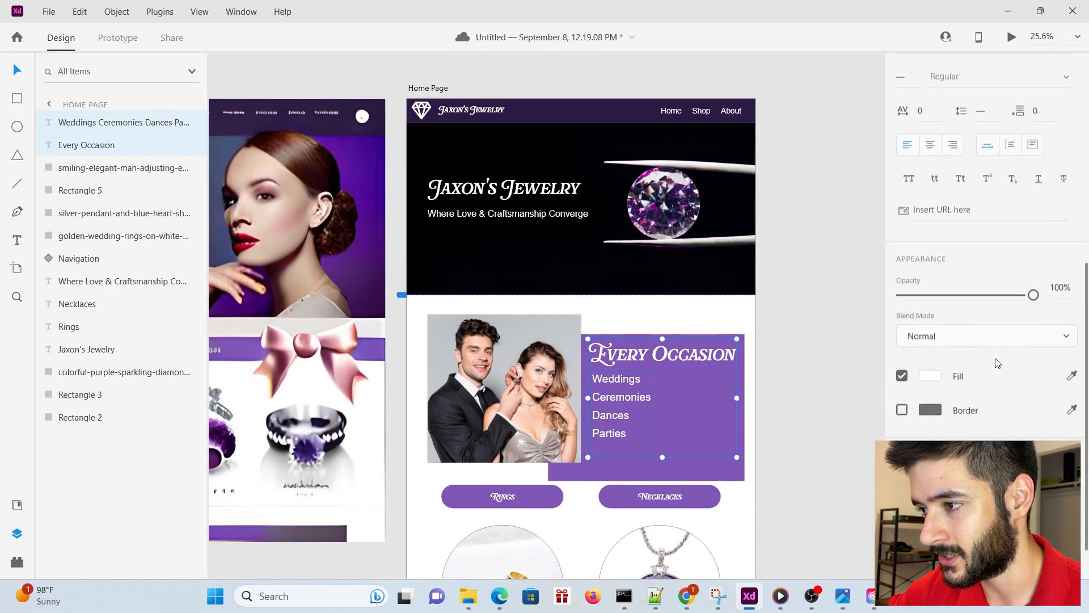
scroll(998, 362, up, 5)
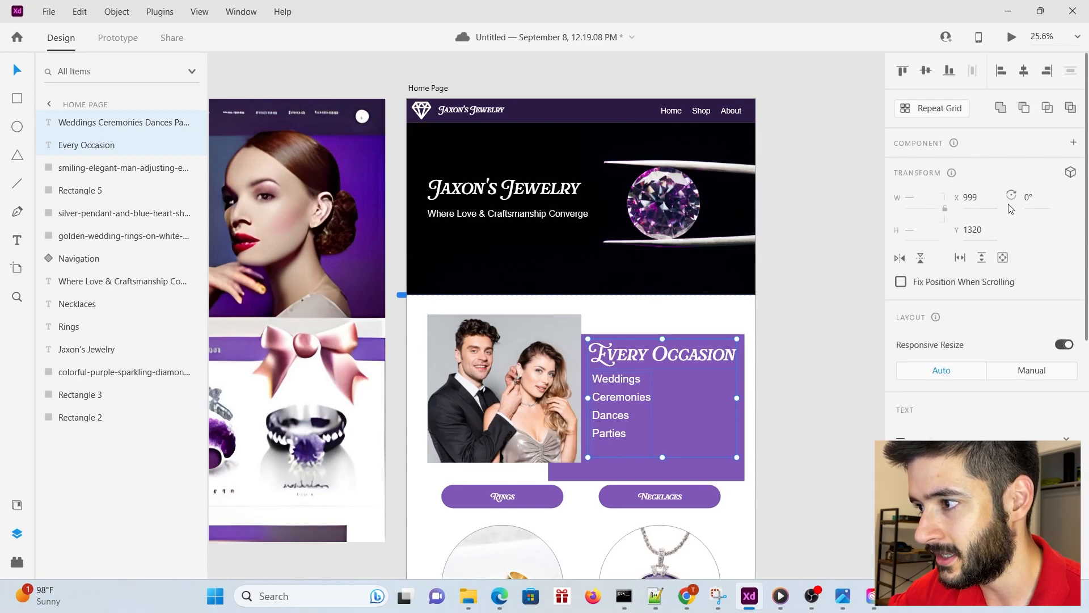
click(1002, 75)
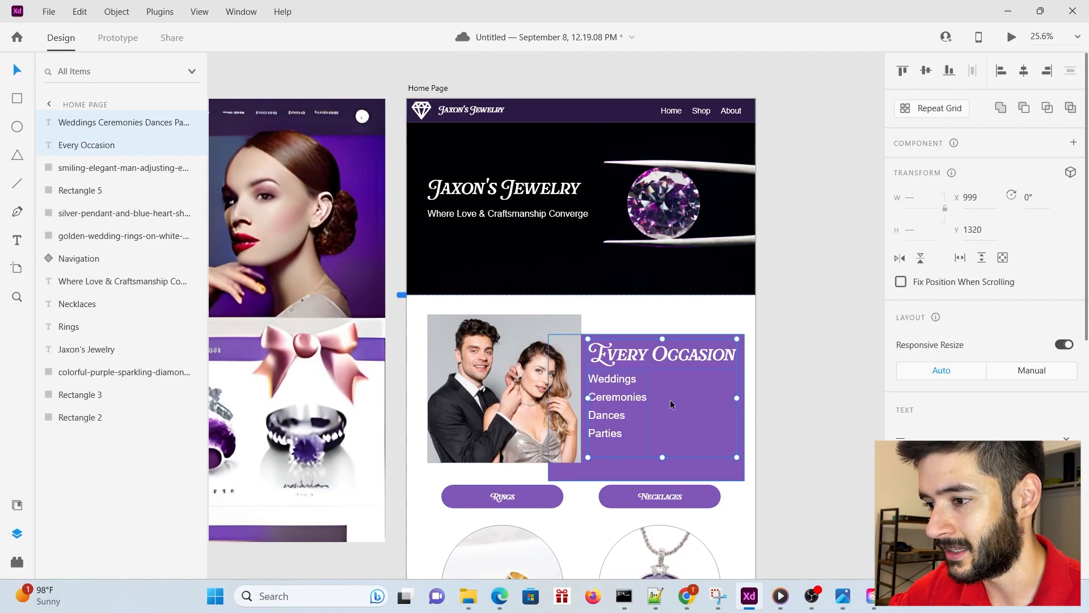
drag(642, 398, 639, 407)
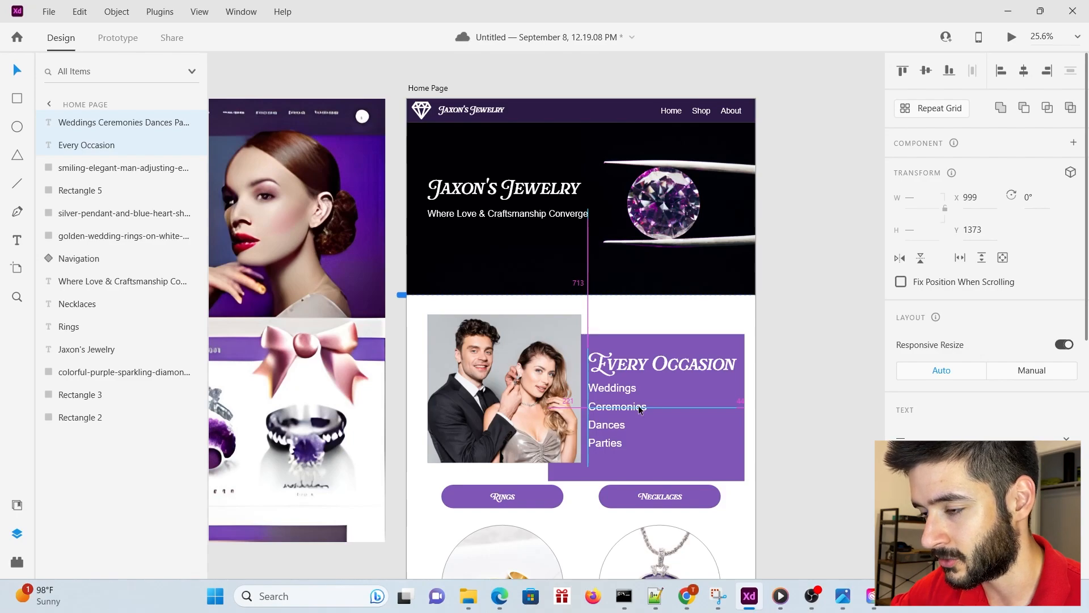
click(701, 291)
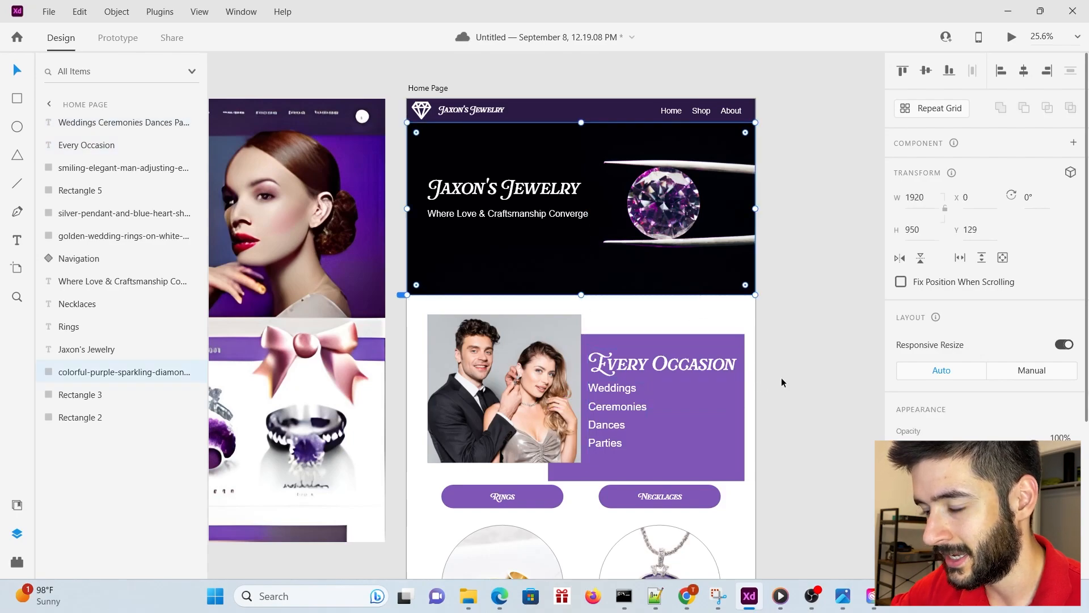
Move the Rings and Necklaces buttons with their circular images down, away from the purple rectangle
scroll(782, 381, down, 3)
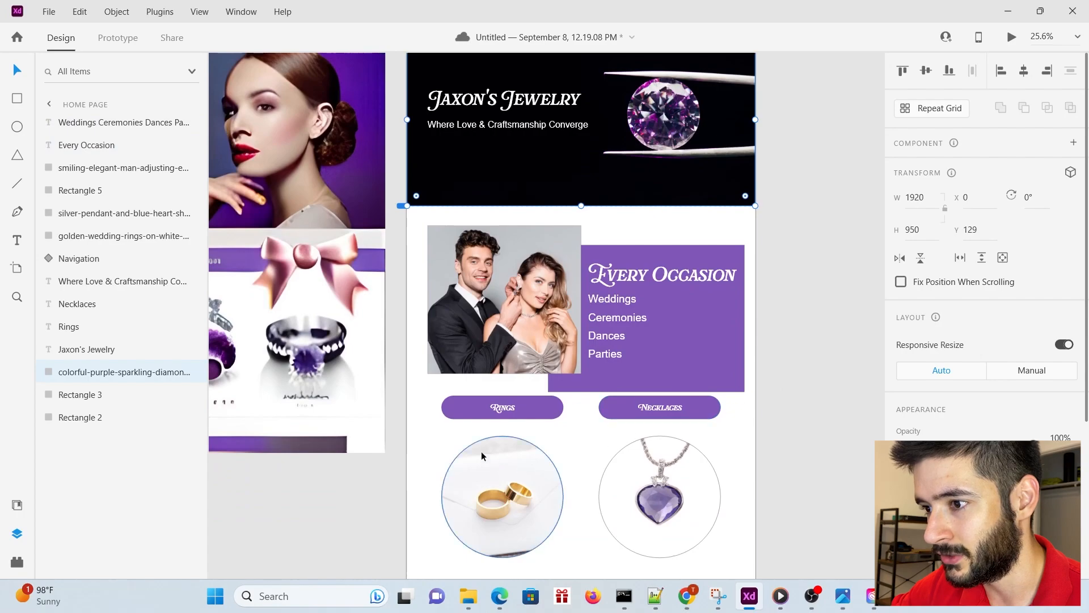
drag(422, 400, 749, 550)
scroll(760, 539, down, 5)
scroll(783, 531, up, 4)
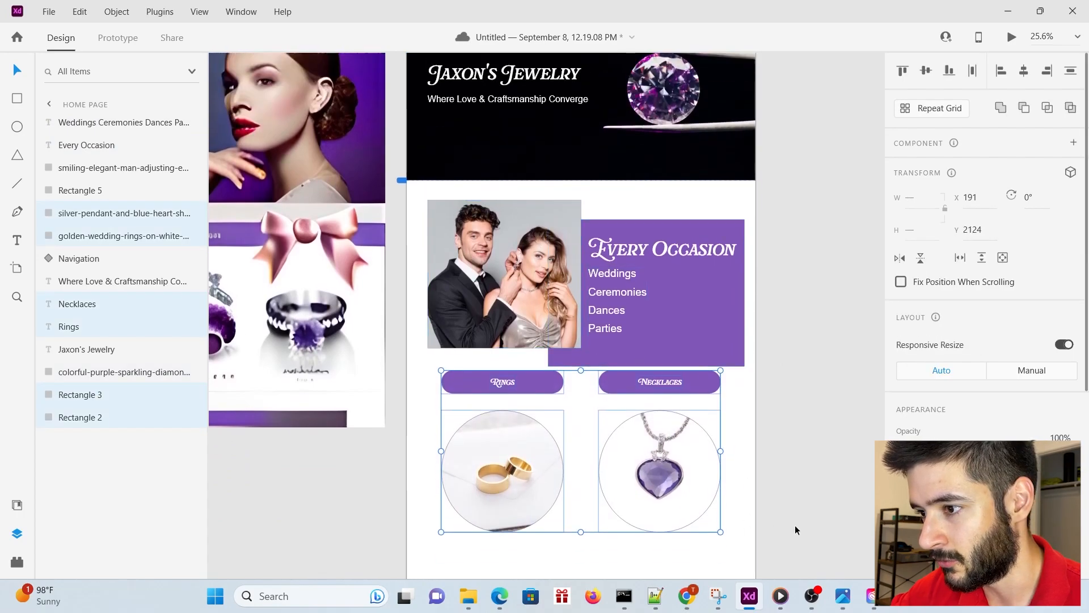
scroll(791, 526, down, 3)
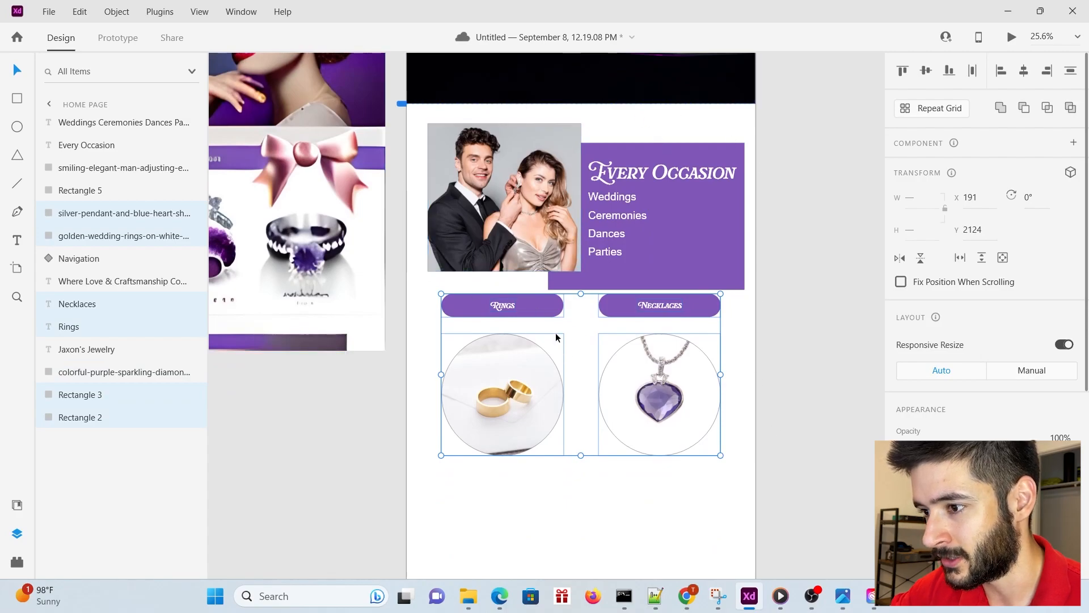
drag(554, 310, 554, 329)
click(771, 225)
Move the whole couple image and Every Occasion section up to about Y 1166, and shift the category buttons and circular images further down
drag(815, 300, 426, 136)
drag(538, 197, 537, 192)
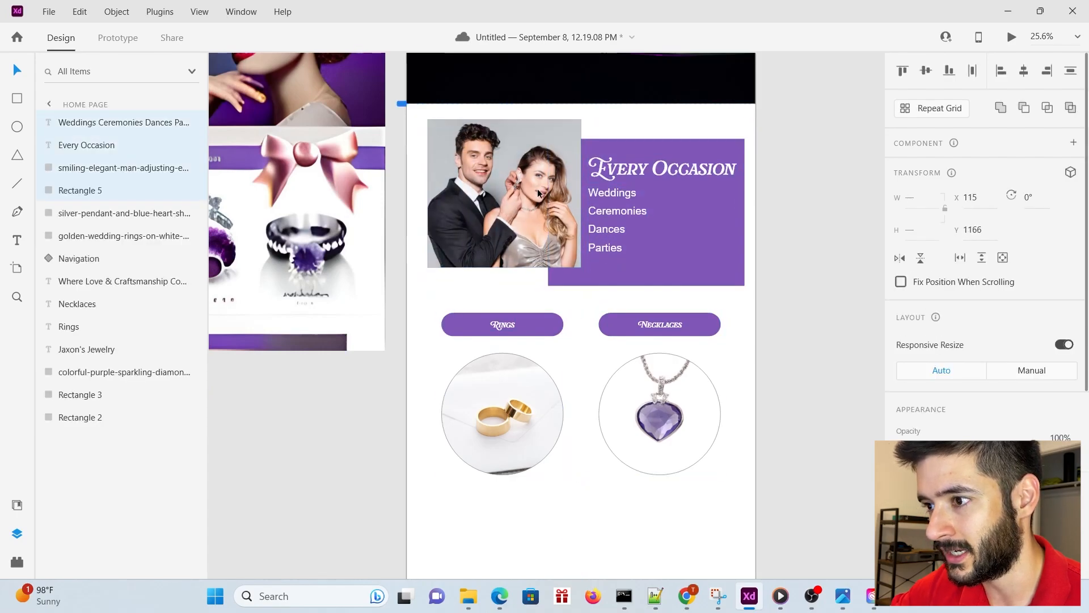
drag(412, 317, 726, 492)
drag(702, 448, 701, 496)
click(735, 380)
scroll(737, 340, up, 2)
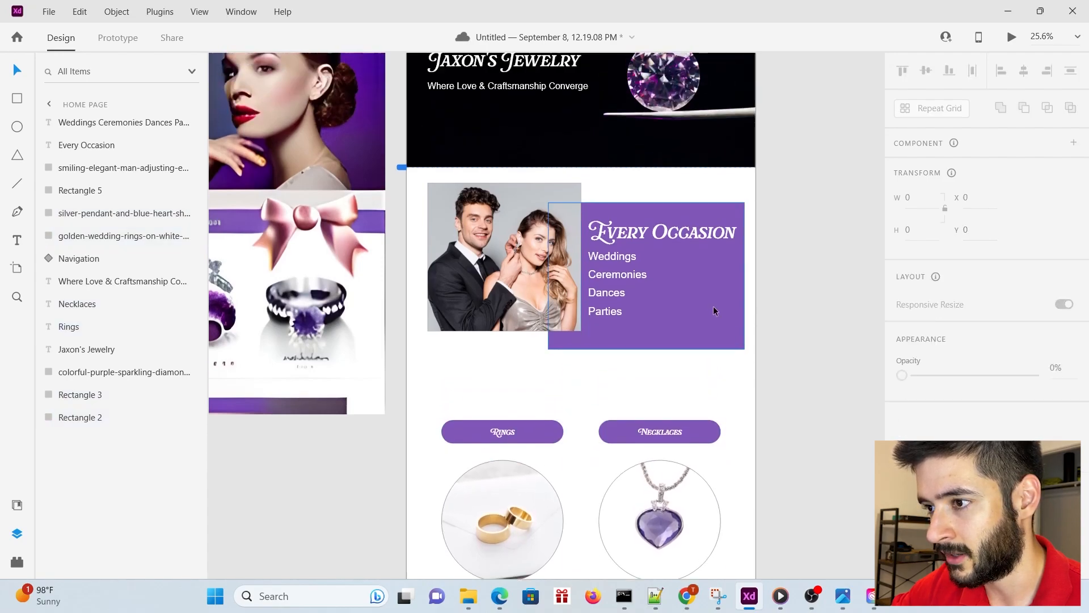
Duplicate the Every Occasion heading and place the copy above the category buttons at about X 552, Y 2184
click(669, 232)
key(ctrl+d)
drag(669, 231, 587, 380)
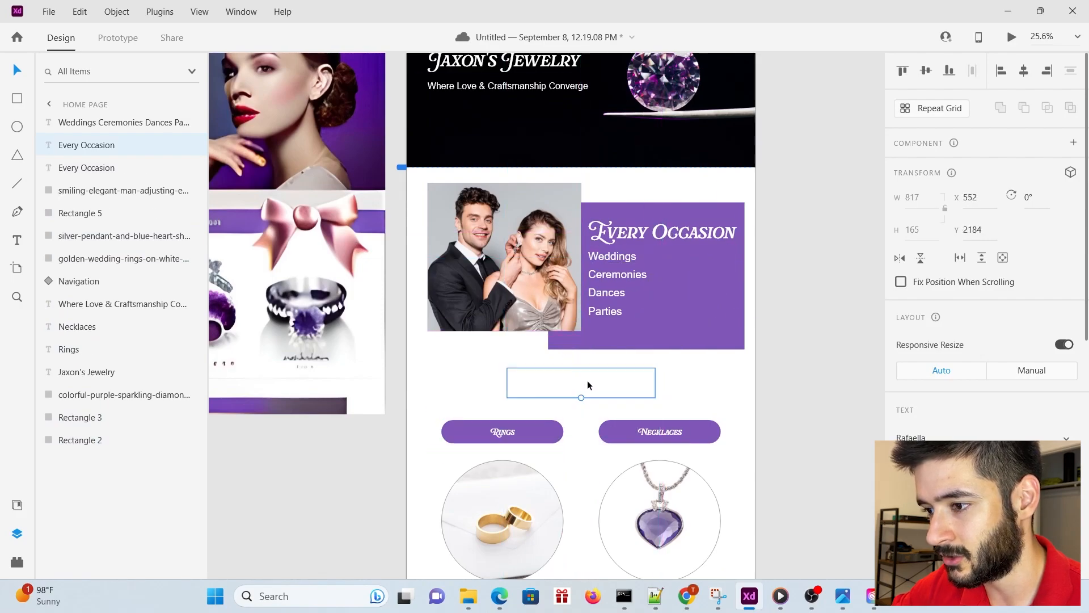
Change the duplicated heading's text to Shop Now with a black fill and center it above the category buttons
double_click(587, 380)
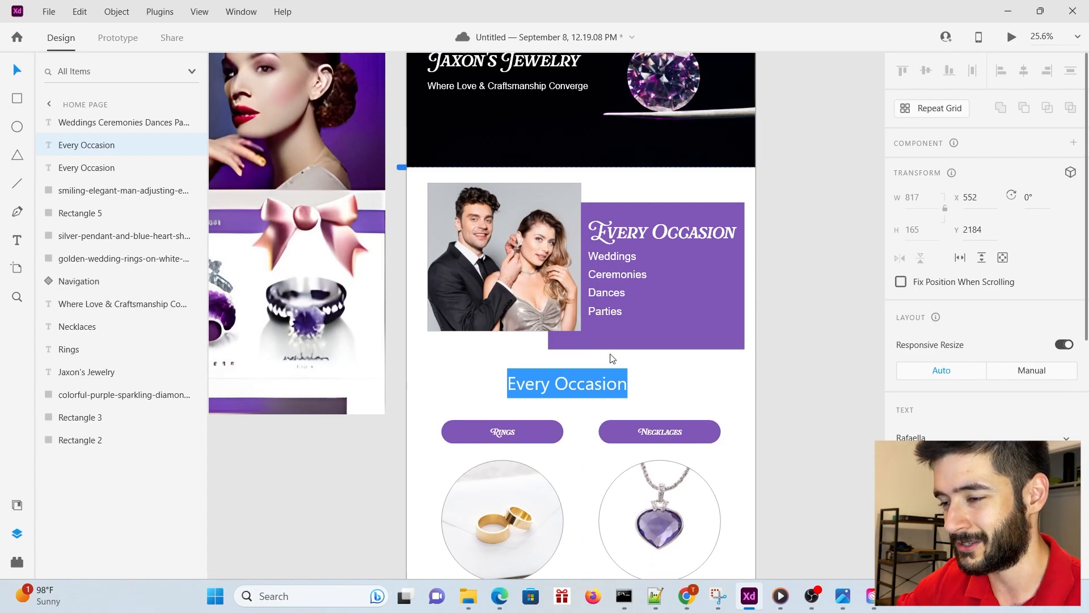
key(BackSpace)
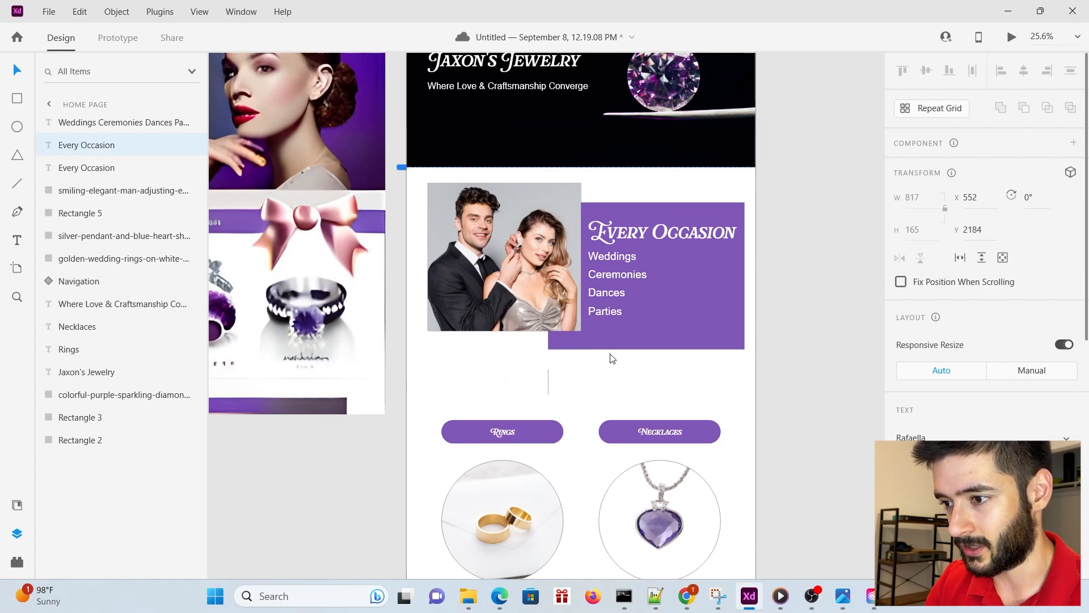
text(Shop Now)
key(Escape)
drag(565, 392, 593, 375)
scroll(394, 396, down, 1)
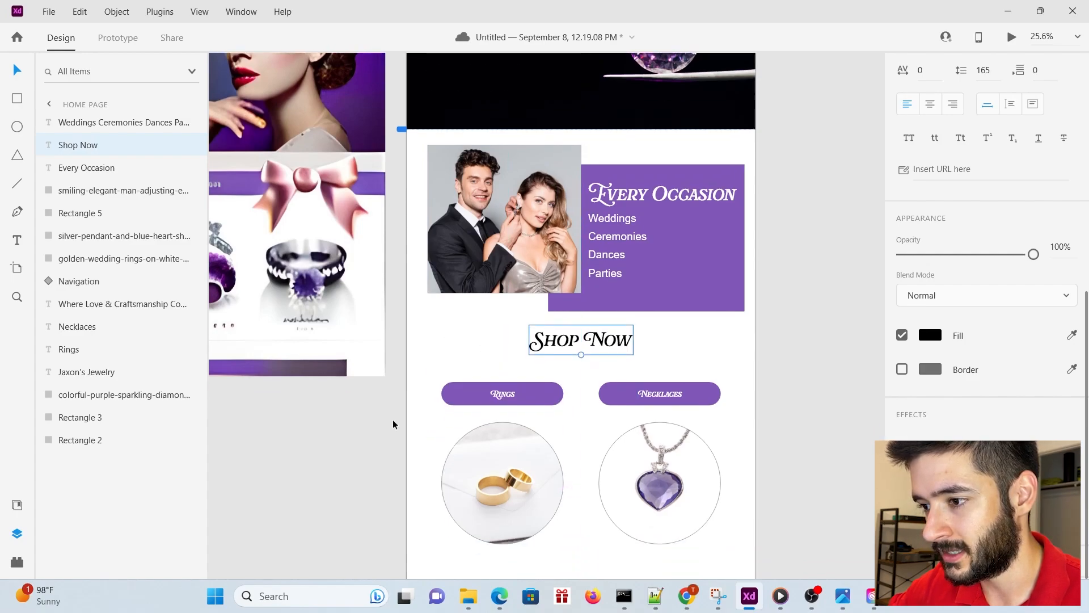
Move the category buttons and circular images up, closer to the Shop Now heading
scroll(425, 540, down, 1)
drag(420, 554, 746, 329)
drag(646, 356, 617, 348)
click(747, 519)
scroll(749, 521, up, 1)
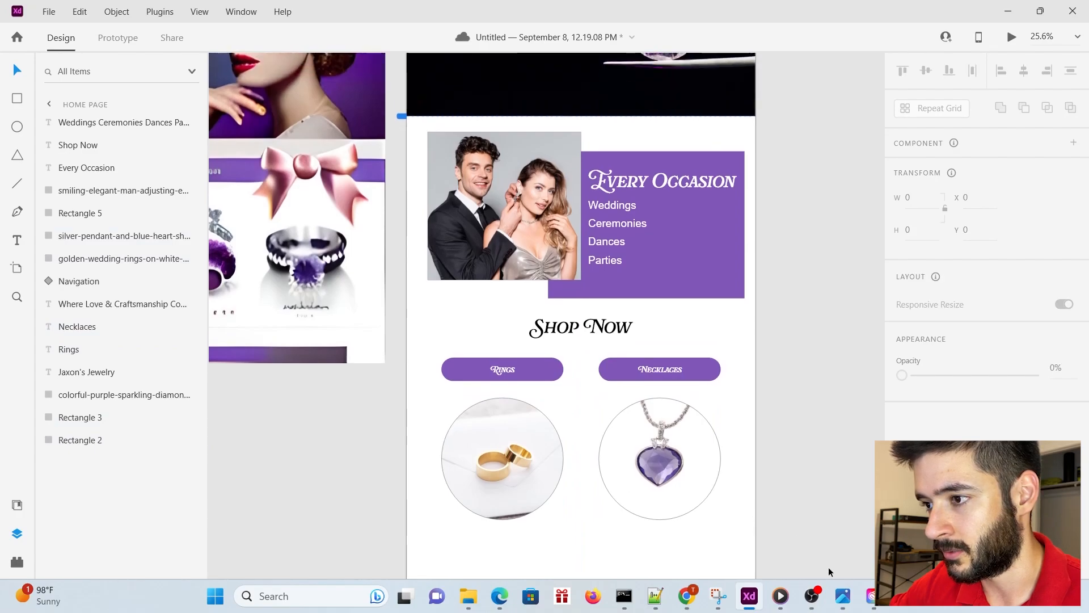
Shift all content below the hero down slightly so the couple image sits at Y 1182
drag(828, 567, 617, 301)
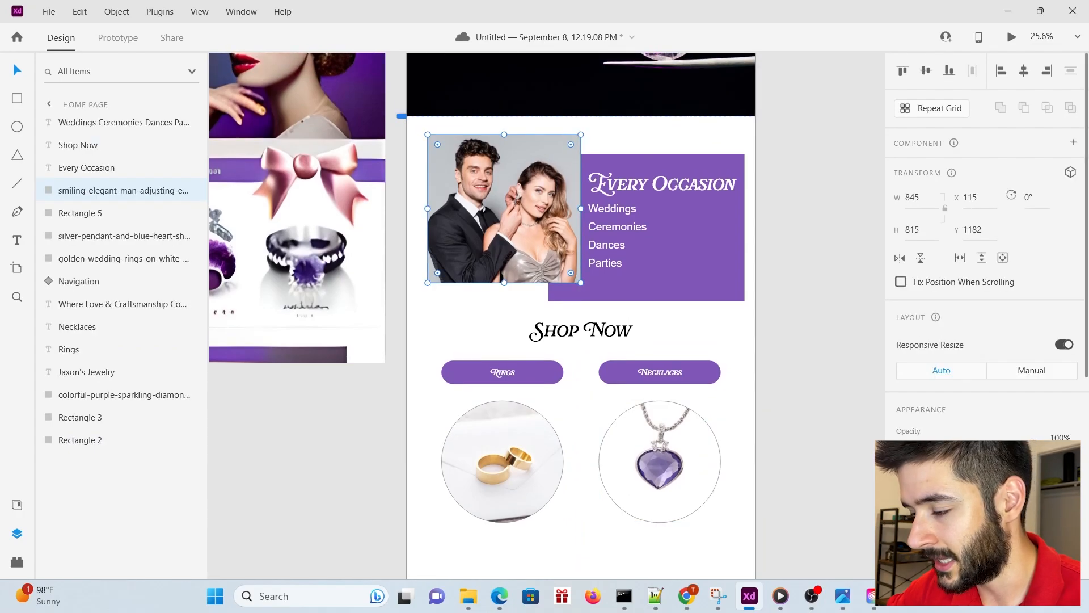
key(Left)
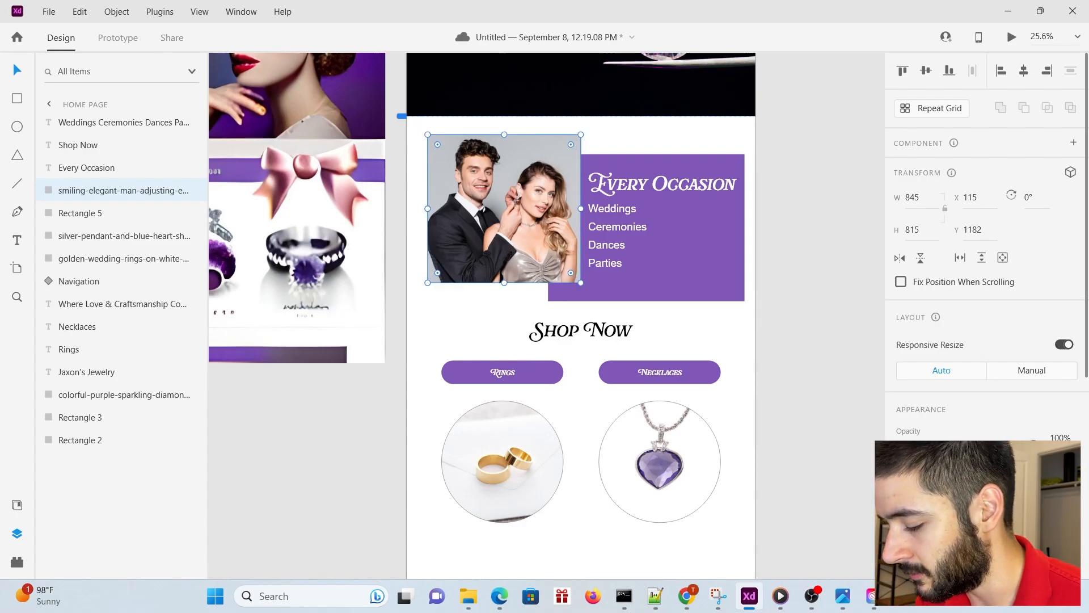
Round the corners of the purple rectangle behind the Every Occasion text with a radius of 8
click(722, 350)
click(707, 278)
scroll(951, 381, down, 3)
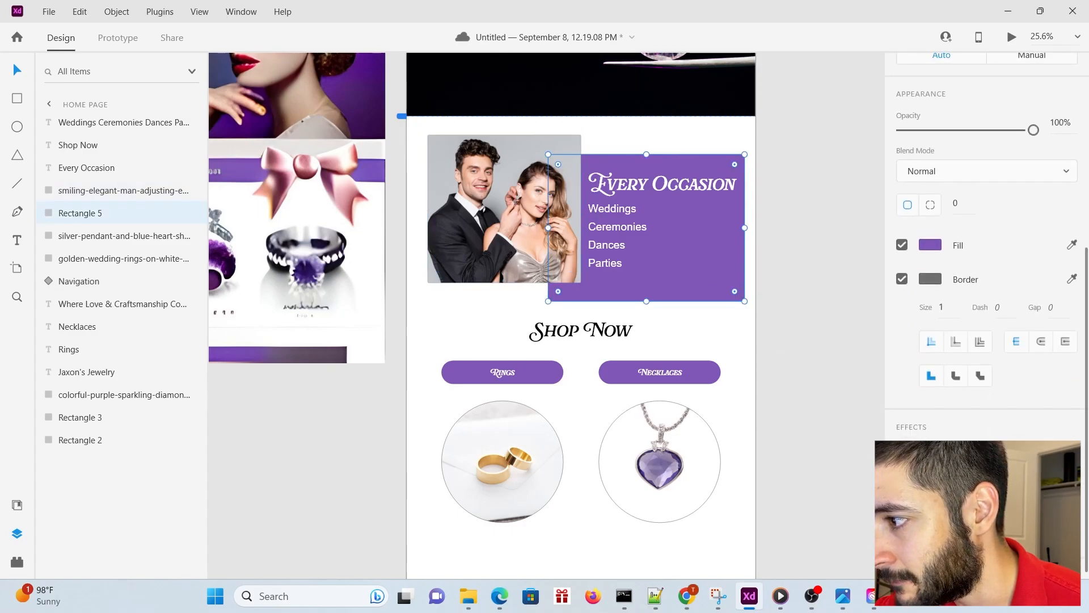
click(955, 363)
text(8)
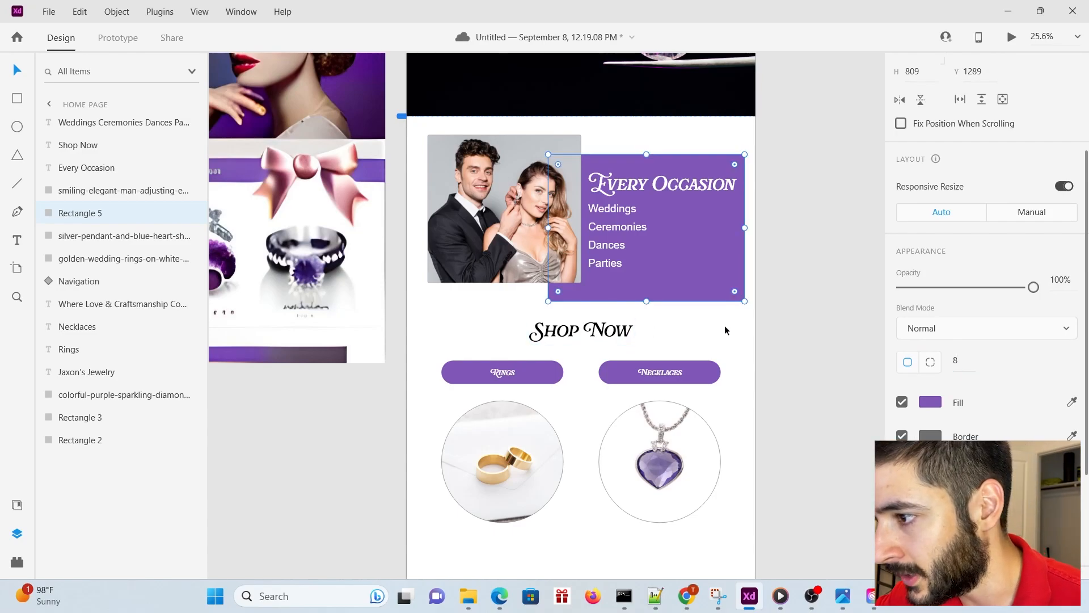
click(755, 351)
scroll(754, 326, up, 1)
scroll(754, 305, up, 6)
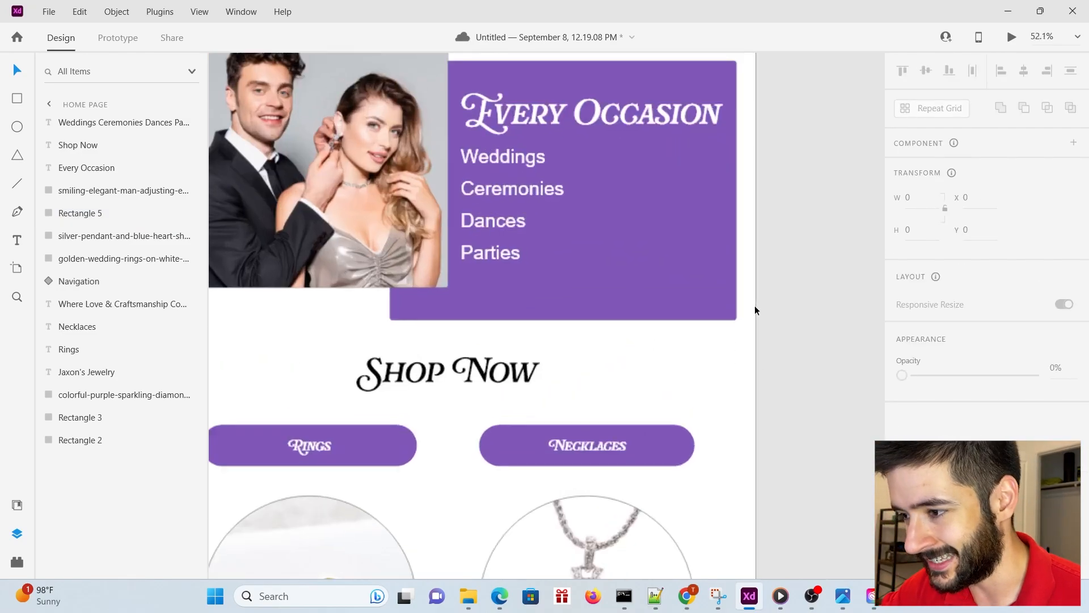
scroll(659, 377, down, 4)
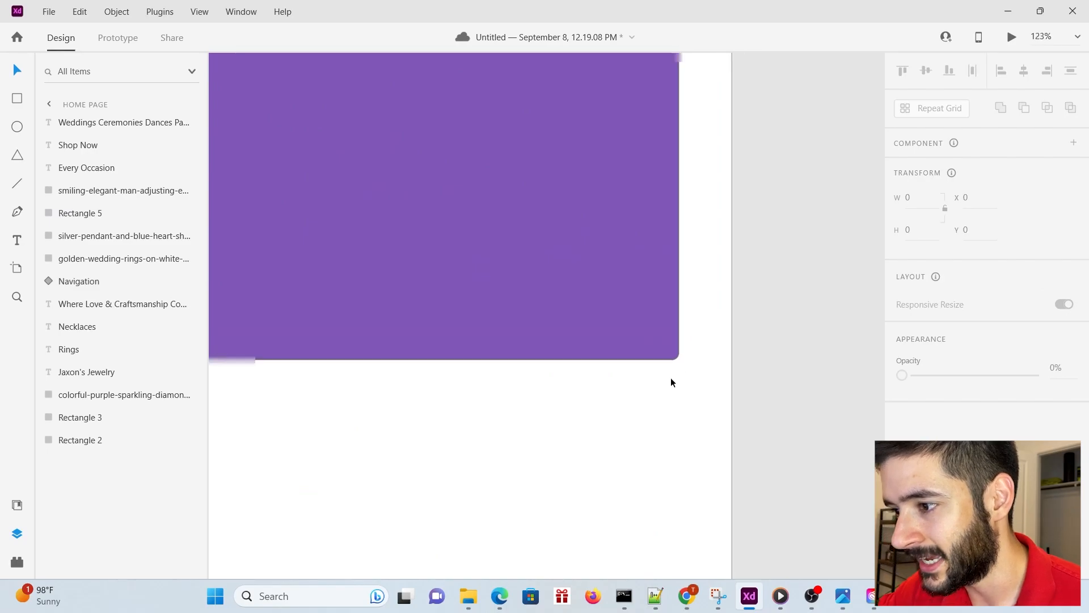
scroll(824, 415, down, 2)
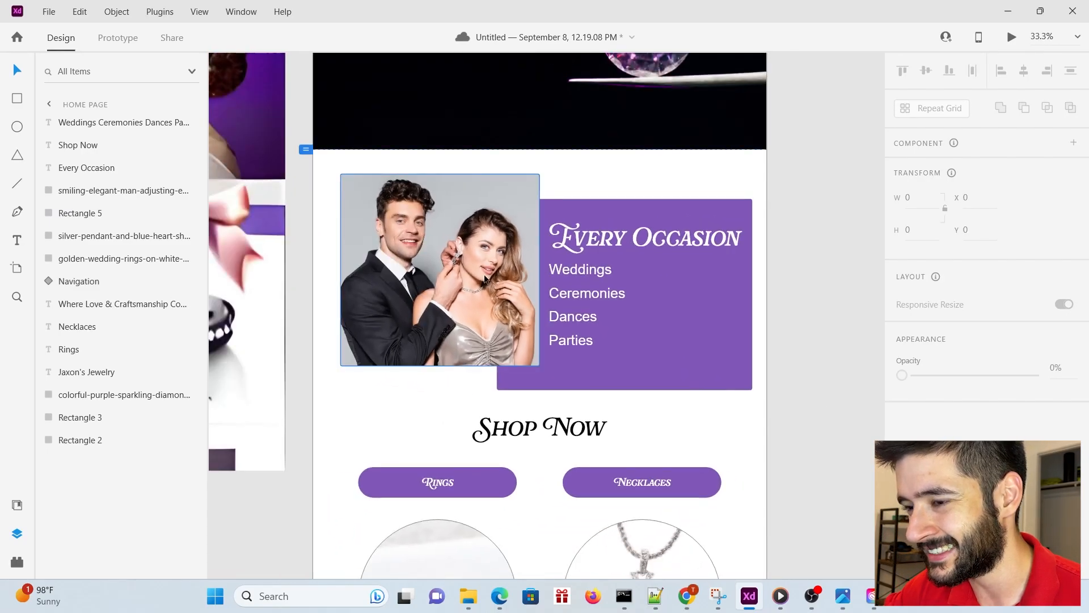
Duplicate the Rings button with its label into the hero at X 153, Y 774, and bring the copy to the front
scroll(485, 272, down, 1)
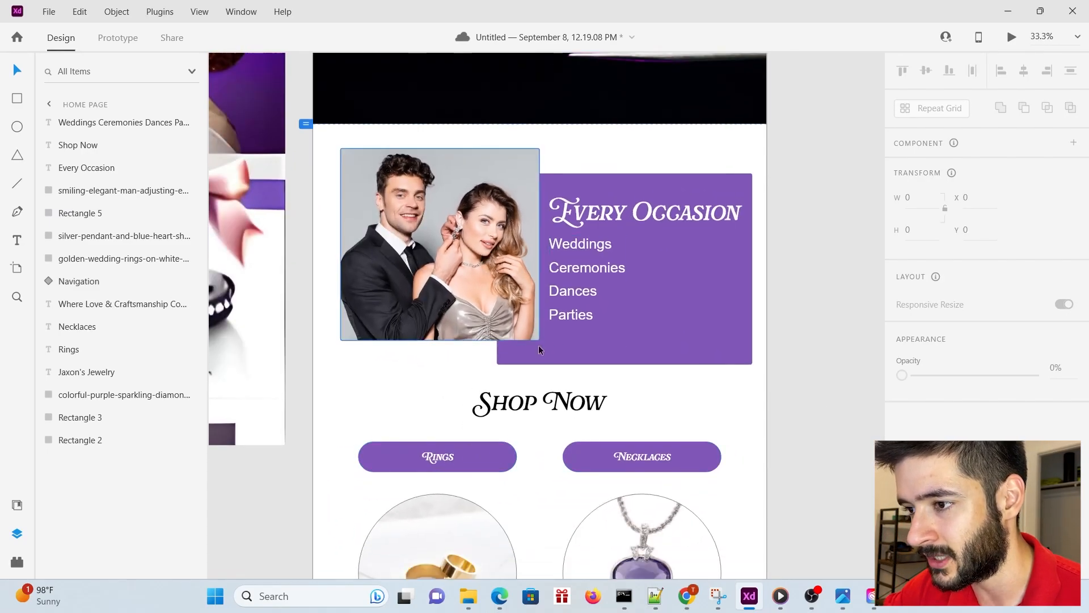
scroll(502, 429, up, 3)
scroll(509, 431, up, 2)
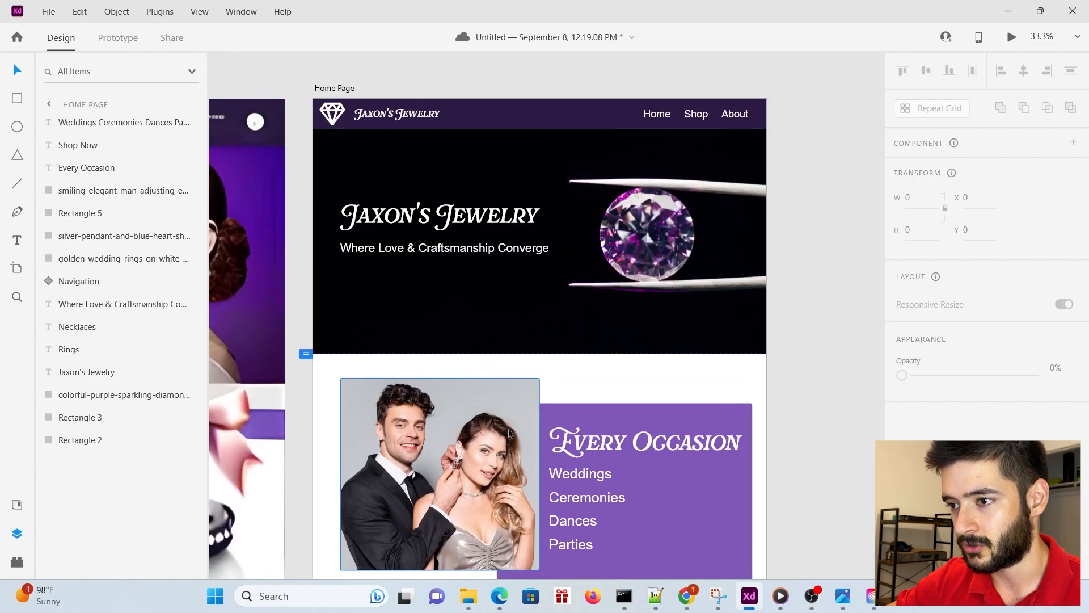
scroll(509, 431, down, 5)
click(478, 464)
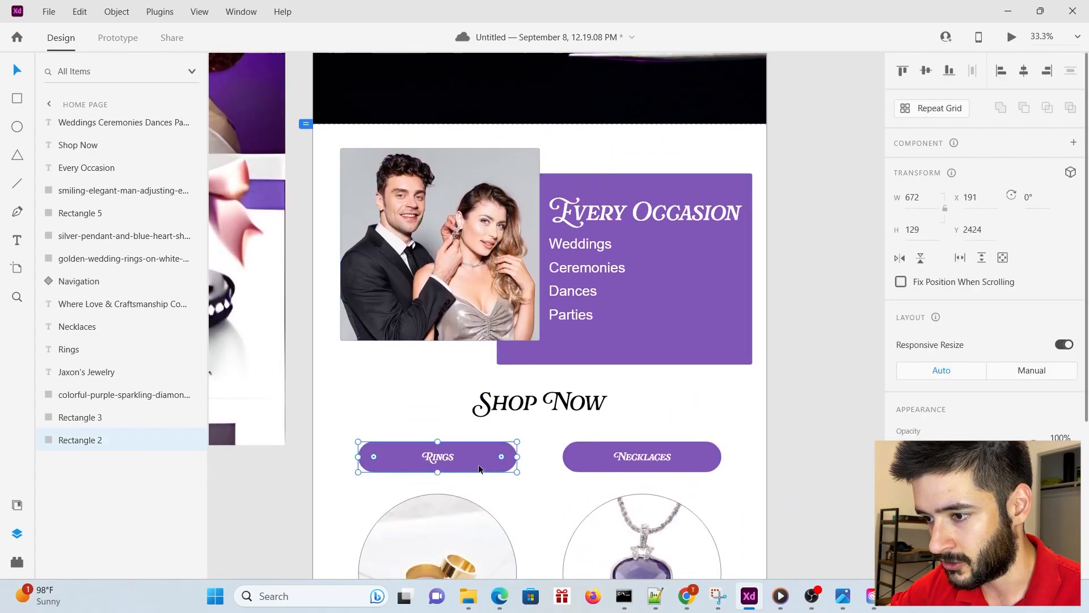
drag(336, 432, 497, 80)
scroll(536, 233, up, 3)
scroll(454, 188, up, 2)
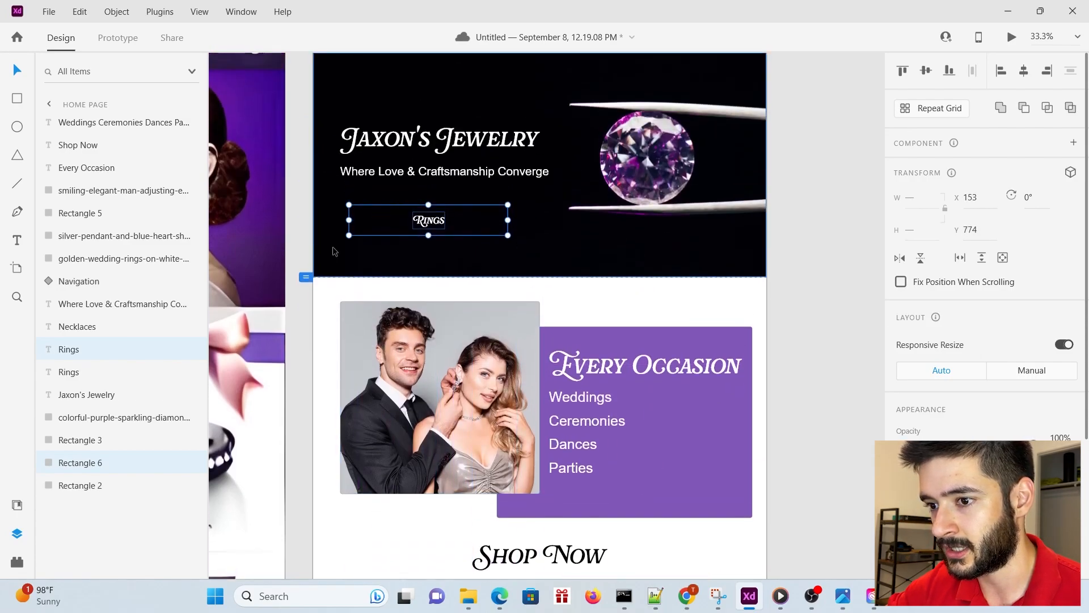
drag(90, 462, 88, 118)
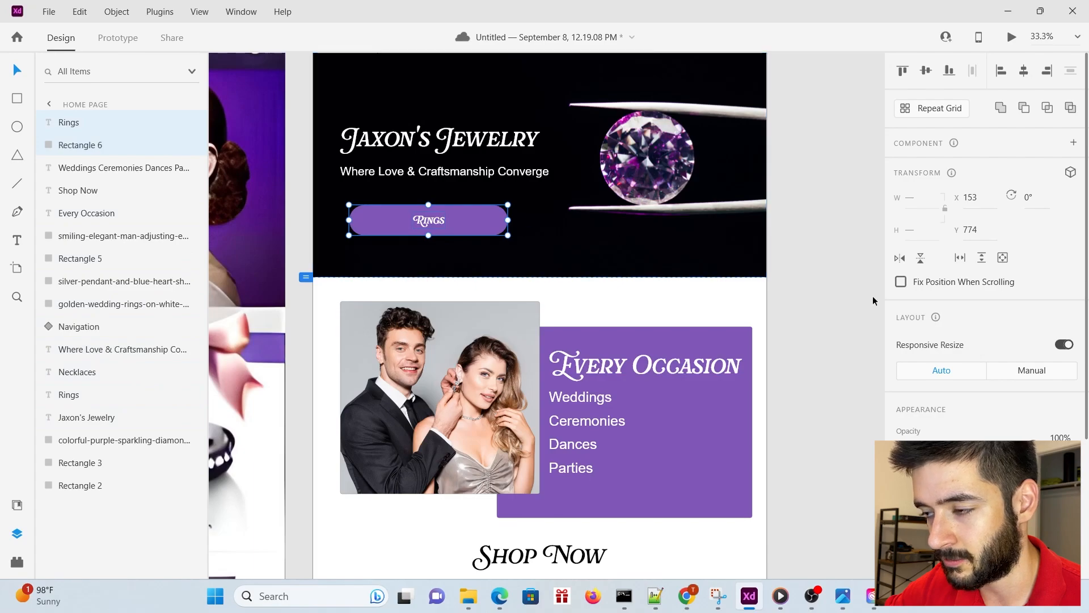
Move the copied hero button and its label closer beneath the tagline, to X 202, Y 693
click(453, 224)
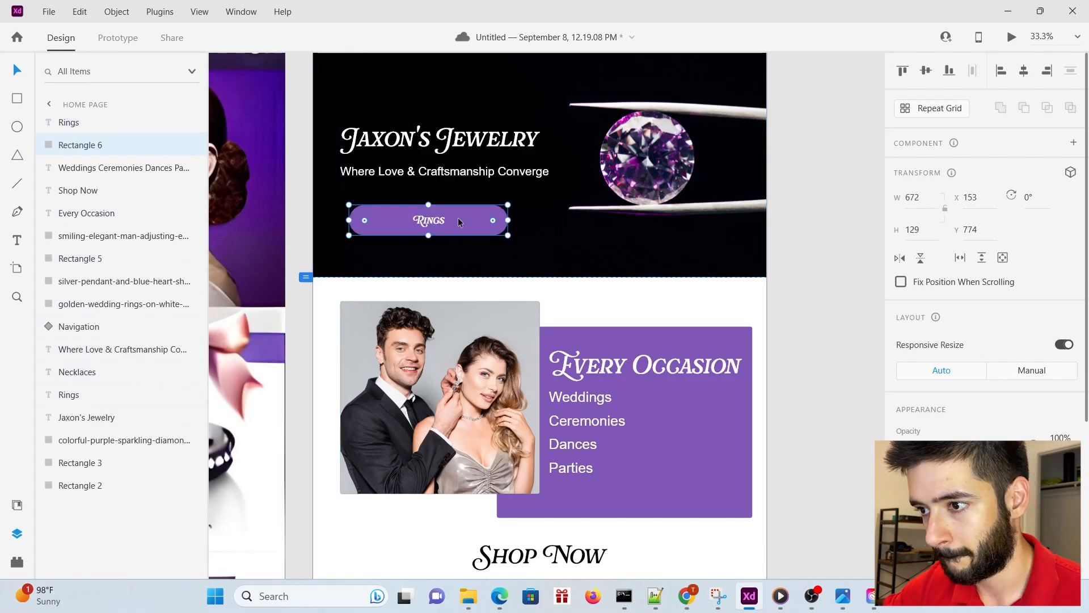
shift+click(430, 224)
drag(498, 231, 502, 208)
Open the text label on the hero's copied button for editing
scroll(480, 207, up, 3)
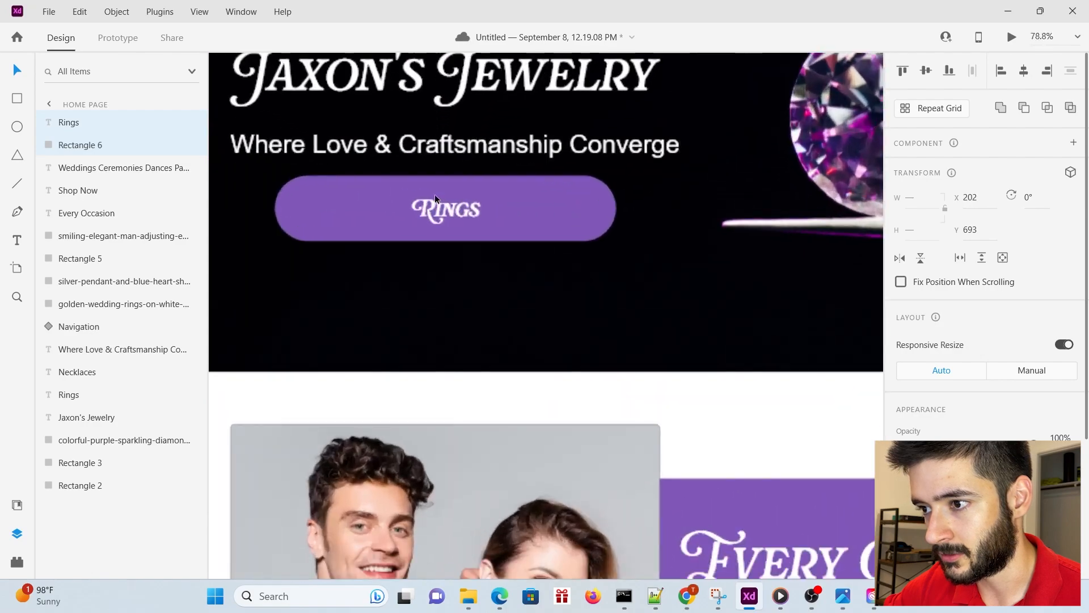
scroll(431, 238, down, 5)
scroll(390, 258, up, 3)
scroll(390, 259, up, 4)
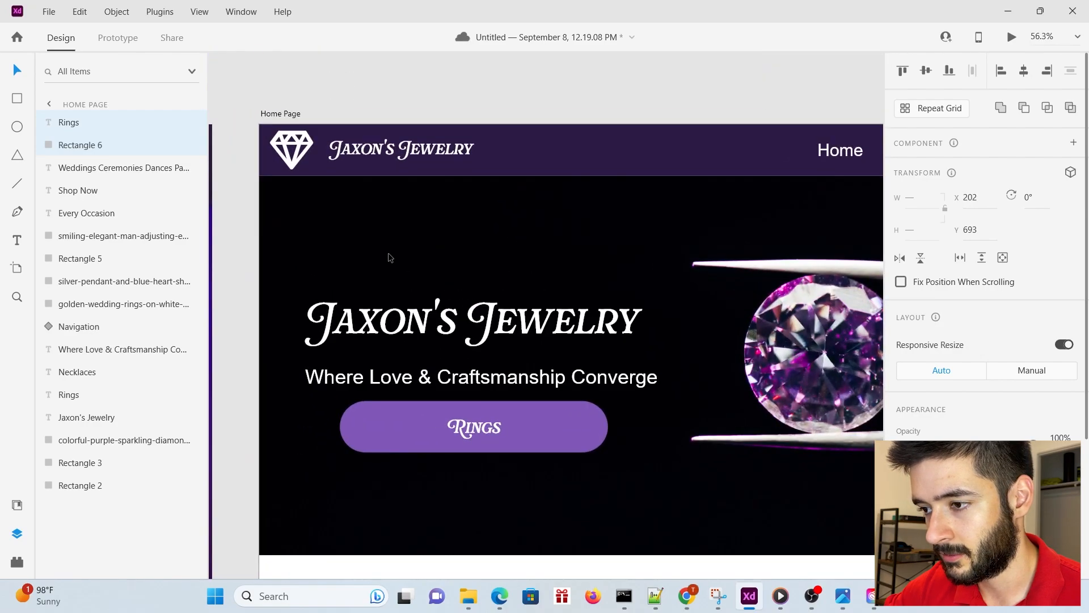
double_click(492, 392)
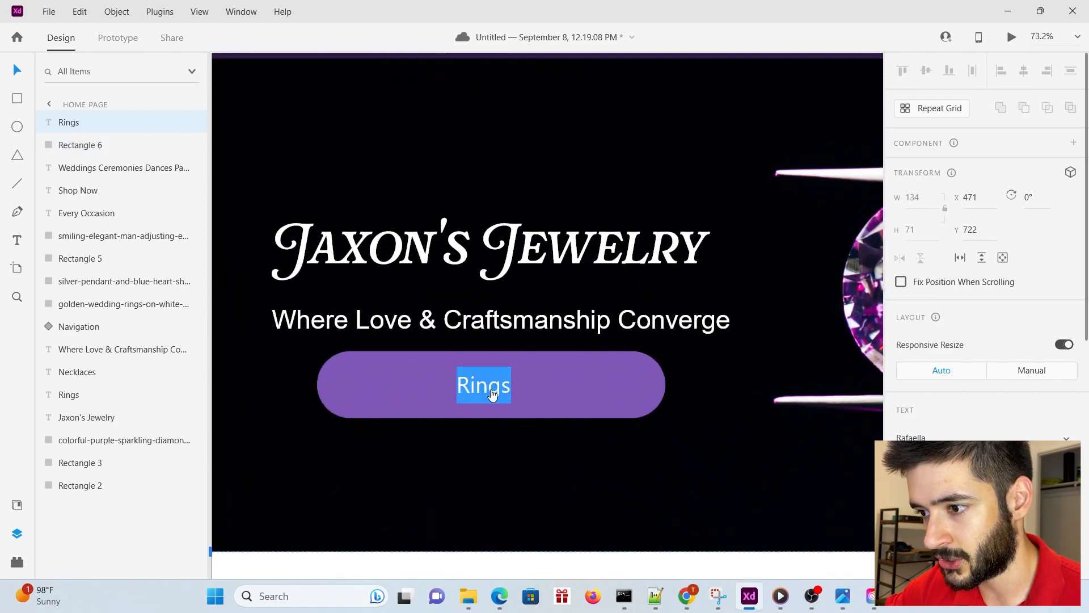
Change the hero button's label to "Shop" and center it on the purple button
text(Shop)
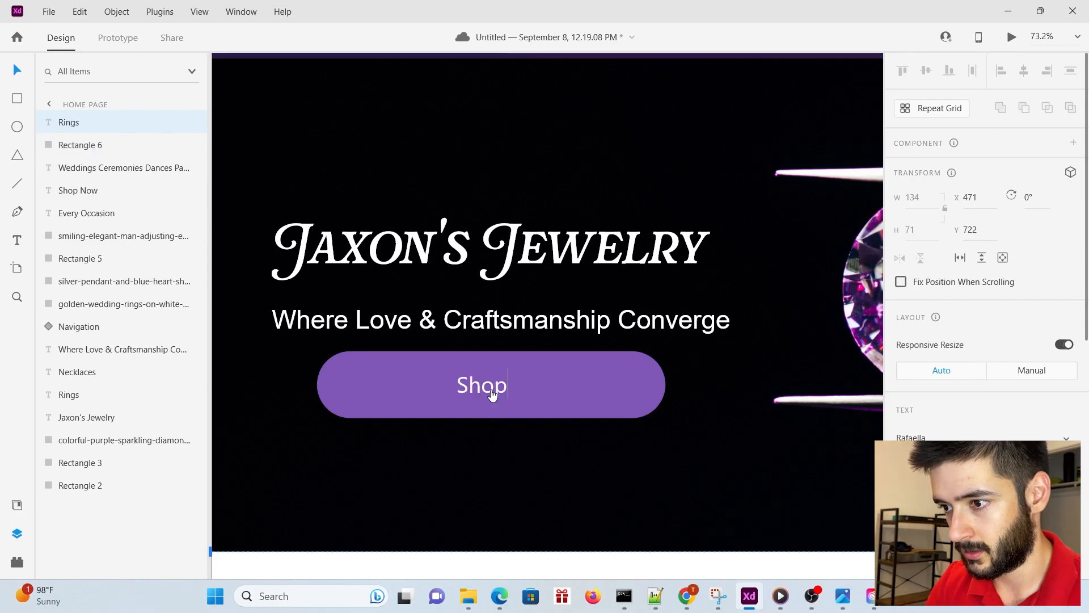
key(Escape)
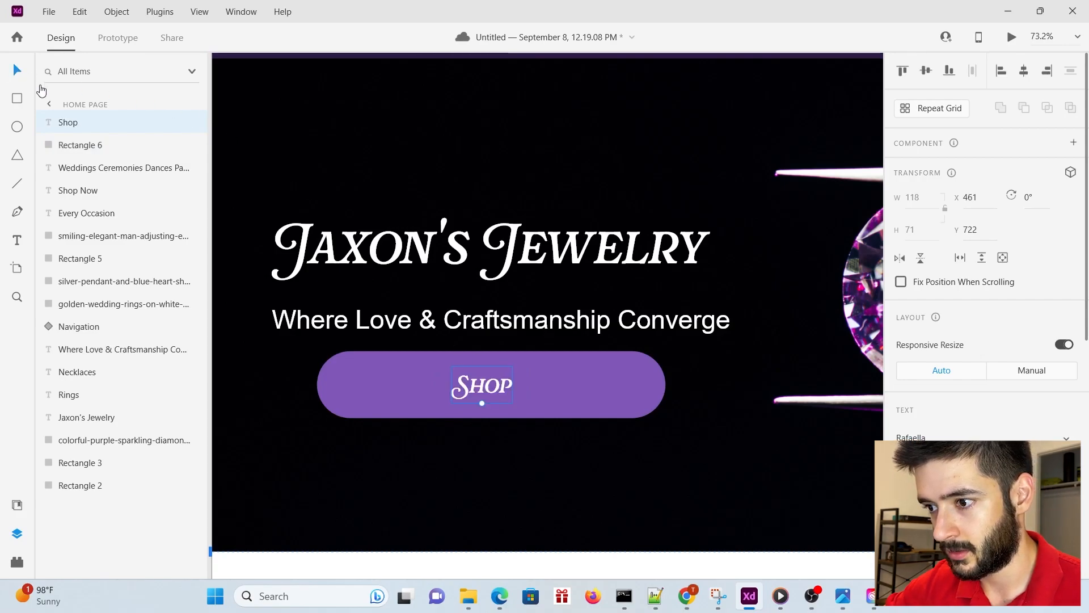
drag(483, 395, 493, 393)
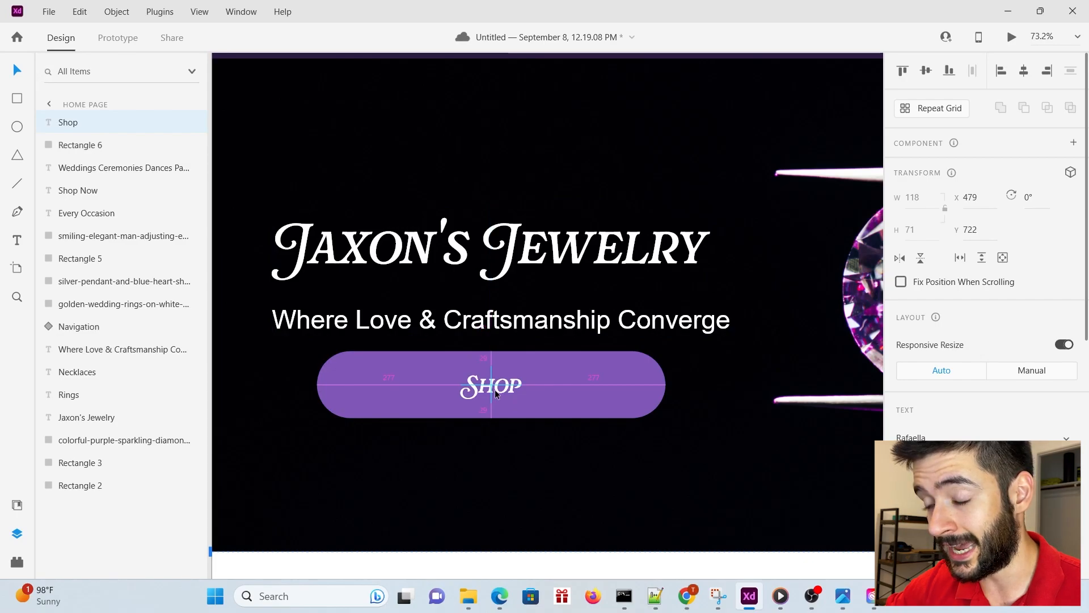
drag(495, 393, 495, 393)
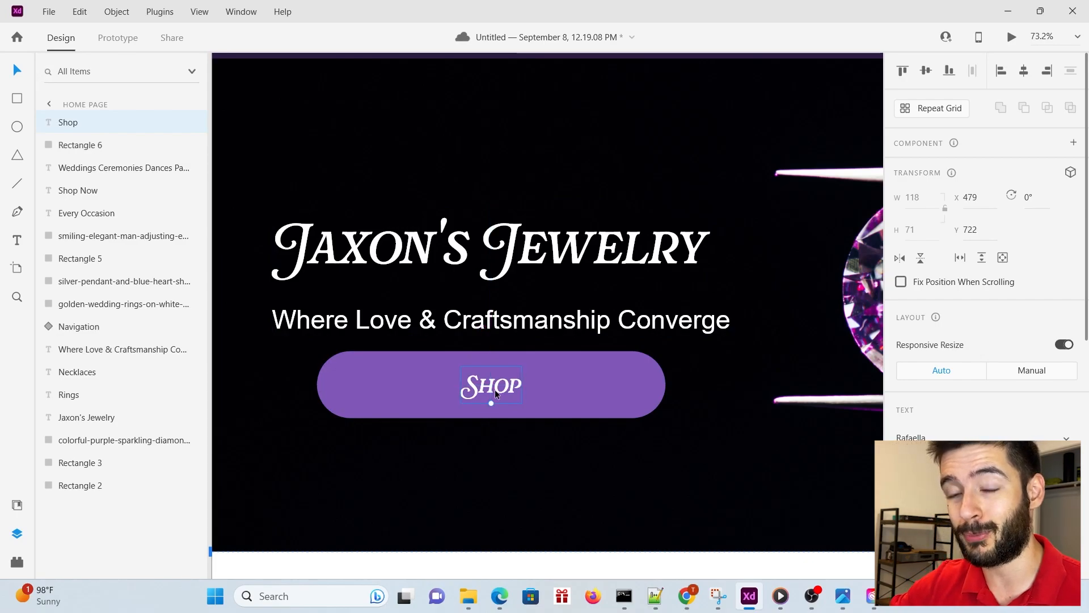
click(612, 387)
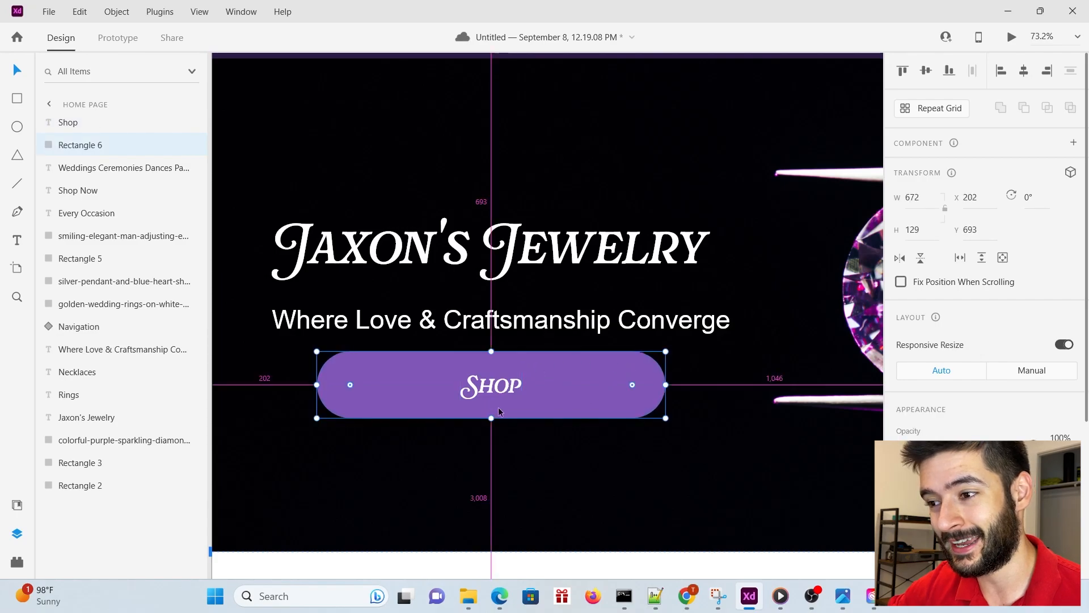
Examine the home page layout from the hero banner down to the Rings and Necklaces section
scroll(444, 417, down, 5)
scroll(443, 417, down, 4)
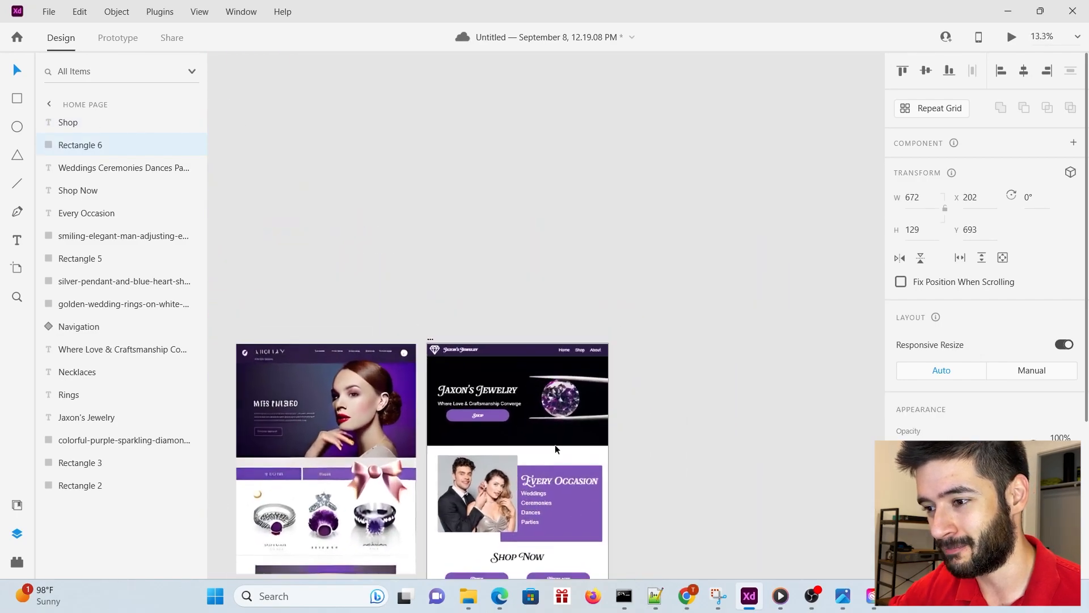
scroll(555, 450, up, 6)
scroll(556, 449, up, 2)
scroll(510, 414, down, 5)
scroll(319, 342, up, 6)
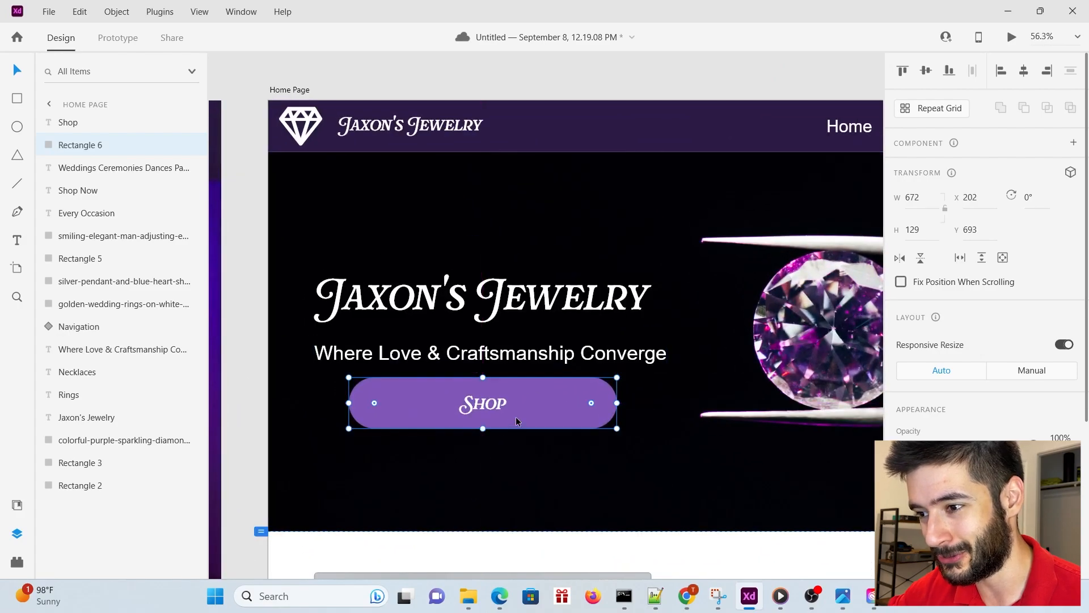
scroll(305, 315, down, 3)
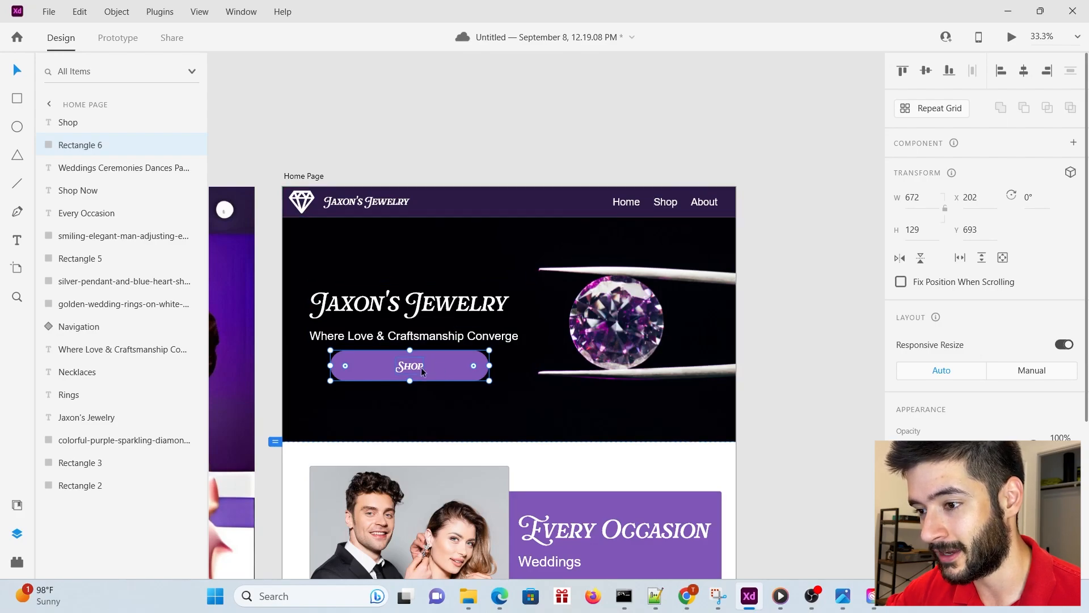
scroll(448, 363, down, 1)
scroll(469, 367, down, 5)
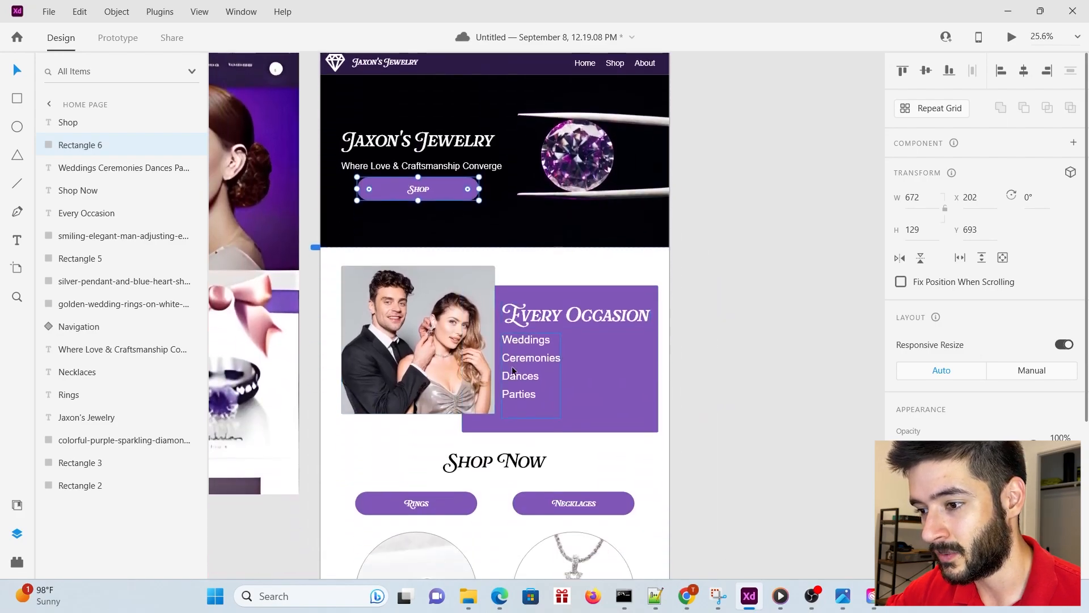
scroll(512, 370, down, 2)
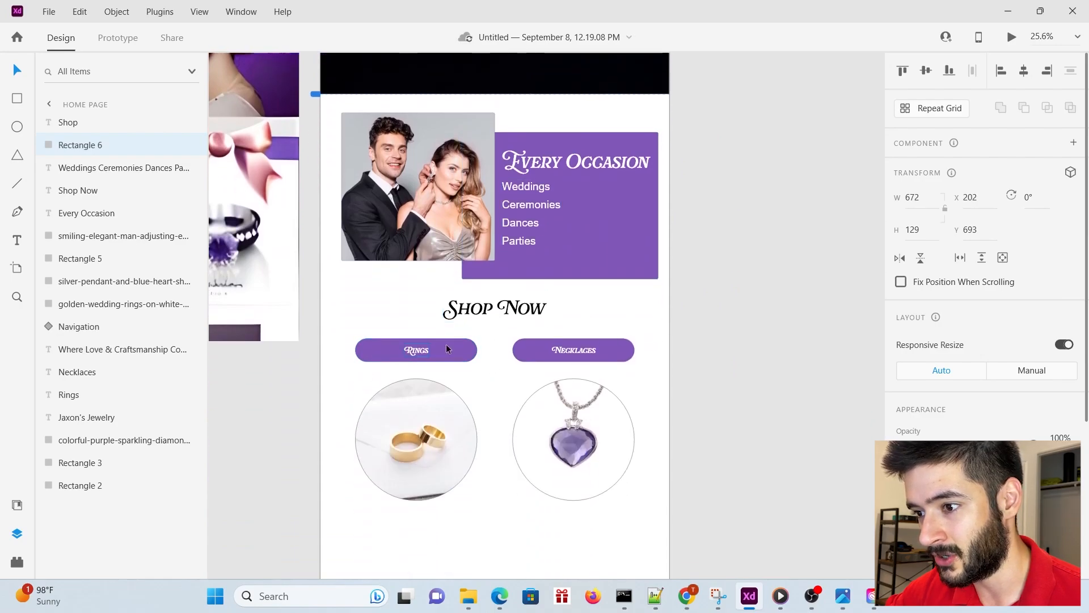
scroll(520, 409, down, 2)
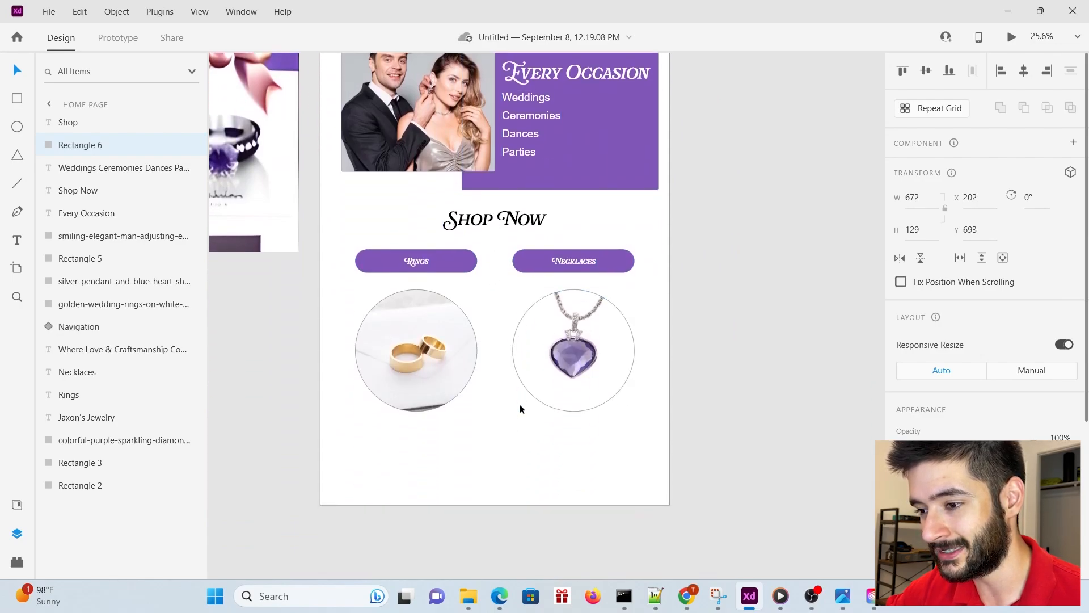
scroll(521, 408, up, 5)
scroll(520, 409, up, 3)
scroll(364, 260, up, 4)
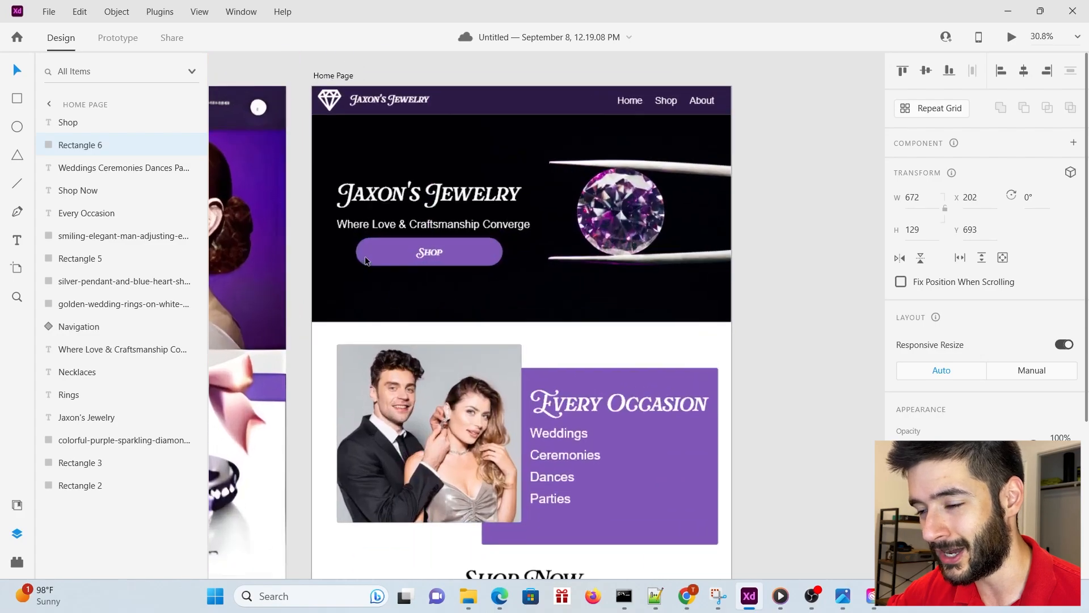
scroll(365, 260, down, 3)
click(365, 261)
scroll(365, 261, up, 1)
scroll(368, 264, up, 2)
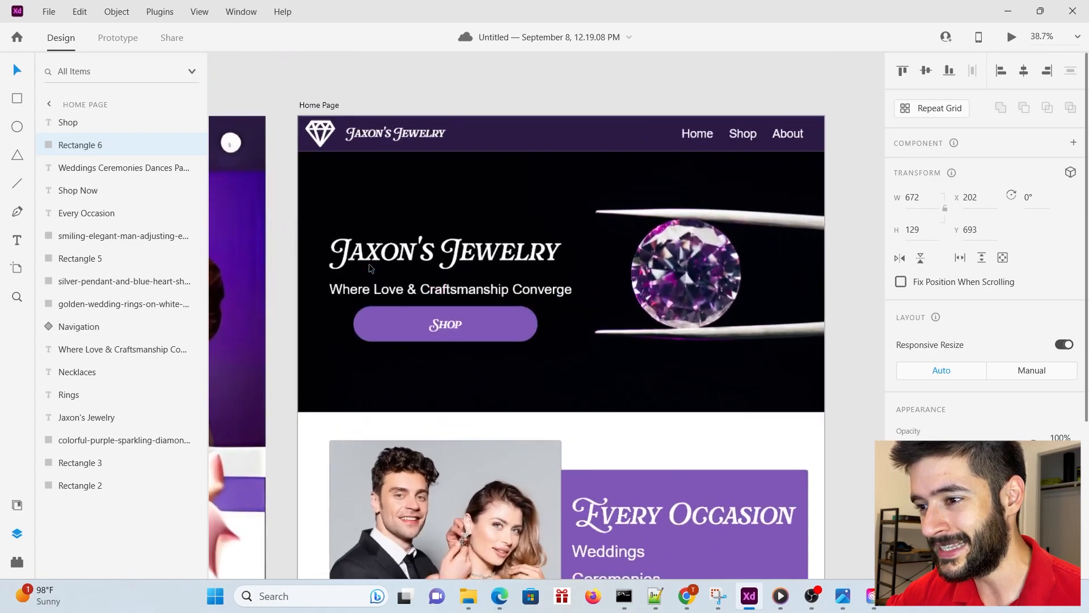
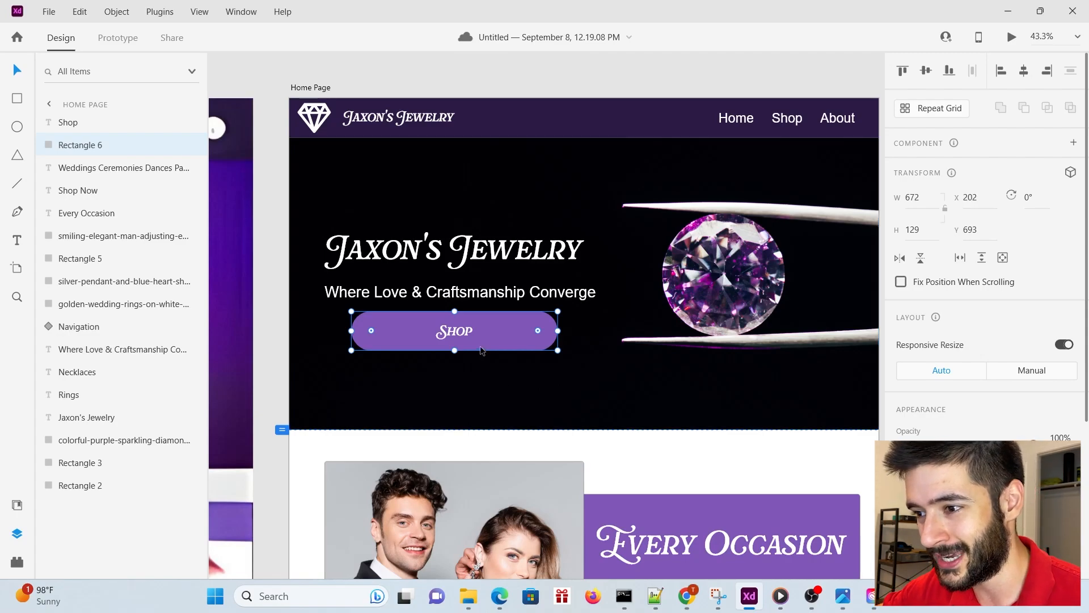
Move the Shop button and its label to align with the hero tagline's left edge, slightly lower beneath it
drag(488, 336, 439, 333)
double_click(461, 335)
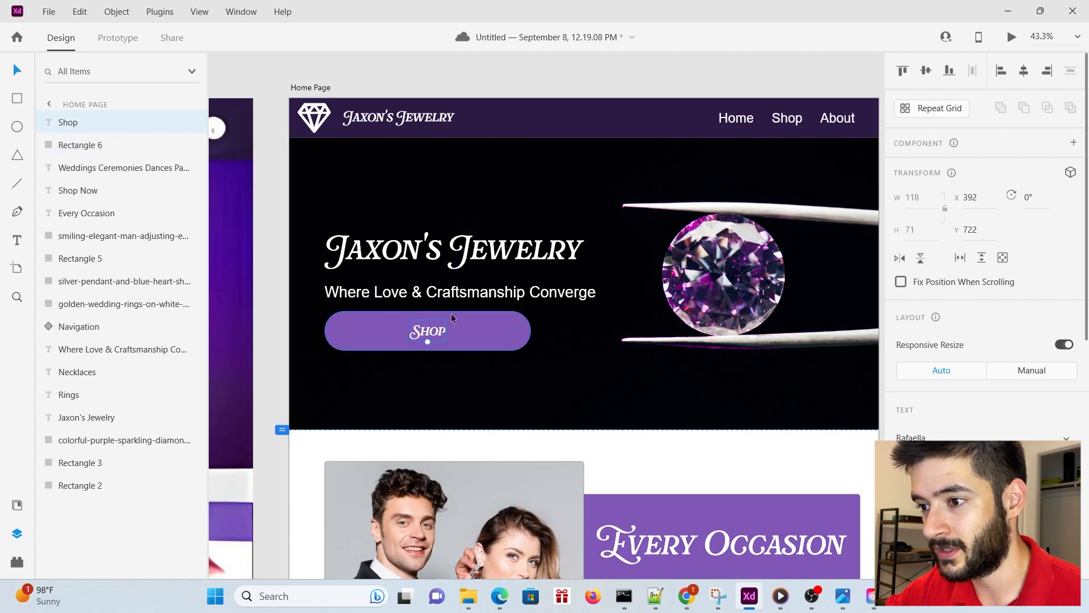
click(365, 339)
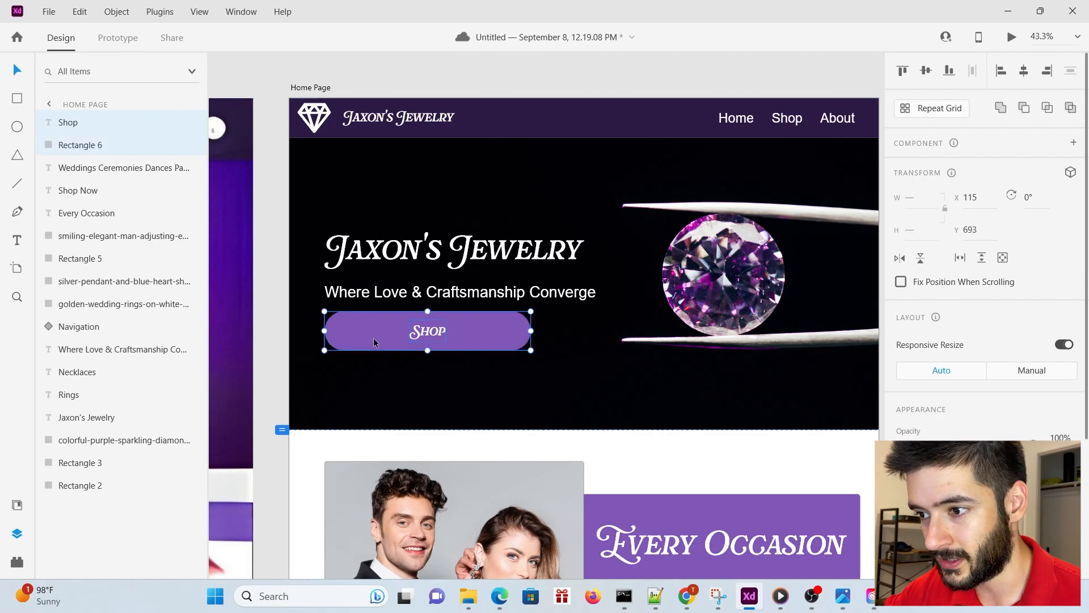
mouse_move(502, 340)
mouse_down()
mouse_move(501, 357)
mouse_move(501, 343)
mouse_up()
click(430, 328)
drag(430, 328, 430, 336)
click(451, 413)
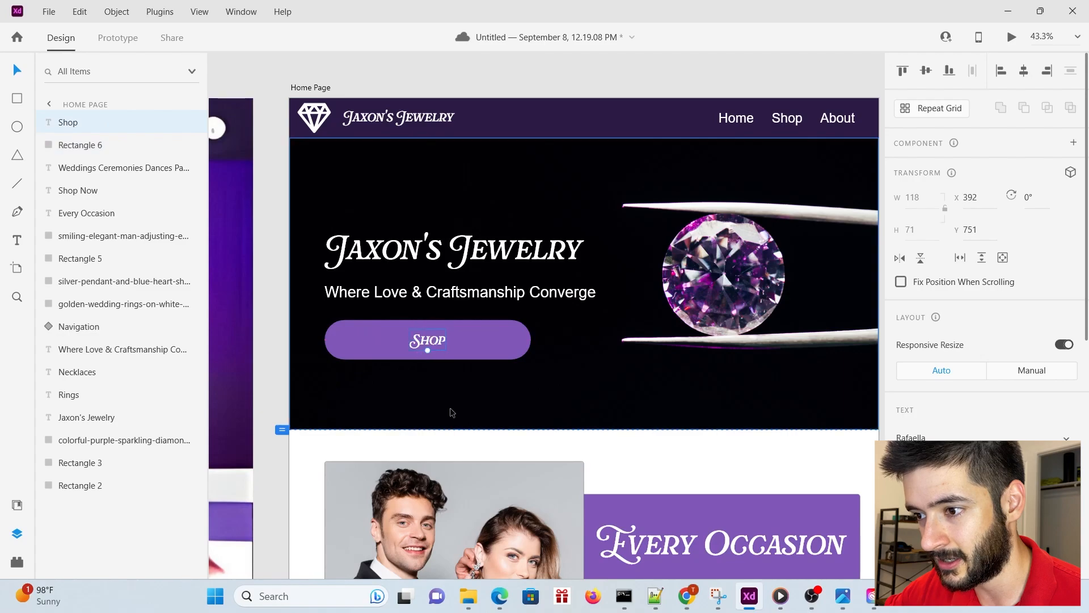
click(270, 355)
Move the hero heading, tagline and Shop button with its label up together to about Y 322
scroll(264, 374, down, 3)
scroll(268, 392, up, 1)
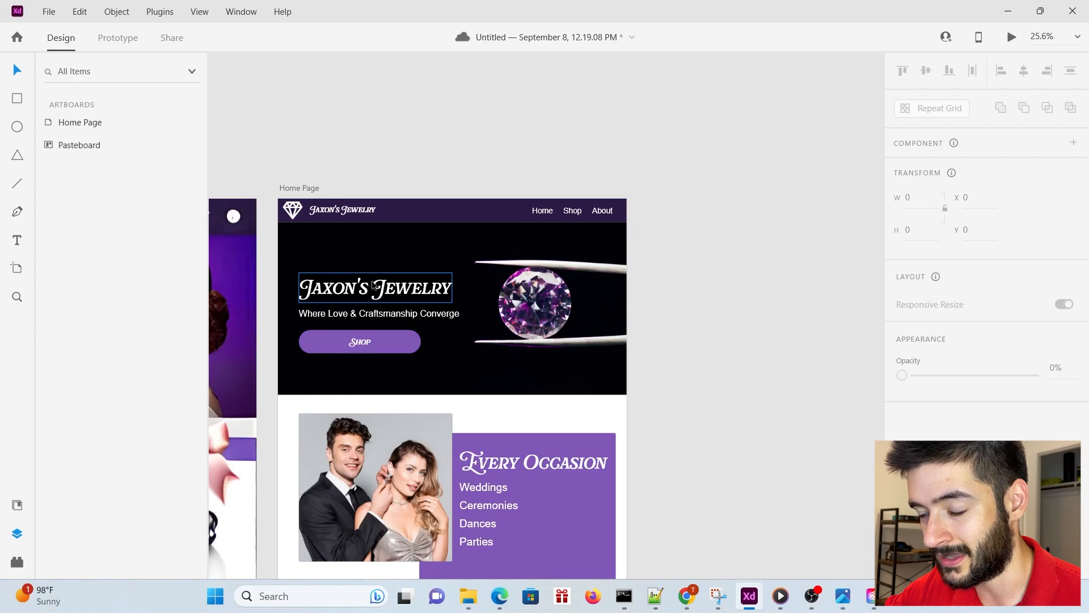
click(385, 296)
shift+click(398, 319)
shift+click(364, 347)
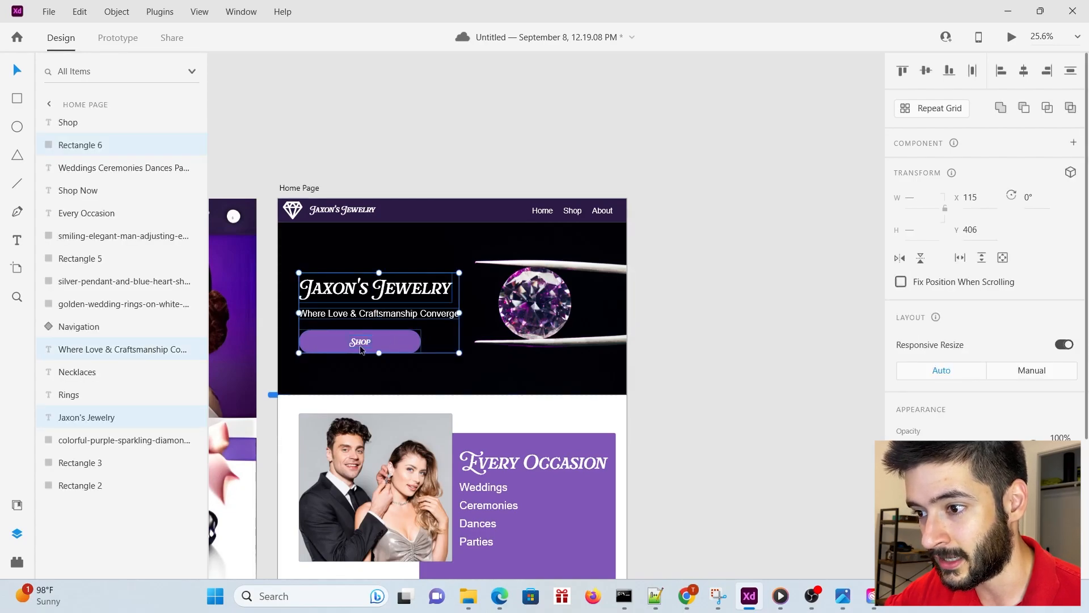
drag(396, 343, 397, 329)
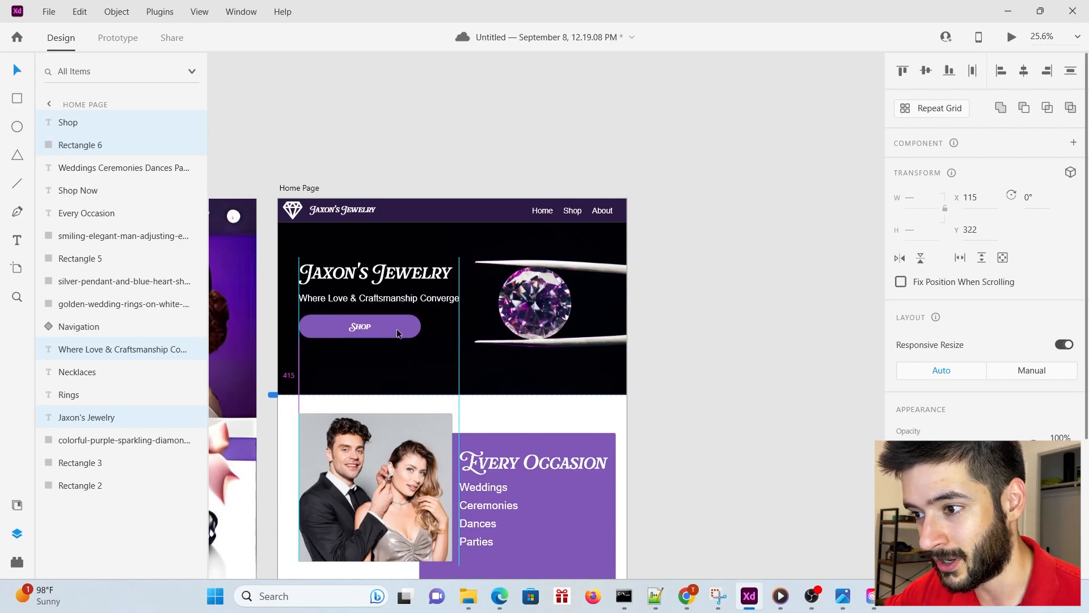
Check the spacing of the hero banner, navigation bar and the sections below it on the home page
click(681, 307)
scroll(273, 279, up, 2)
scroll(276, 278, up, 1)
scroll(296, 301, down, 5)
scroll(550, 362, up, 3)
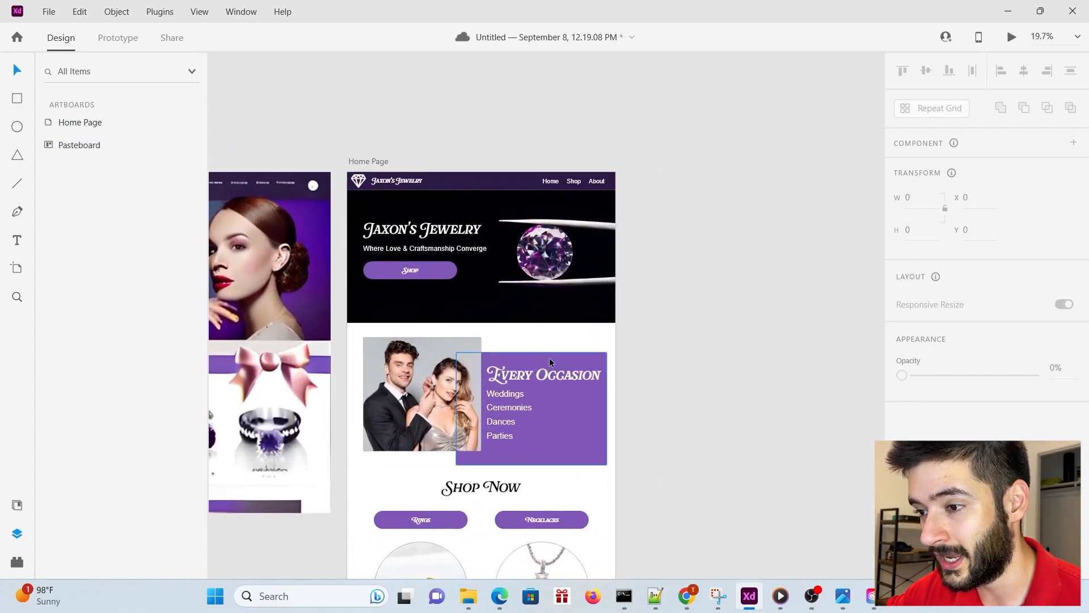
scroll(549, 362, down, 3)
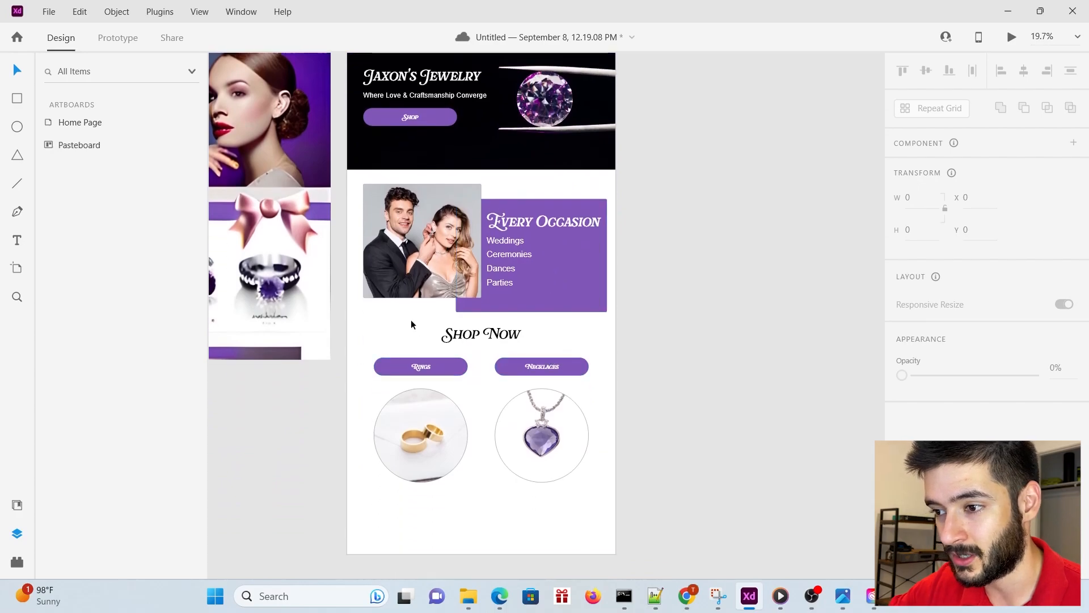
scroll(414, 309, up, 2)
scroll(453, 199, up, 1)
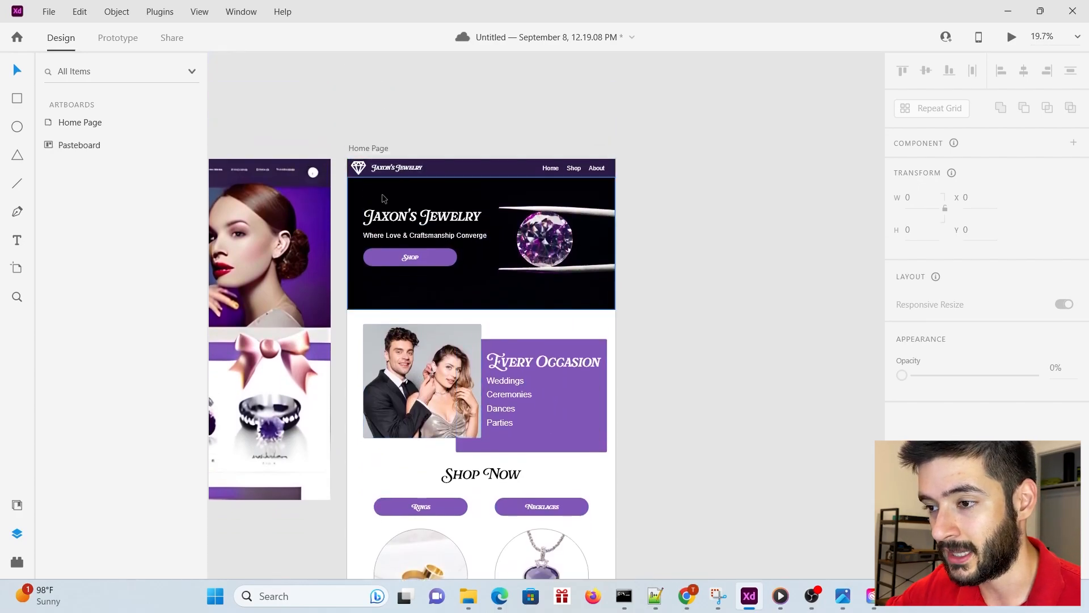
click(468, 173)
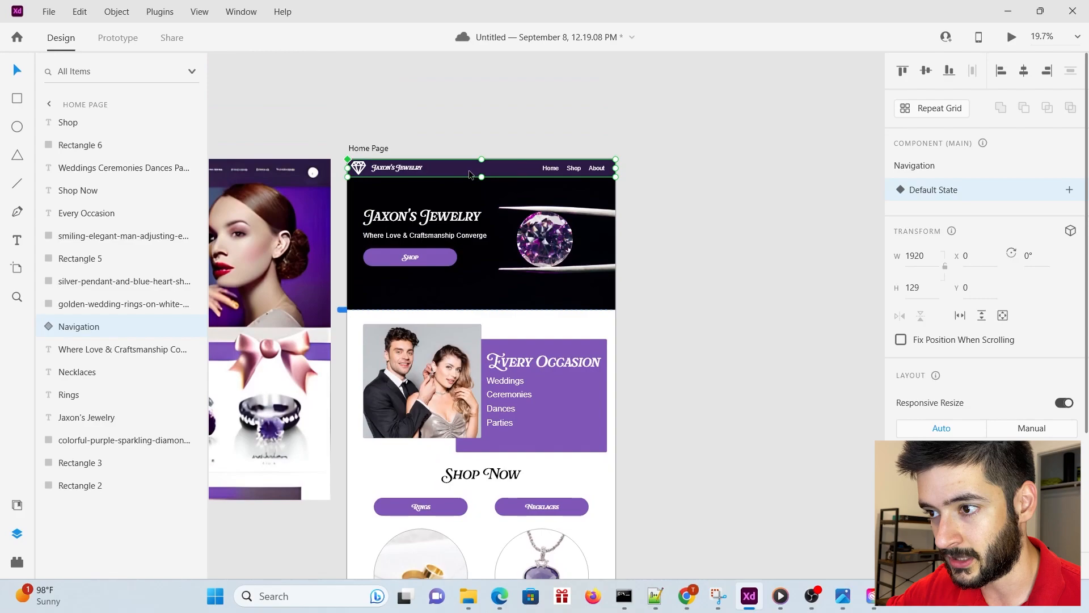
click(669, 189)
Draw a footer rectangle about 1920 by 450 across the bottom of the home page and remove its border
scroll(635, 344, down, 4)
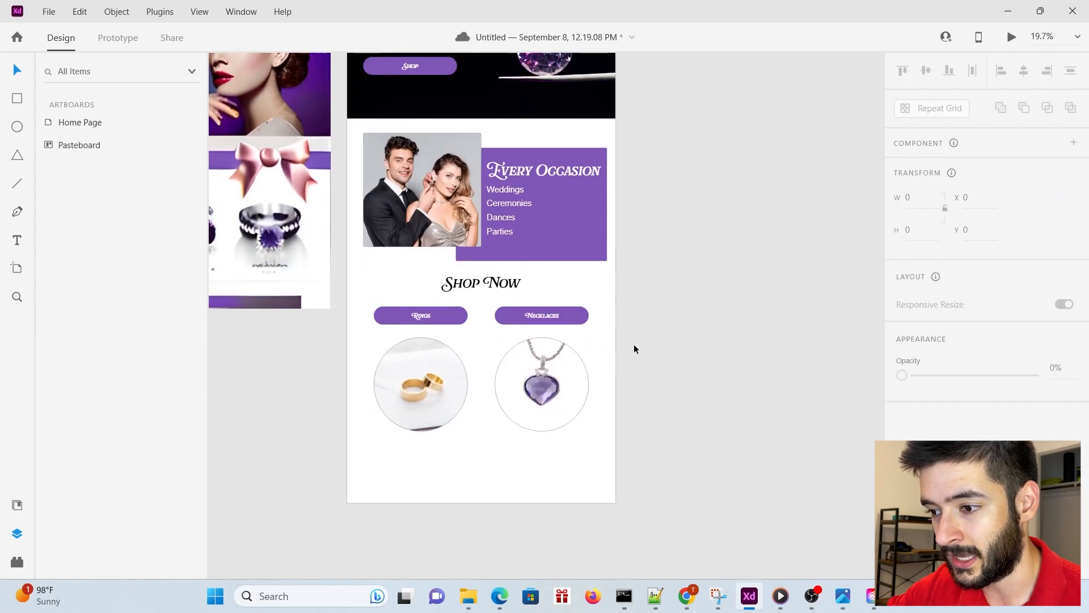
click(22, 100)
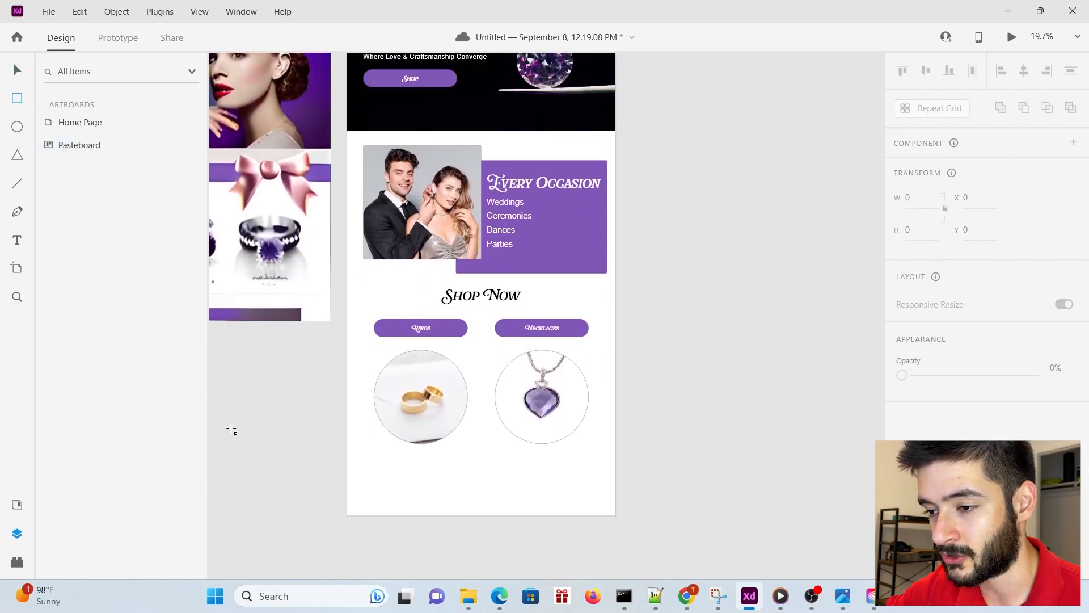
drag(347, 453, 615, 514)
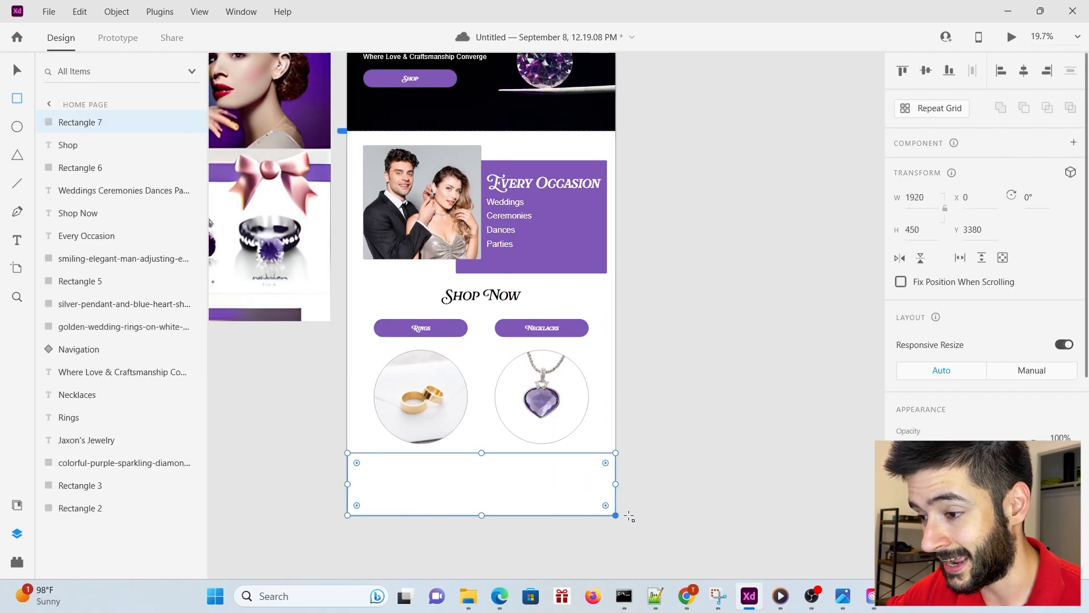
scroll(906, 439, down, 5)
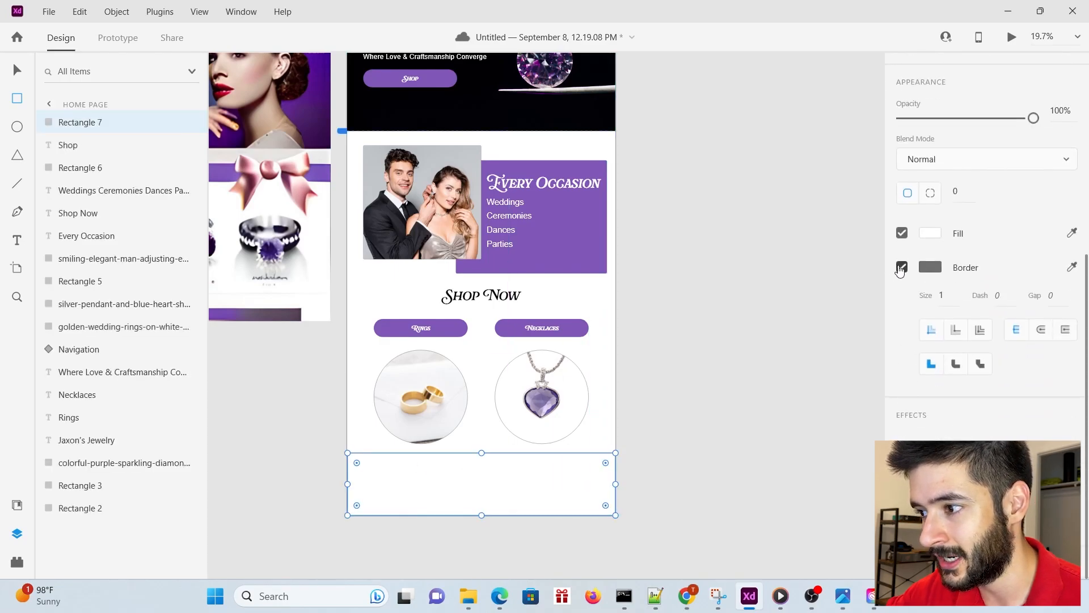
click(901, 267)
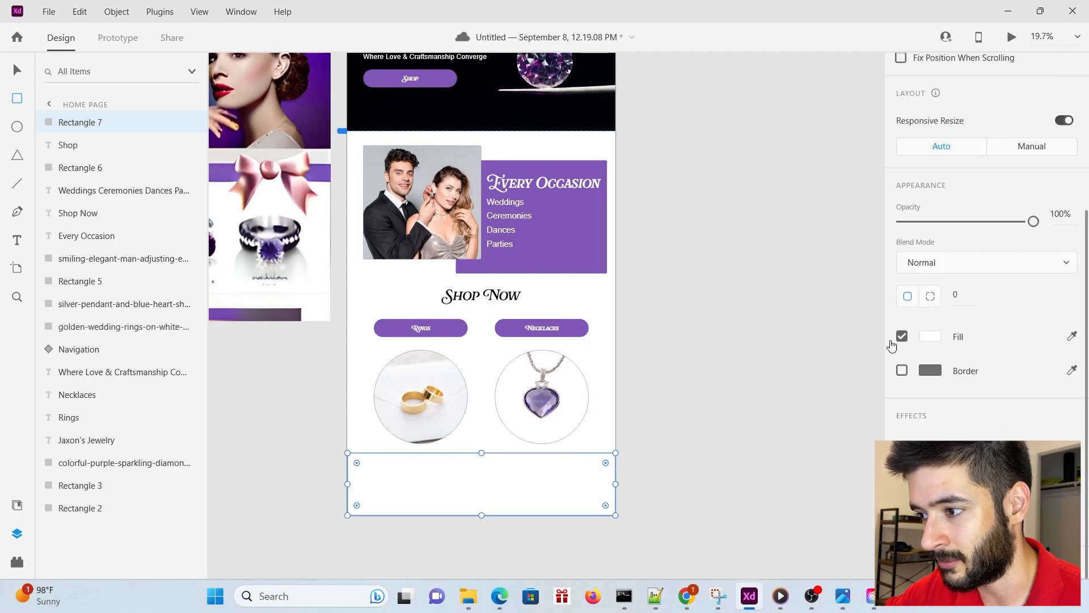
Try to sample a fill color for the footer rectangle with the eyedropper
click(931, 341)
click(881, 397)
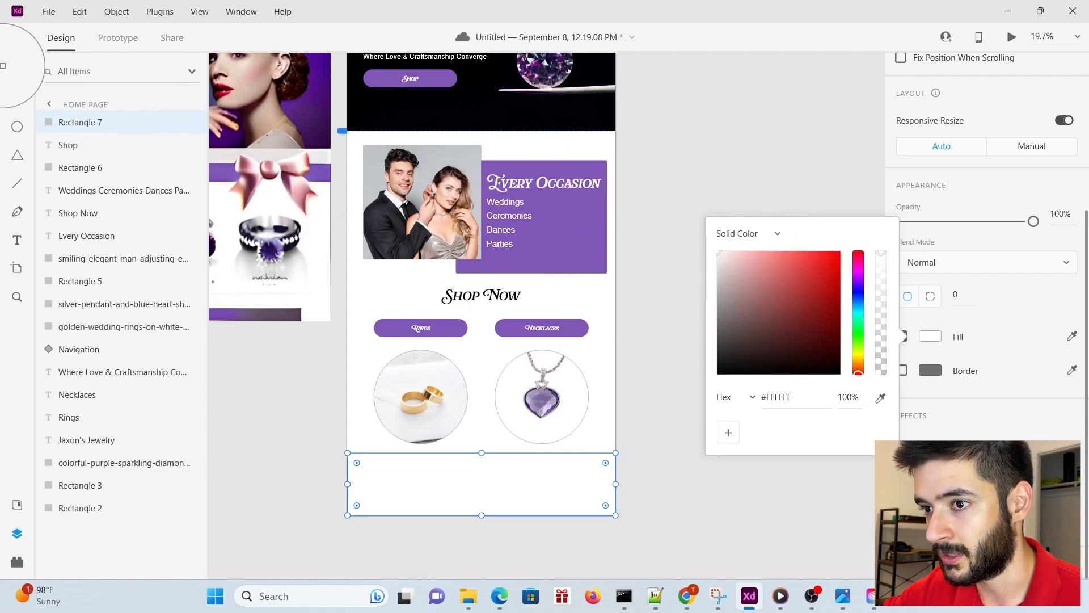
click(995, 400)
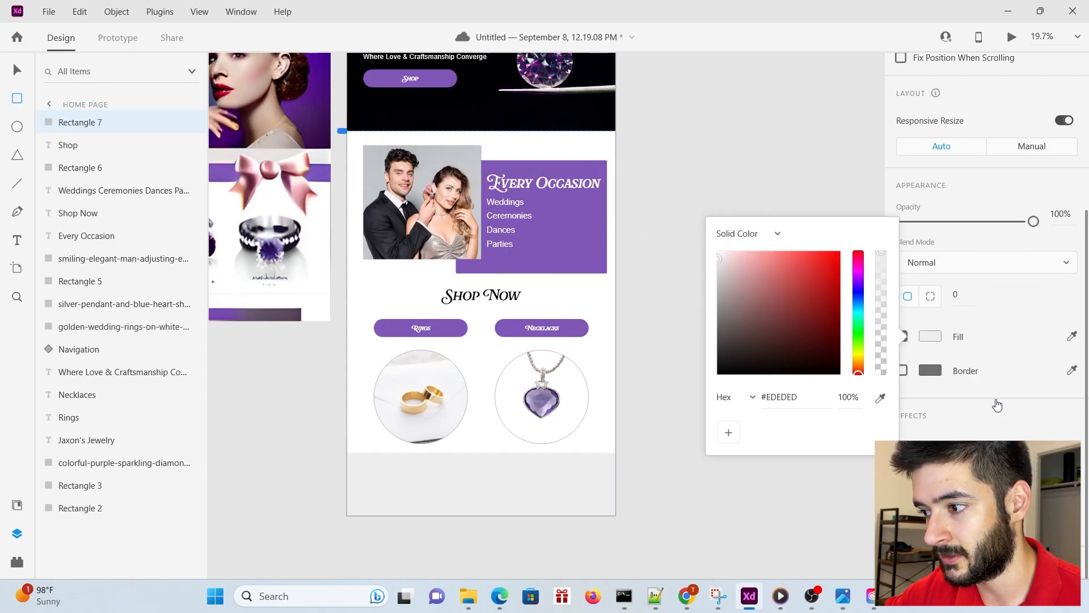
Fill the footer rectangle with the navigation bar's dark purple, #2D1B45, using the eyedropper
scroll(491, 527, down, 2)
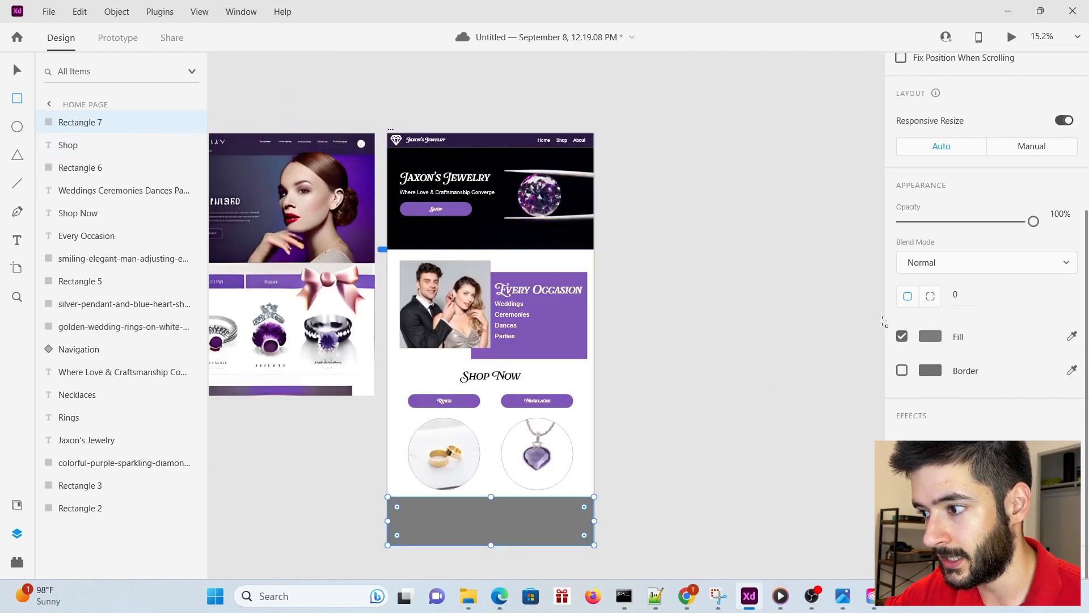
click(928, 336)
click(882, 398)
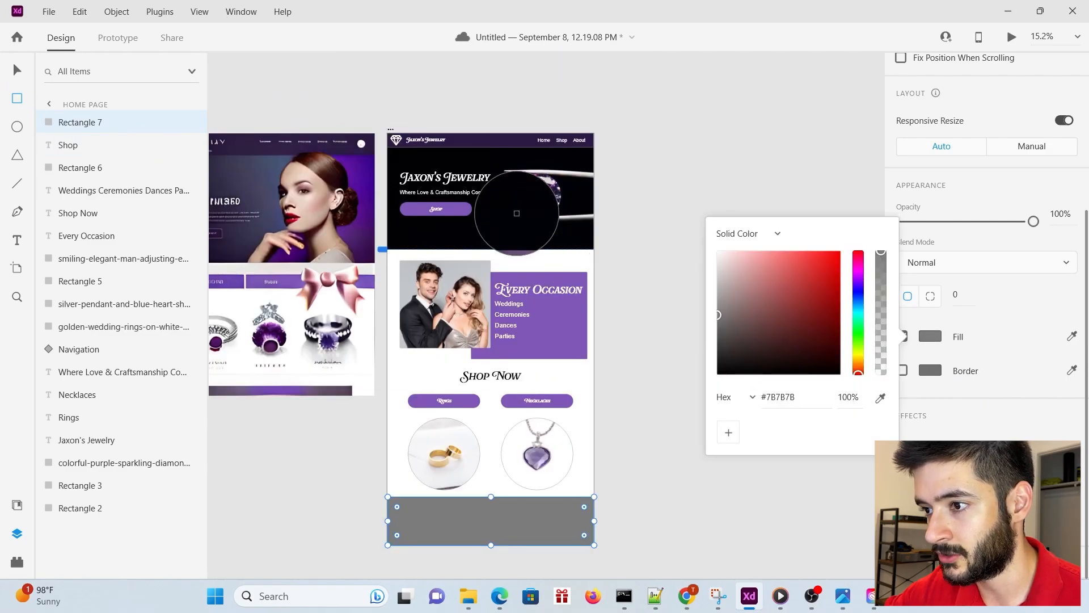
click(515, 201)
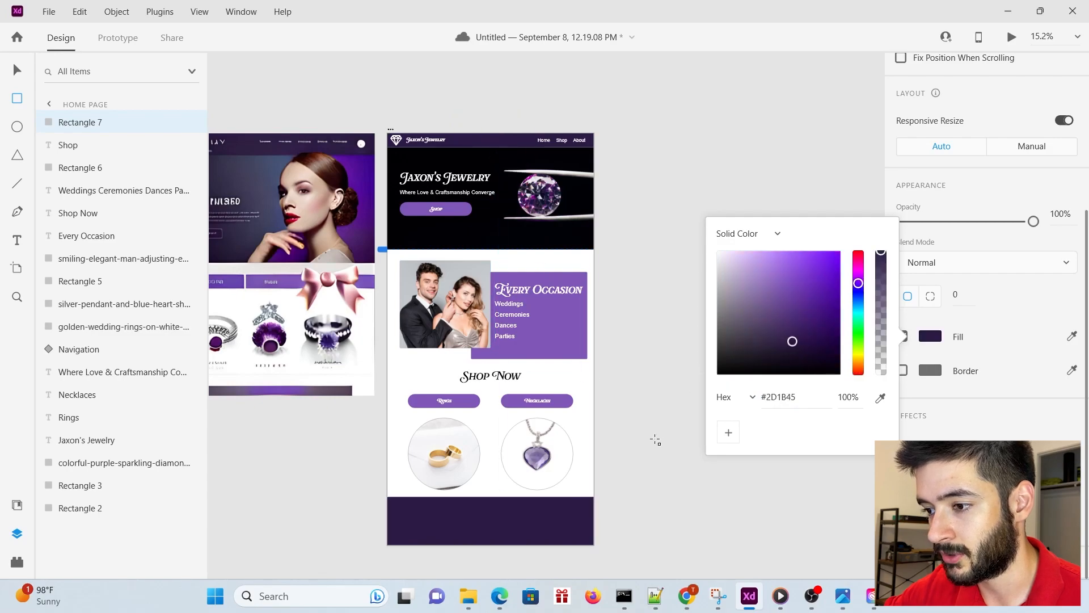
click(988, 315)
click(18, 70)
click(499, 196)
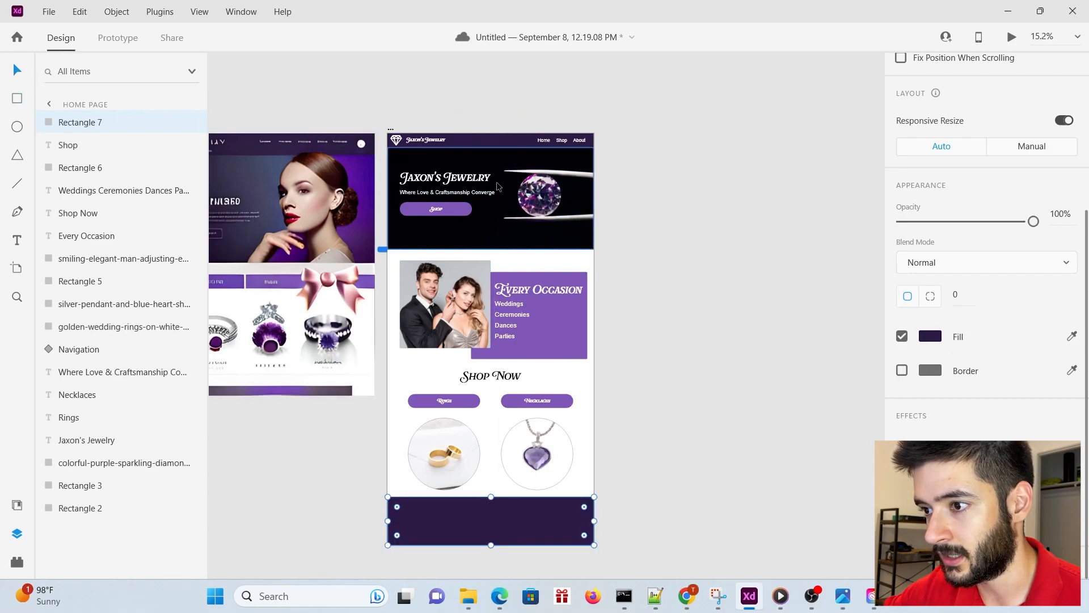
Try to place a copy of the navigation bar's Home link in the footer
click(496, 141)
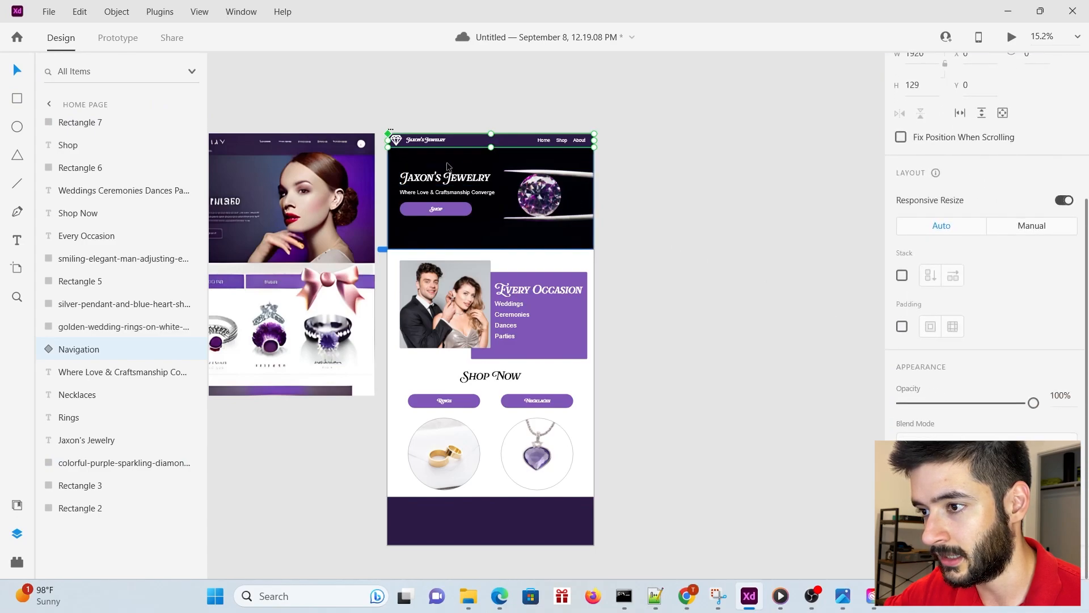
click(438, 374)
scroll(460, 426, down, 1)
scroll(464, 426, up, 1)
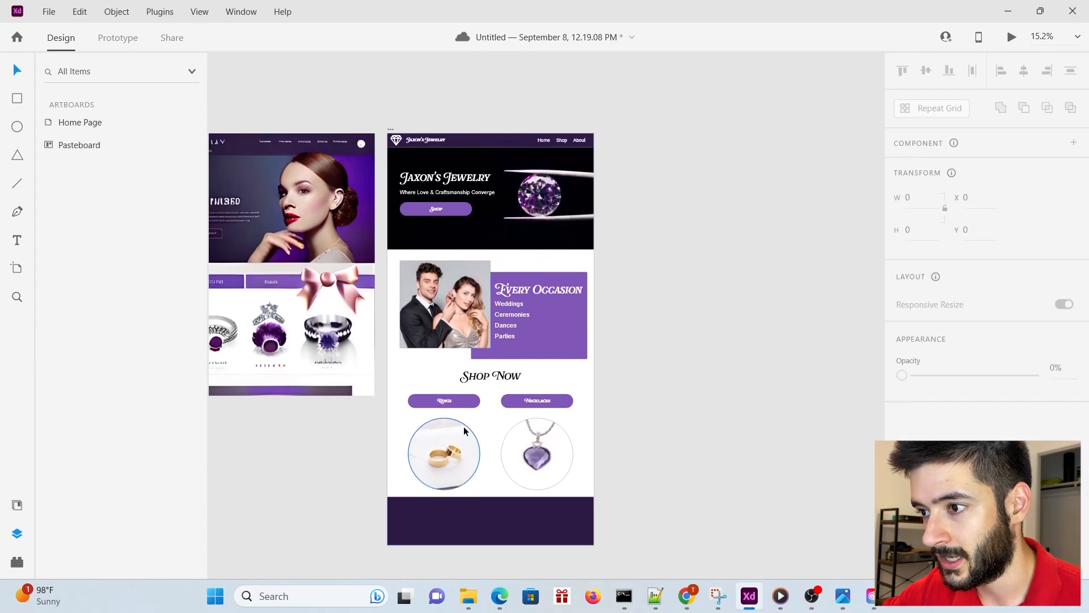
click(549, 144)
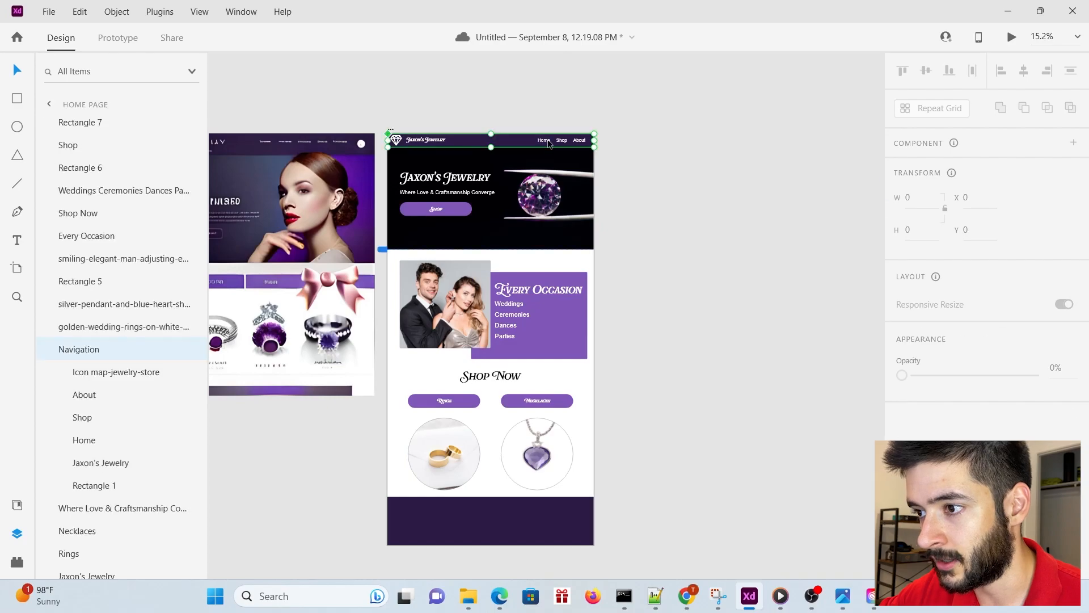
double_click(549, 144)
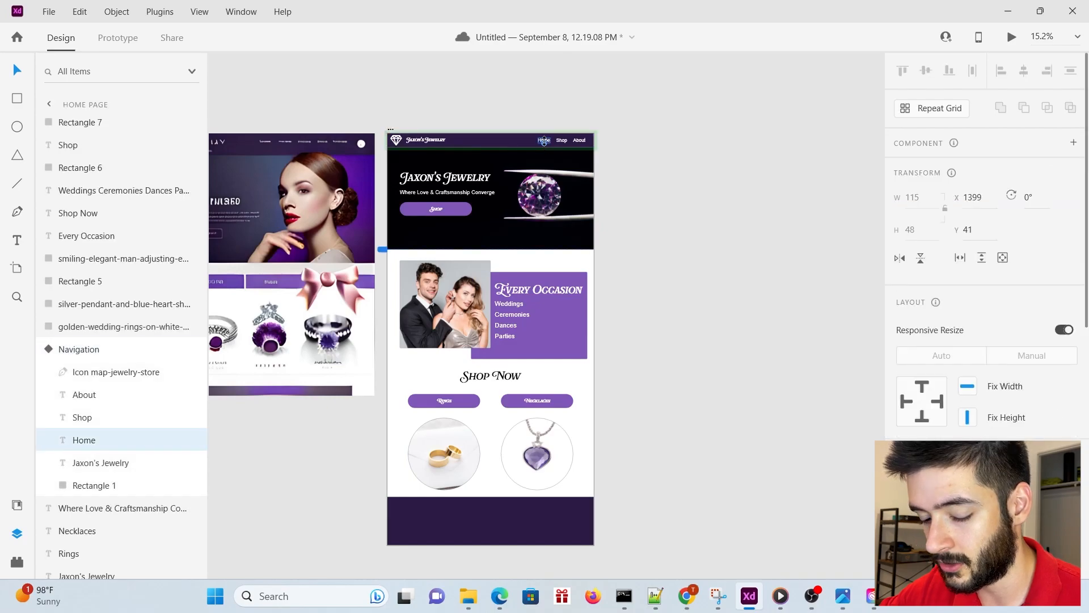
drag(549, 144, 525, 523)
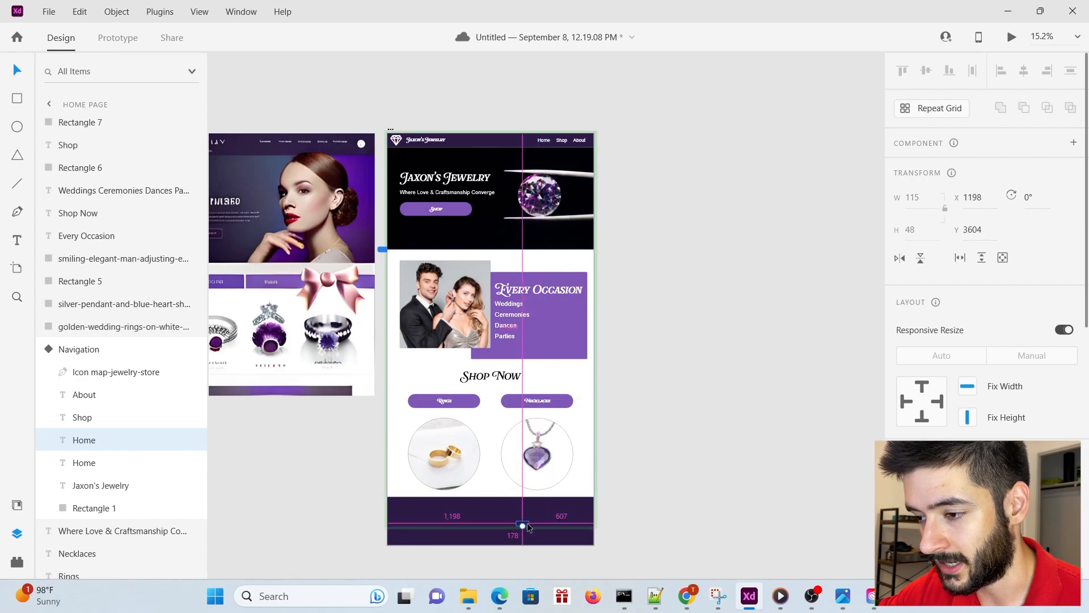
click(696, 234)
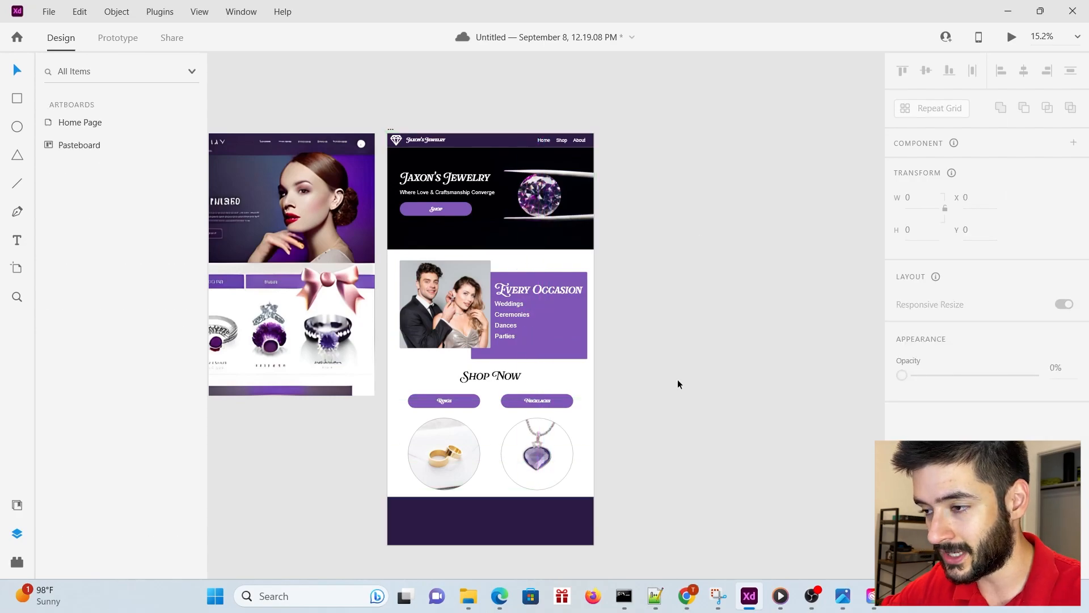
Copy the navigation bar's Home, Shop and About links together and place the copies in the footer
key(ctrl+v)
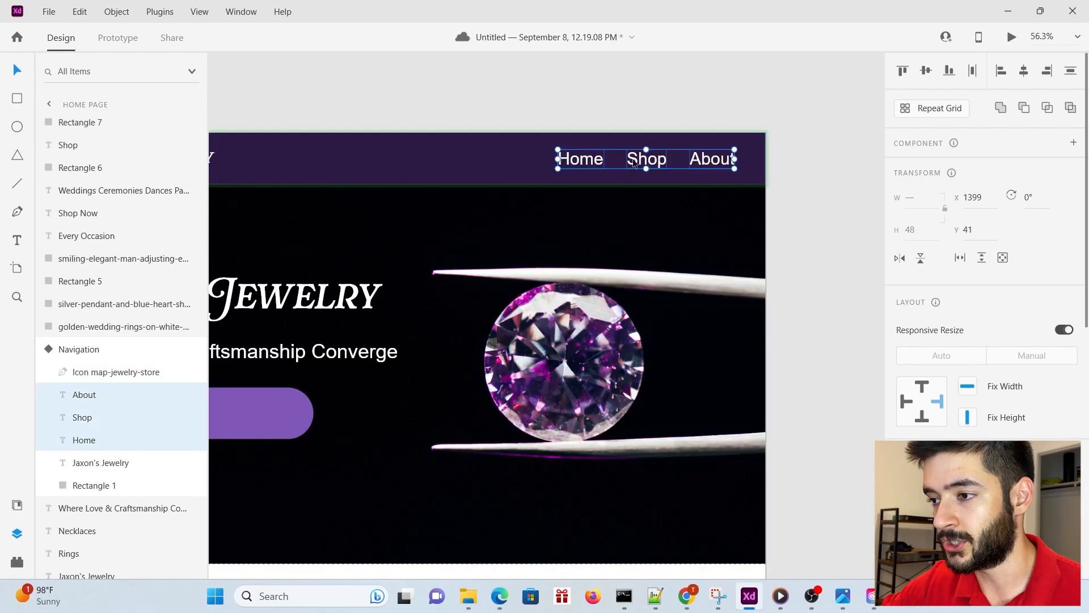
click(840, 295)
scroll(807, 299, down, 2)
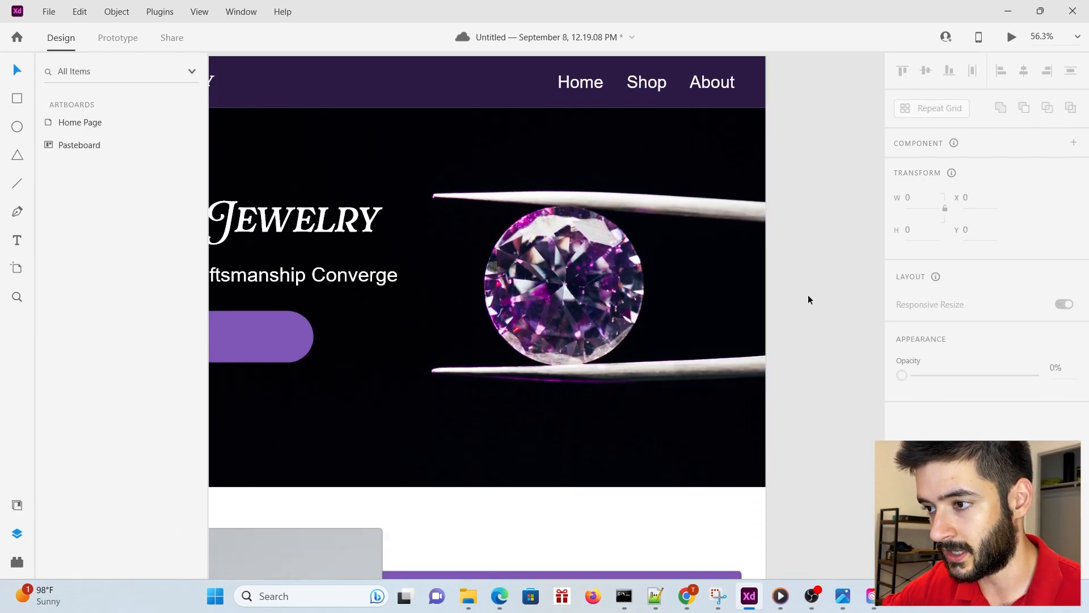
scroll(808, 299, down, 5)
scroll(723, 282, up, 3)
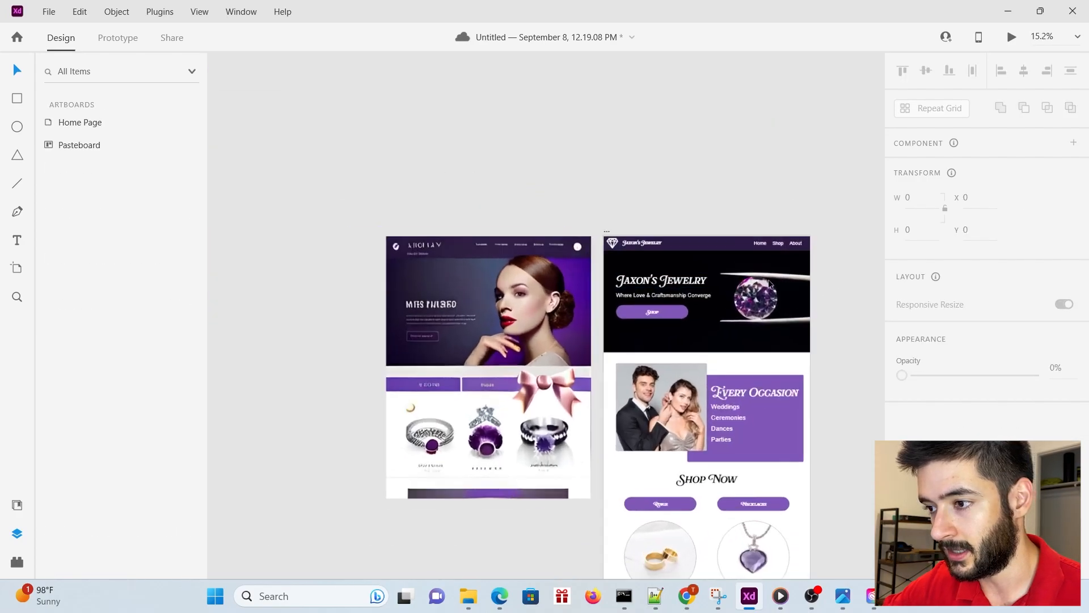
scroll(364, 250, down, 2)
scroll(624, 171, up, 3)
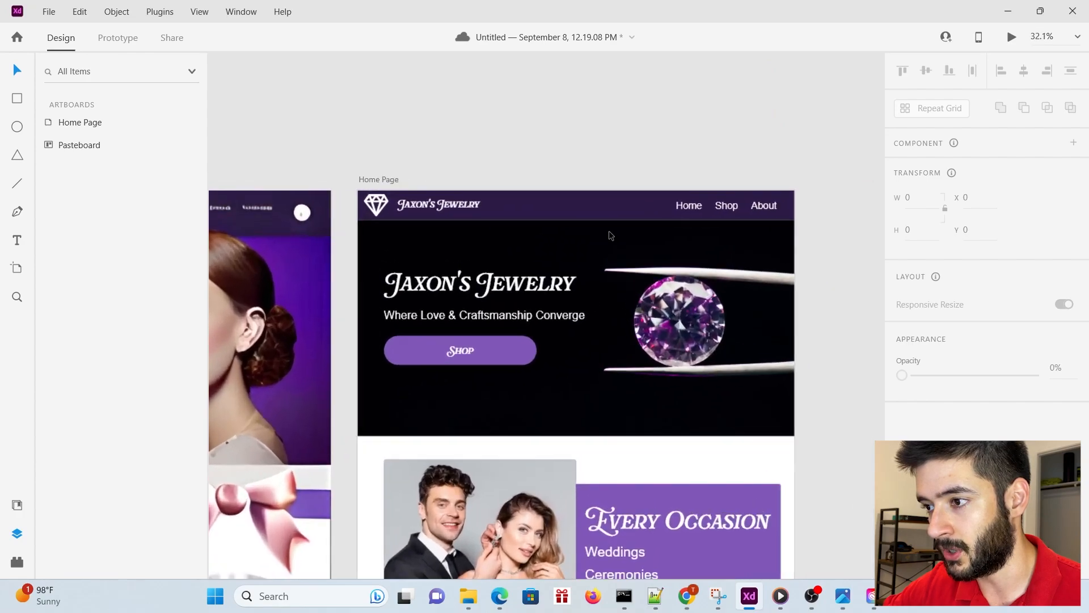
scroll(618, 250, down, 5)
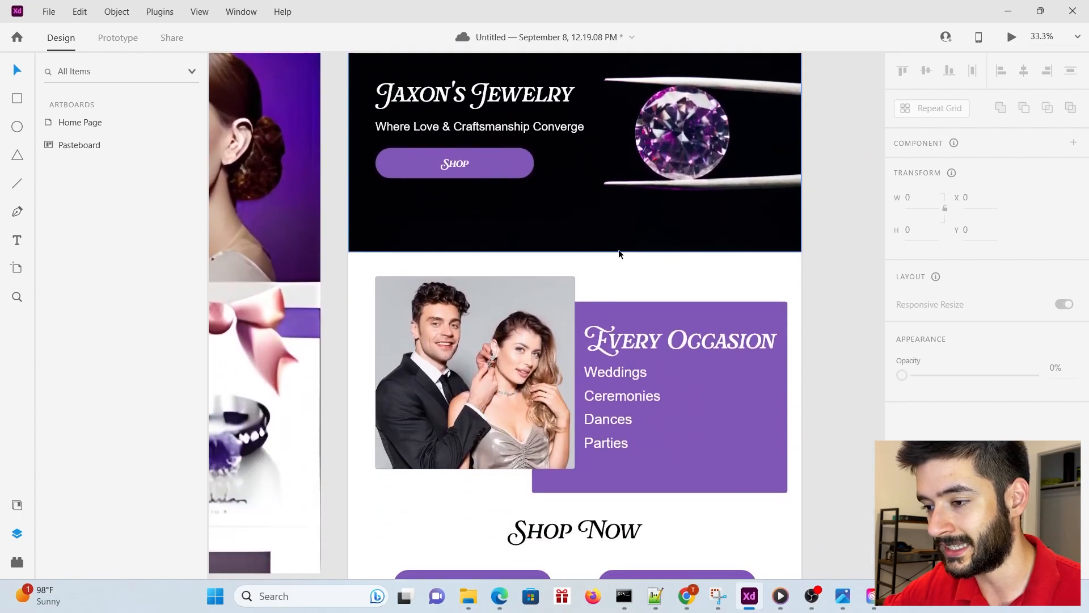
scroll(618, 249, down, 7)
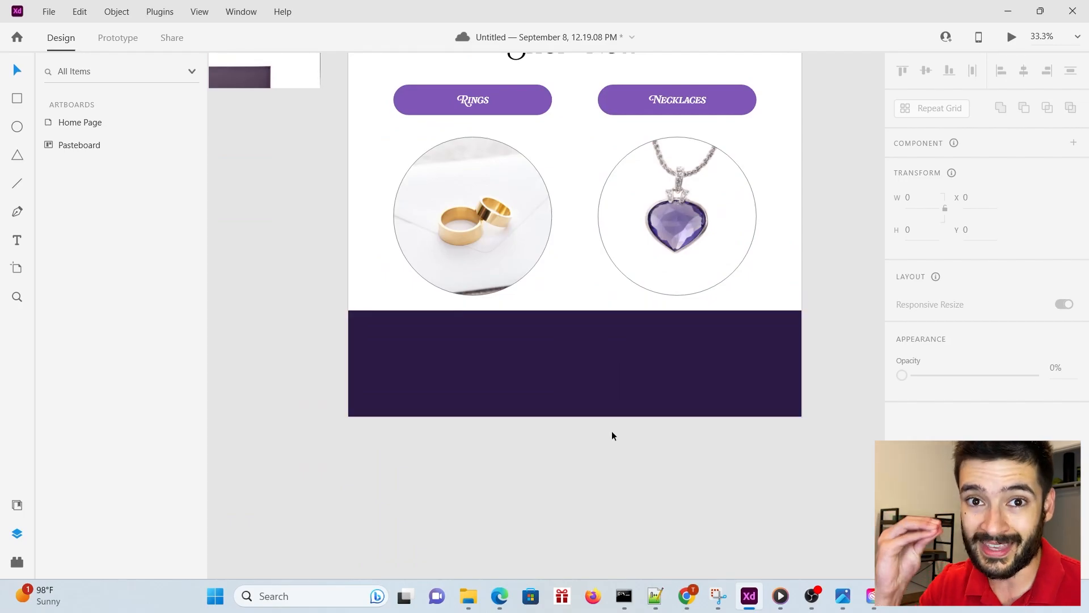
key(ctrl+v)
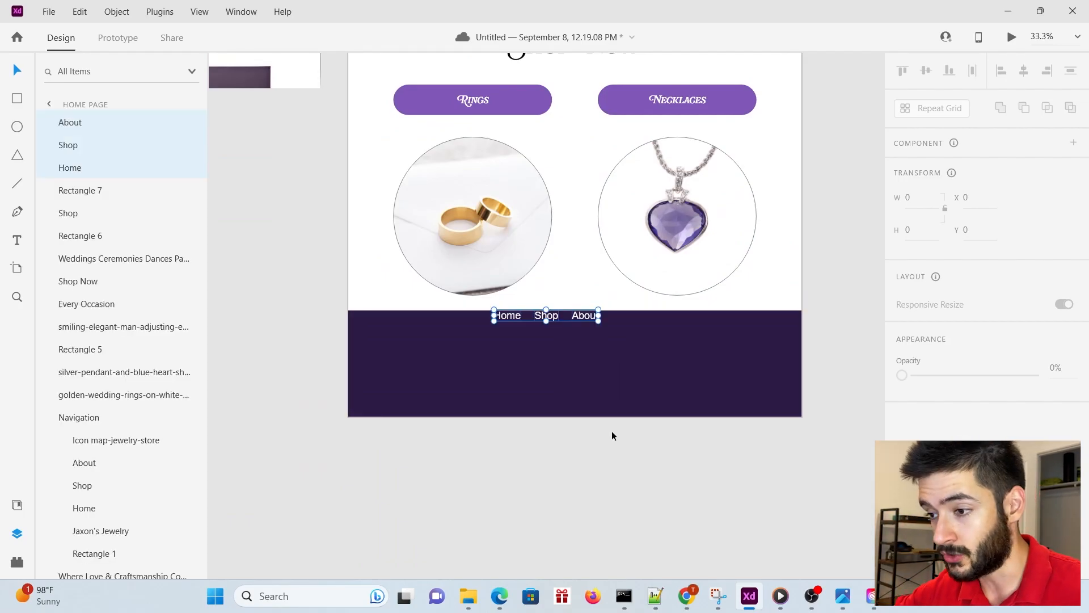
drag(555, 320, 728, 342)
Copy the navigation bar's diamond icon and Jaxon's Jewelry name, and place them in the footer left of the links
scroll(607, 523, up, 10)
scroll(607, 522, up, 5)
click(369, 183)
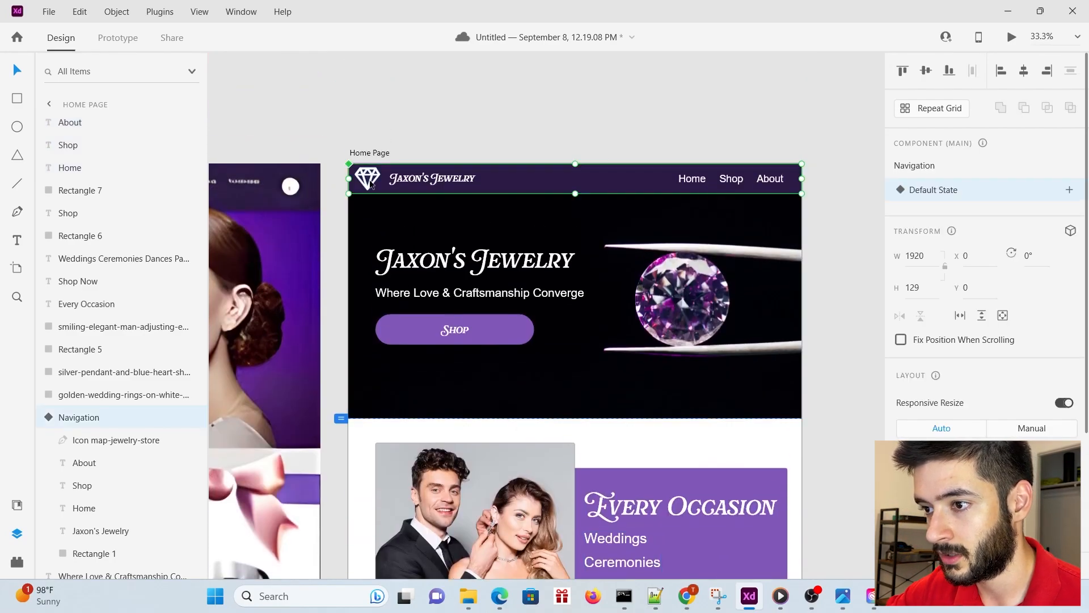
double_click(370, 185)
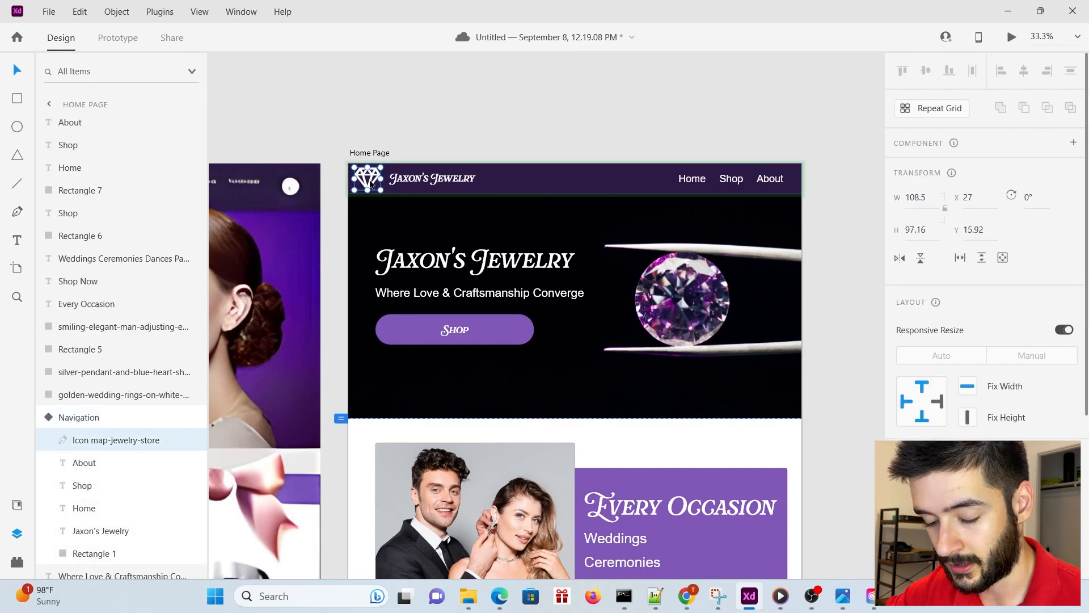
scroll(836, 386, down, 15)
click(836, 386)
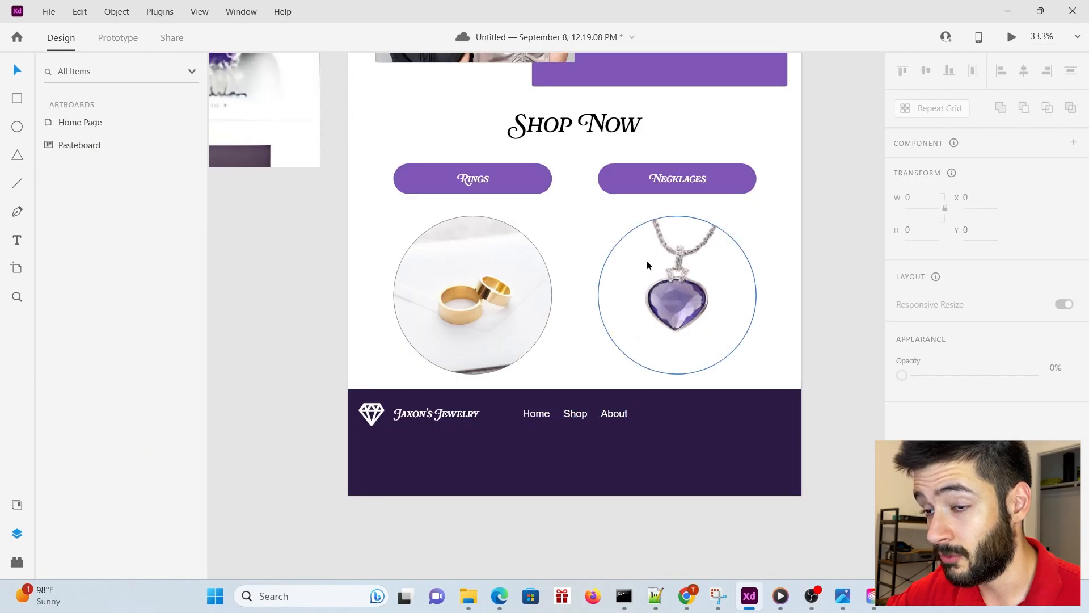
Search the Icons 4 Design plugin for "instagram" and insert the Awesome set's instagram icon
click(157, 11)
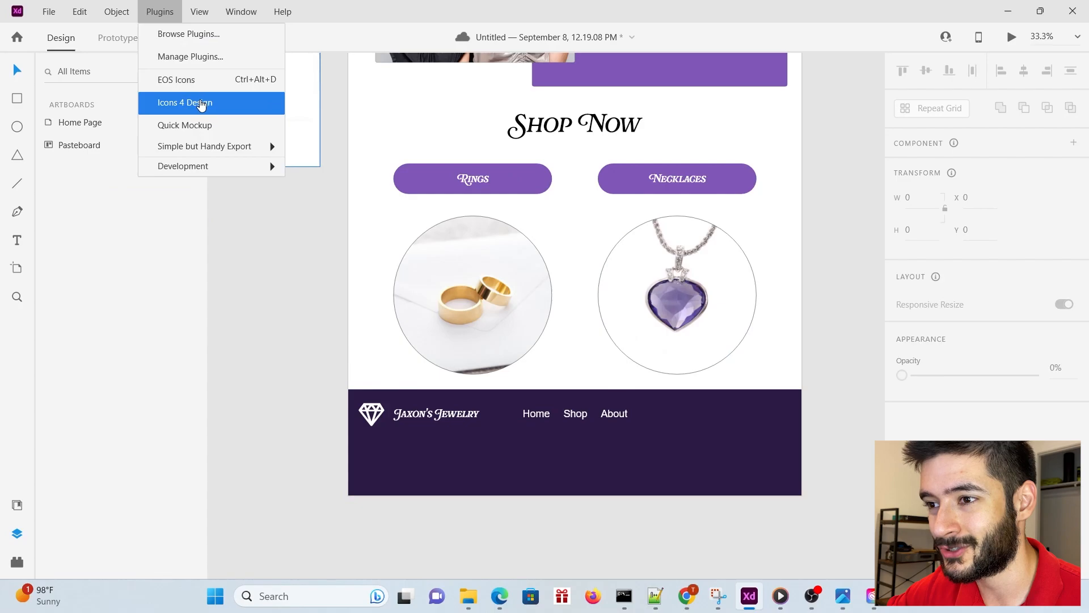
click(200, 103)
click(124, 149)
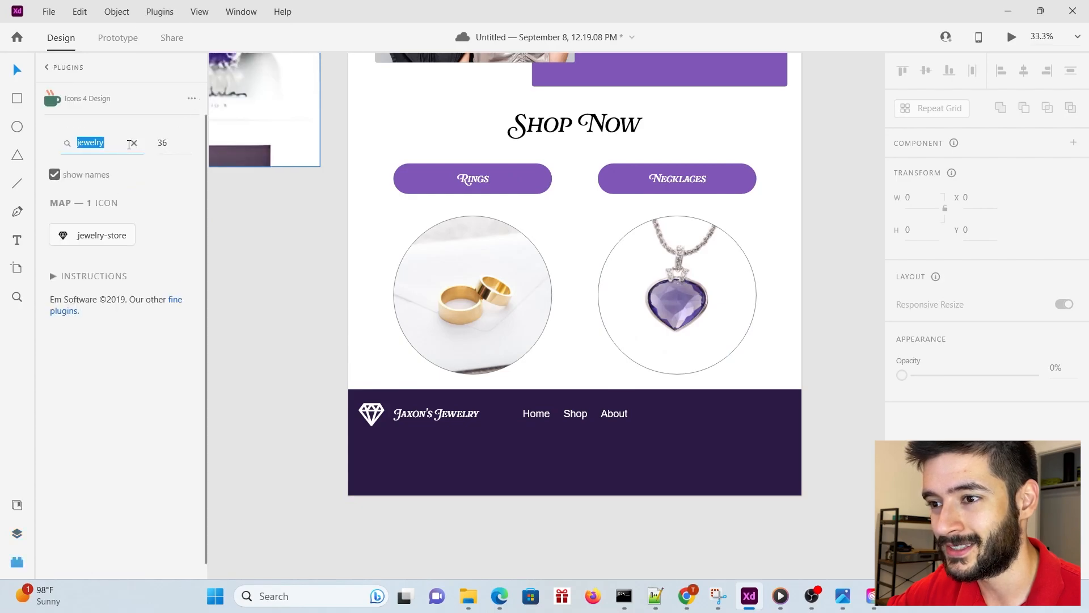
text(instagram)
click(97, 234)
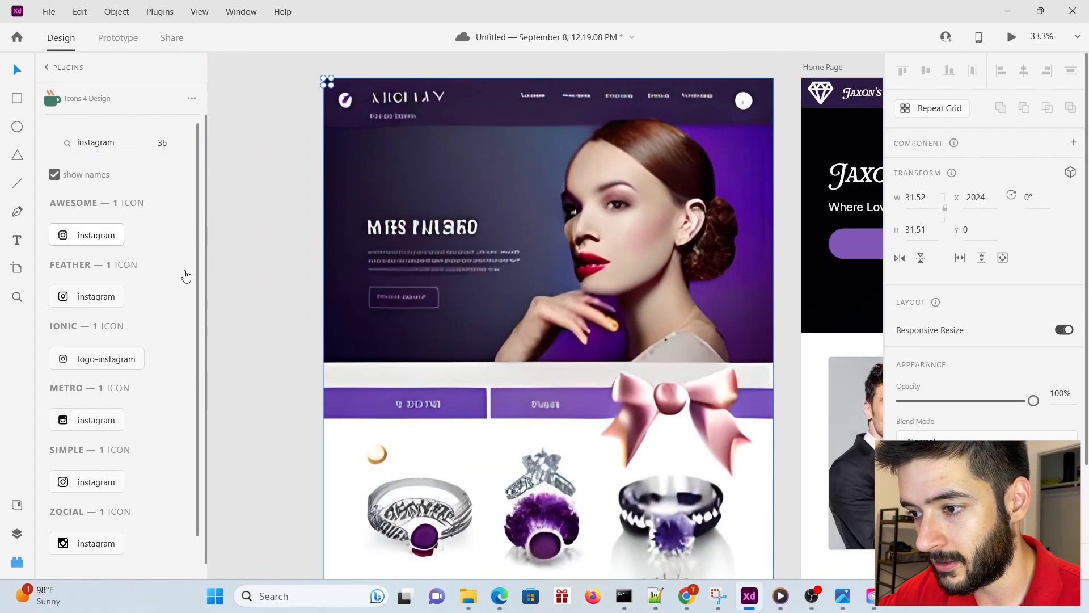
Search the plugin for "facebook", insert the facebook-square icon and enlarge it to about 184 by 184 beside the Instagram icon
drag(95, 143, 72, 145)
click(77, 142)
text(facebook)
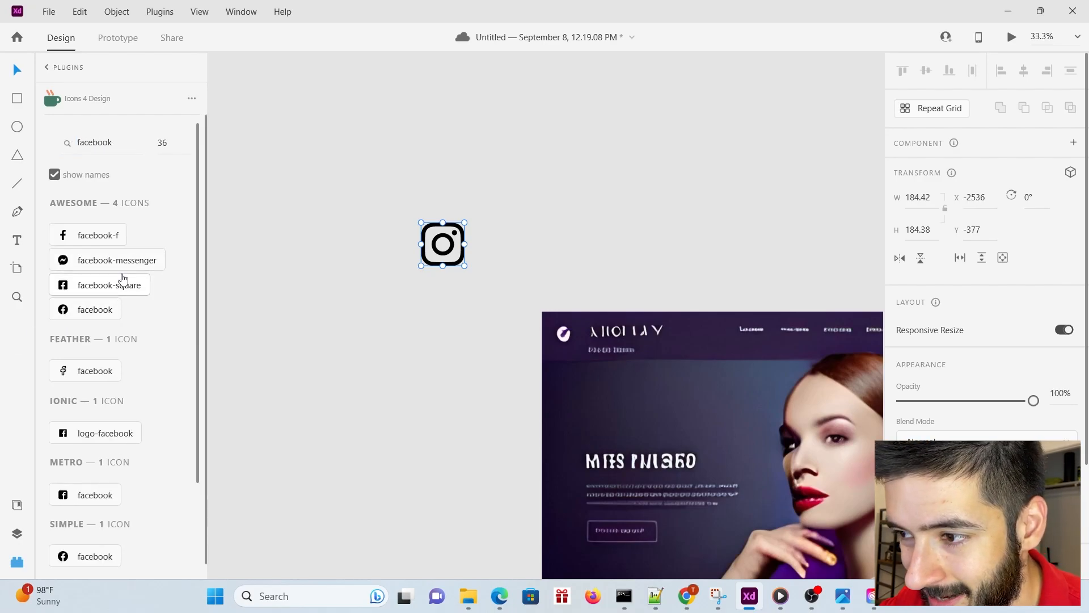
click(105, 289)
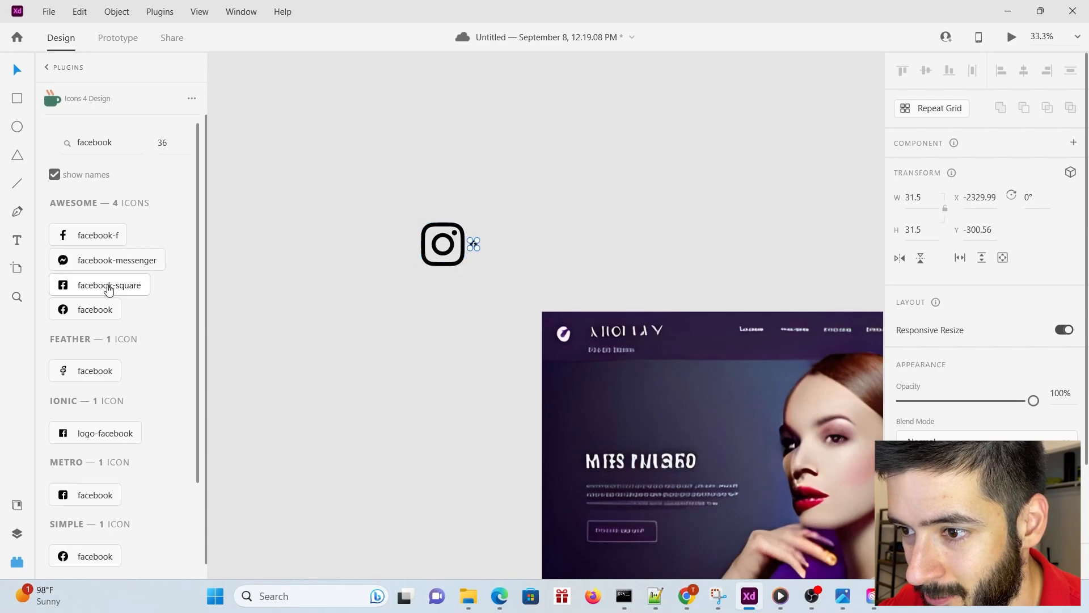
drag(475, 247, 482, 266)
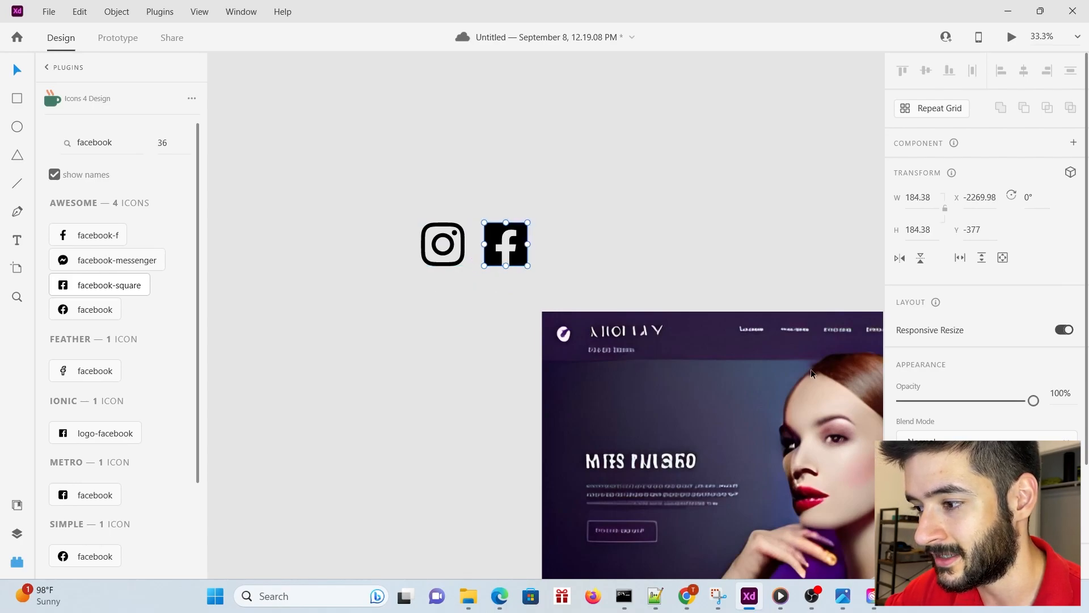
Fill the Facebook and Instagram icons with white, #FFFFFF, and move both into the footer right of the links
click(907, 471)
text(ffffff)
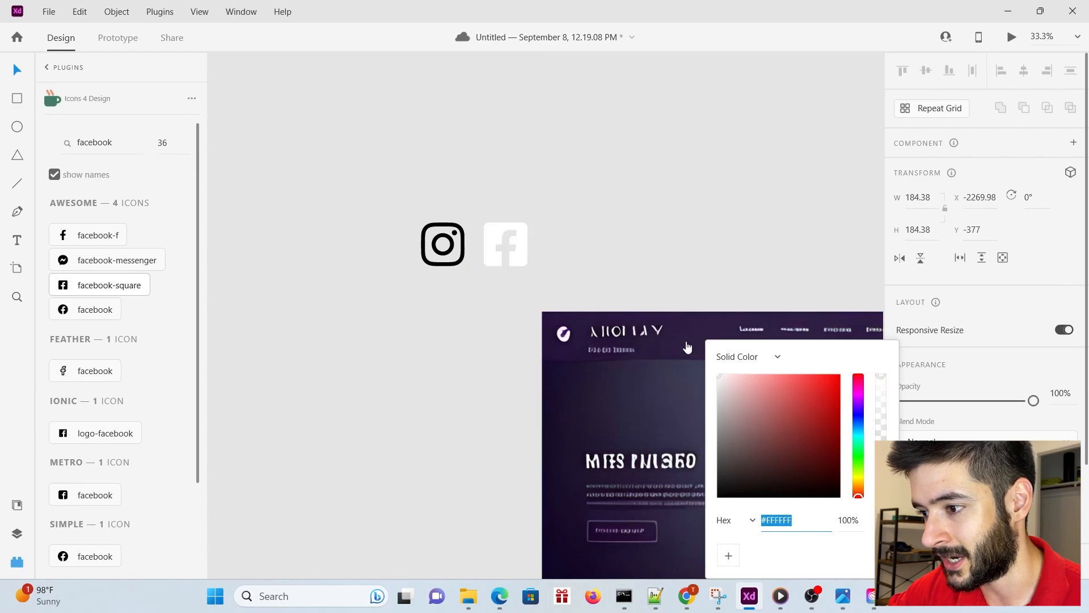
click(615, 236)
click(461, 238)
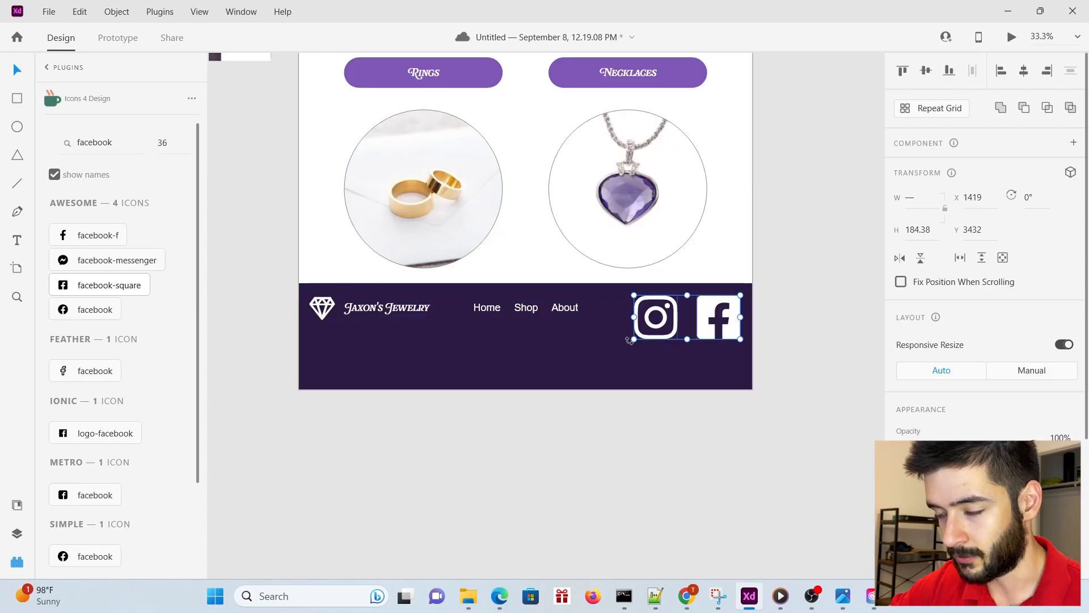
Shrink the Instagram and Facebook icons to about 103 by 103 and shift the pair inward from the footer's right edge
drag(633, 340, 673, 323)
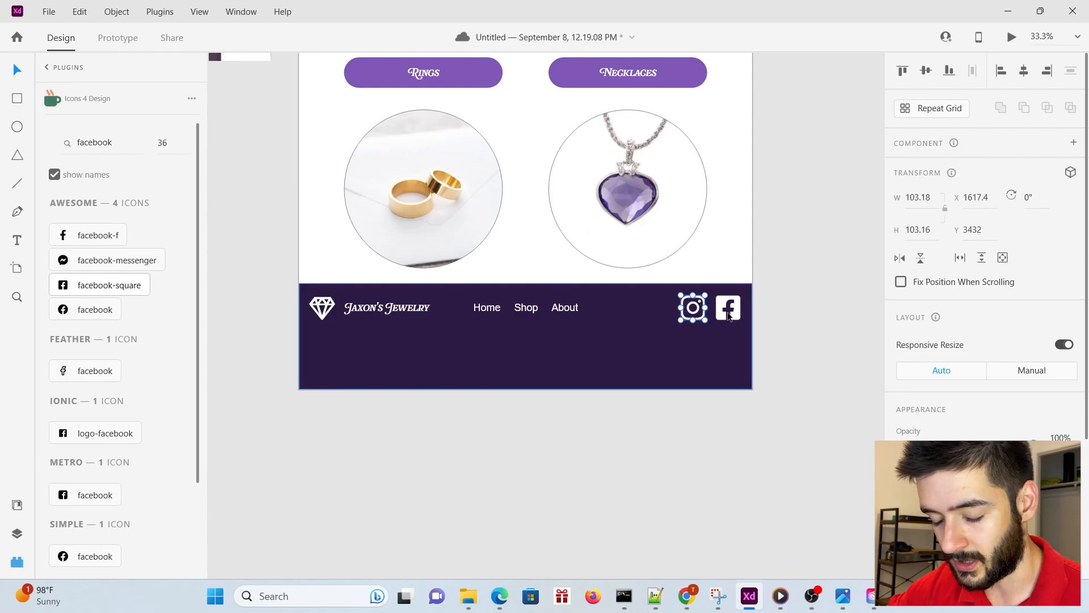
shift+click(728, 316)
drag(728, 316, 690, 307)
Shorten the footer rectangle from its lower edge to a height of about 238
click(530, 381)
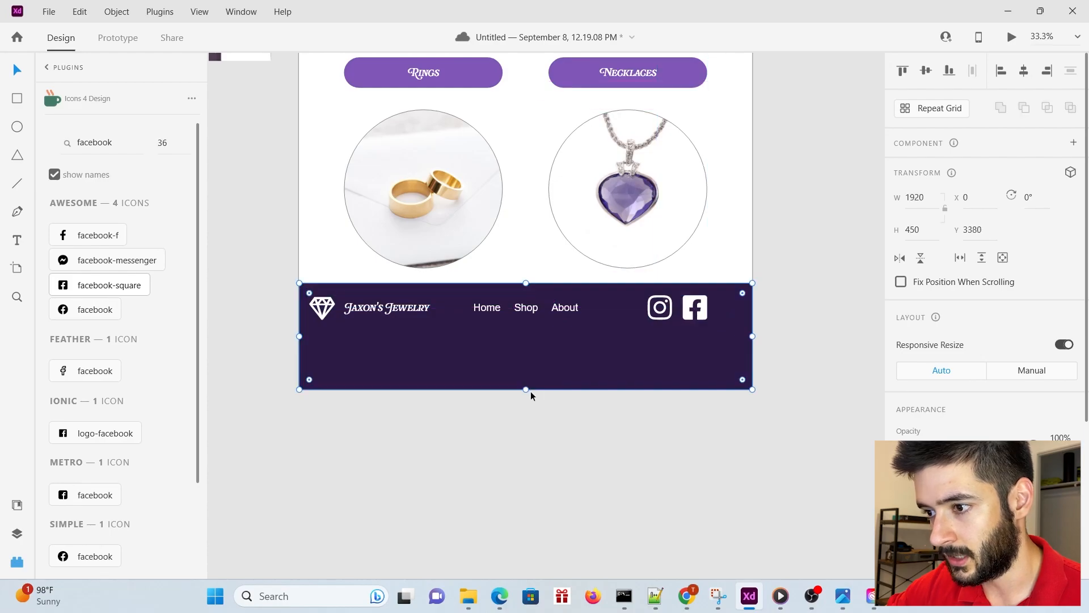
drag(523, 389, 532, 343)
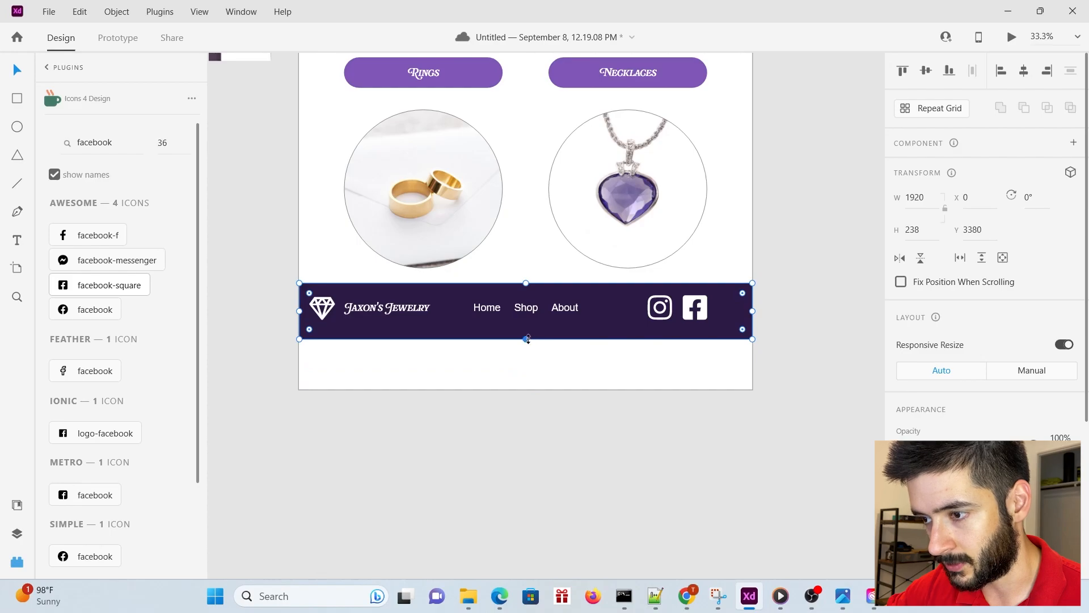
key(Escape)
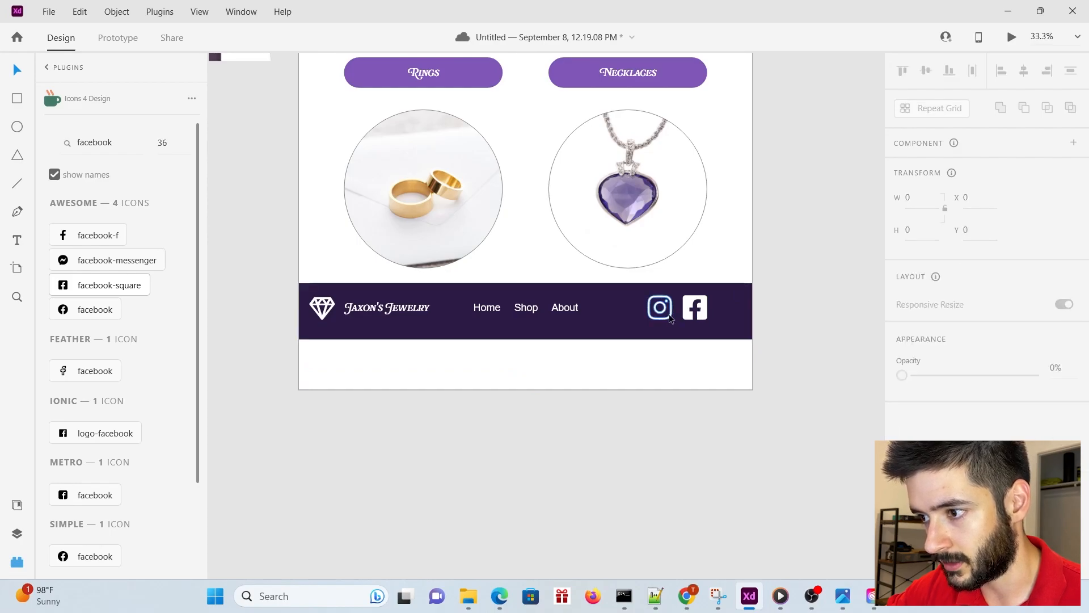
Shorten the Home Page artboard so that its lower edge meets the footer's lower edge
scroll(564, 405, down, 2)
scroll(564, 405, up, 4)
scroll(538, 364, down, 8)
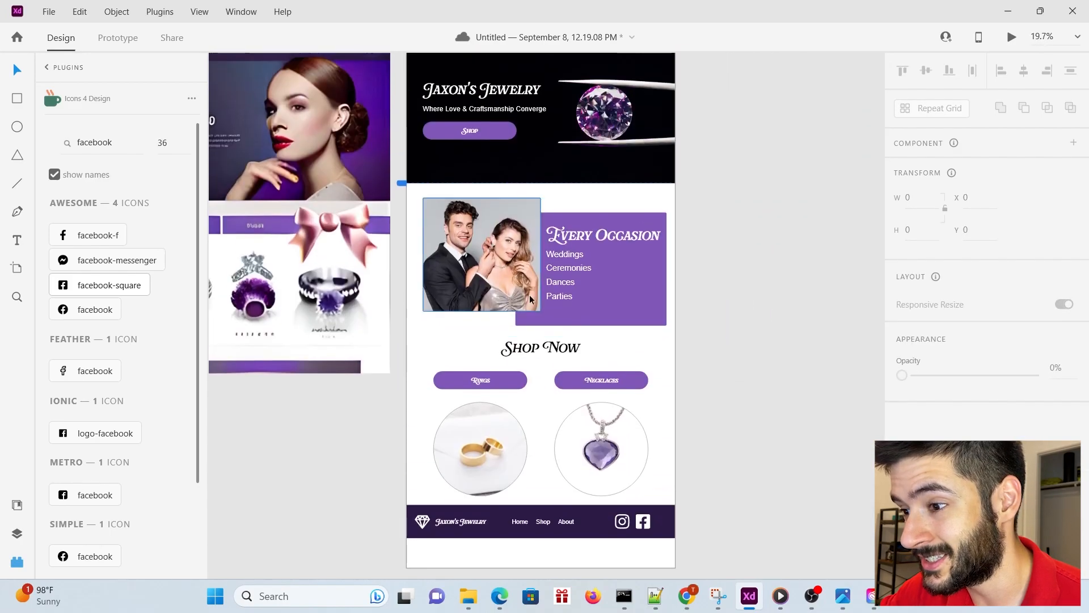
scroll(529, 294, down, 3)
scroll(525, 465, up, 9)
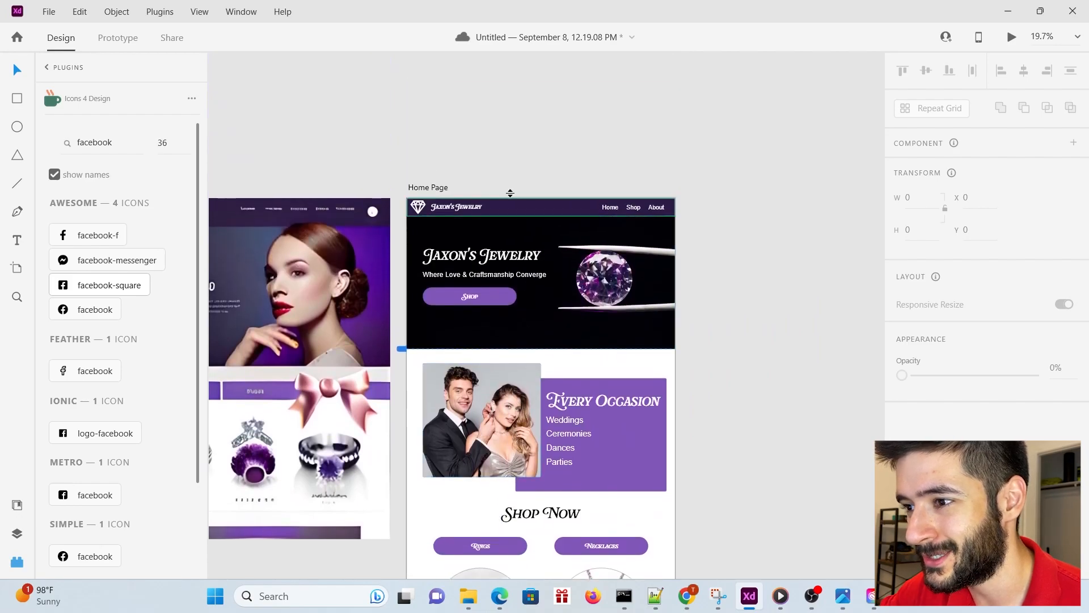
click(426, 187)
scroll(560, 274, down, 3)
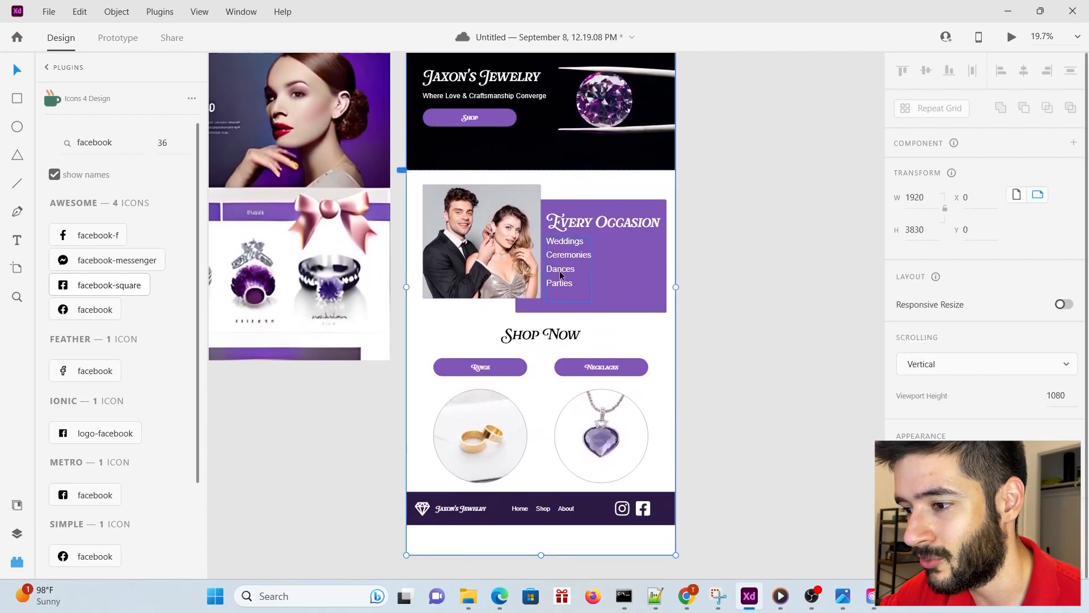
scroll(559, 274, down, 5)
scroll(550, 413, up, 6)
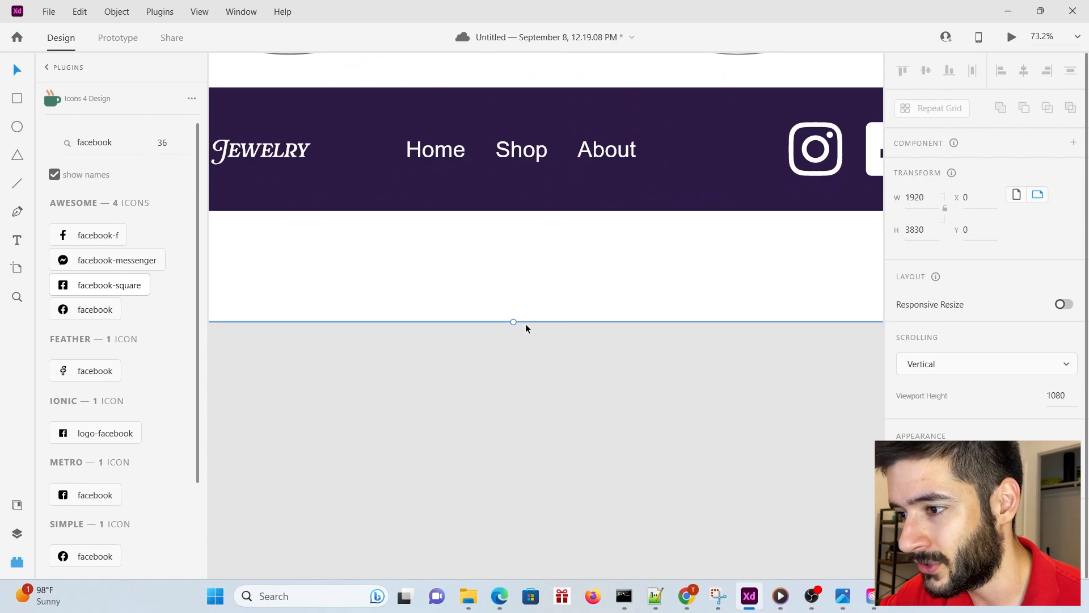
drag(515, 322, 506, 214)
scroll(533, 182, up, 7)
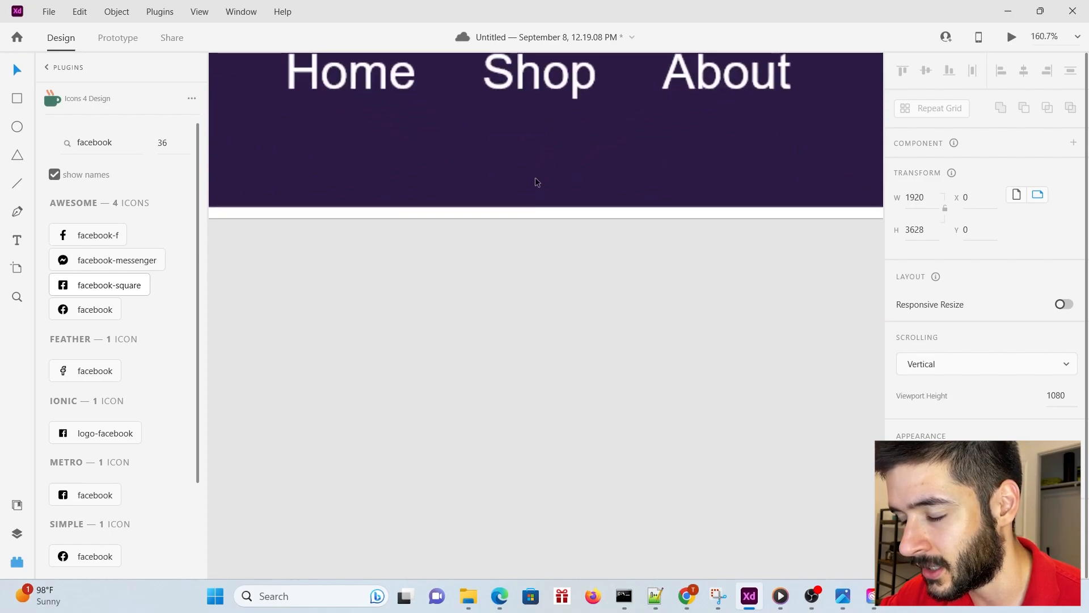
scroll(512, 202, up, 3)
drag(494, 320, 498, 278)
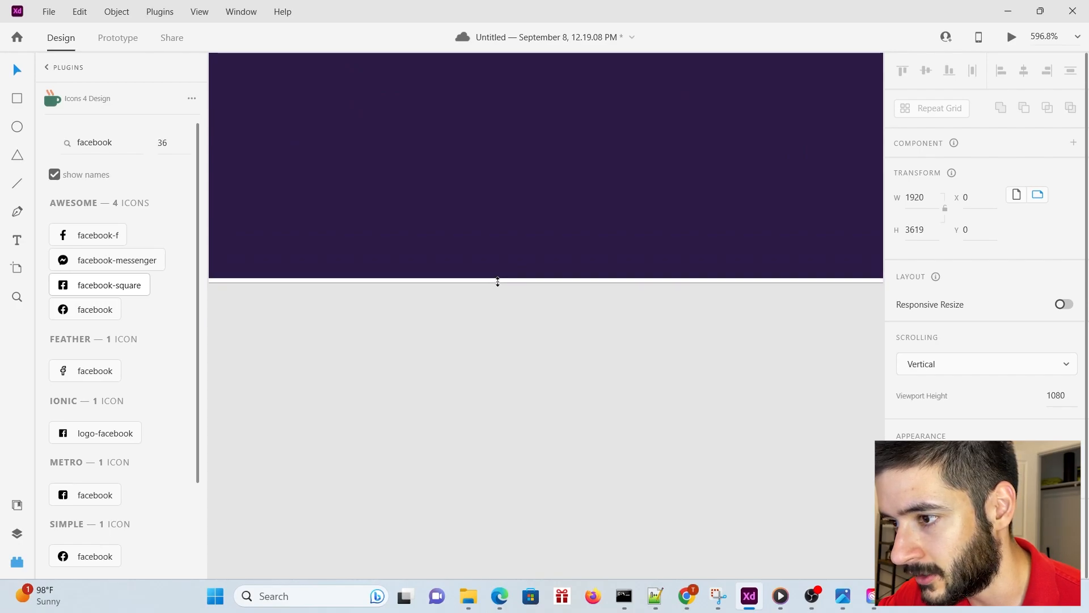
click(524, 372)
Combine the footer rectangle, logo, brand text, navigation links and social icons into one component
scroll(527, 371, down, 15)
drag(275, 424, 772, 315)
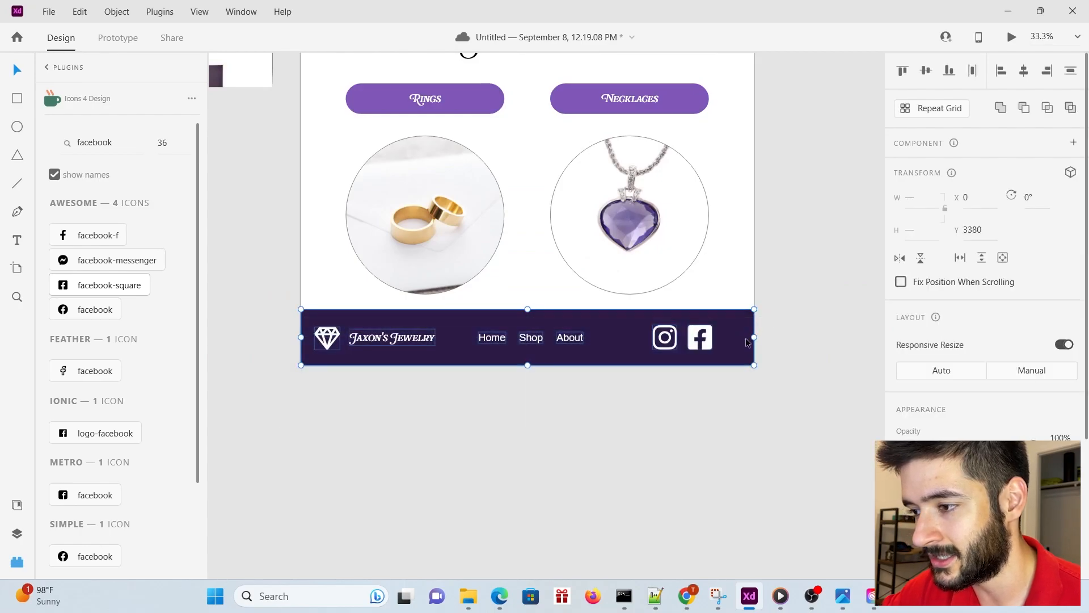
right_click(745, 342)
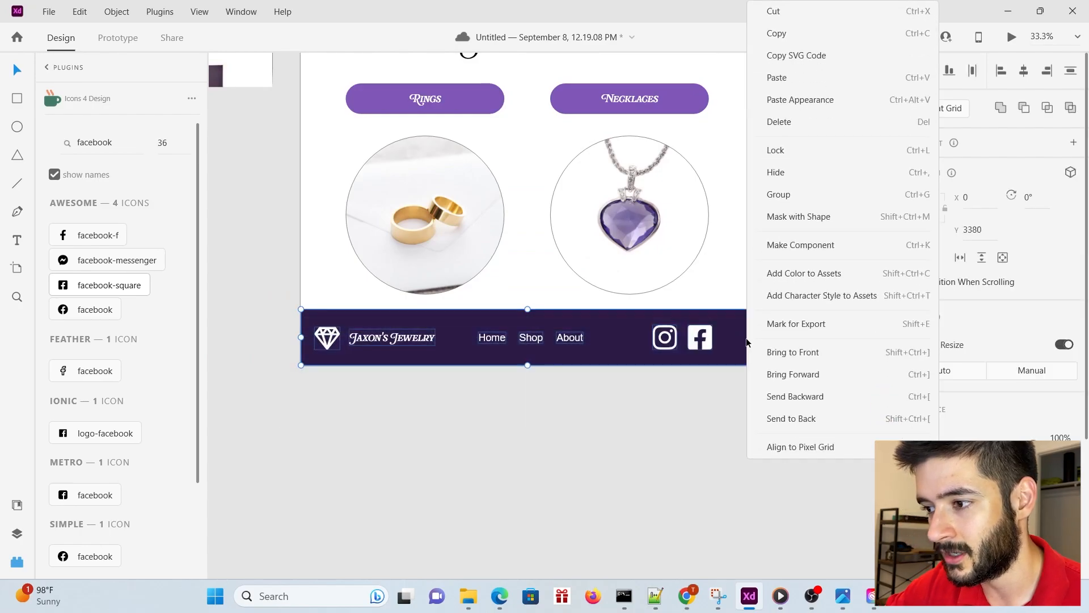
click(846, 250)
Rename the new footer component as Footer
click(25, 533)
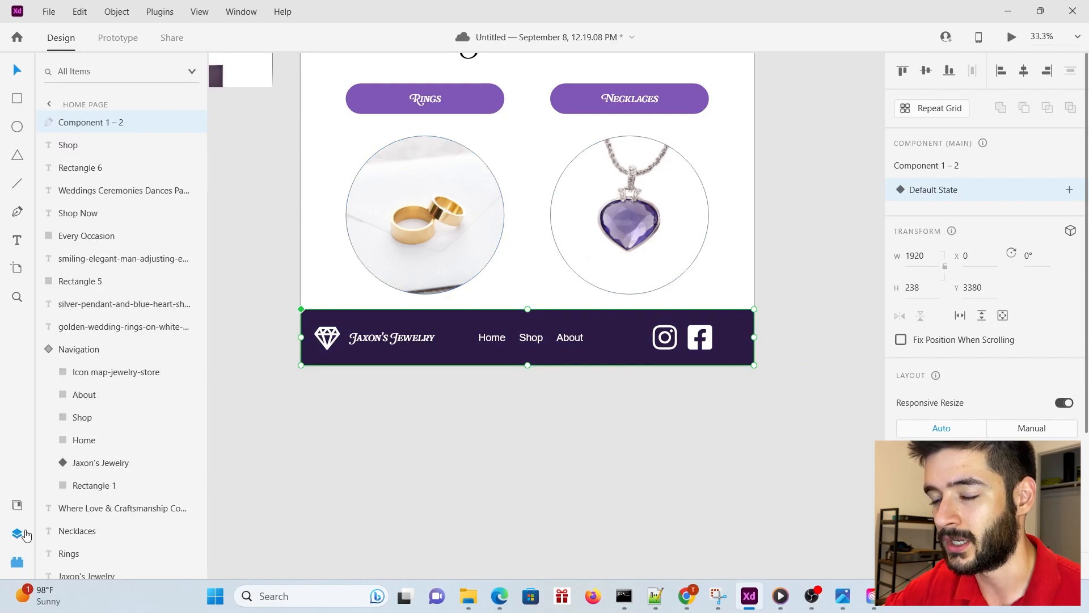
click(96, 133)
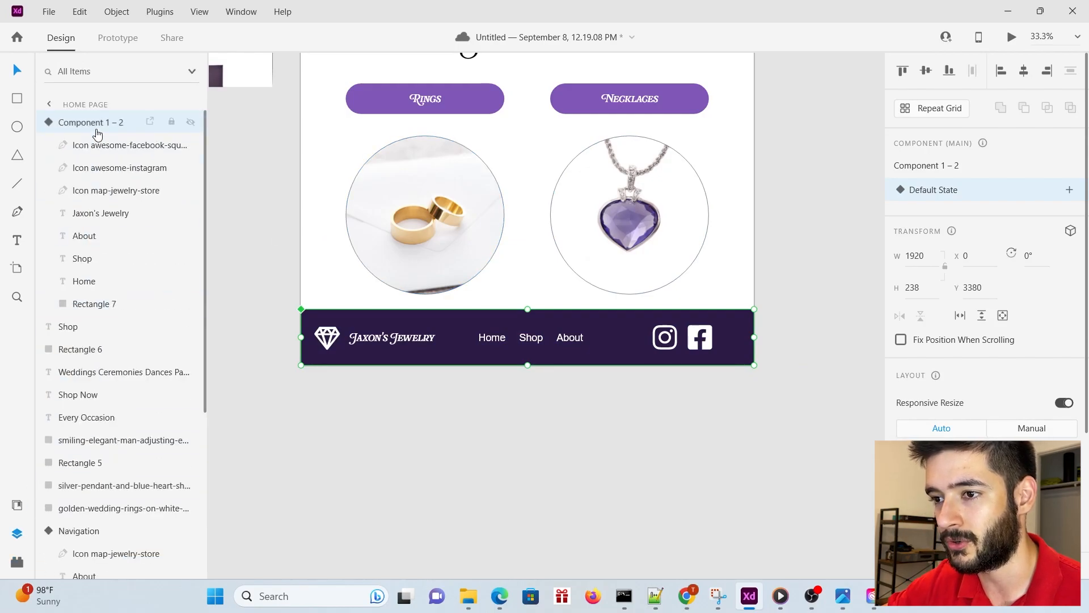
double_click(96, 122)
text(Footer)
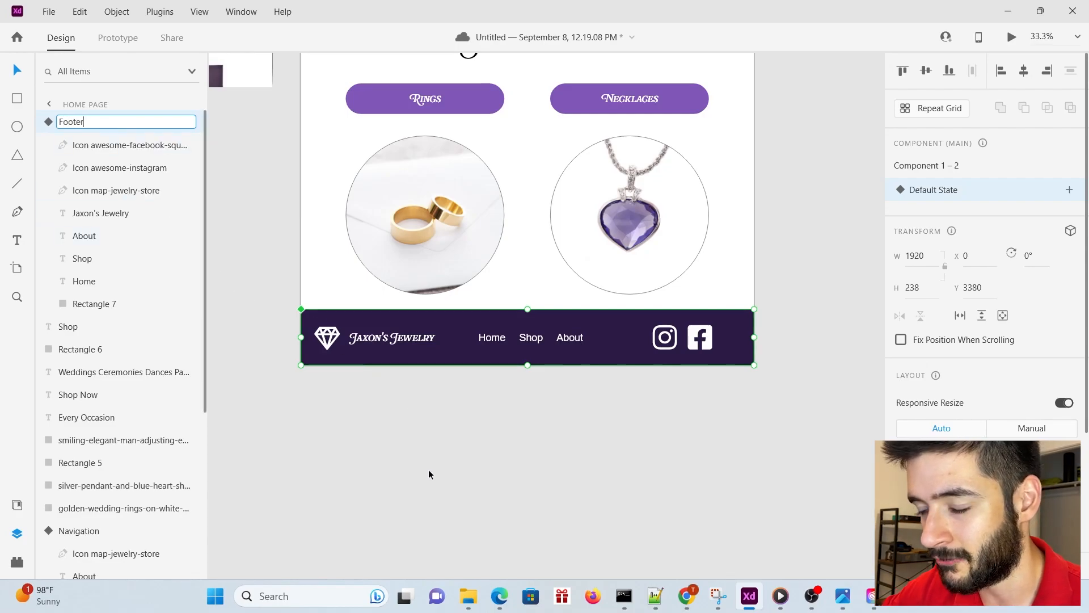
click(428, 468)
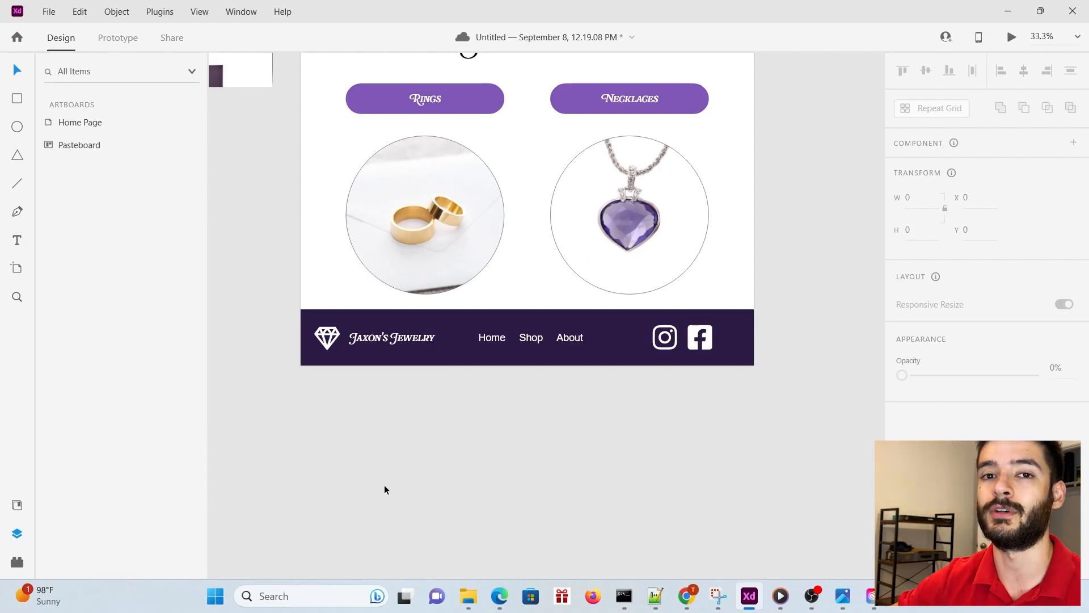
Place a copy of the Footer component below the artboard and try replacing its brand text with "fsladfjasldfj"
click(433, 361)
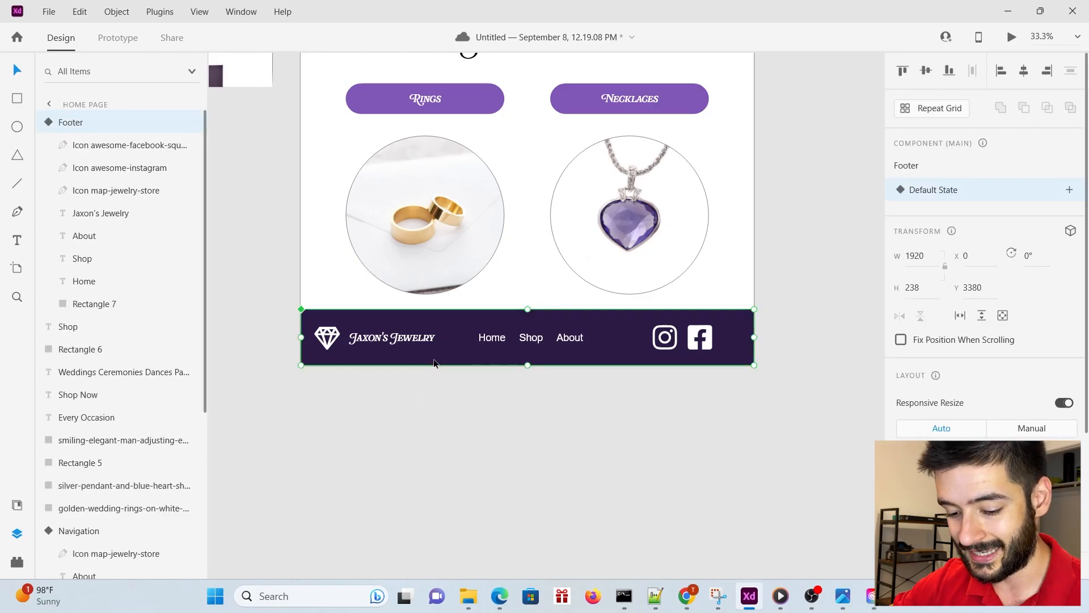
drag(433, 359, 435, 448)
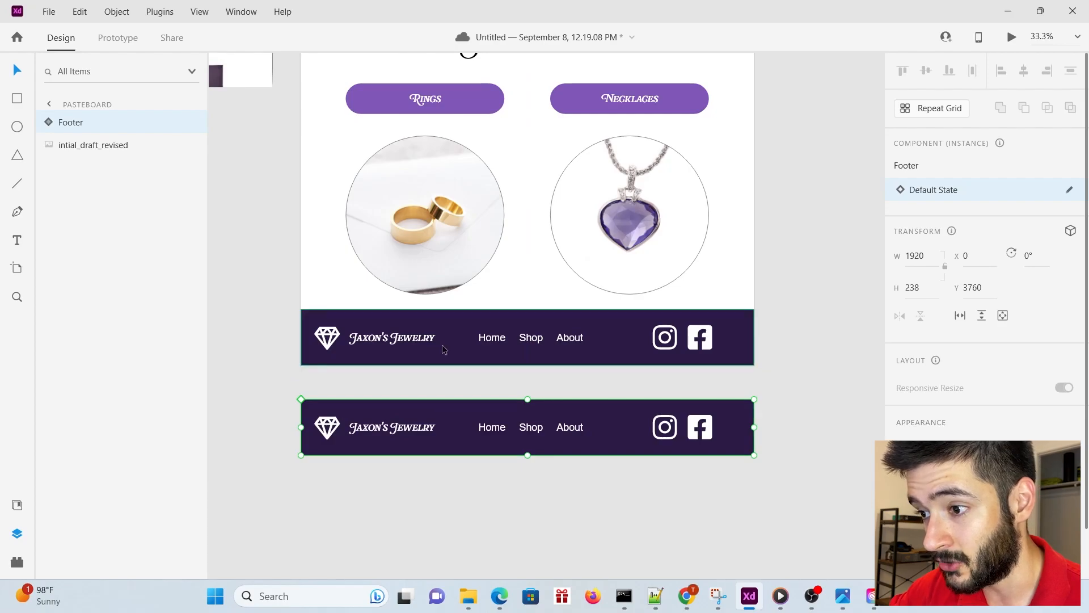
double_click(405, 429)
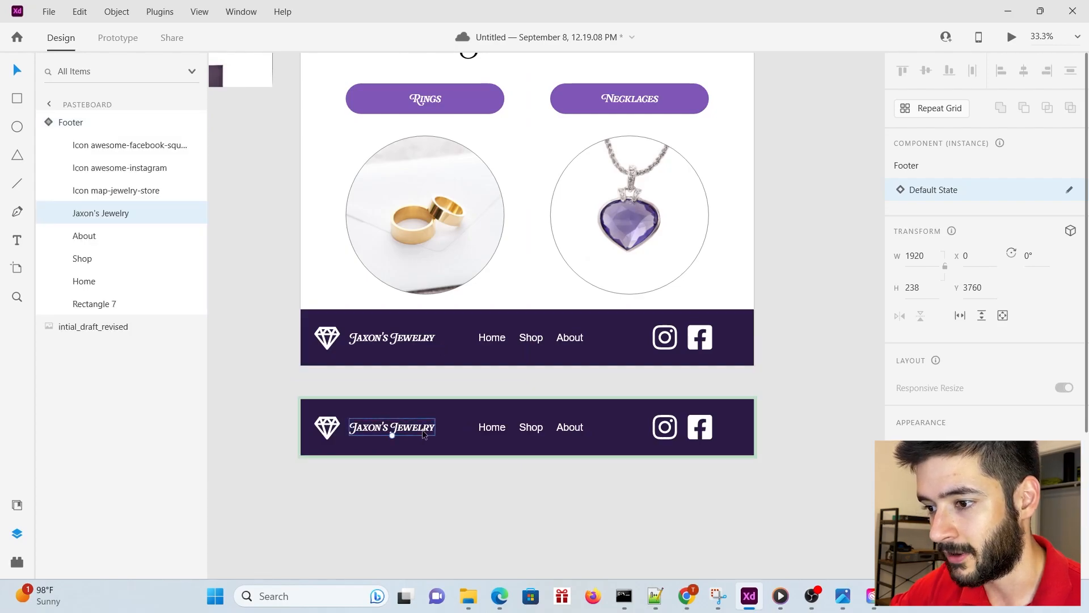
double_click(405, 429)
text(fsladfjasldfj)
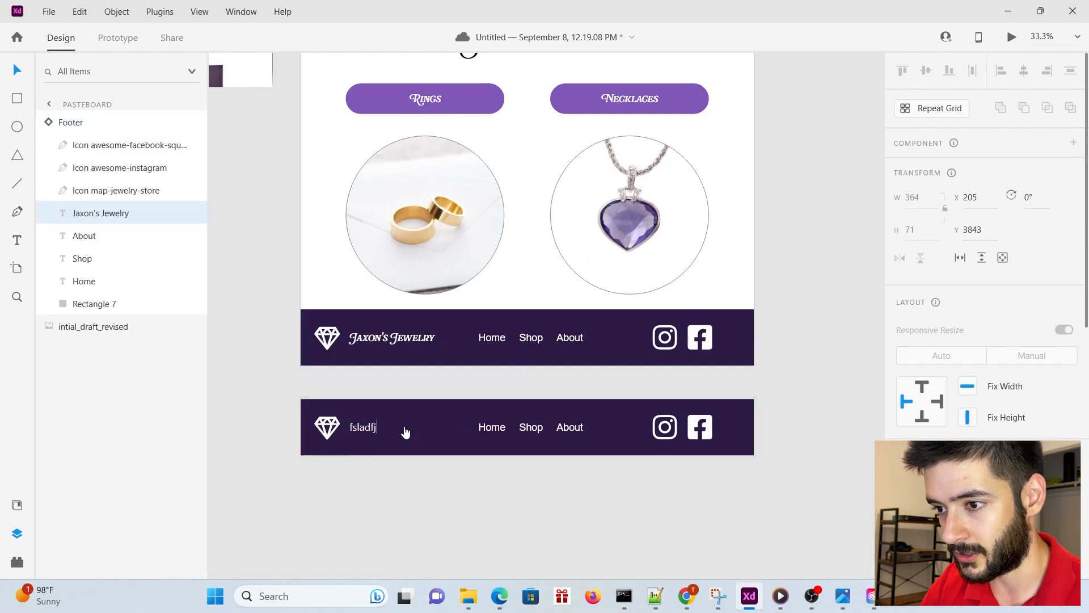
key(Escape)
key(ctrl+z)
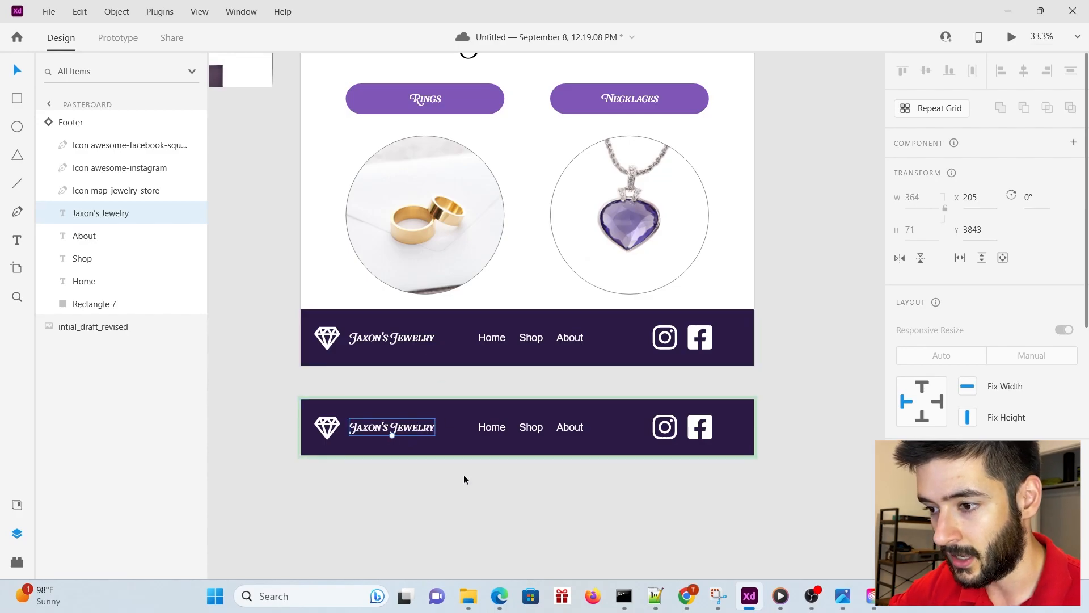
Replace the brand text in the main Footer component with "fasfadfasdfa"
click(399, 340)
double_click(398, 339)
double_click(399, 338)
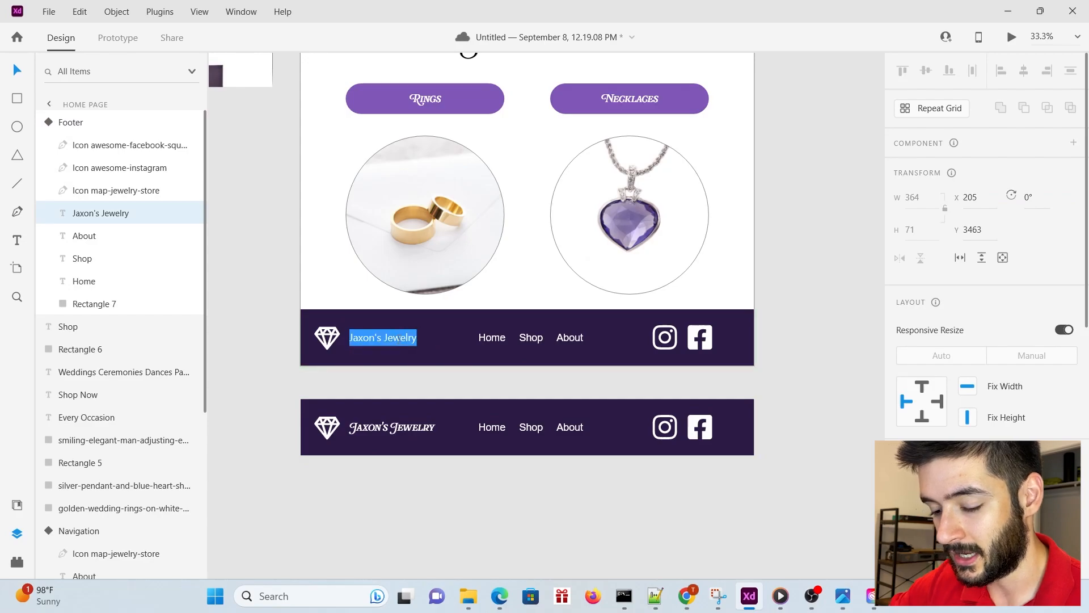
text(fasfadfasdfa)
key(Escape)
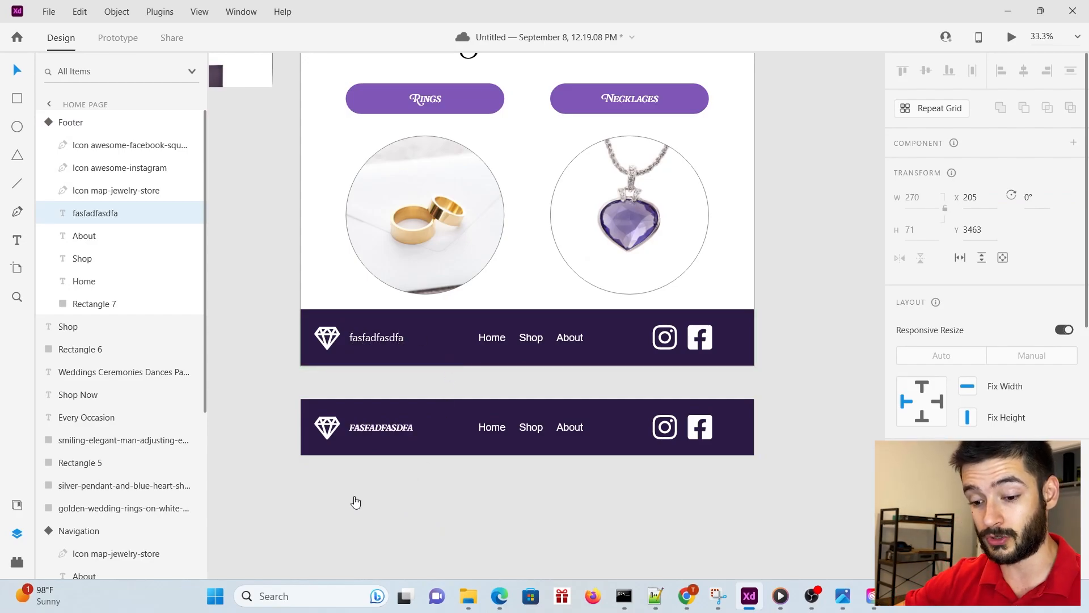
Undo the test edit of the brand text in the main Footer component
key(BackSpace)
key(BackSpace)
key(BackSpace)
key(BackSpace)
key(BackSpace)
key(BackSpace)
key(BackSpace)
key(BackSpace)
key(BackSpace)
key(BackSpace)
key(BackSpace)
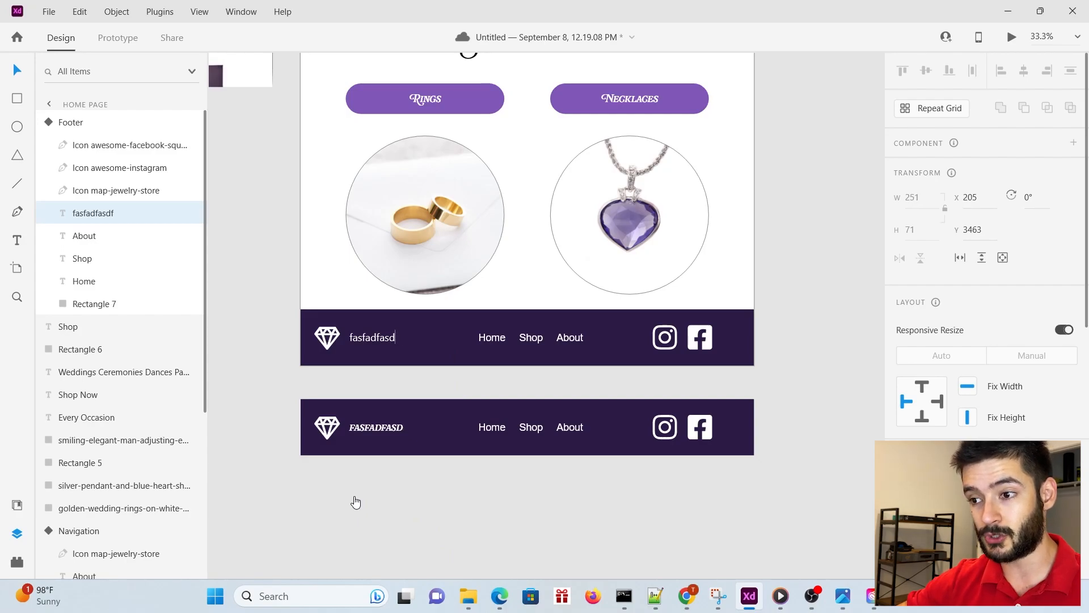
key(ctrl+z)
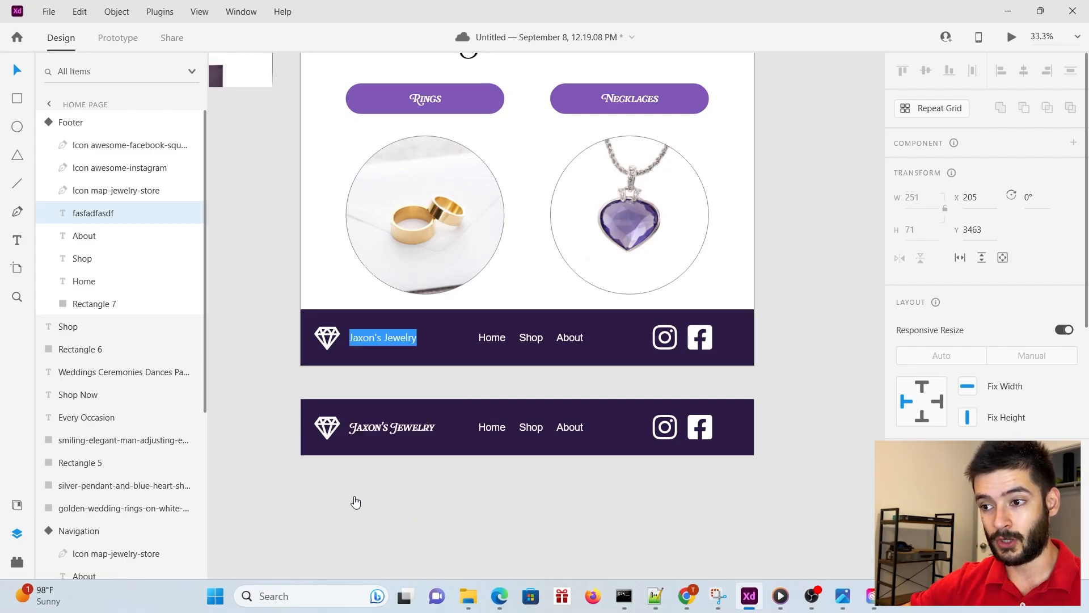
key(Escape)
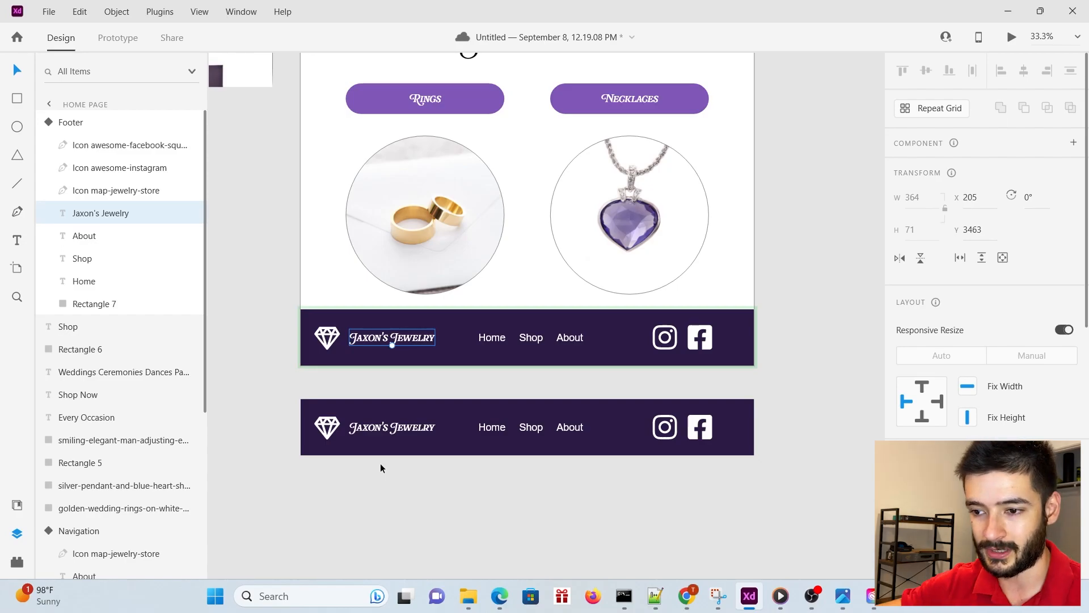
Collapse the Footer component's layers and look through the remaining Home Page layers, including the Navigation component
click(47, 123)
click(47, 123)
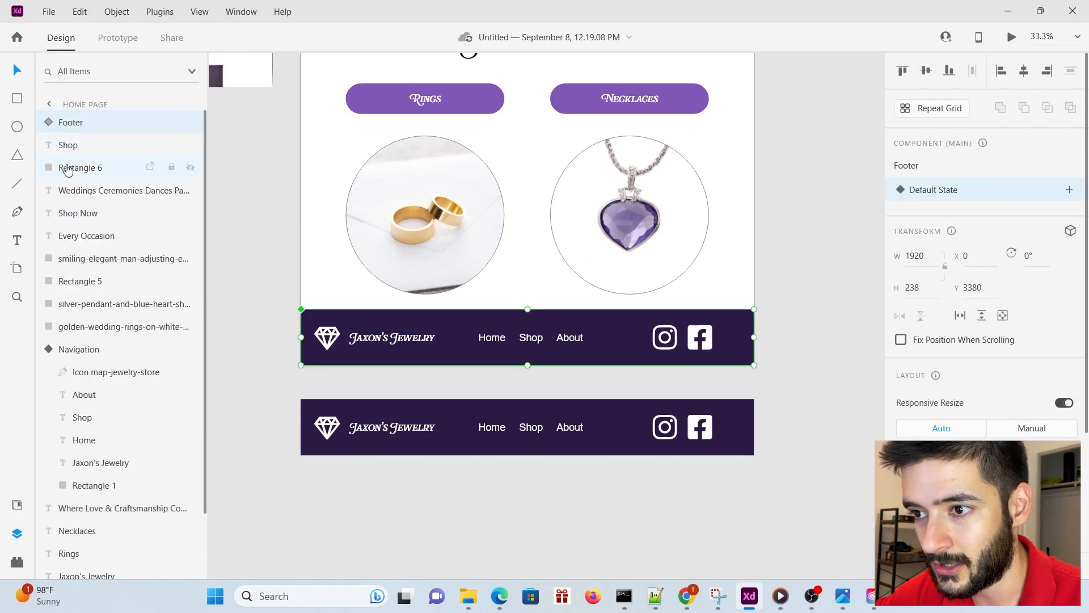
scroll(85, 391, down, 2)
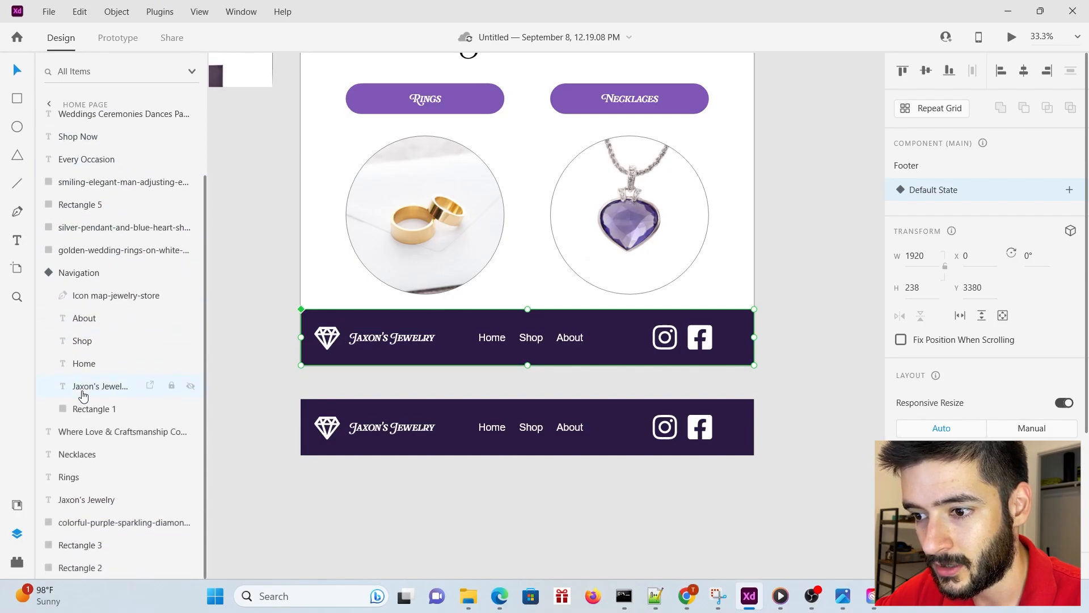
scroll(104, 521, up, 2)
Move the Footer copy onto the Home Page artboard, just above the original footer
drag(440, 412, 440, 322)
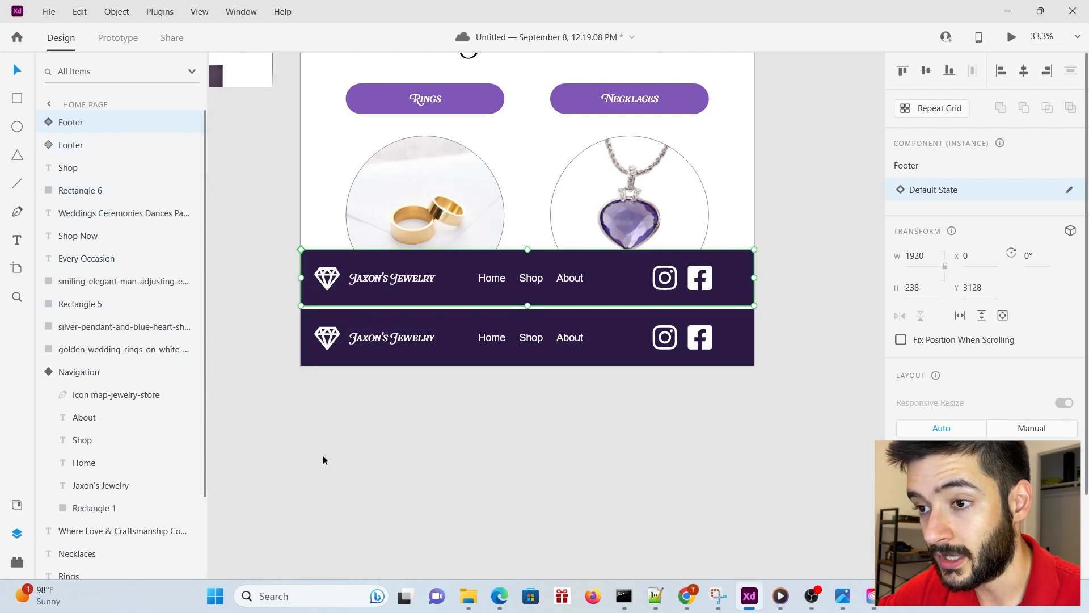
click(338, 478)
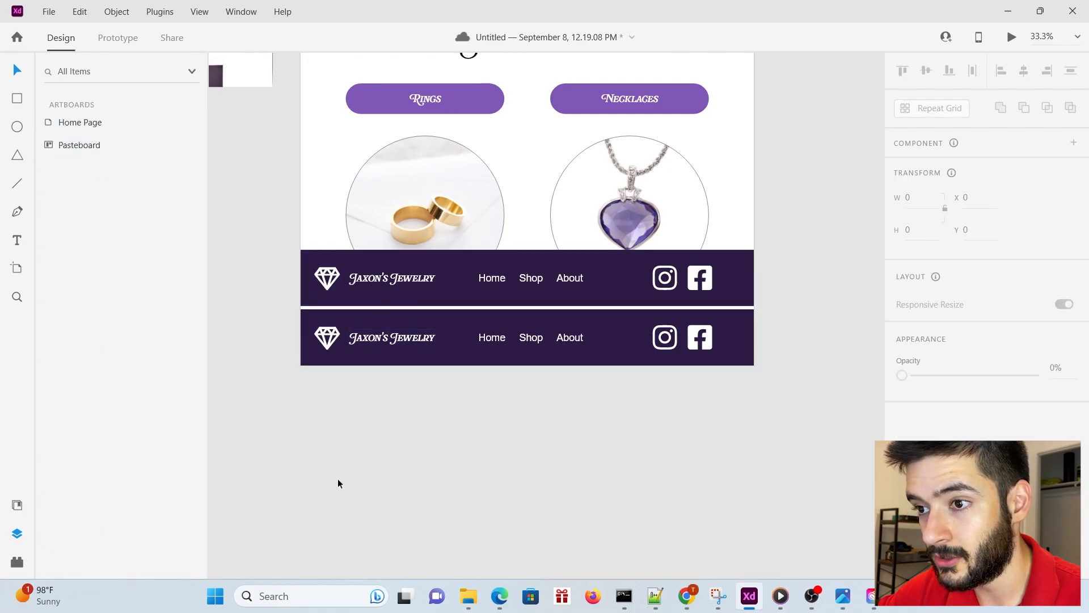
click(519, 157)
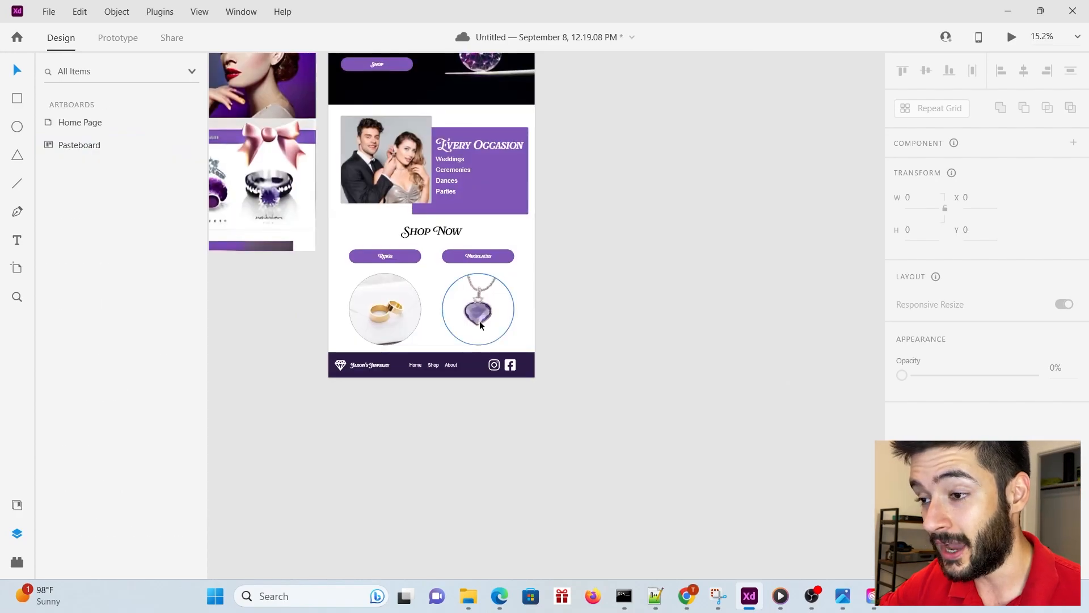
Review the whole Home Page design from the navigation bar and hero section down to the footer
scroll(480, 323, up, 5)
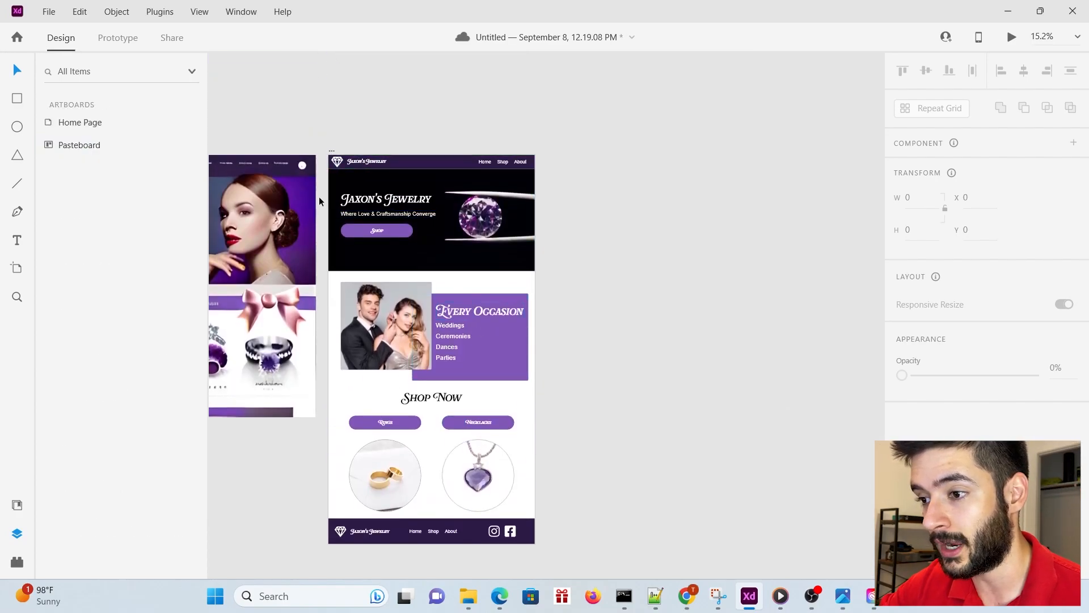
scroll(319, 196, up, 2)
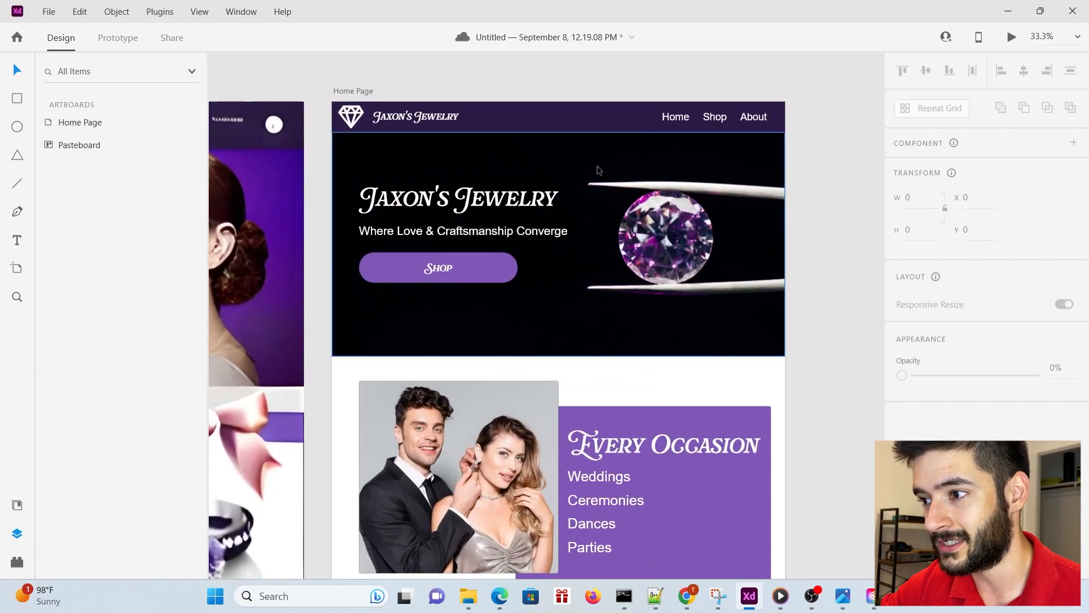
scroll(597, 165, down, 5)
scroll(597, 165, down, 4)
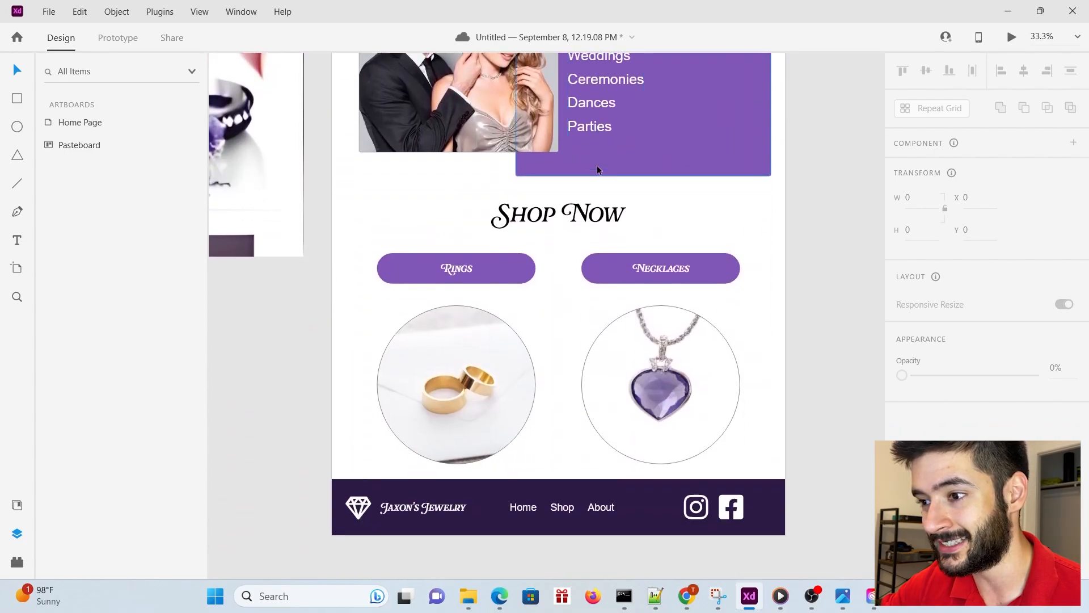
scroll(597, 165, up, 2)
scroll(597, 168, down, 1)
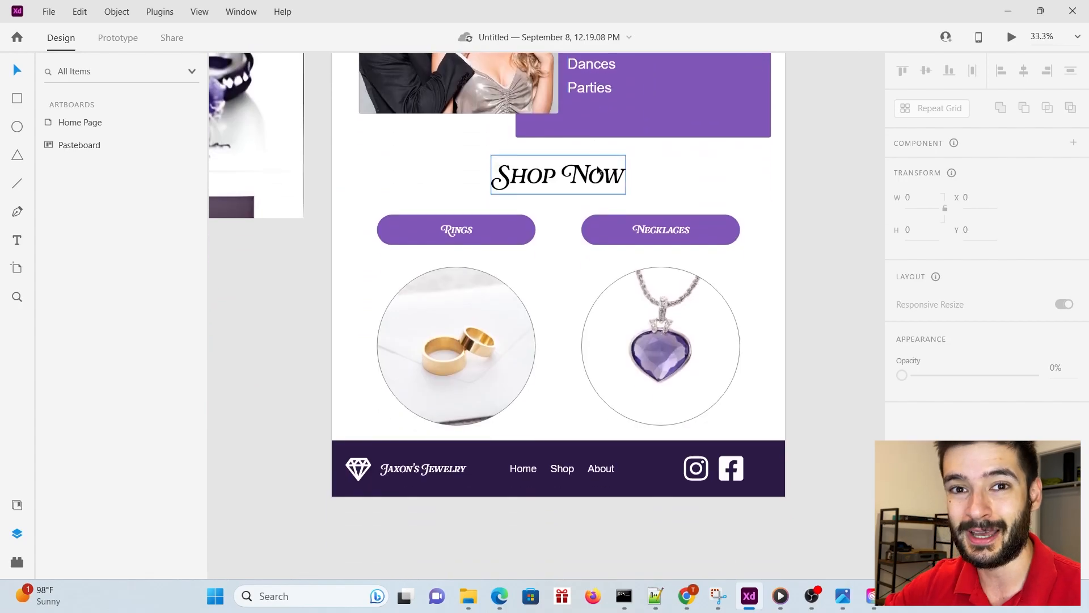
scroll(598, 168, up, 6)
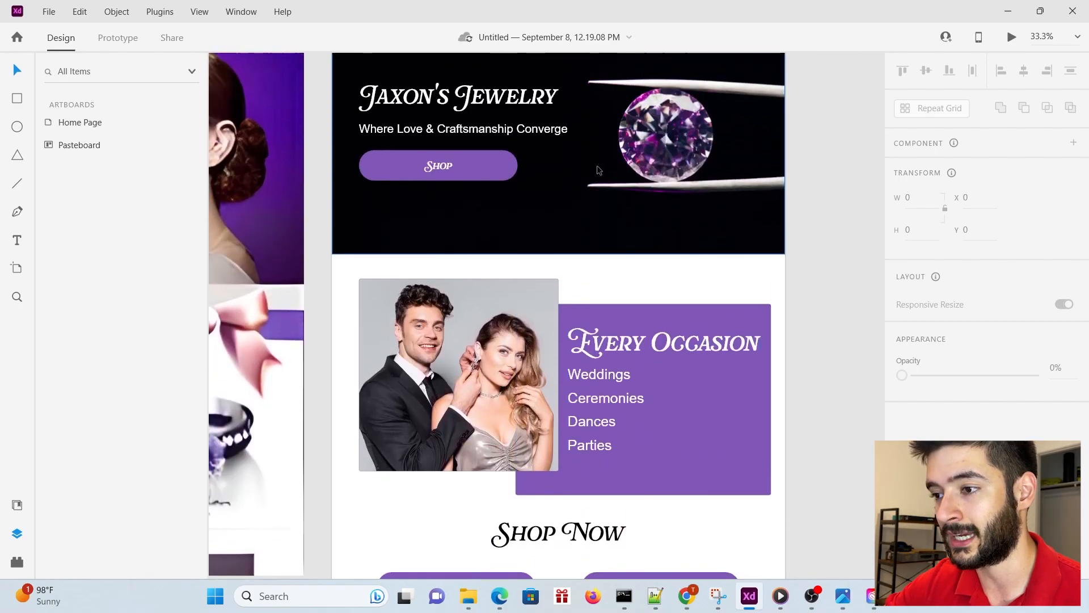
scroll(599, 170, up, 1)
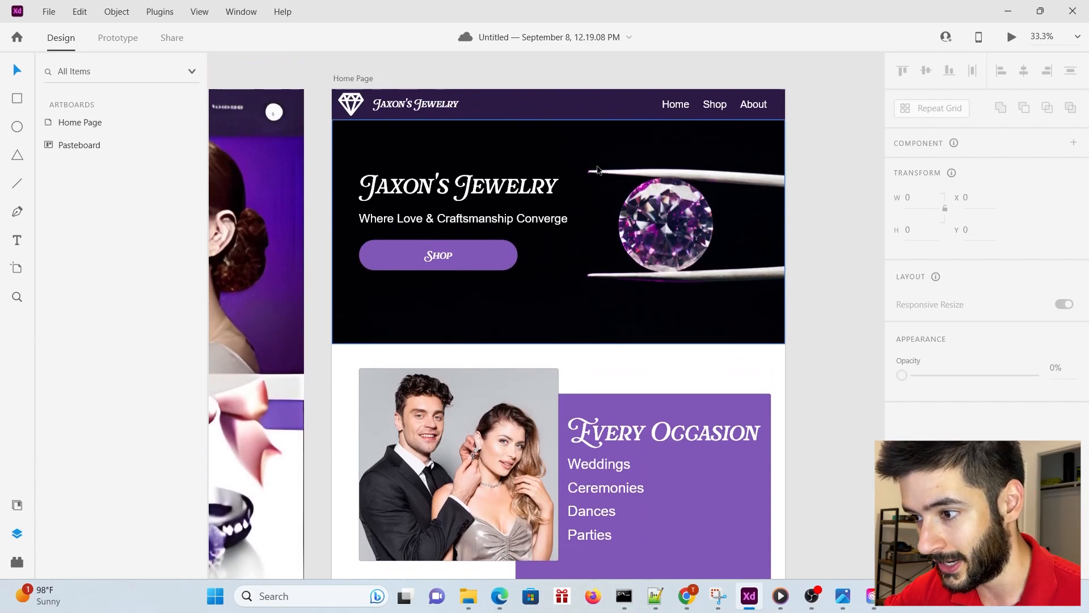
scroll(597, 169, down, 6)
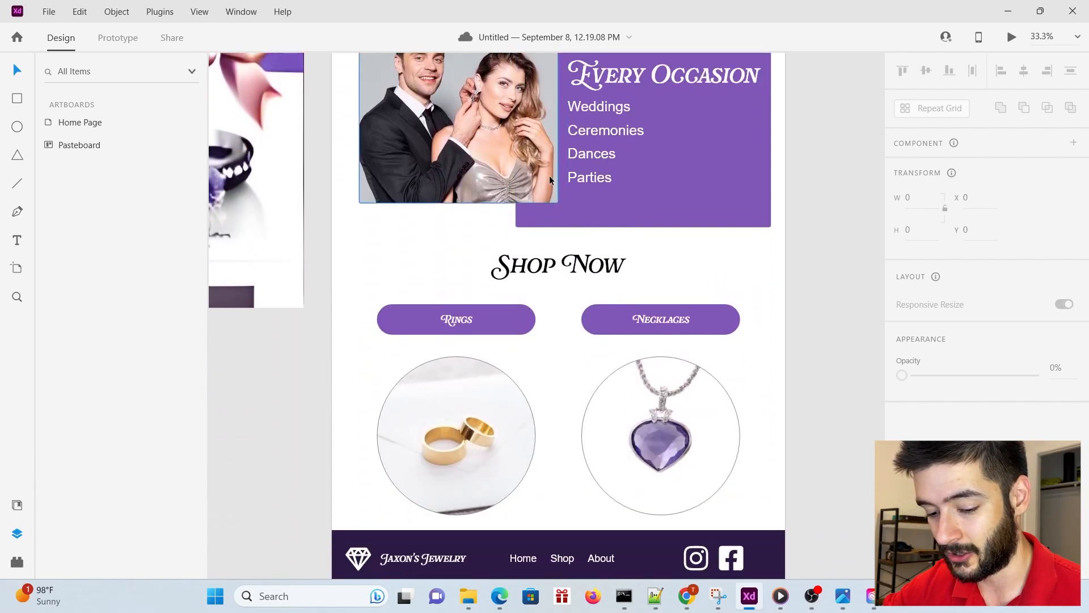
scroll(549, 175, up, 4)
scroll(636, 185, down, 3)
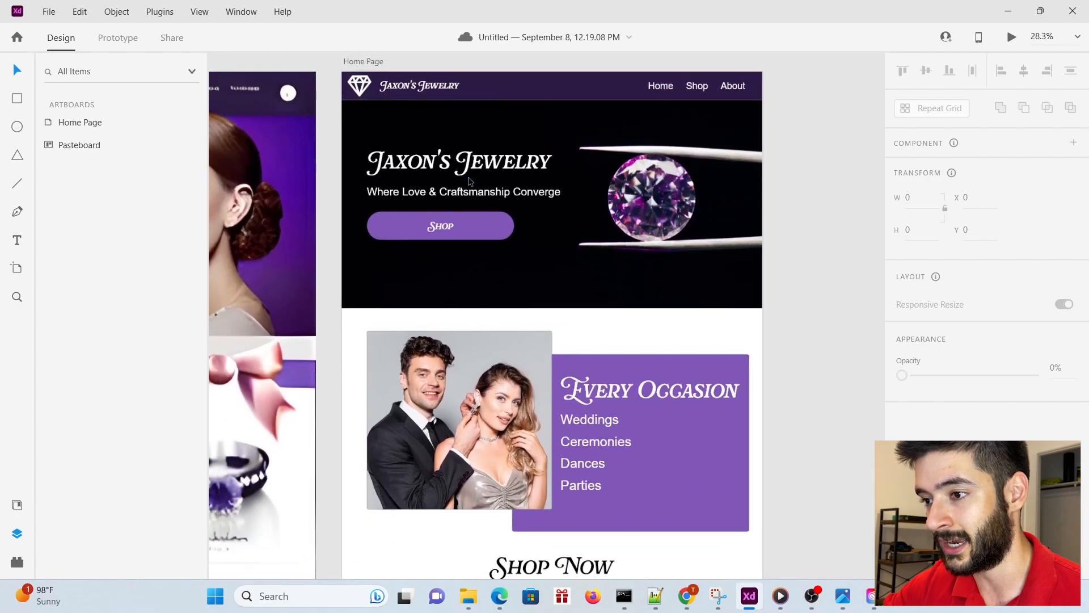
Duplicate the Home Page artboard beside the original at X 2038 and name the copy Shop
scroll(624, 191, up, 3)
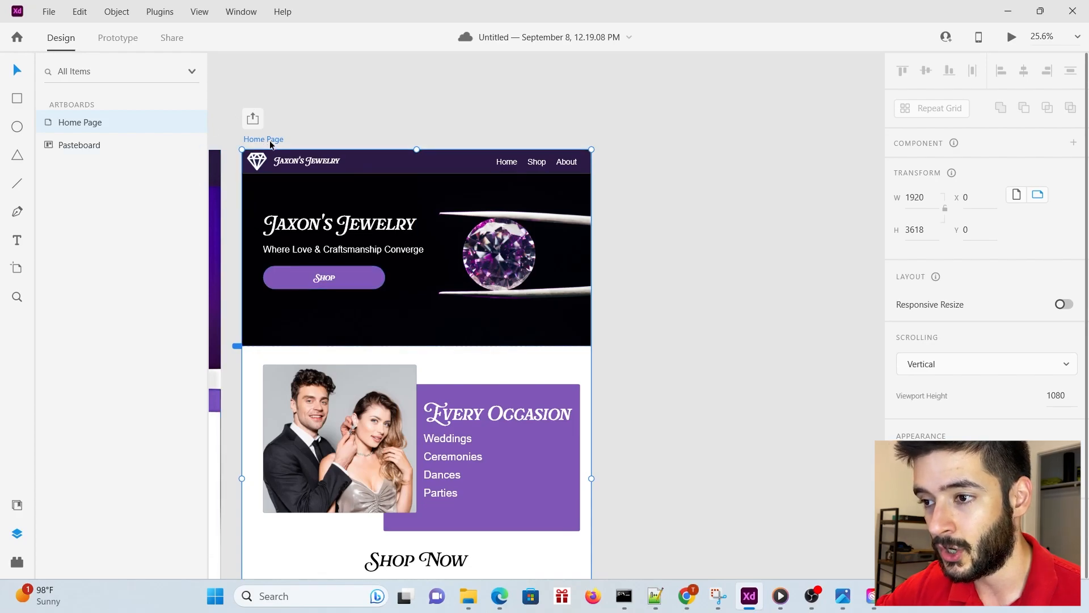
drag(270, 141, 638, 141)
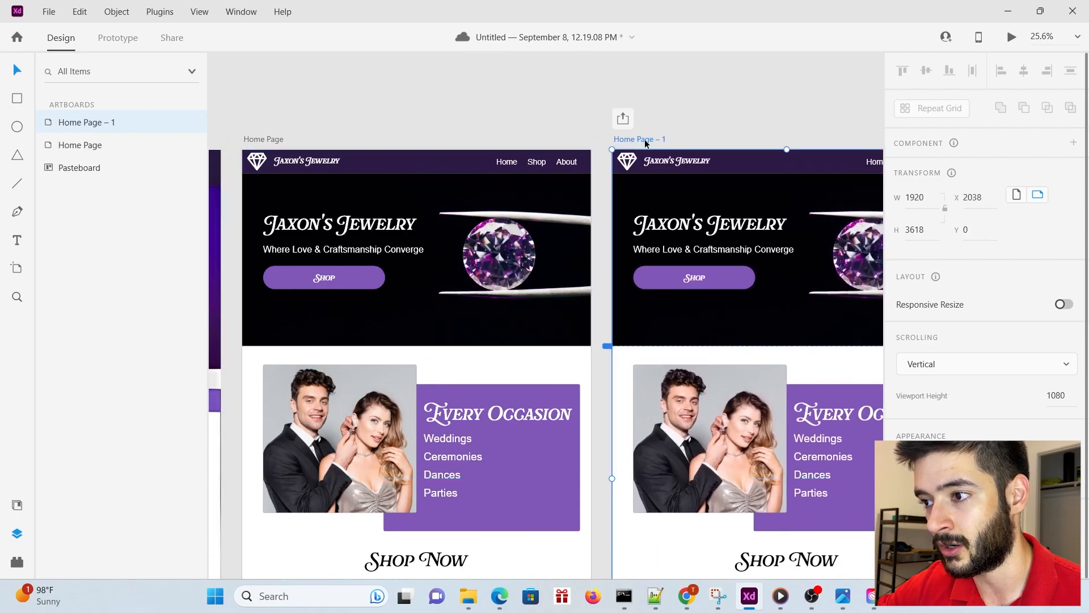
double_click(645, 140)
text(Sh)
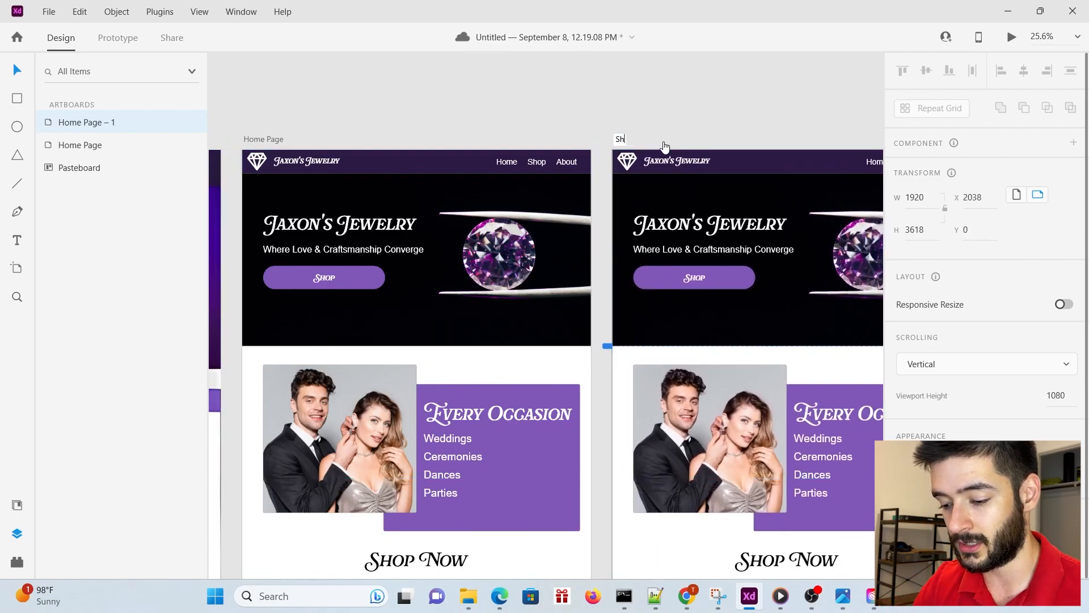
key(Return)
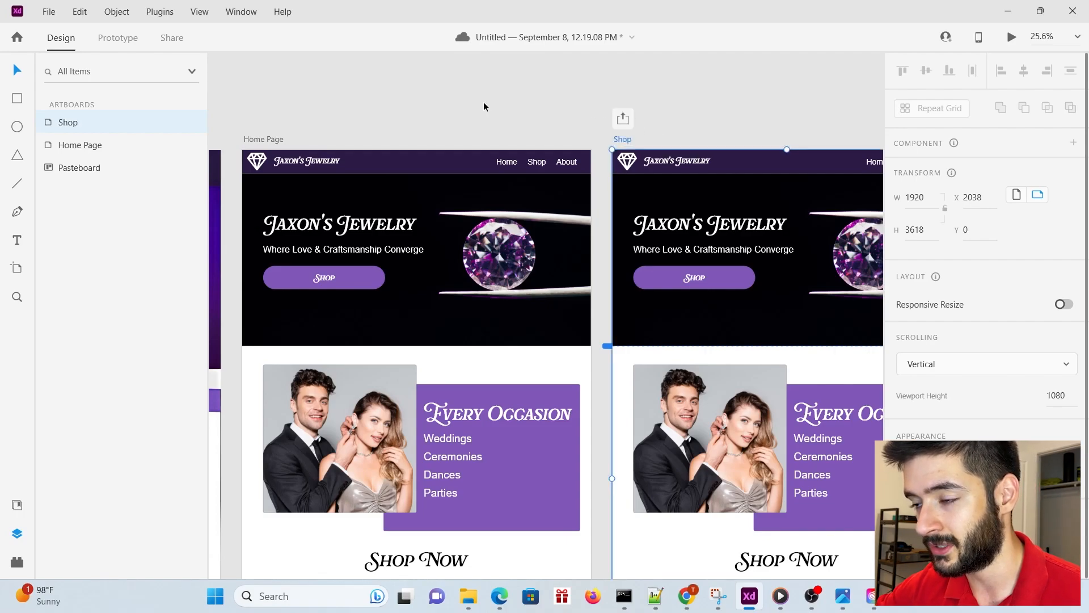
Delete the hero section and the Every Occasion section from the Shop artboard, keeping its navigation bar
scroll(482, 101, down, 3)
scroll(568, 276, up, 2)
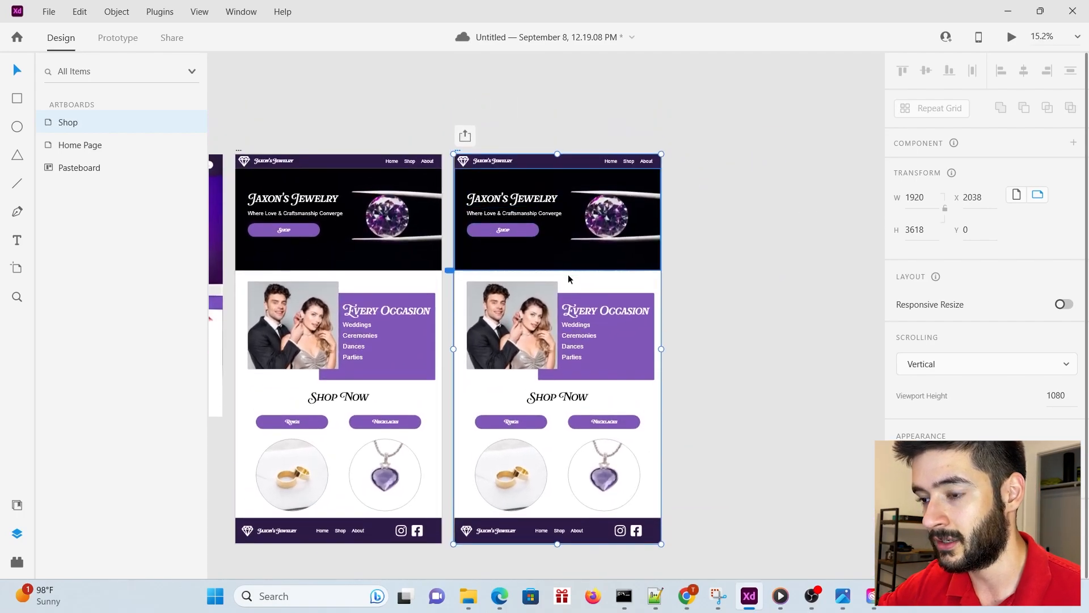
scroll(539, 276, up, 2)
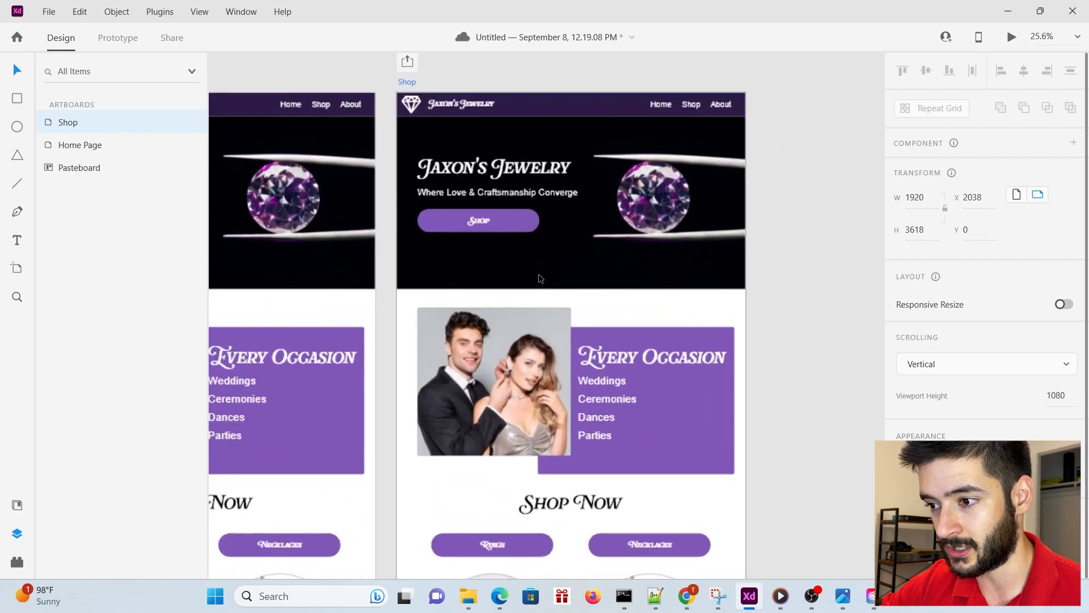
scroll(538, 278, down, 4)
scroll(539, 278, up, 2)
scroll(540, 277, up, 1)
scroll(540, 278, down, 1)
click(802, 348)
drag(803, 366, 421, 118)
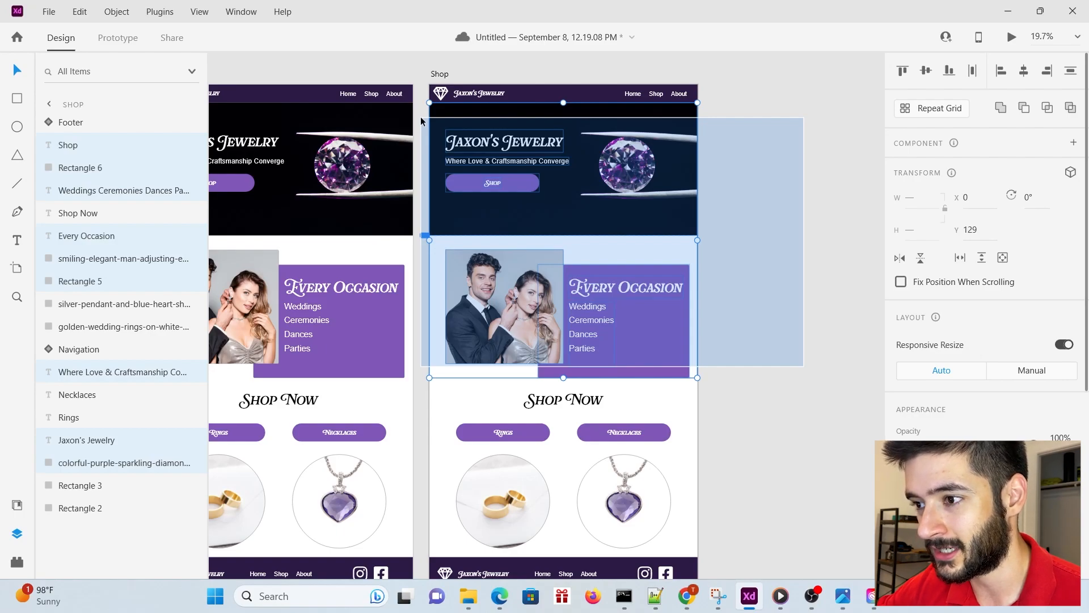
drag(421, 121, 421, 121)
key(Delete)
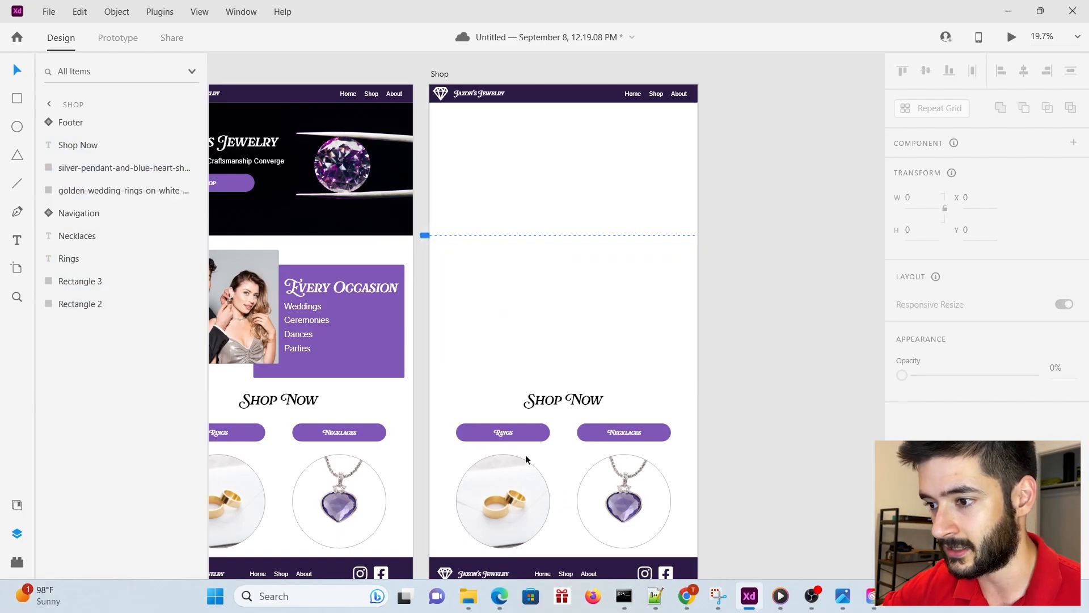
Move the Shop Now heading, both category buttons and their pictures up to Y 178, just below the Shop page's navigation bar
drag(453, 405, 595, 215)
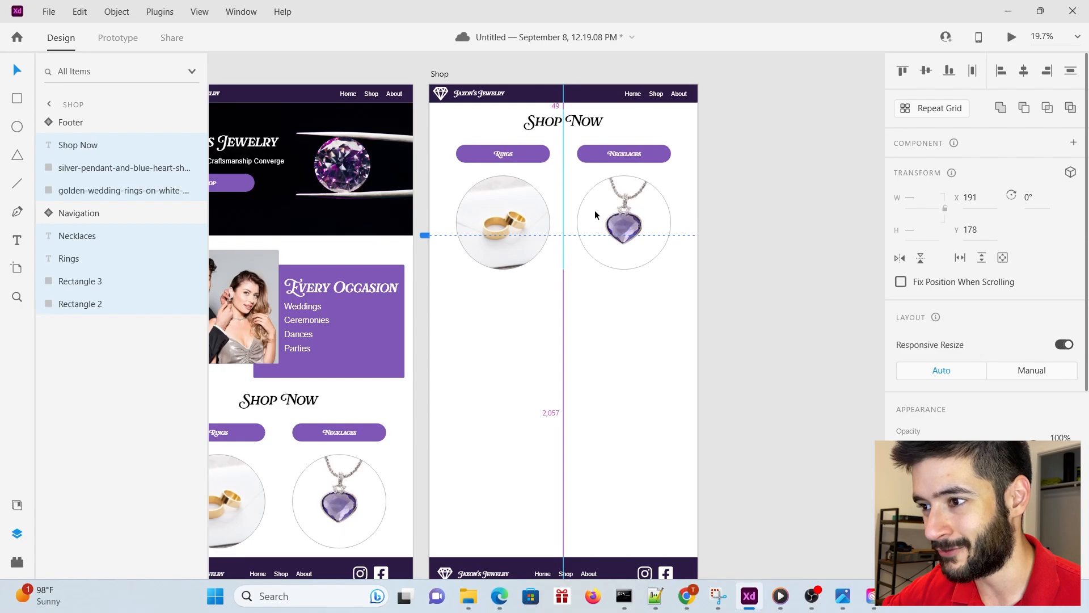
drag(595, 215, 595, 215)
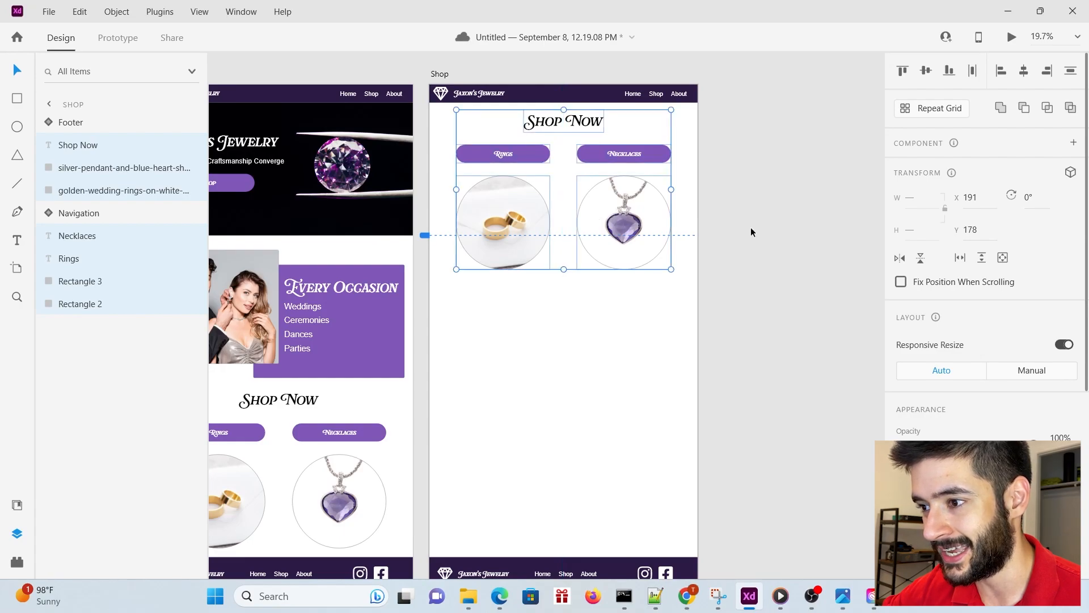
click(746, 230)
Compare the Shop page's layout and empty space with the Home Page sections and the reference image
scroll(793, 402, down, 3)
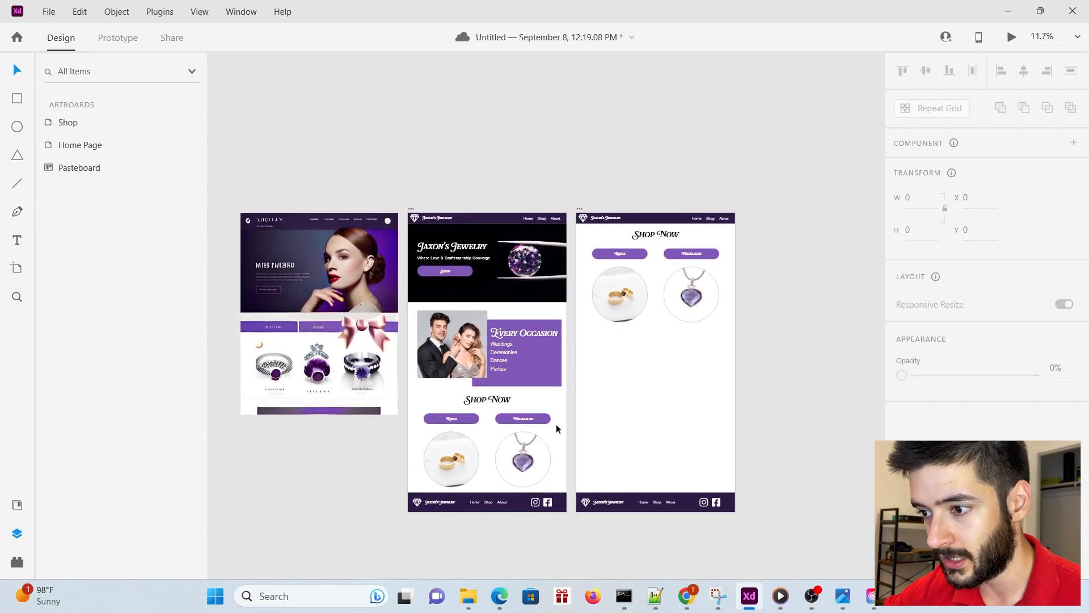
scroll(556, 423, up, 5)
scroll(451, 390, down, 3)
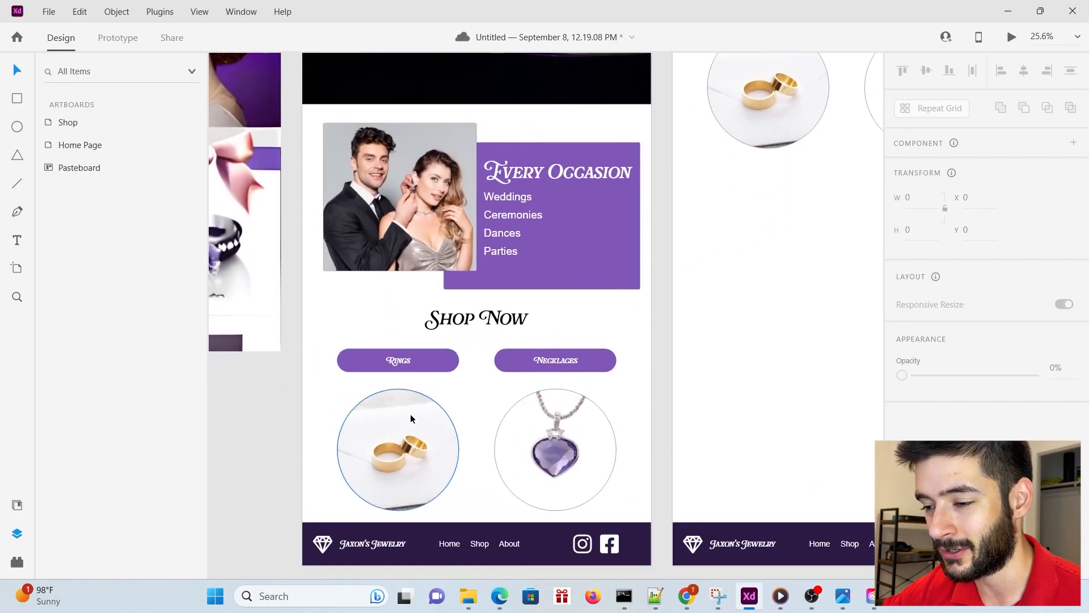
scroll(336, 365, down, 5)
scroll(495, 227, up, 4)
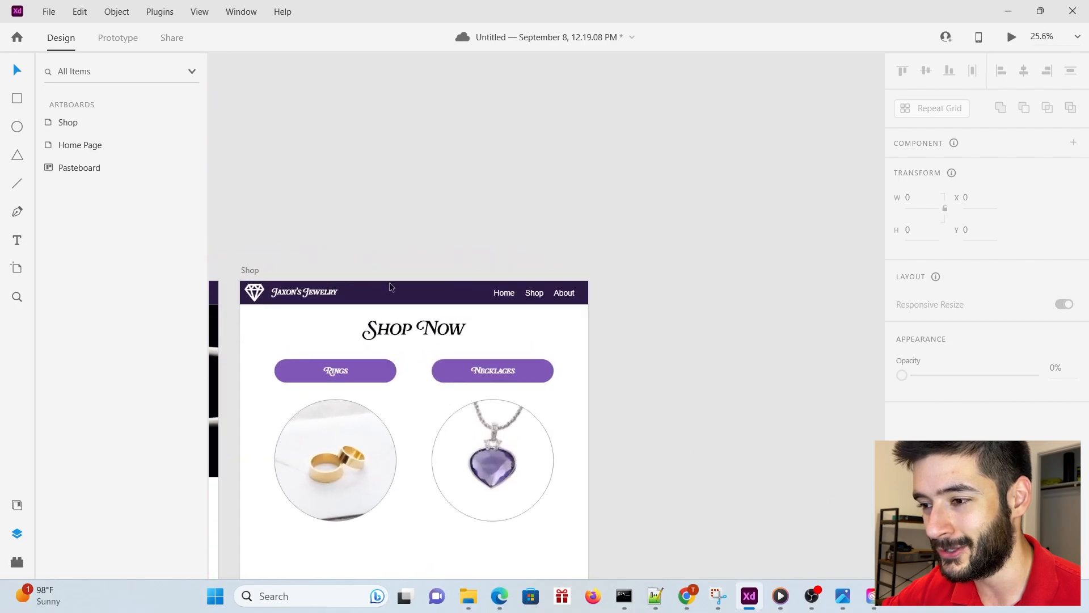
scroll(832, 380, down, 3)
scroll(686, 379, up, 2)
scroll(686, 381, up, 2)
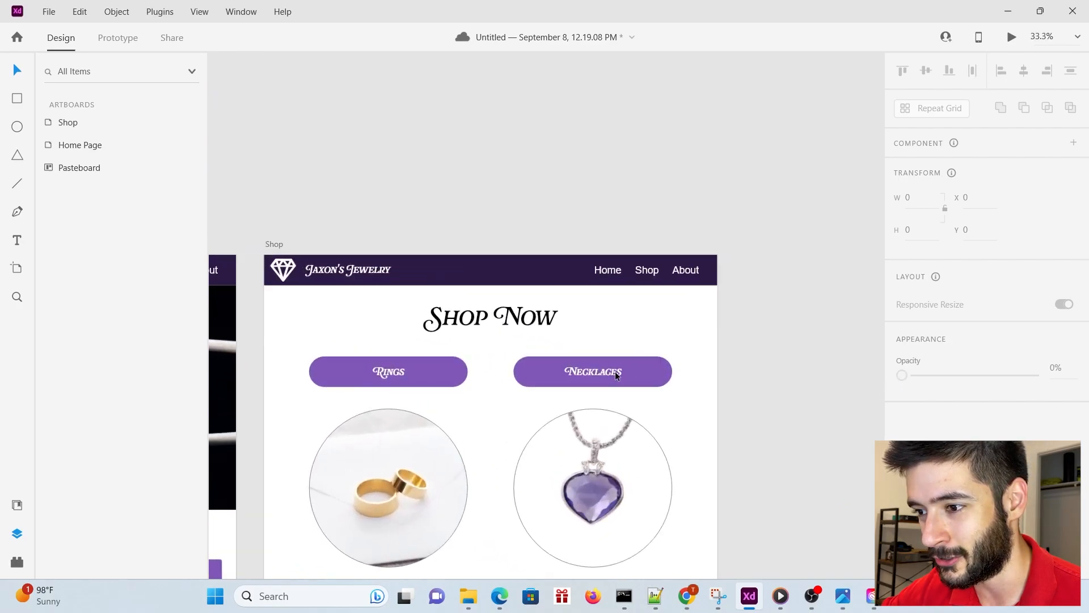
scroll(495, 363, down, 3)
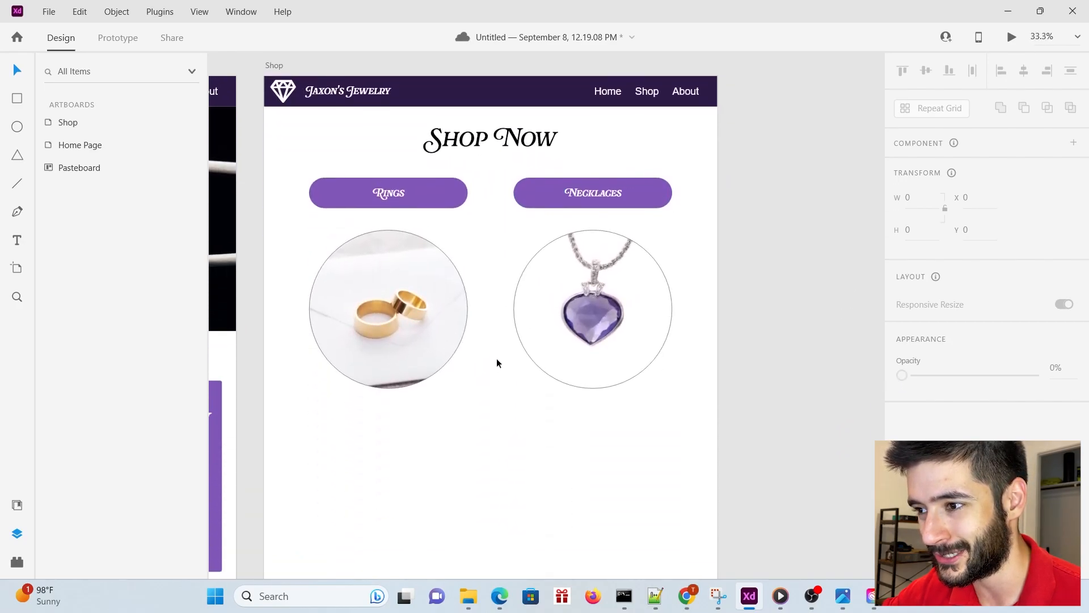
Copy the Home Page's Every Occasion section onto the Shop artboard below the product pictures, at X 91, Y 1450
scroll(510, 338, down, 1)
scroll(506, 342, down, 2)
click(507, 431)
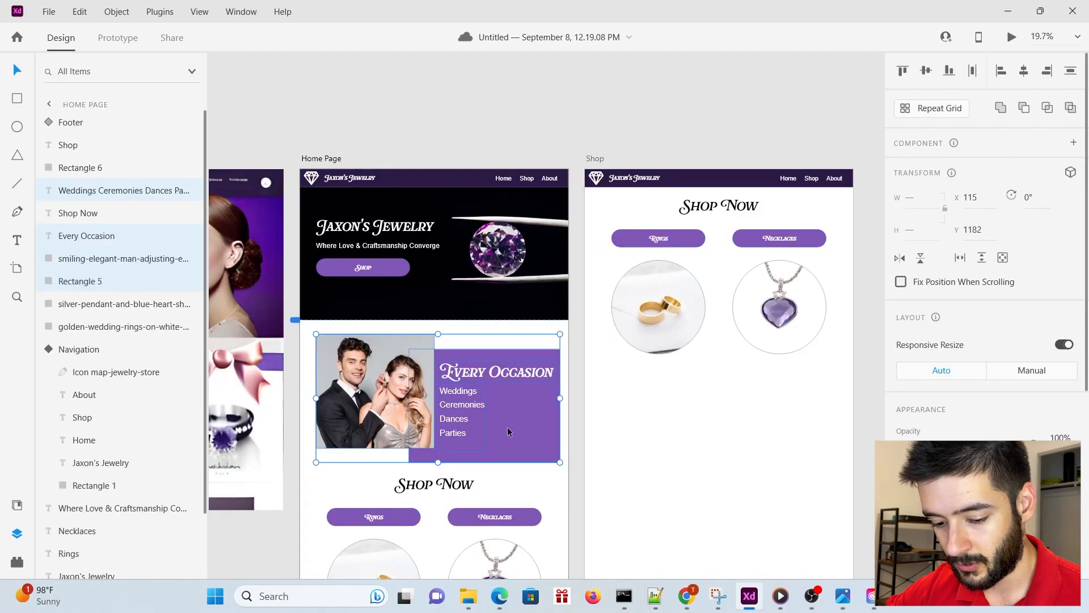
drag(507, 430, 792, 465)
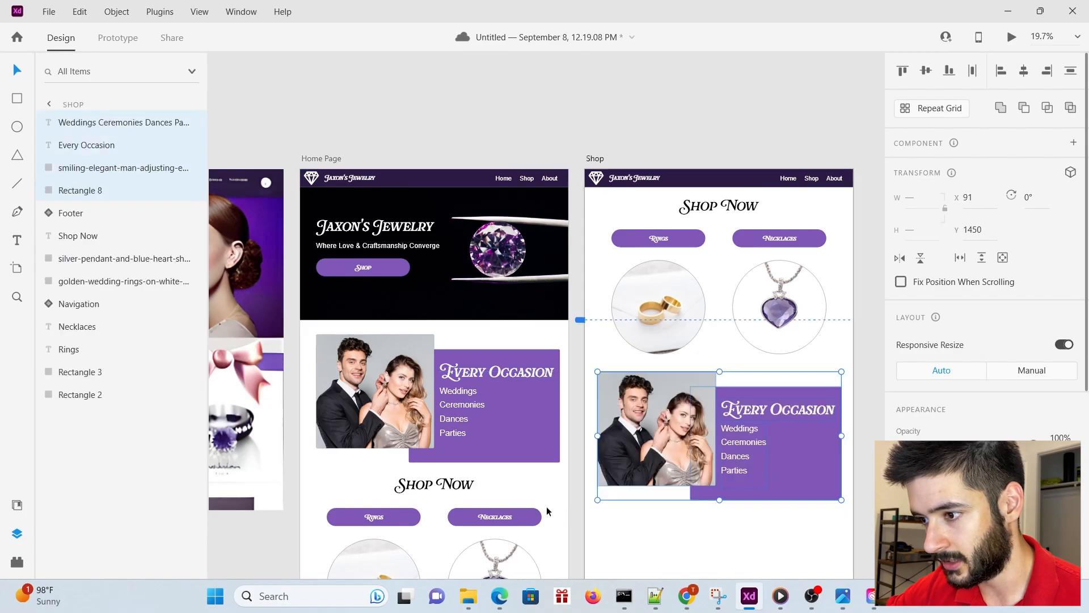
scroll(543, 502, down, 3)
scroll(723, 487, up, 5)
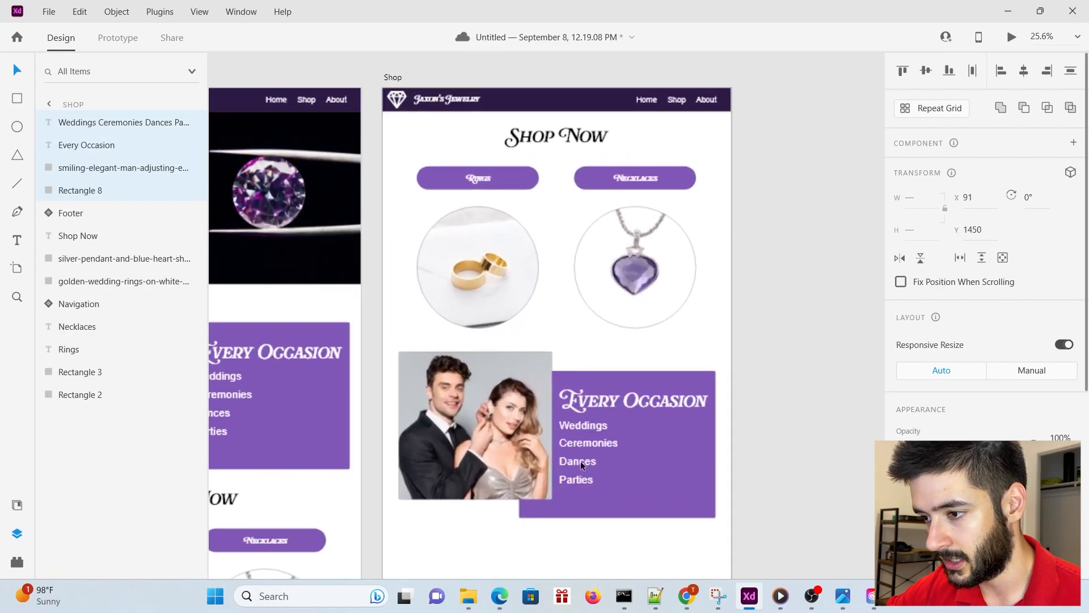
scroll(528, 403, down, 1)
drag(513, 393, 514, 392)
click(768, 356)
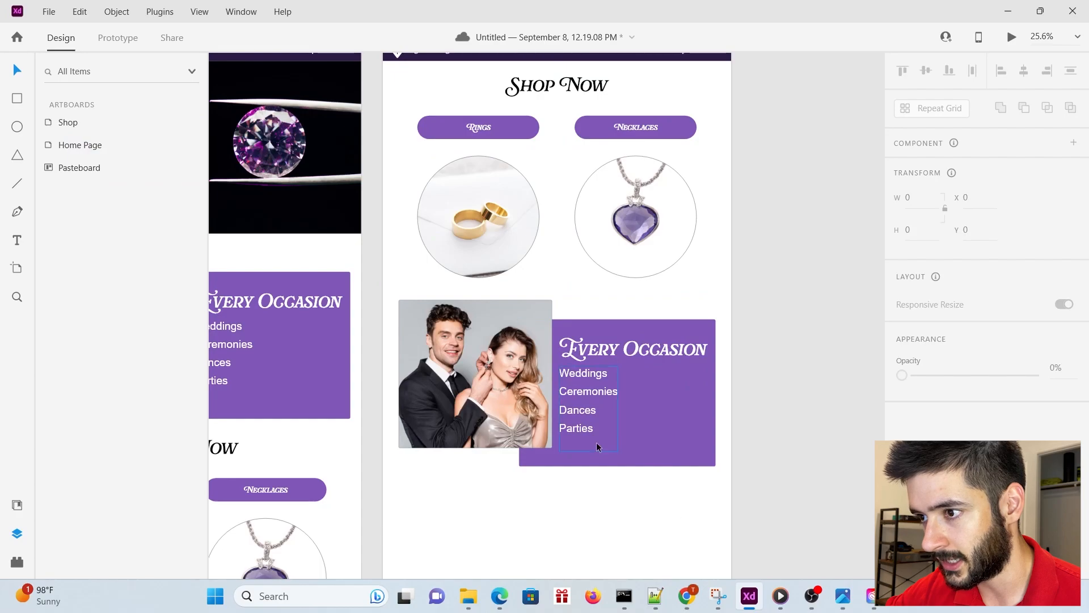
Move the Shop page's footer up to Y 2458, just below the Every Occasion section
scroll(601, 437, down, 3)
scroll(603, 437, down, 2)
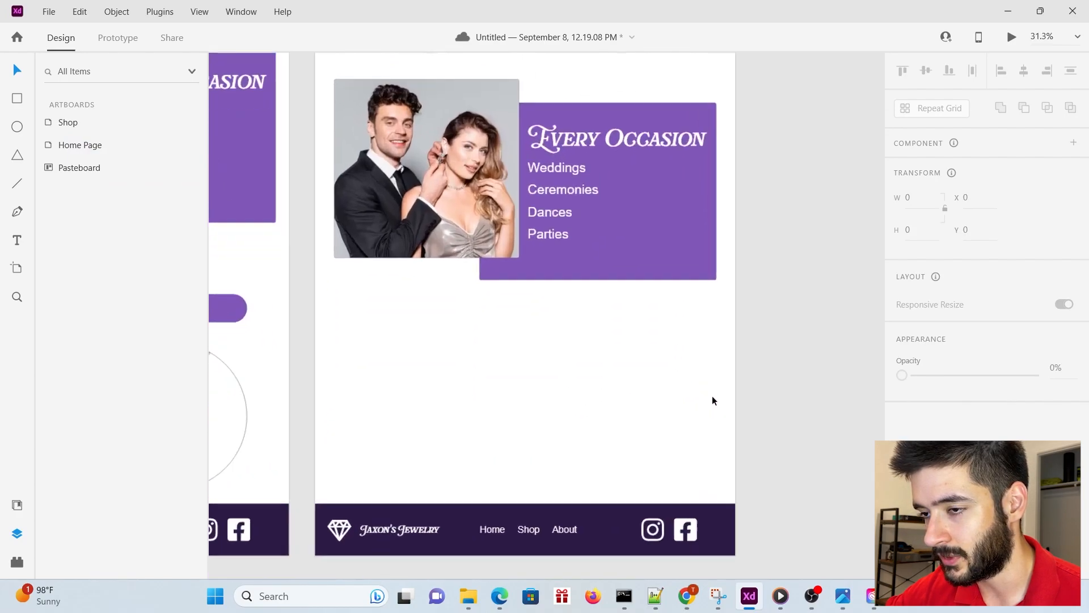
scroll(714, 400, down, 4)
scroll(436, 322, up, 2)
scroll(435, 323, up, 3)
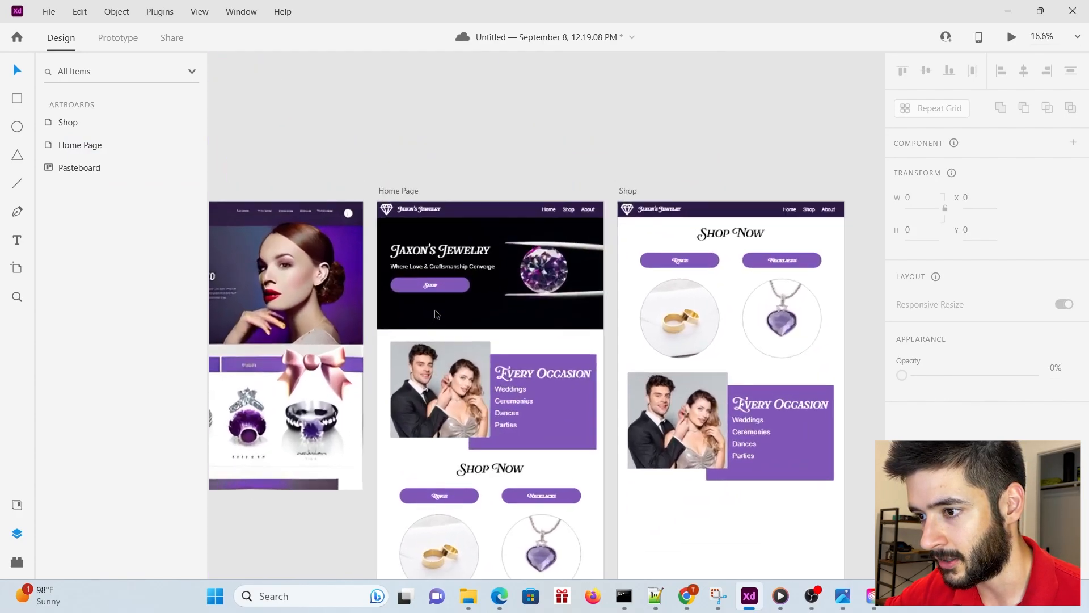
click(442, 281)
scroll(428, 281, down, 3)
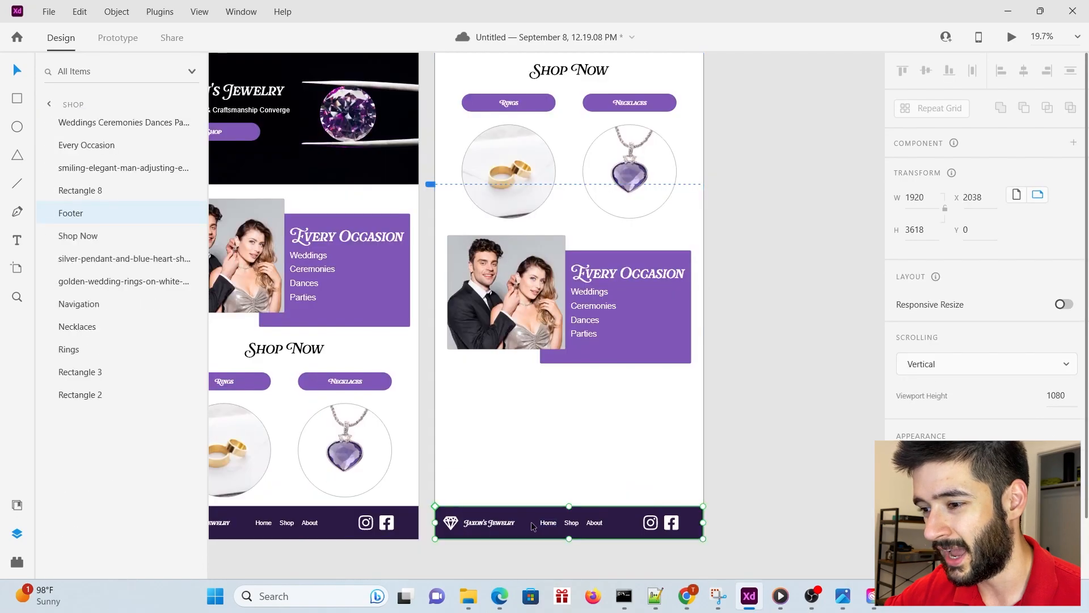
click(530, 522)
drag(531, 522, 530, 396)
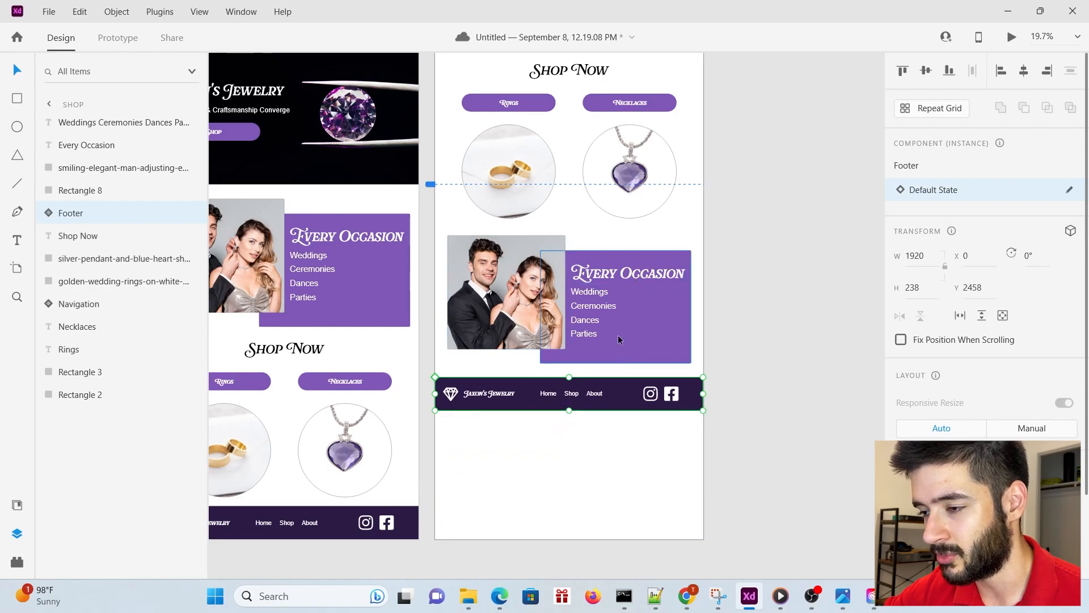
Shorten the Shop artboard so its lower edge meets the bottom of the footer
click(578, 539)
scroll(566, 481, up, 3)
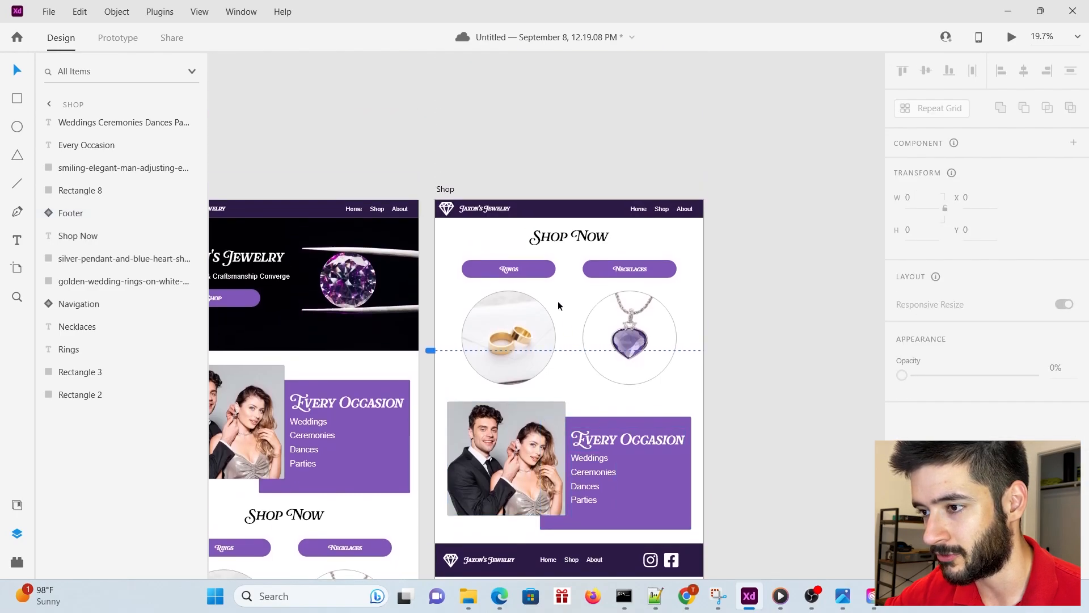
click(446, 189)
scroll(746, 391, down, 3)
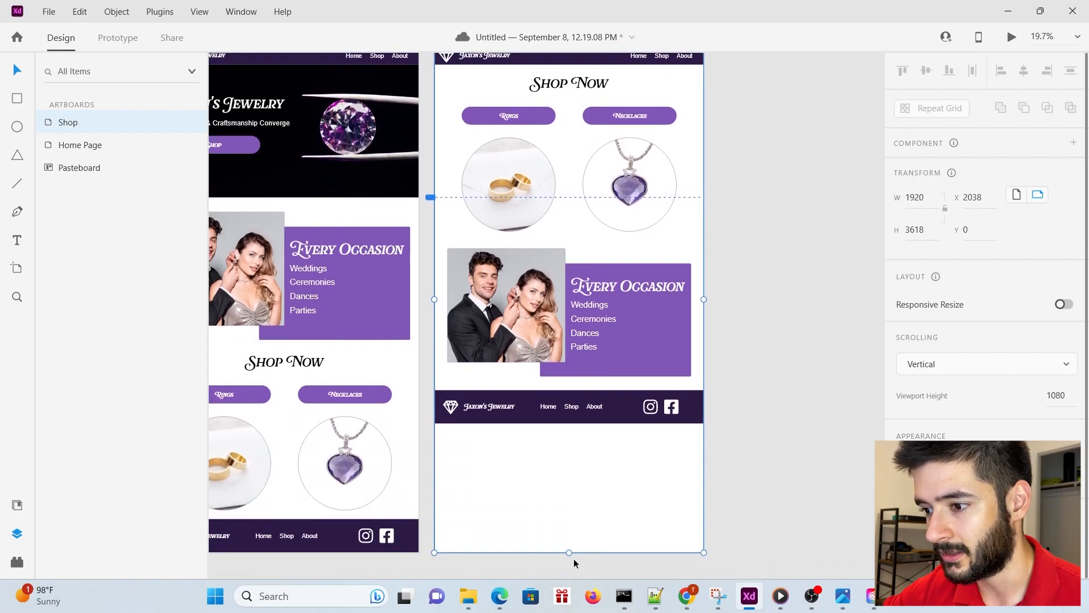
drag(568, 550, 578, 431)
scroll(578, 428, up, 10)
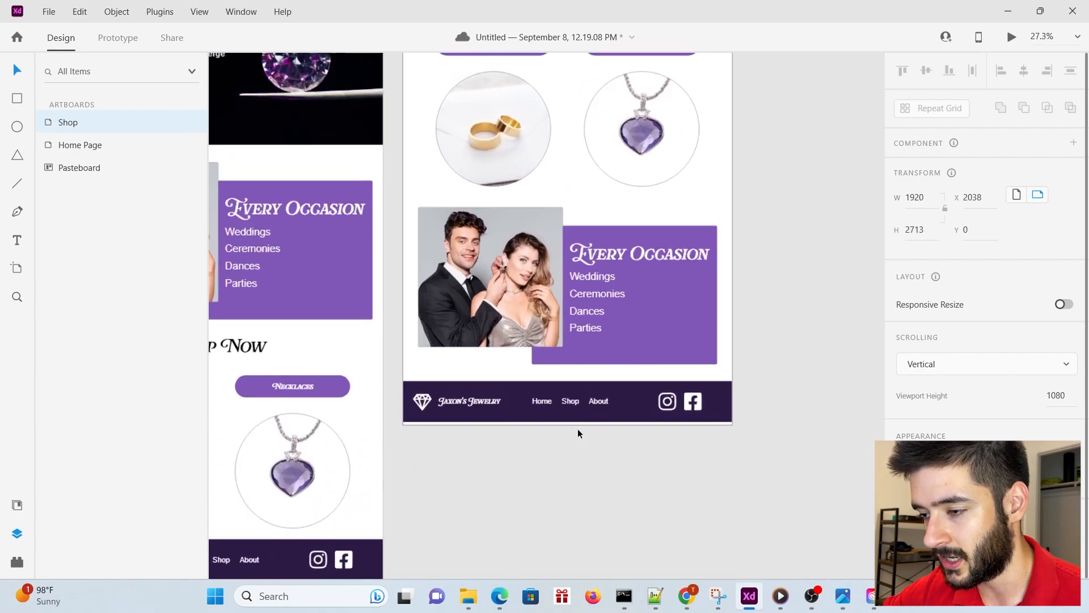
drag(468, 346, 468, 343)
click(550, 474)
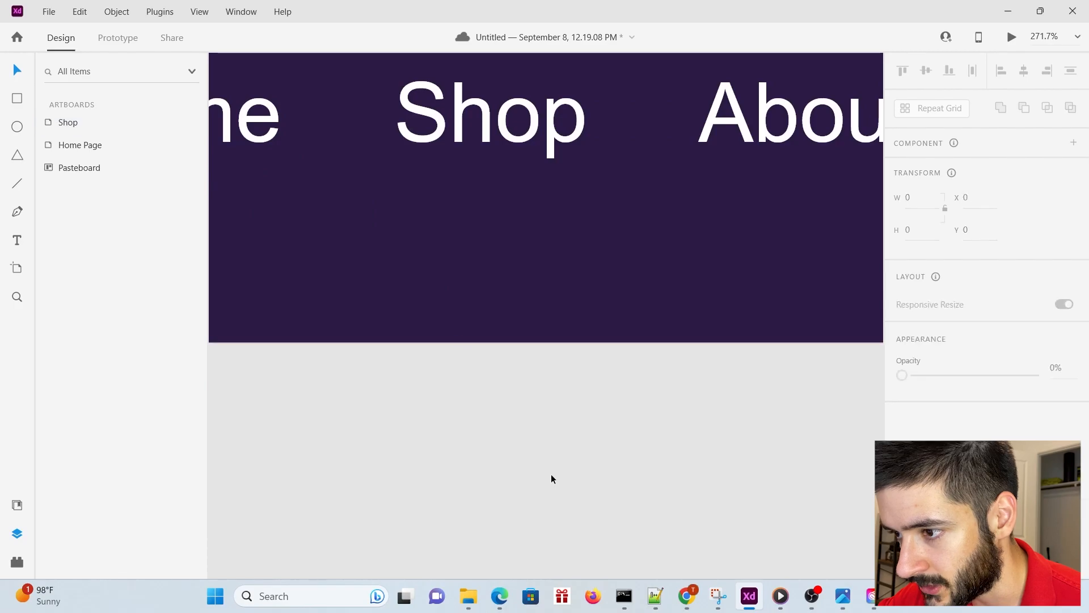
Review the shortened Shop page beside the Home Page and the reference image
scroll(617, 437, down, 10)
scroll(433, 412, down, 3)
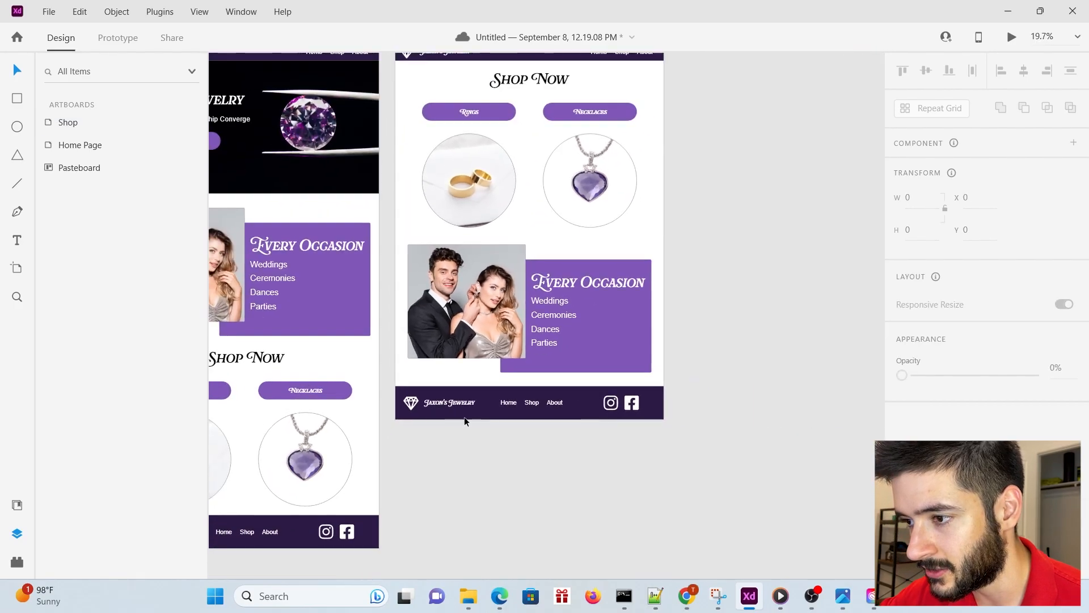
scroll(497, 356, up, 1)
scroll(765, 325, down, 5)
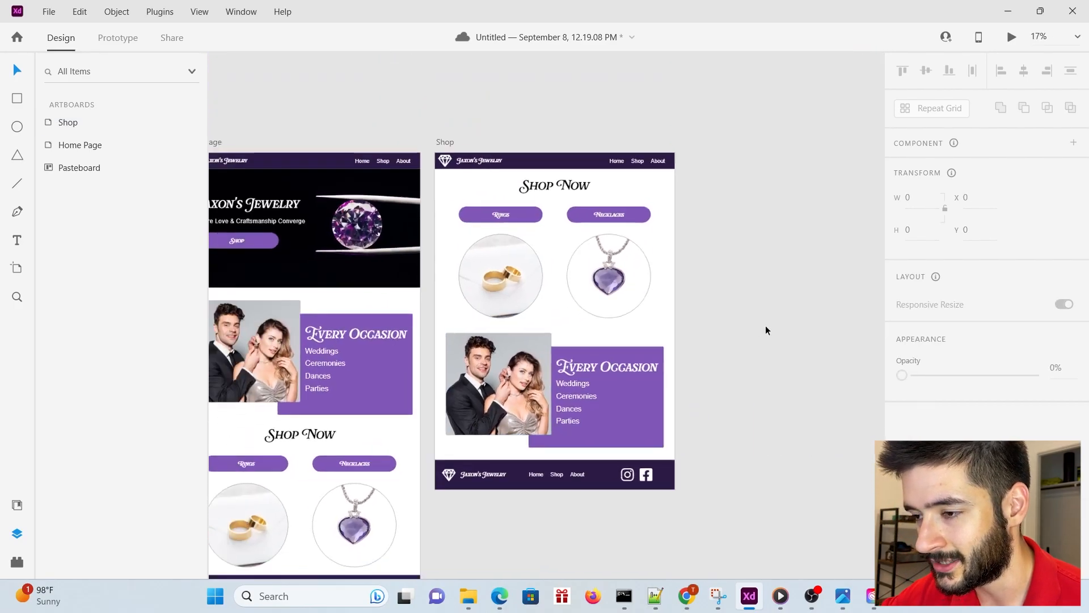
scroll(702, 316, up, 2)
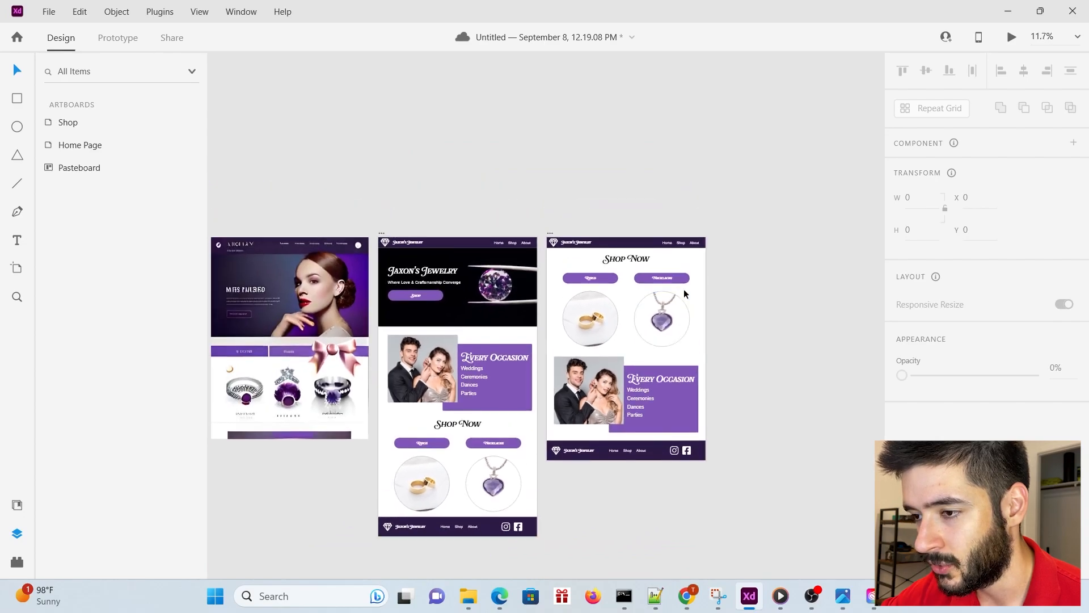
scroll(559, 404, down, 3)
scroll(533, 338, down, 3)
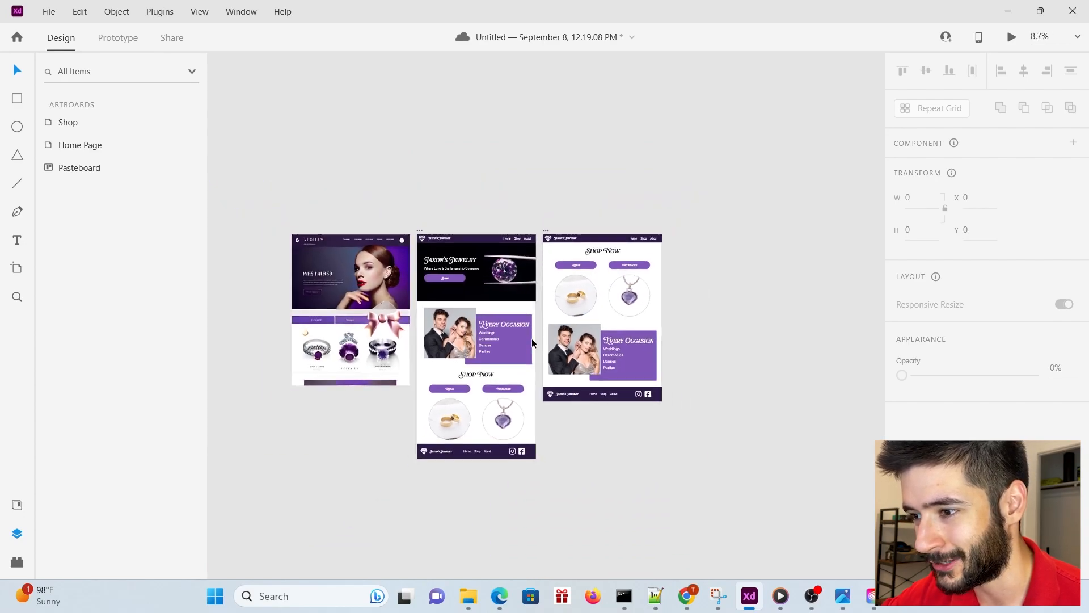
scroll(584, 336, up, 2)
scroll(685, 295, up, 6)
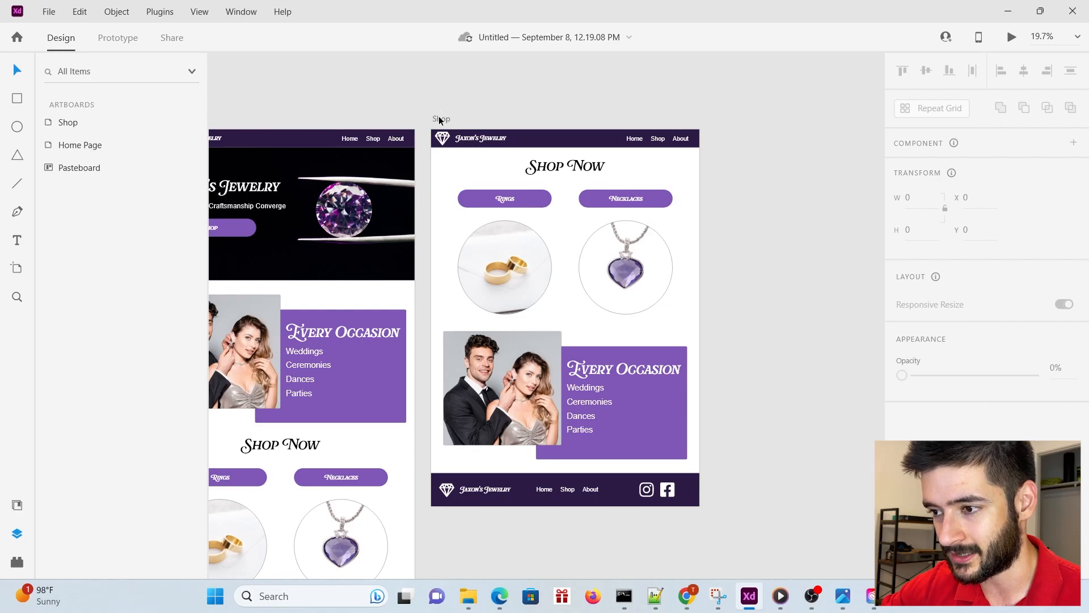
Duplicate the Shop artboard and place the copy beside the original, aligned with its upper edge
drag(441, 122, 729, 116)
scroll(340, 232, down, 1)
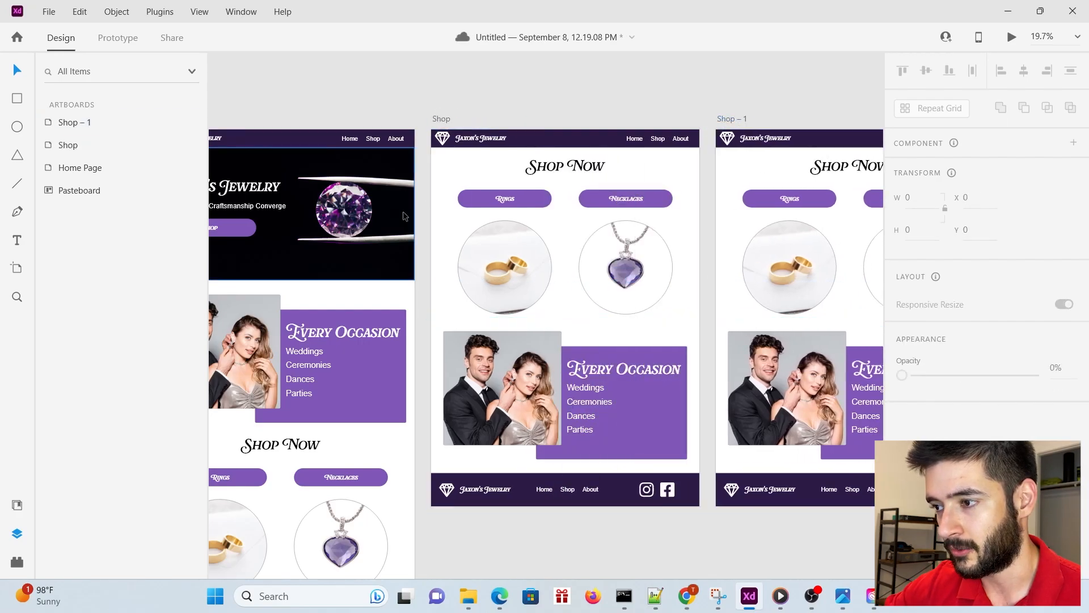
scroll(723, 219, down, 2)
scroll(727, 236, up, 2)
scroll(508, 218, down, 1)
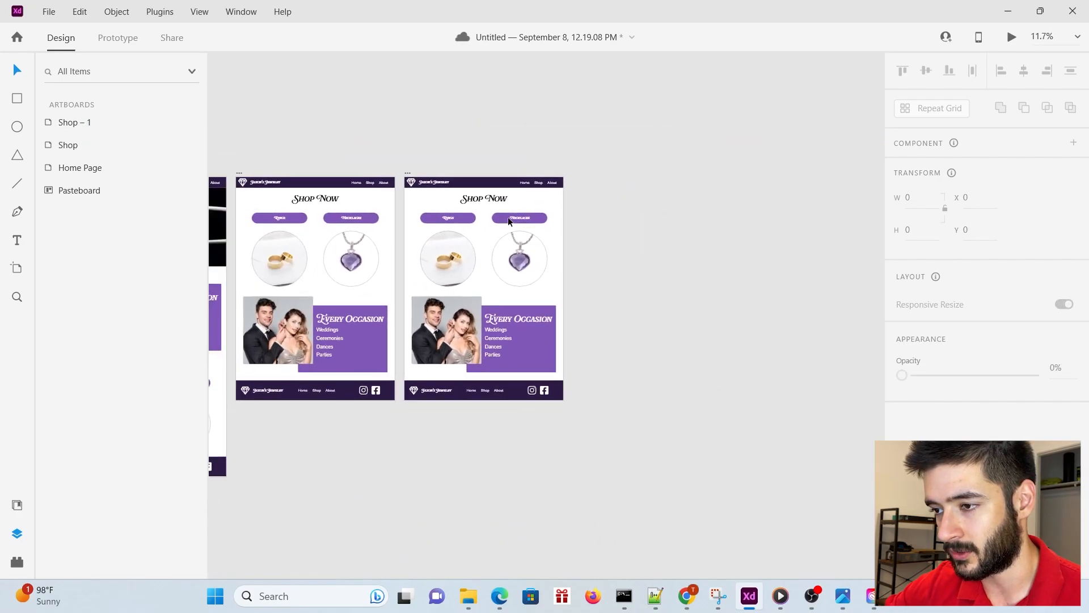
Change the copied page's heading to Necklaces and remove its ring picture, Rings button shape and Every Occasion section
scroll(390, 190, up, 3)
scroll(389, 190, up, 2)
double_click(604, 205)
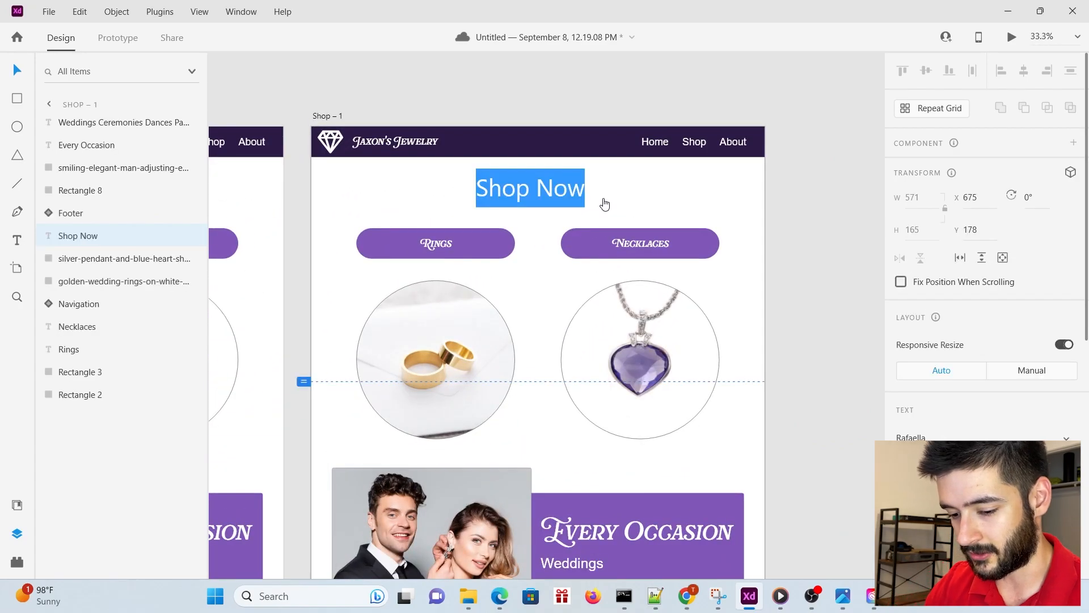
text(Necklaces)
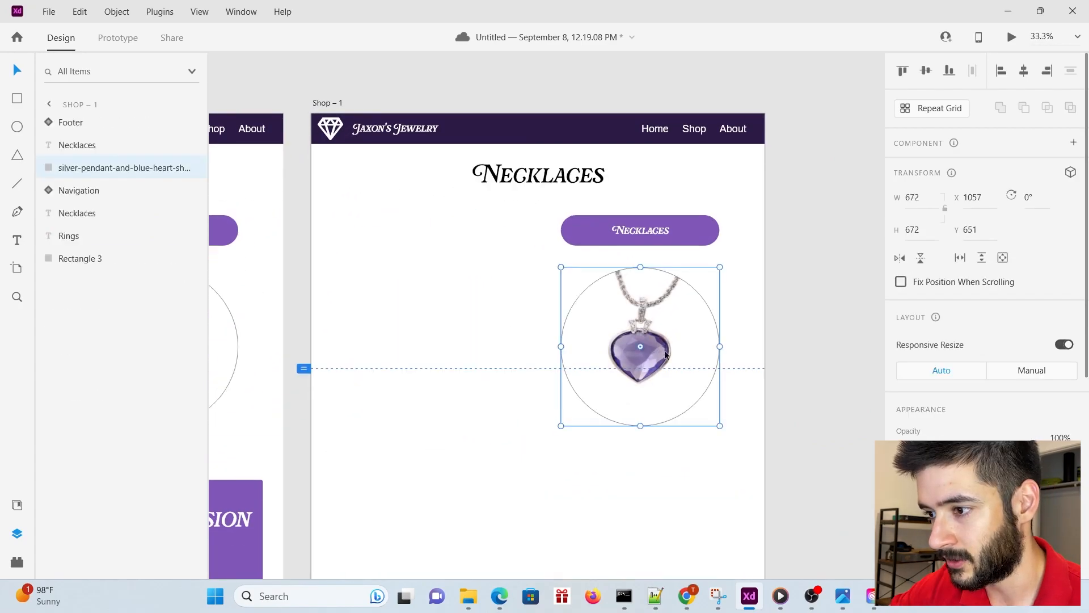
Move the necklace picture to X 235, Y 430 and place its Necklaces label in black underneath at X 435, Y 1151
drag(665, 355, 473, 304)
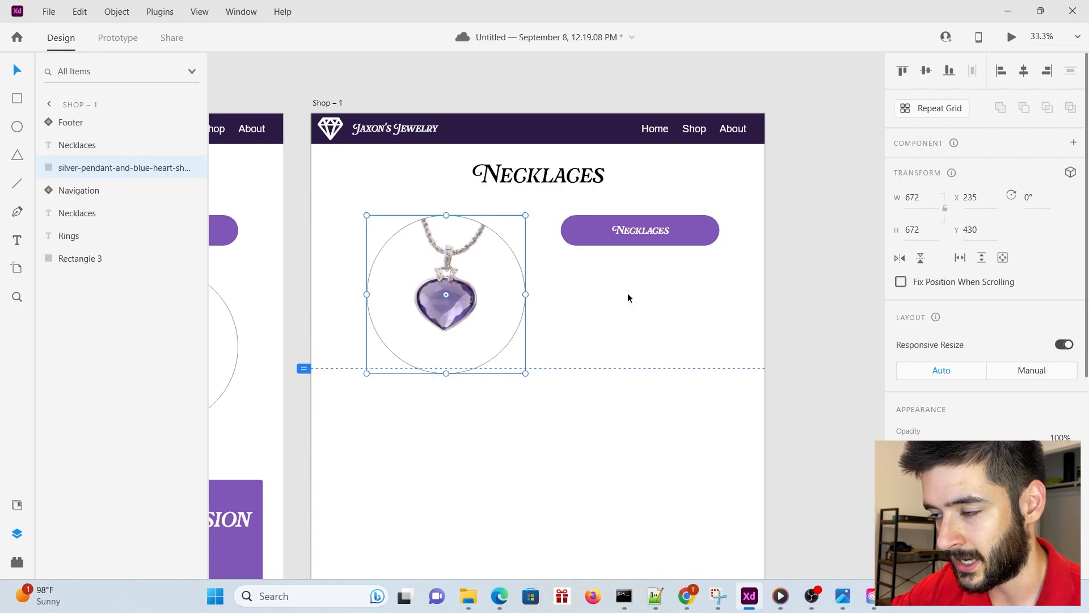
click(656, 233)
drag(655, 232, 469, 403)
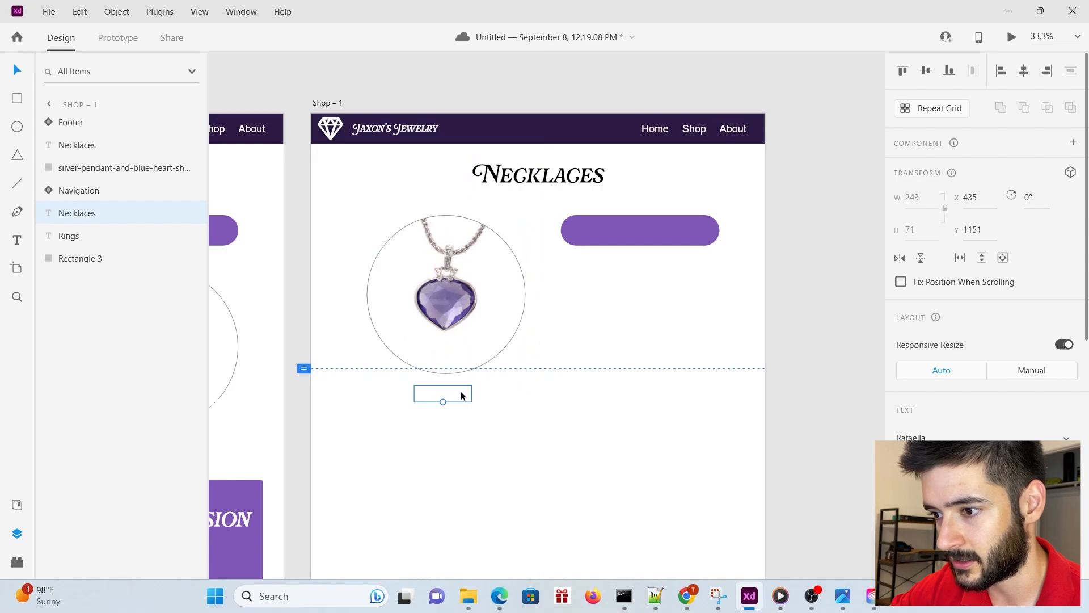
double_click(462, 395)
scroll(987, 255, down, 6)
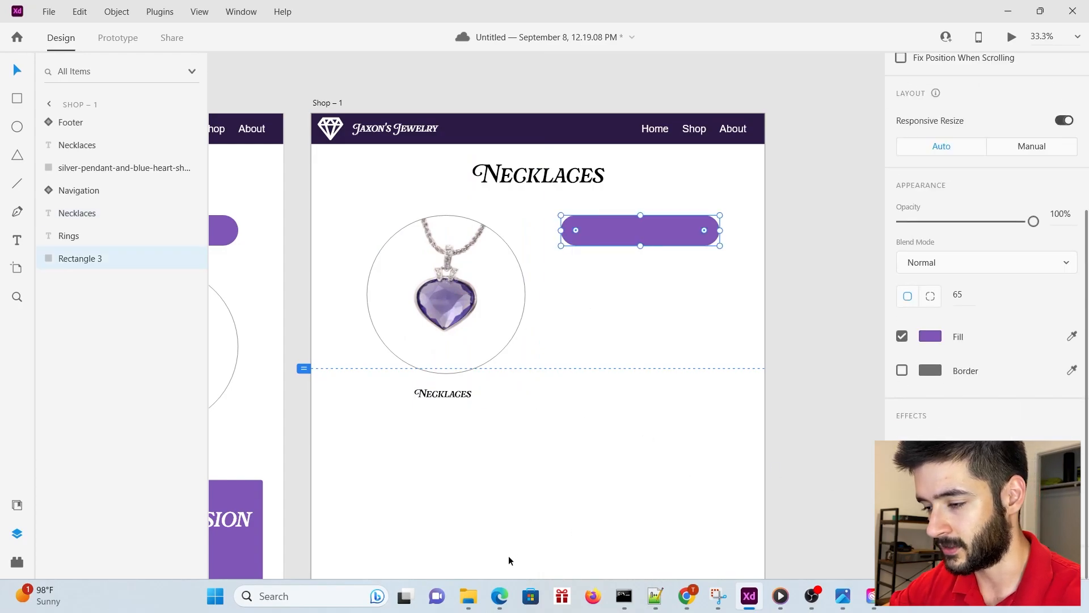
Delete the leftover purple button shape and change the label under the necklace picture to Purple Diamond Penant
key(Delete)
drag(441, 395, 444, 391)
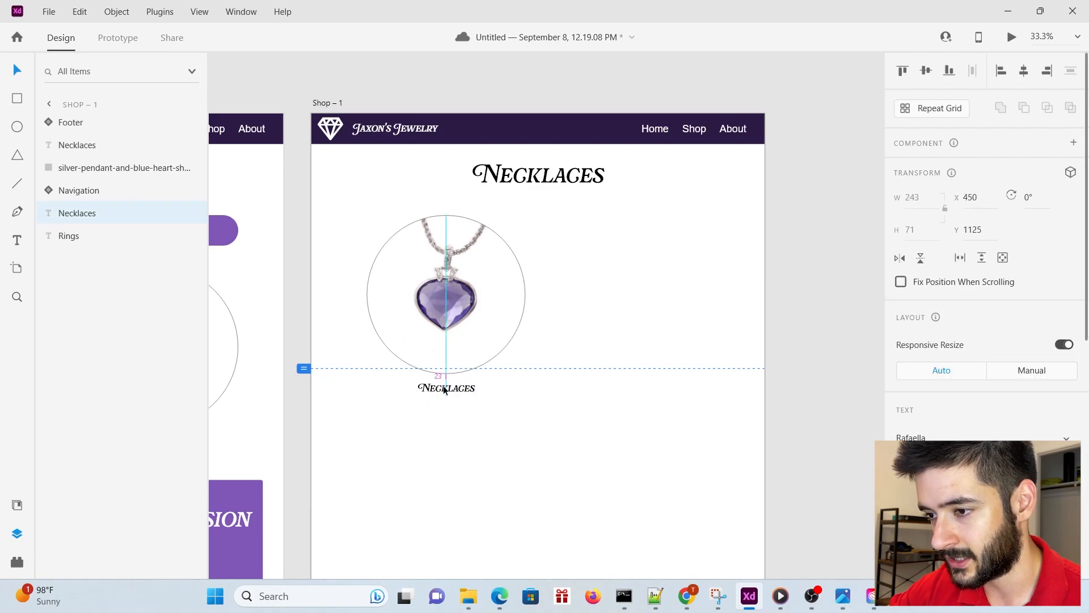
double_click(443, 388)
text(Purple Diamond Penant)
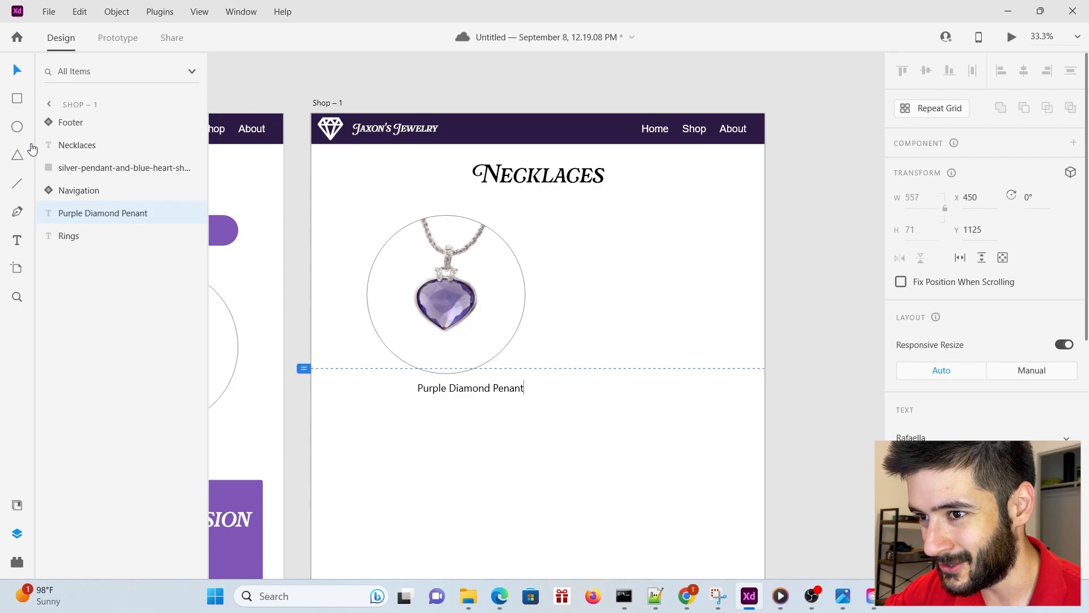
click(18, 69)
Duplicate the product name underneath as the price $5,000, centred below the necklace picture at X 504, Y 1198
drag(521, 388, 469, 403)
double_click(468, 404)
text($5,000)
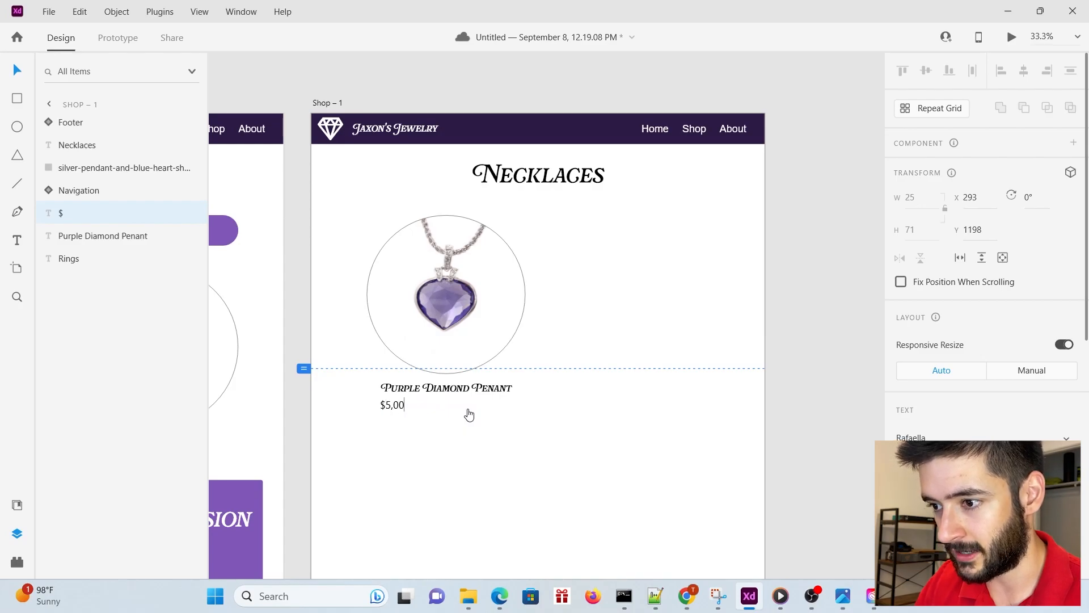
click(17, 70)
drag(409, 406, 455, 408)
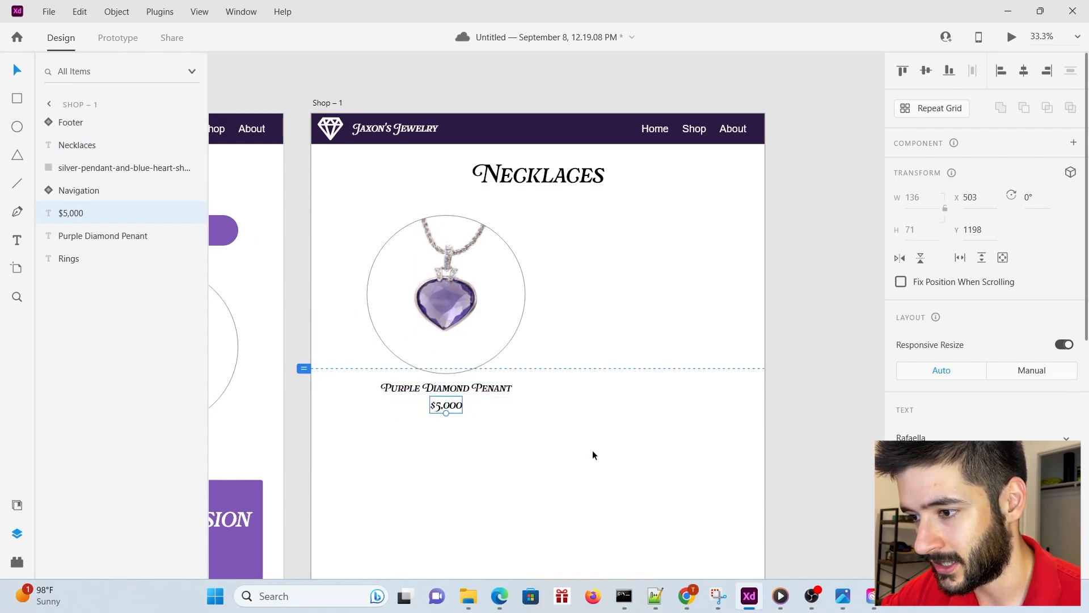
scroll(591, 446, down, 2)
drag(452, 368, 454, 366)
click(568, 381)
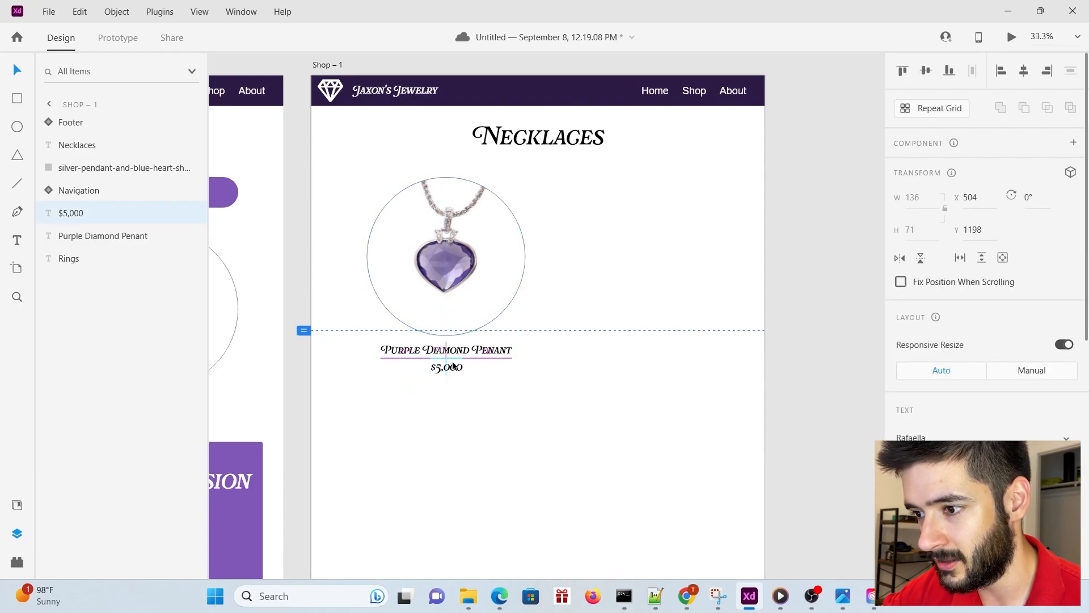
click(484, 426)
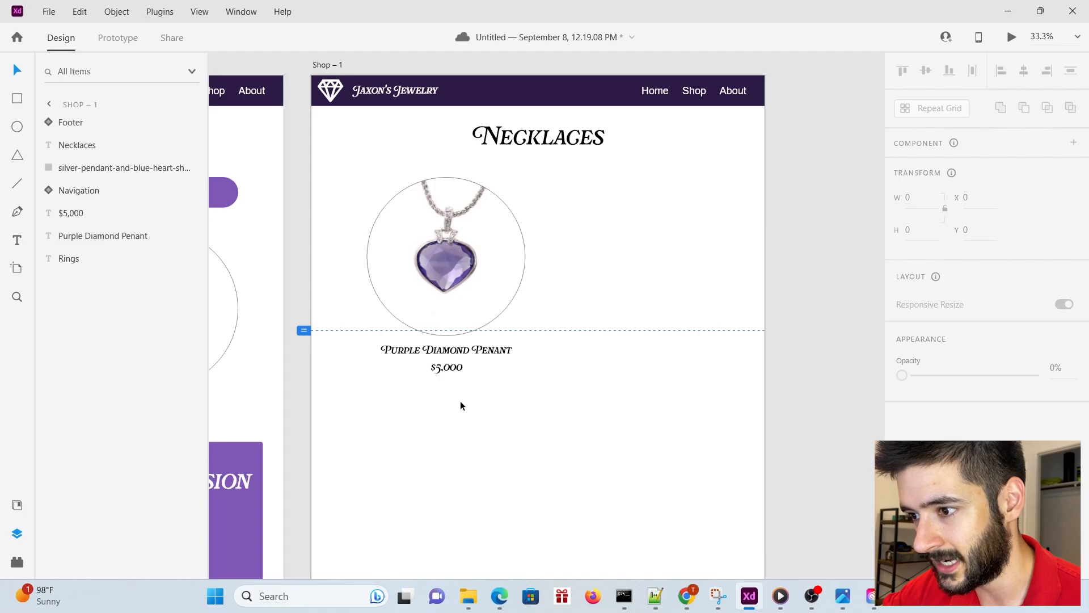
Select the purple Necklaces button on the Shop page
scroll(578, 382, down, 1)
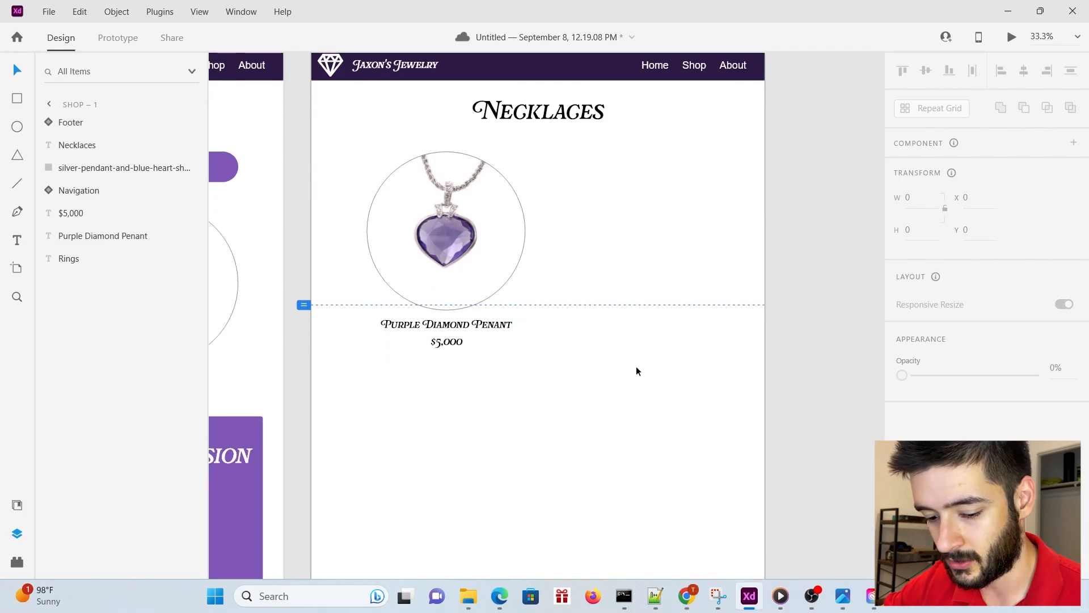
scroll(689, 339, down, 3)
scroll(275, 229, up, 2)
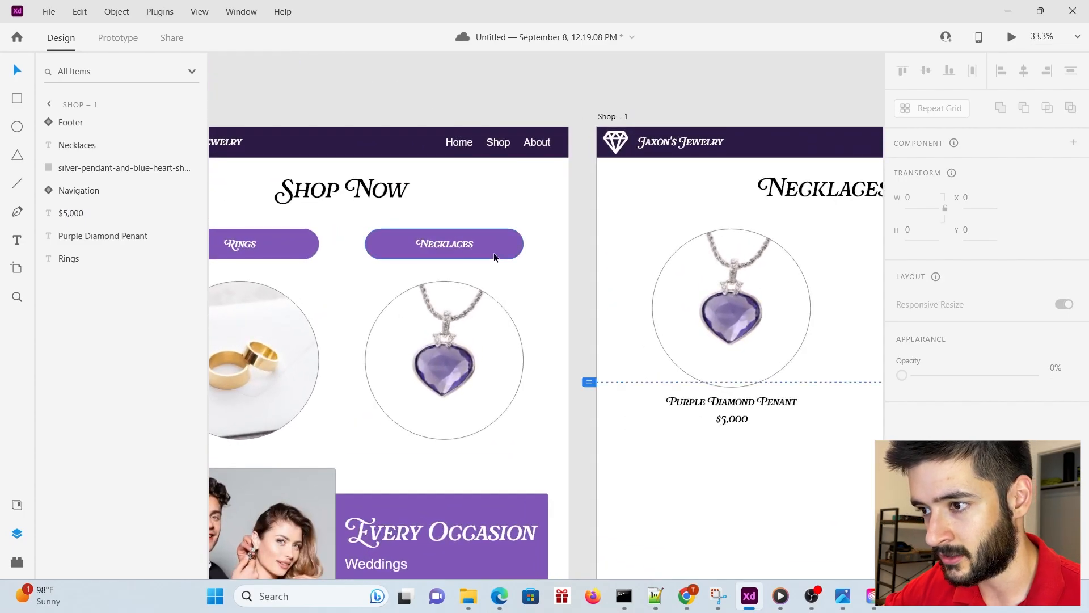
click(493, 249)
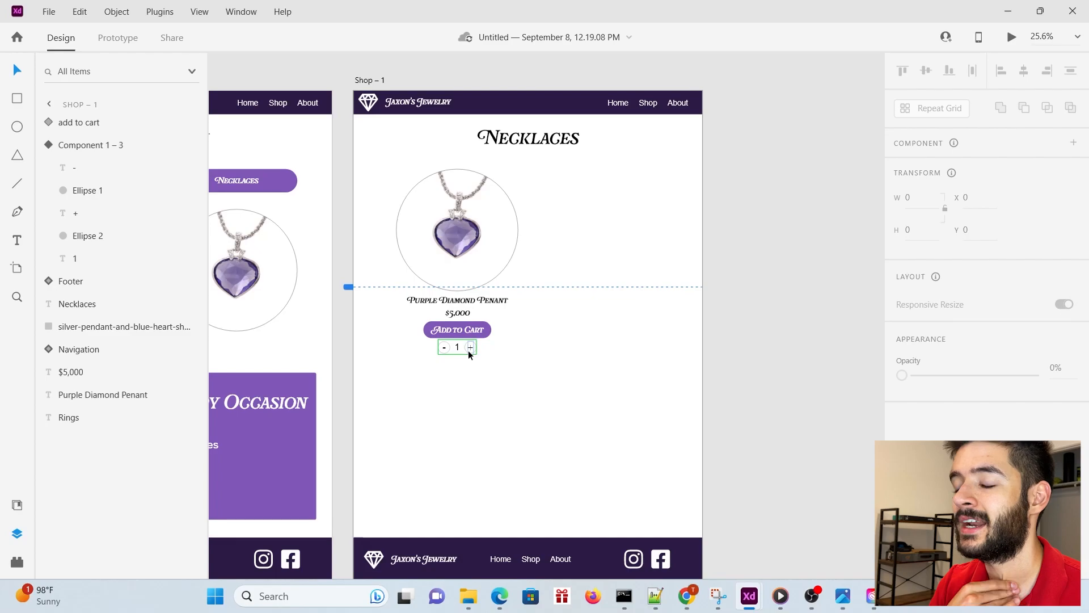
Duplicate the product block with picture, name, price, Add to Cart button and quantity selector into a two-by-two grid, with the lower row at Y 1541
drag(390, 383, 522, 186)
drag(459, 242, 598, 237)
drag(377, 404, 604, 236)
drag(480, 241, 479, 438)
scroll(804, 358, down, 3)
scroll(804, 358, up, 5)
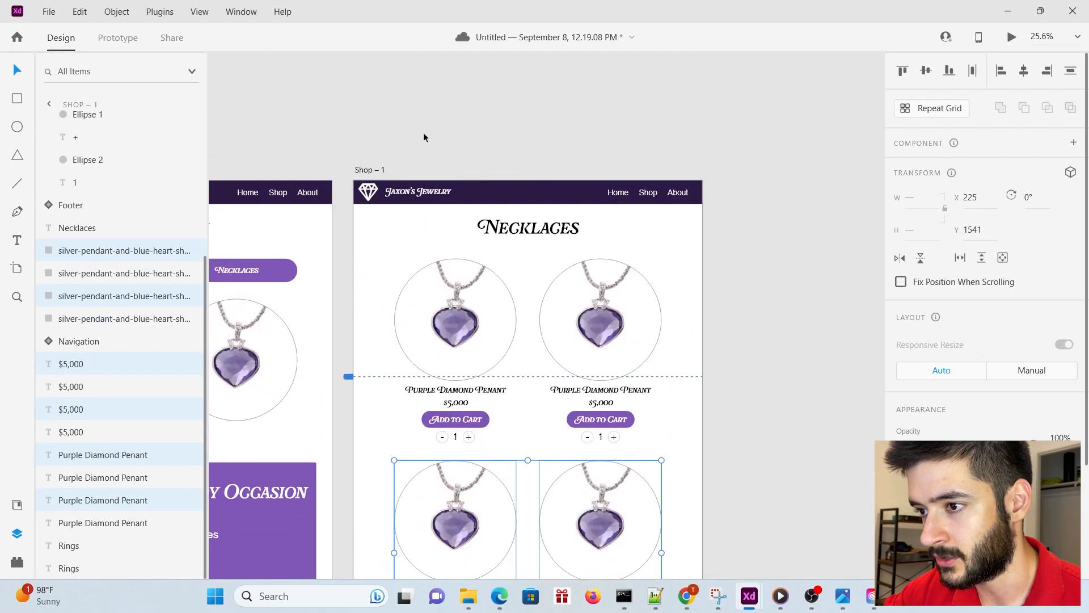
Extend the Necklaces page artboard to a height of 3031 and move its footer below the lower products to Y 2605
click(366, 173)
scroll(646, 291, down, 5)
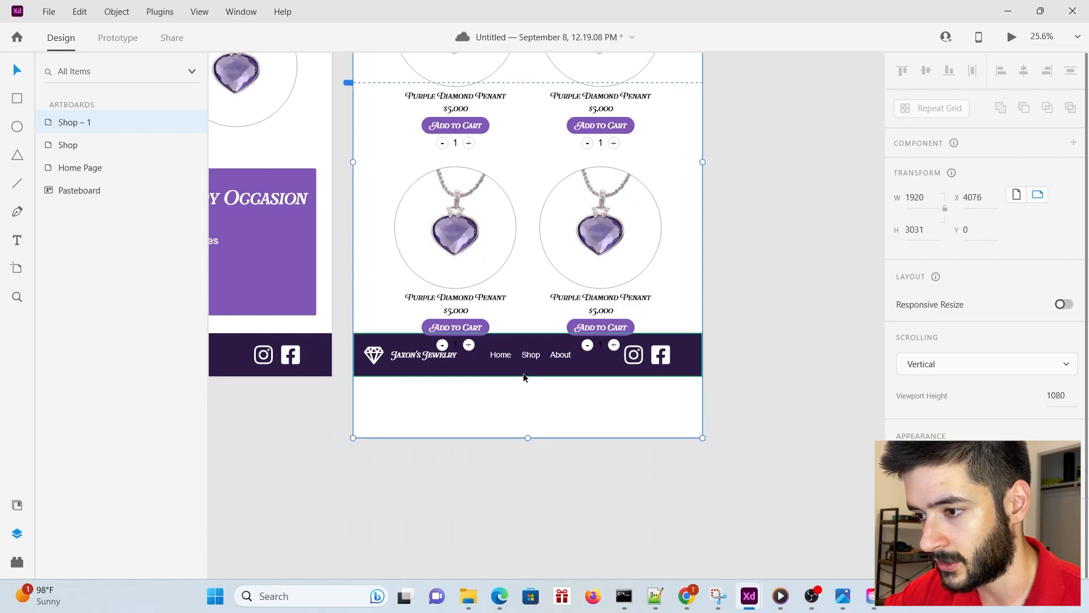
click(294, 413)
drag(315, 413, 745, 357)
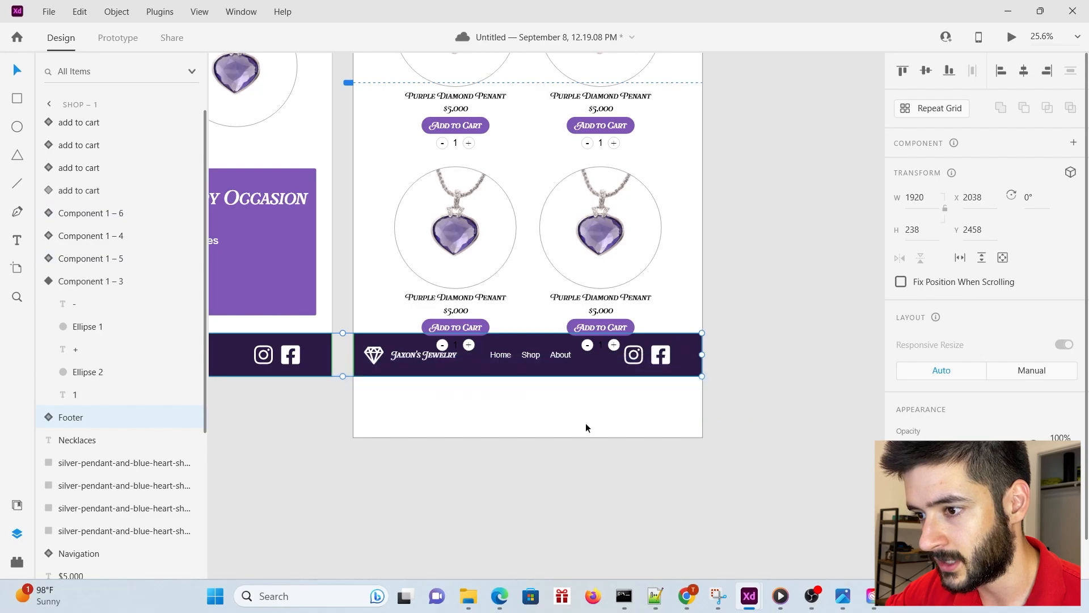
click(341, 412)
drag(340, 410, 720, 362)
drag(590, 370, 587, 397)
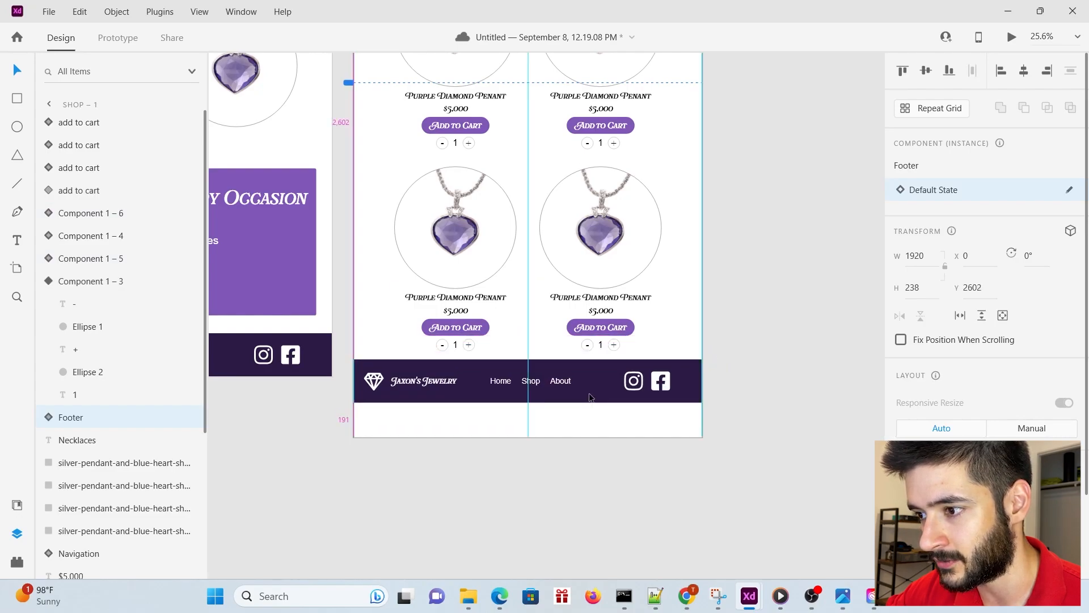
drag(590, 397, 590, 397)
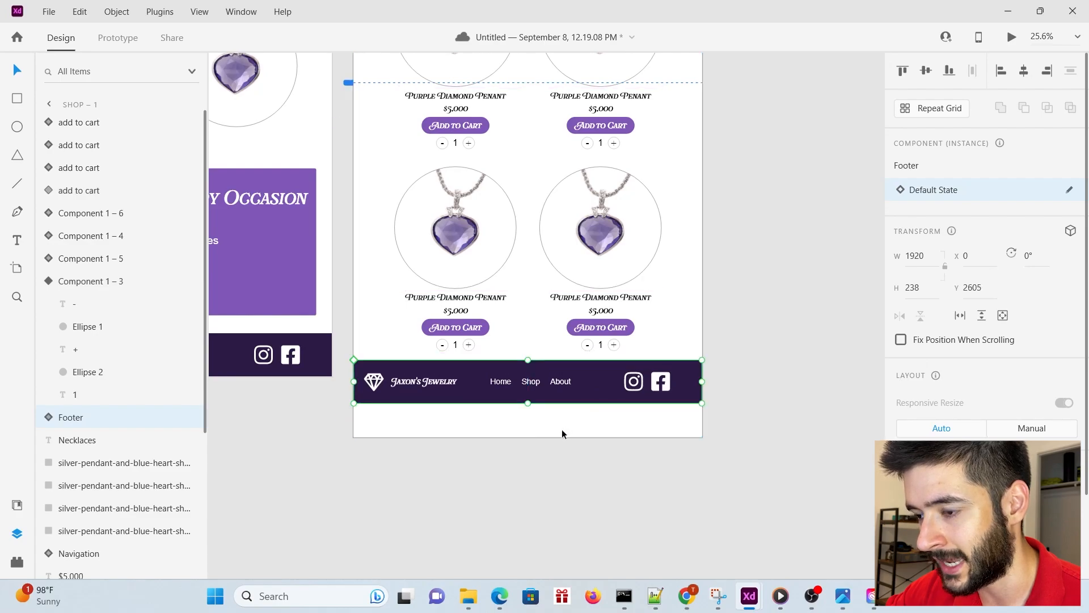
Shorten the Necklaces page artboard to a height of 2843 so that it ends at the footer
scroll(561, 429, up, 5)
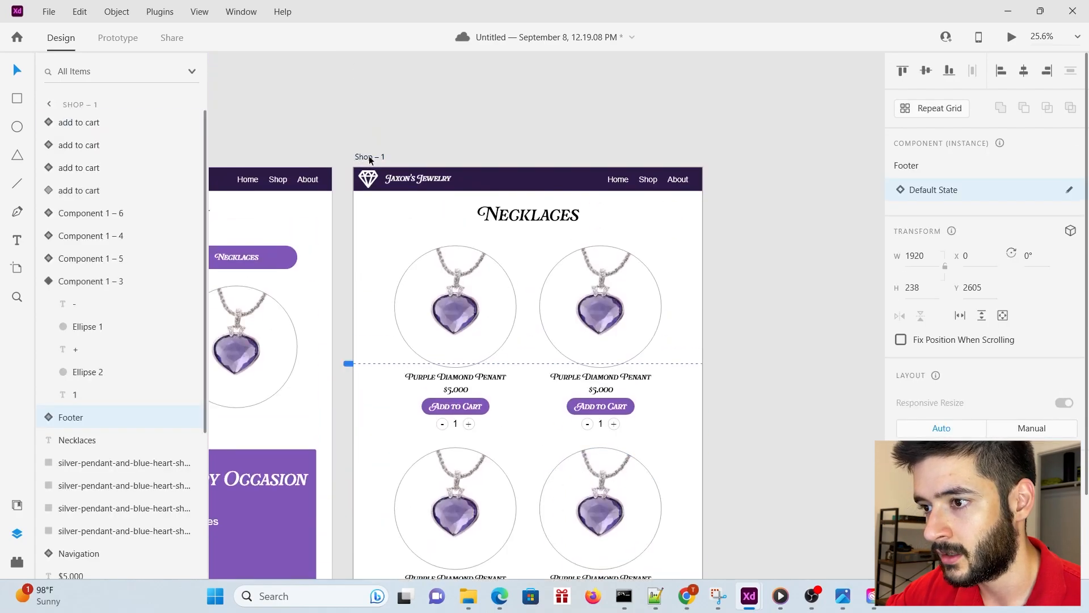
click(368, 157)
scroll(454, 288, down, 5)
click(495, 421)
scroll(495, 421, down, 5)
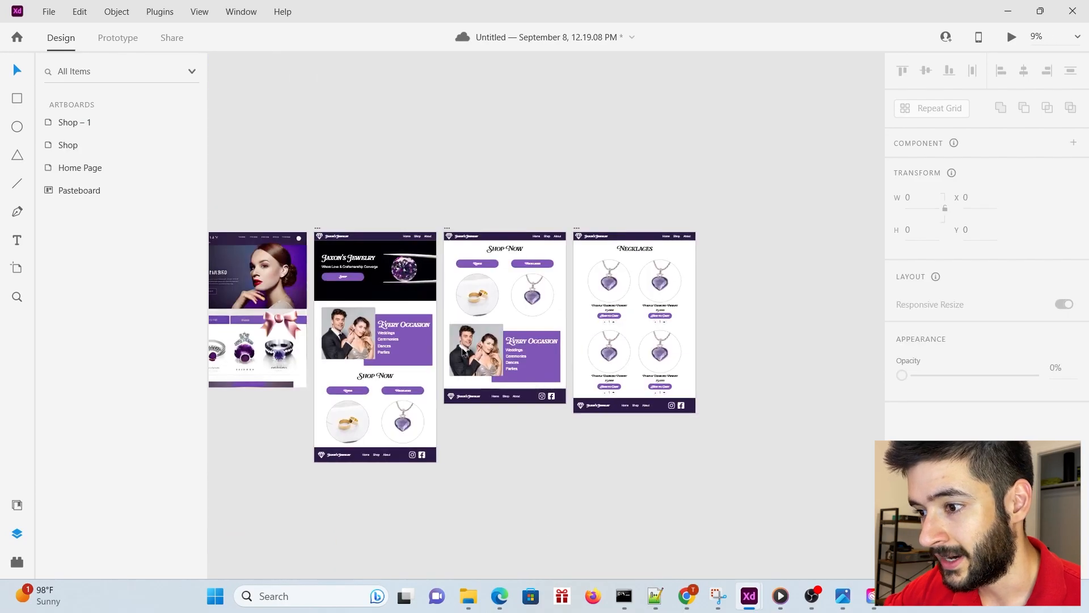
Review the four necklace products on the page, checking their pictures, names, prices and cart controls
scroll(410, 305, up, 1)
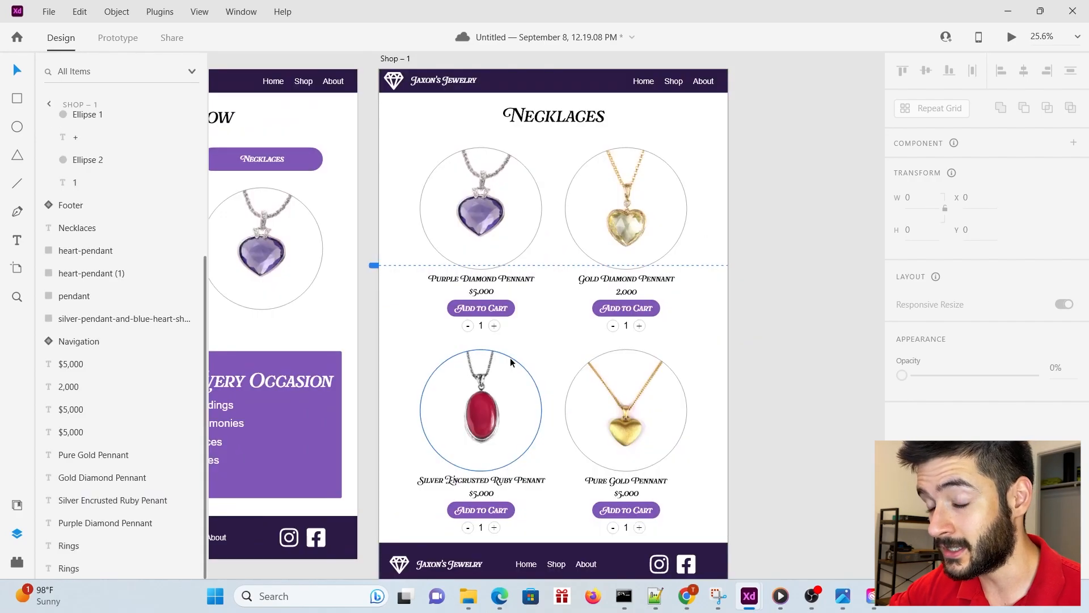
scroll(510, 357, up, 1)
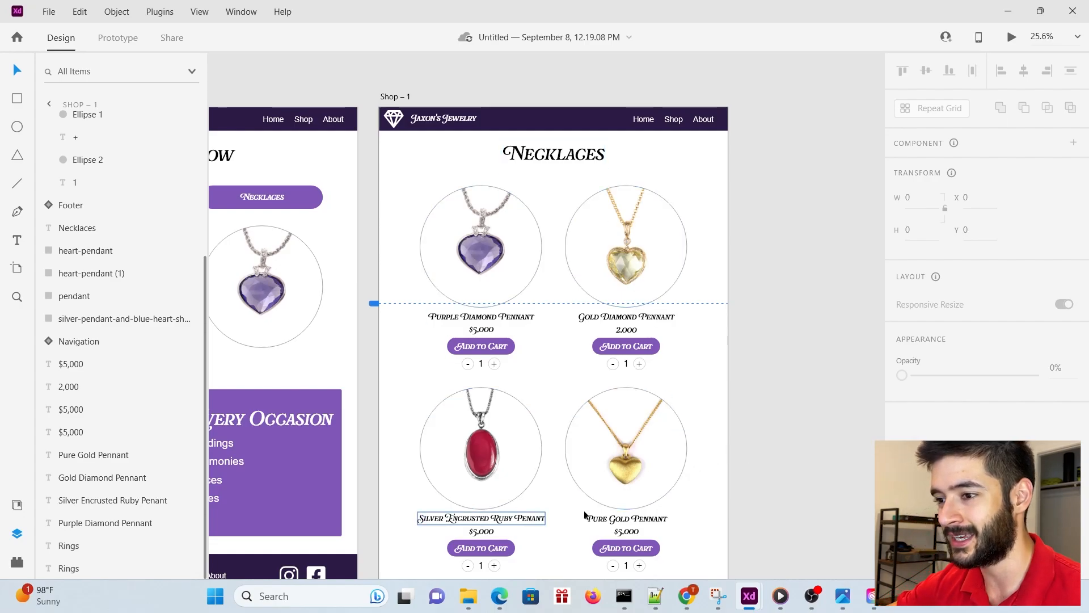
scroll(617, 447, down, 1)
scroll(616, 448, up, 1)
scroll(616, 448, down, 2)
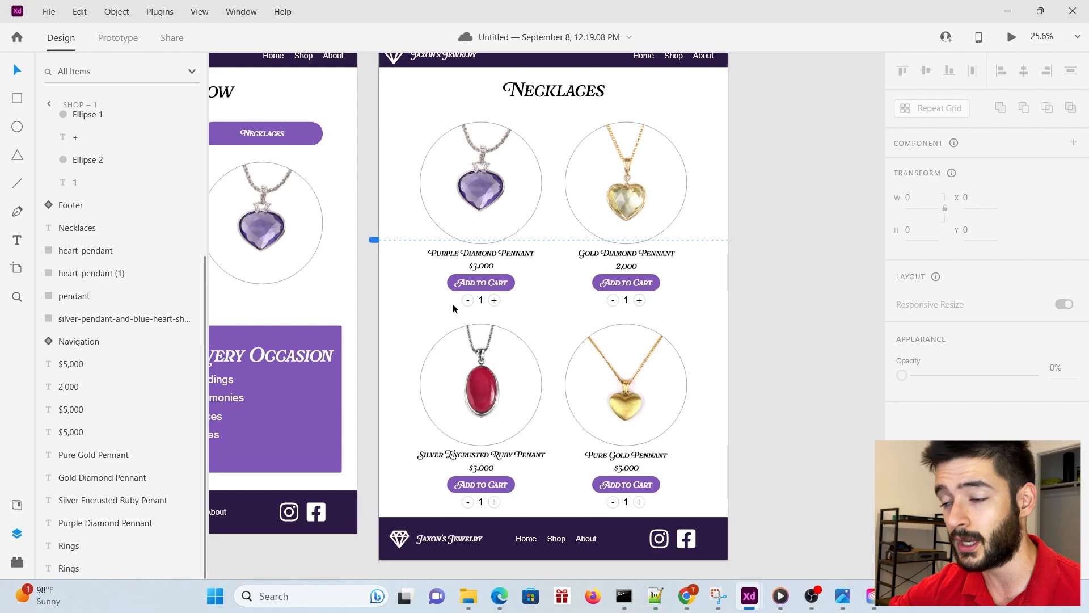
scroll(452, 304, down, 3)
scroll(670, 327, up, 3)
scroll(670, 333, down, 2)
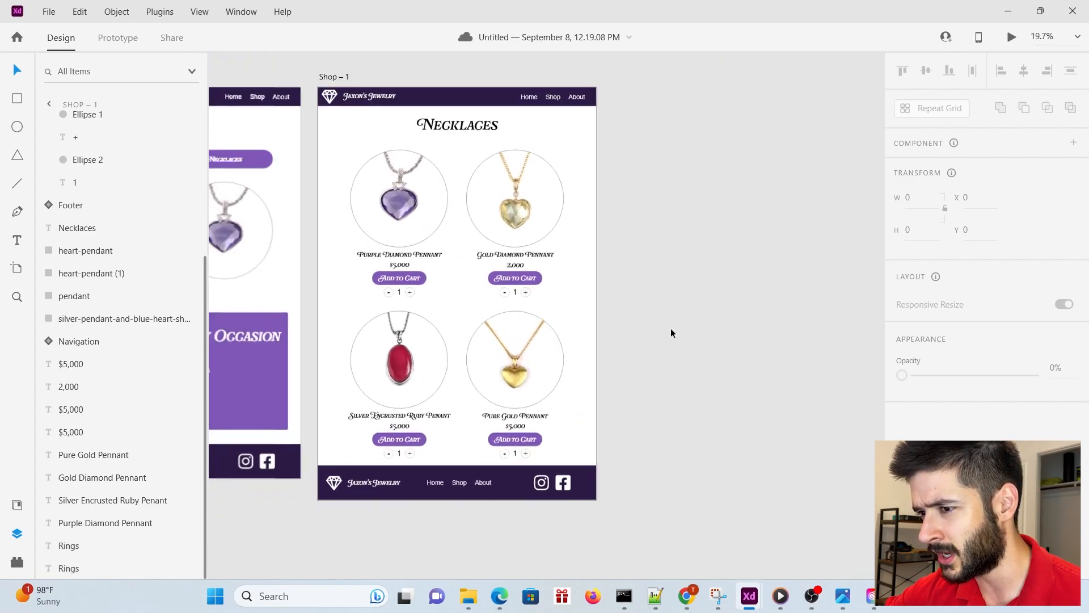
scroll(670, 333, up, 2)
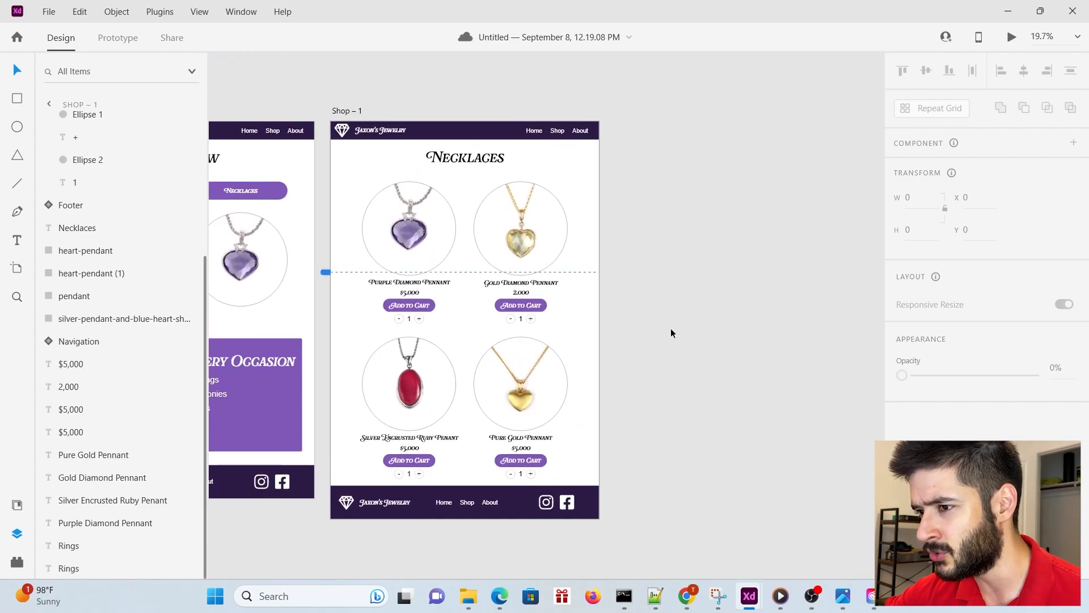
Rename the Shop – 1 artboard as Necklaces and place a duplicate of it alongside
double_click(343, 124)
text(Necklaces)
key(Return)
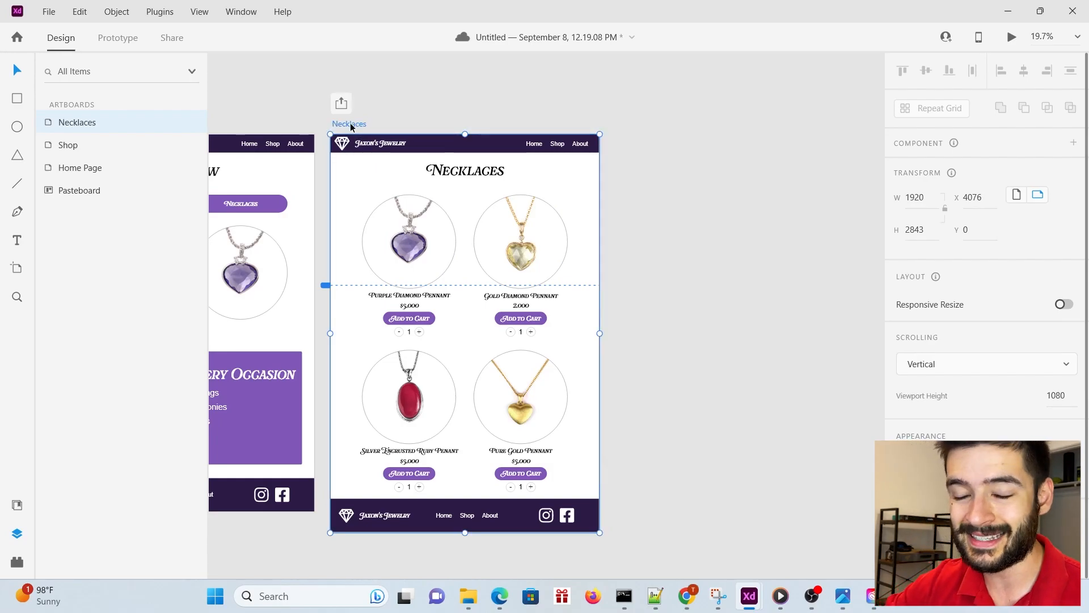
drag(351, 127, 634, 125)
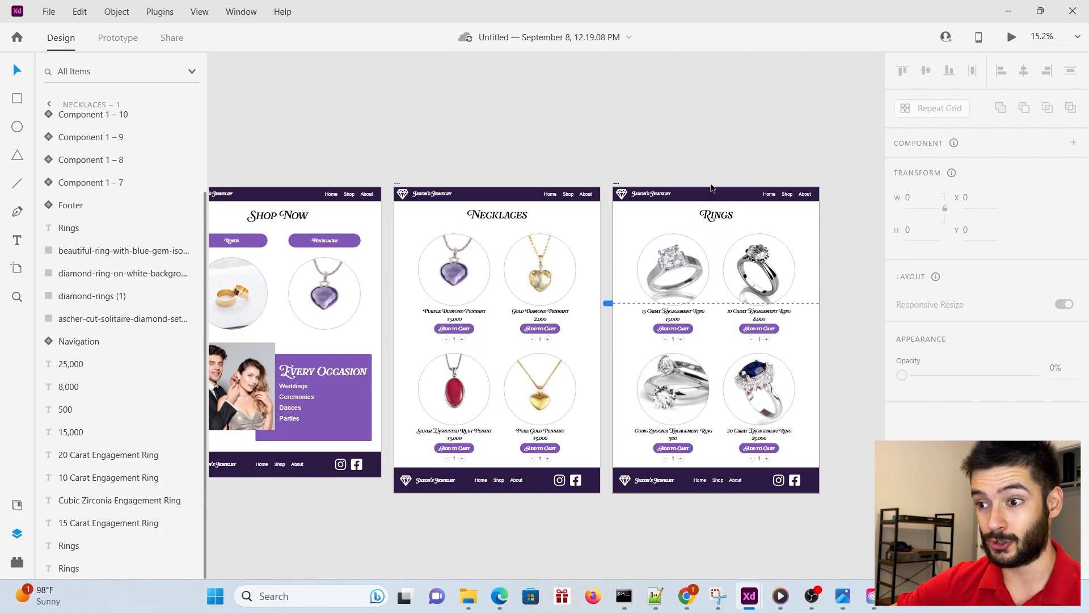
Shift the Home, Shop and About links in the Home Page navigation bar left to make room at its right end
scroll(541, 262, down, 5)
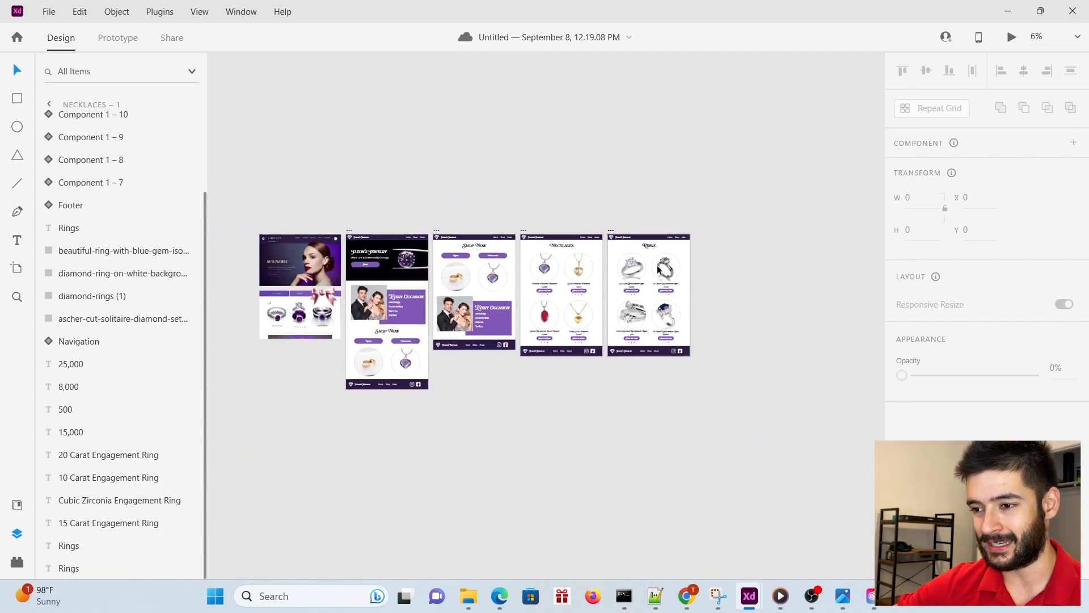
scroll(548, 267, up, 3)
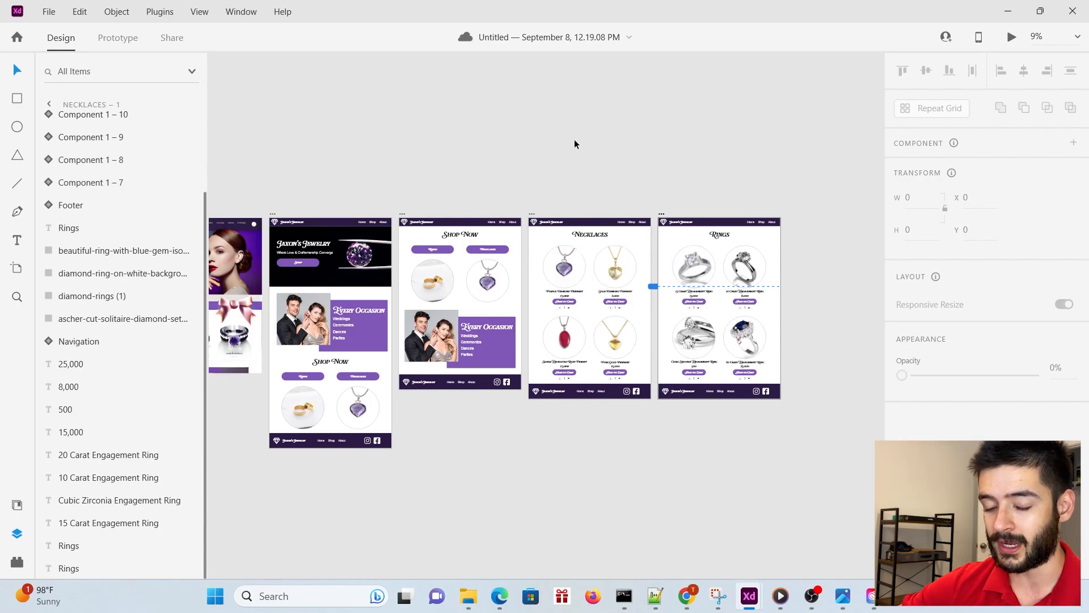
scroll(510, 182, down, 1)
scroll(309, 210, up, 3)
scroll(435, 197, up, 4)
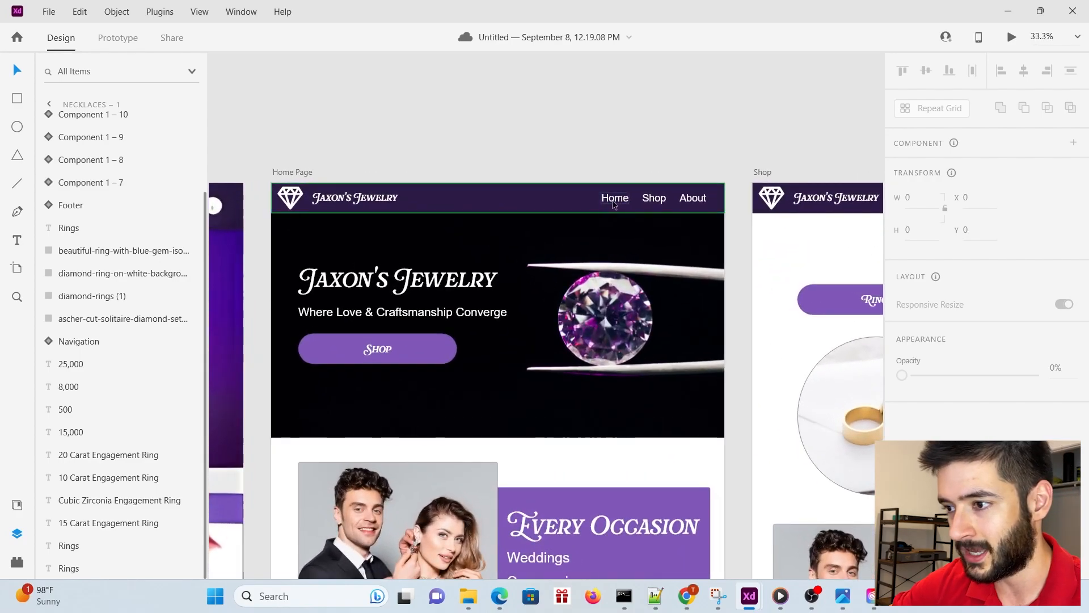
click(614, 203)
click(614, 203)
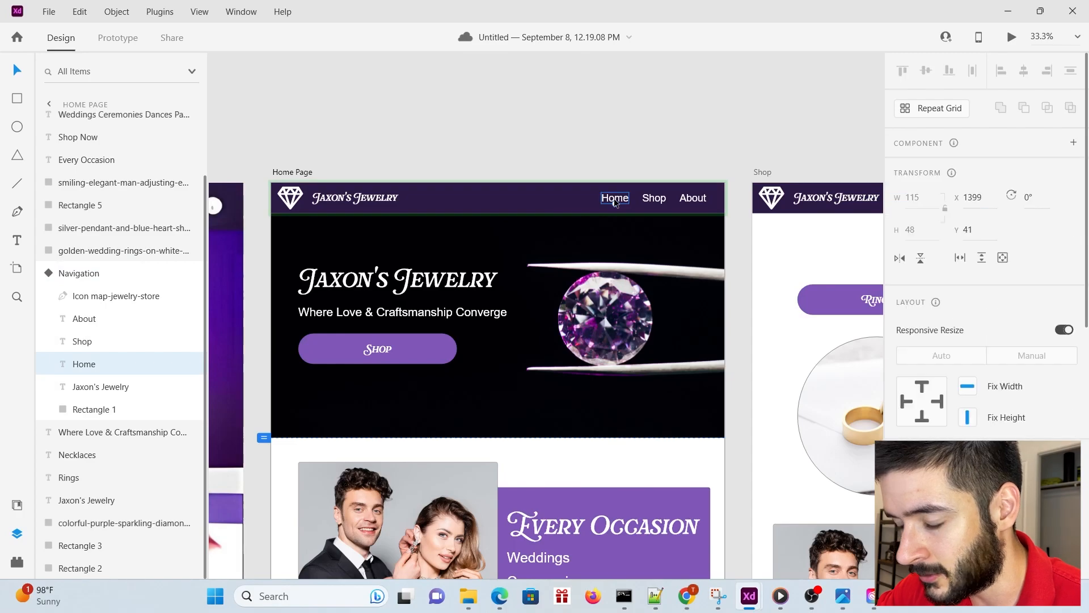
shift+click(657, 199)
shift+click(691, 199)
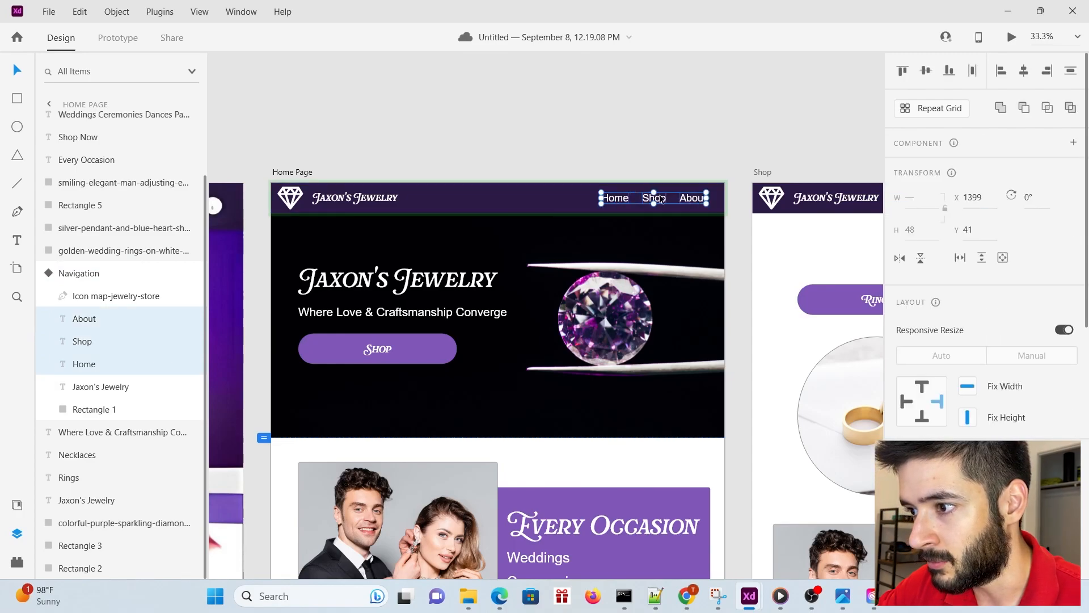
drag(655, 203, 620, 203)
click(615, 142)
Find a cart icon with Icons 4 Design and place the Awesome shopping-cart in white beside About at about X 1751, Y 21
click(169, 12)
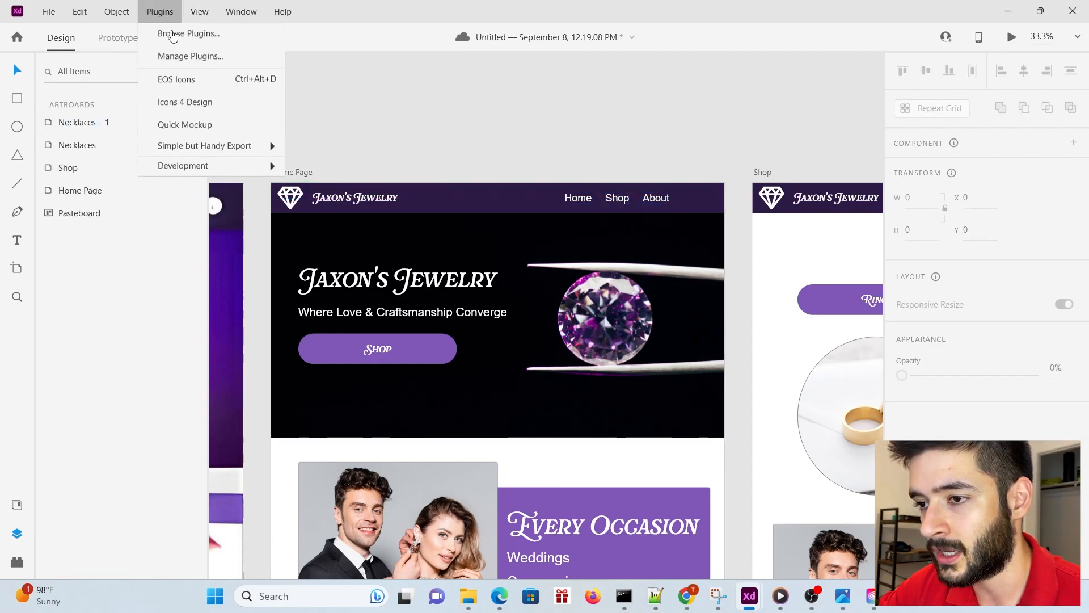
click(183, 103)
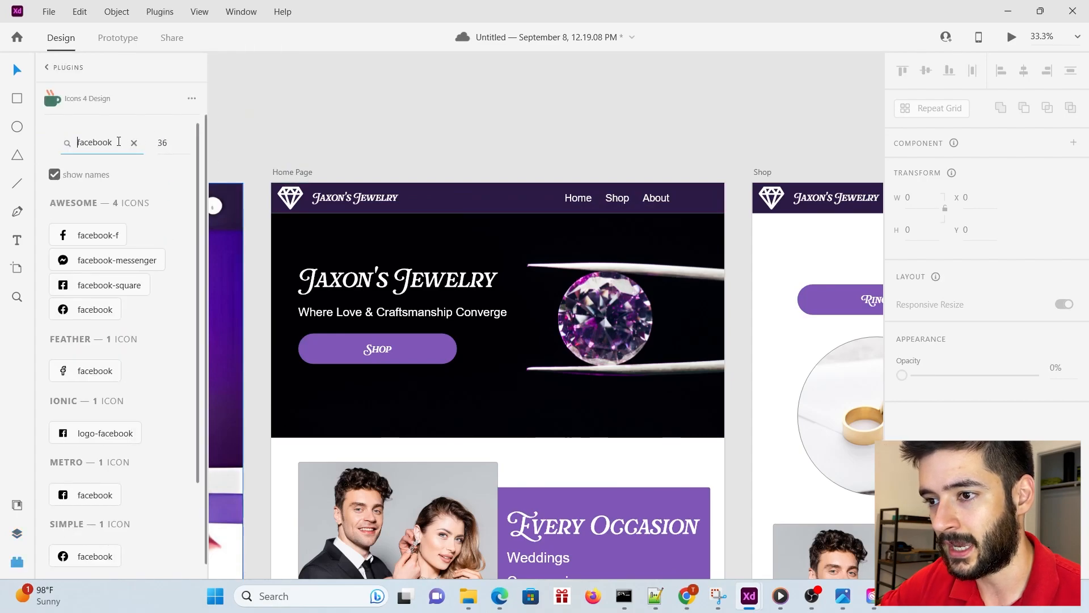
drag(119, 142, 54, 141)
text(cart)
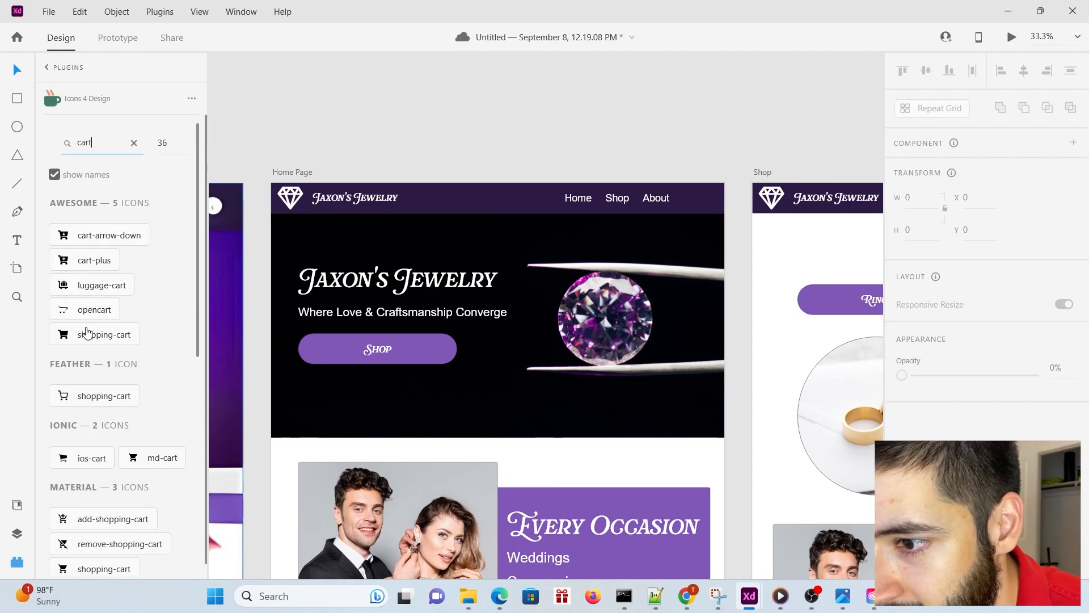
click(105, 340)
drag(551, 320, 651, 275)
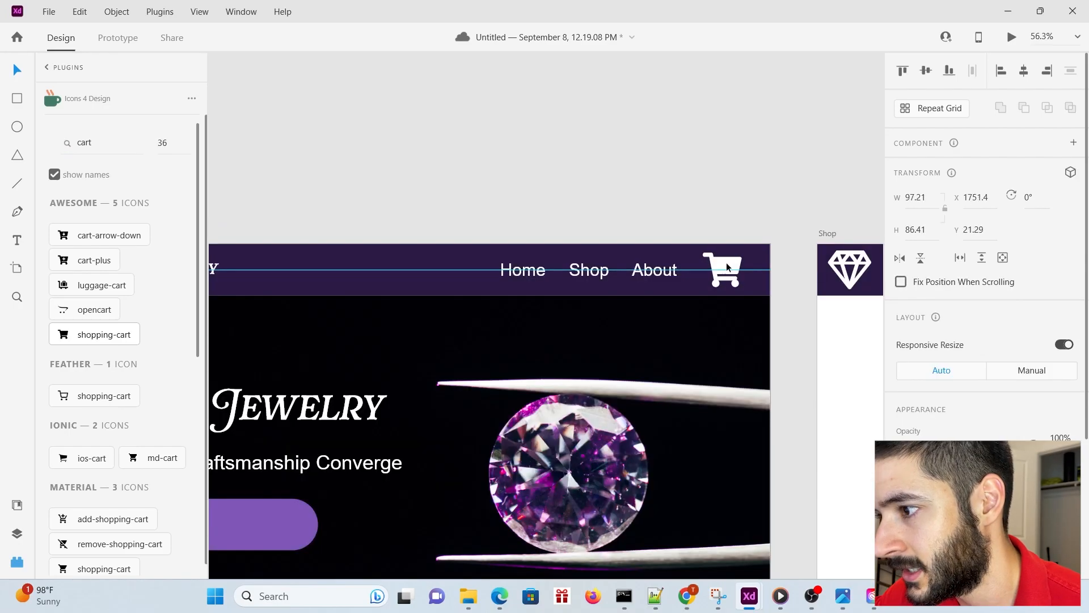
click(556, 190)
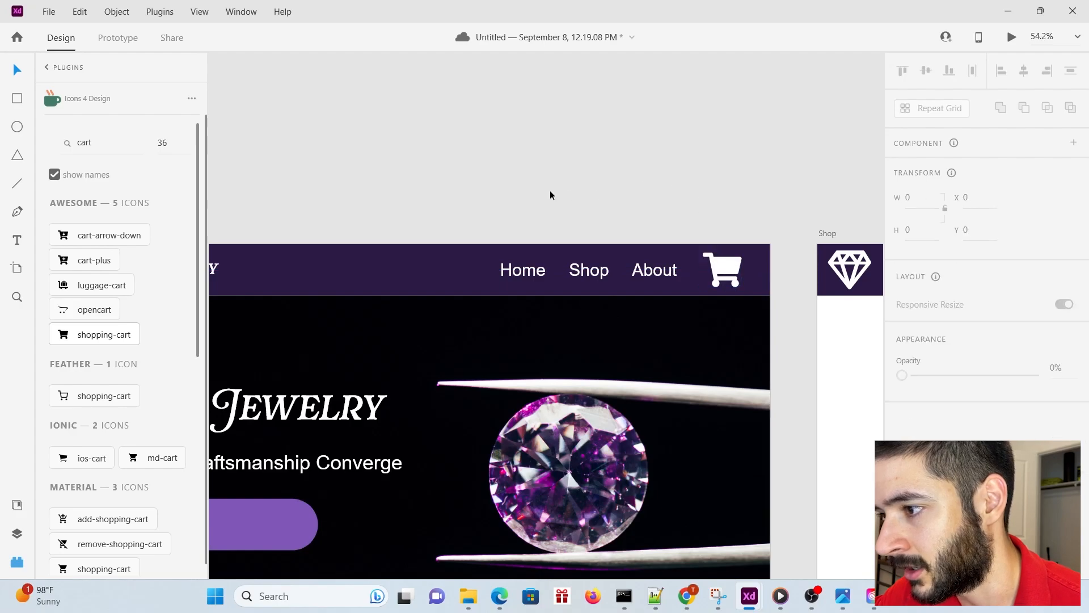
Move the Icon awesome-shopping-cart layer of the Home Page into the Navigation component so every page's bar includes it
scroll(547, 195, down, 5)
scroll(547, 195, down, 3)
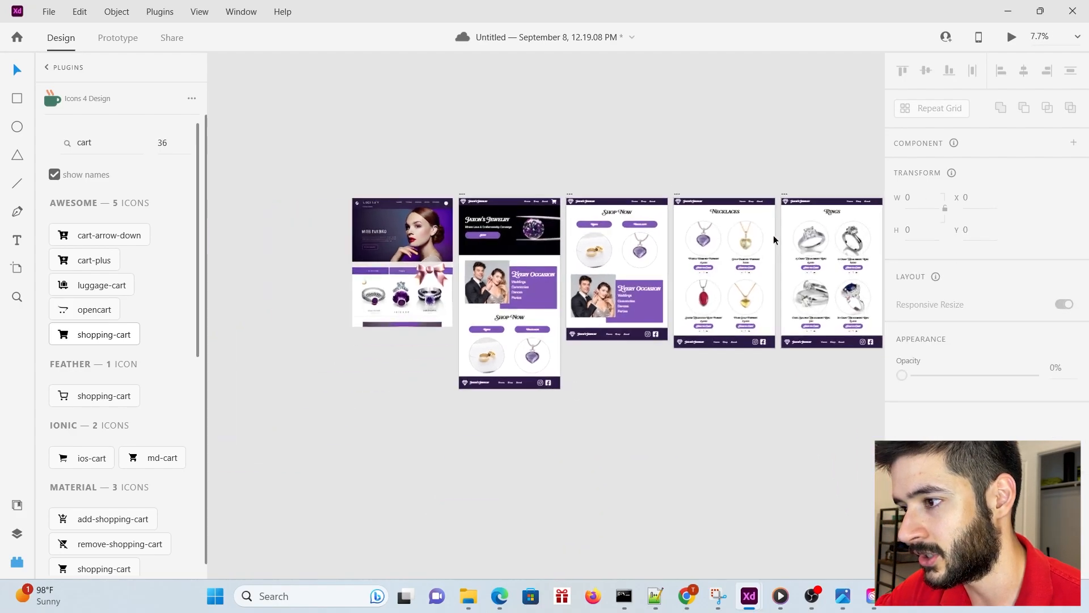
scroll(748, 193, up, 6)
click(749, 191)
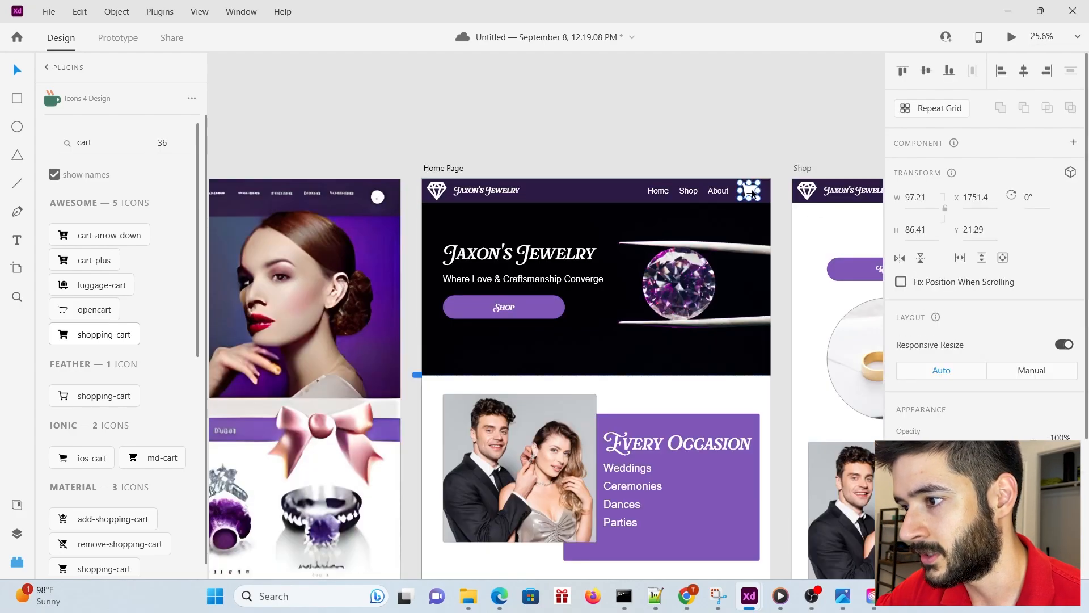
click(18, 539)
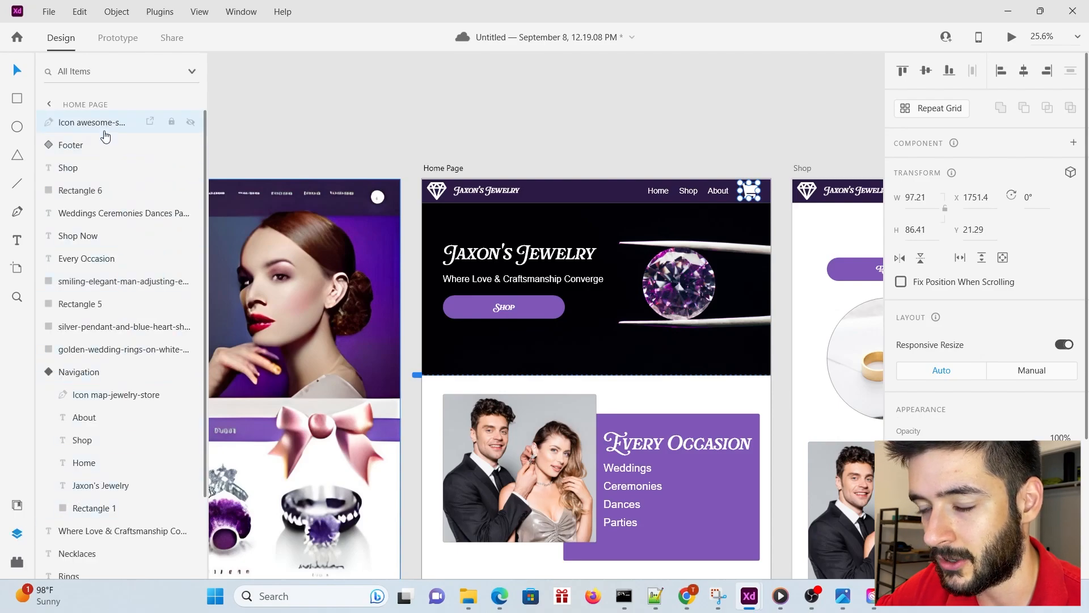
scroll(585, 303, down, 3)
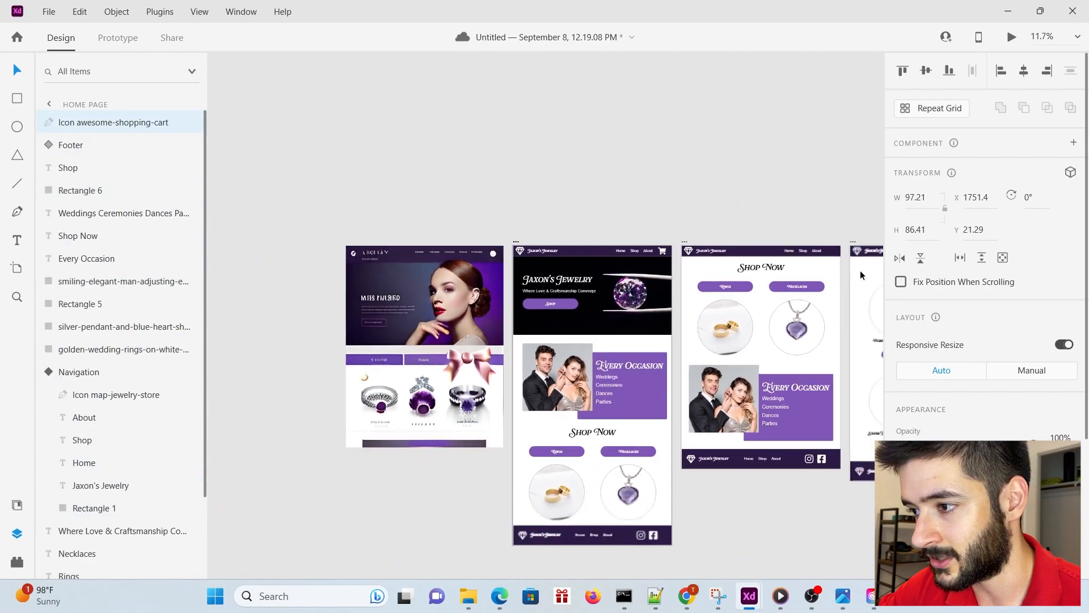
scroll(852, 263, up, 3)
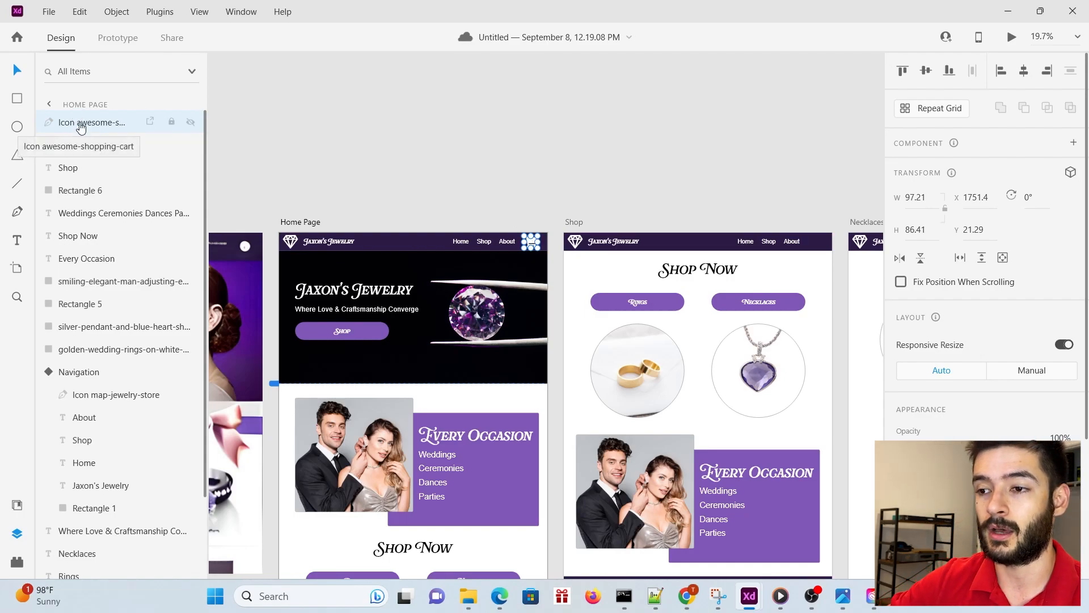
drag(81, 128, 76, 445)
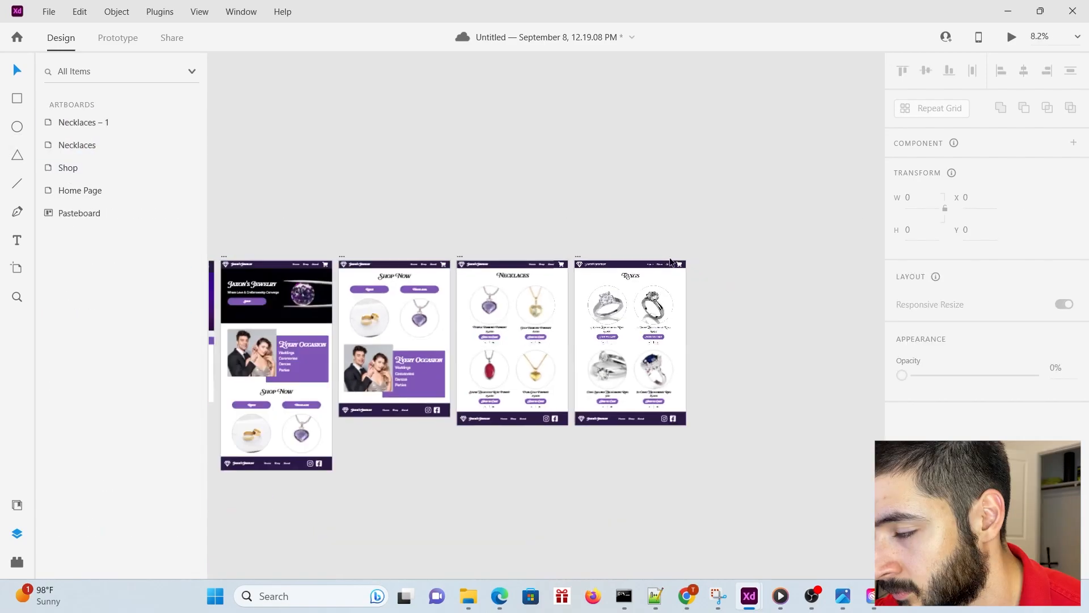
Check the navigation bars of the Home, Shop, Necklaces and Rings pages for the cart icon
scroll(669, 261, down, 1)
scroll(308, 279, up, 7)
scroll(308, 283, up, 2)
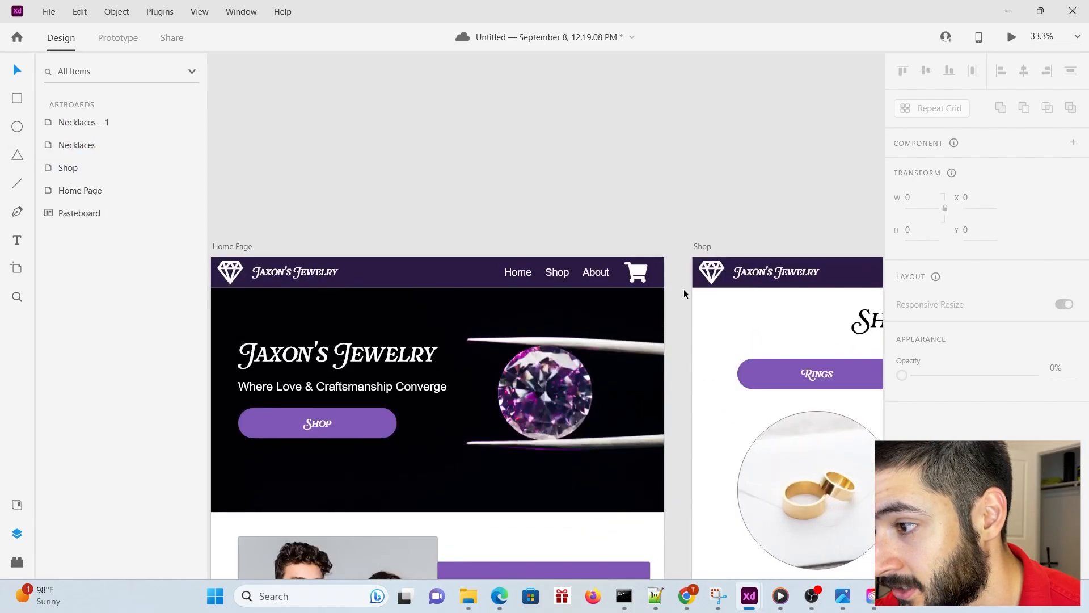
scroll(471, 222, down, 6)
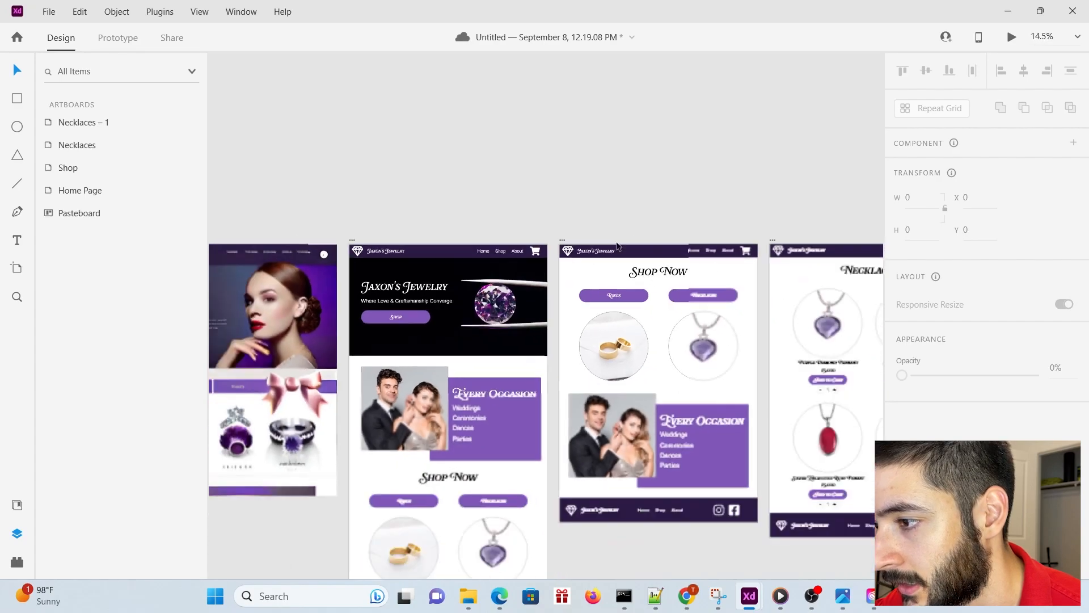
scroll(726, 252, up, 2)
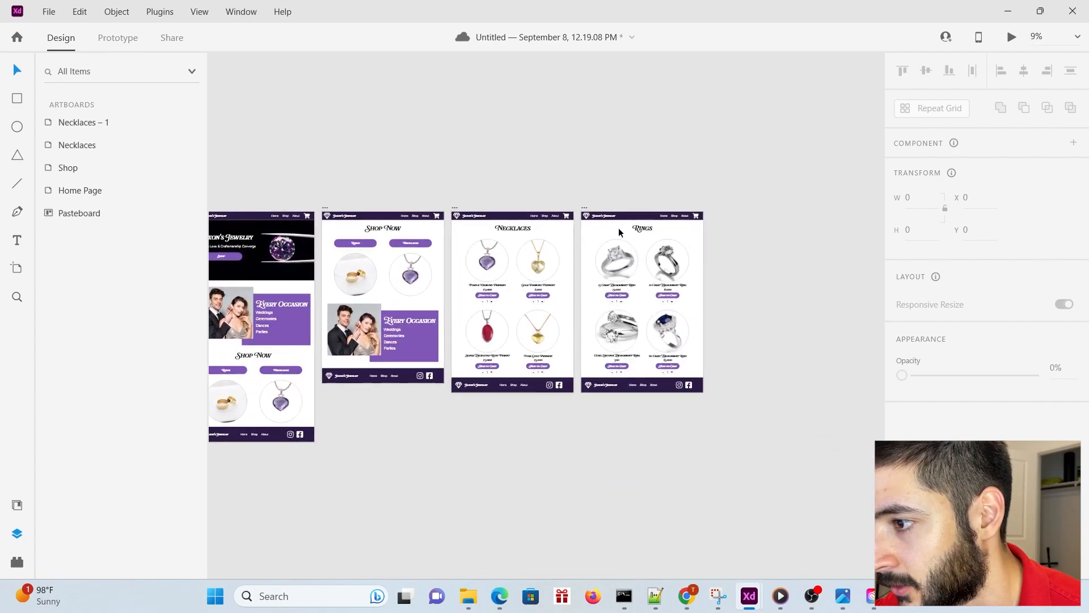
scroll(619, 225, up, 3)
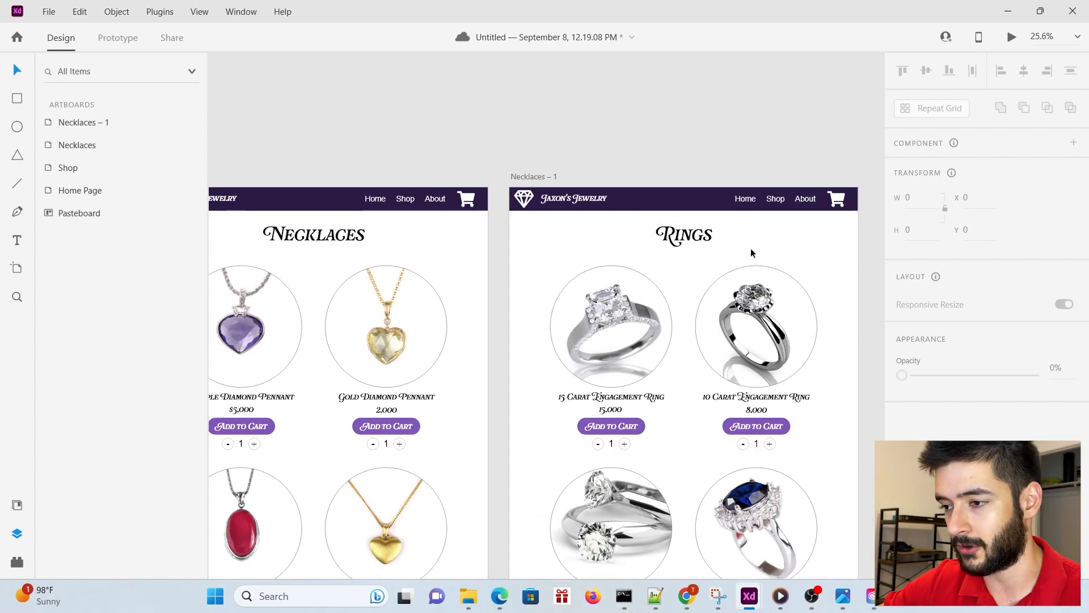
scroll(757, 251, down, 3)
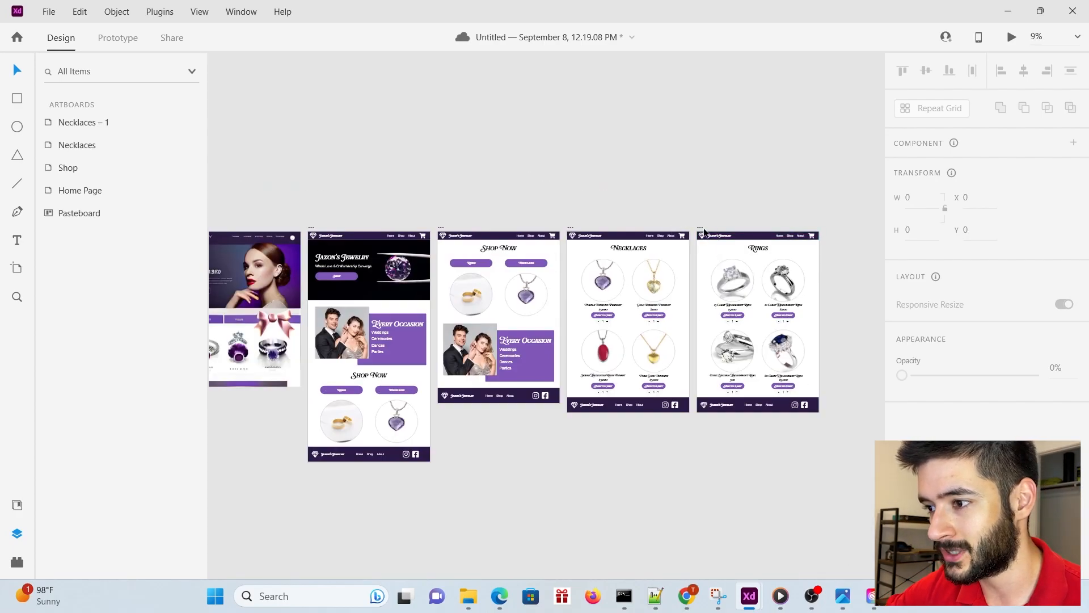
Duplicate the Rings page artboard beside the original and delete all the ring products from the copy
click(702, 230)
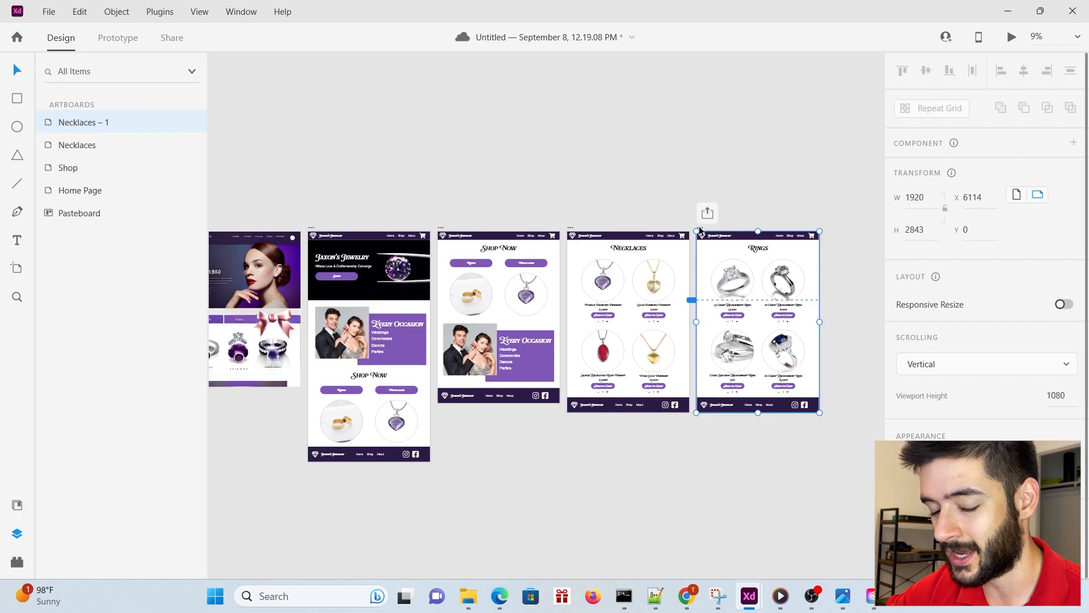
drag(701, 230, 831, 229)
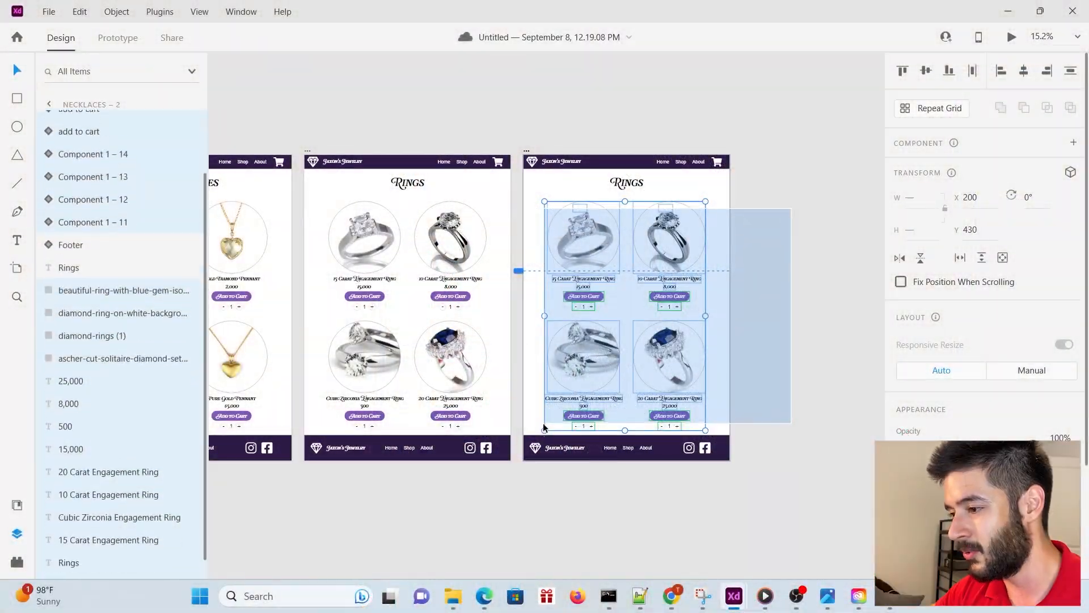
drag(543, 423, 536, 424)
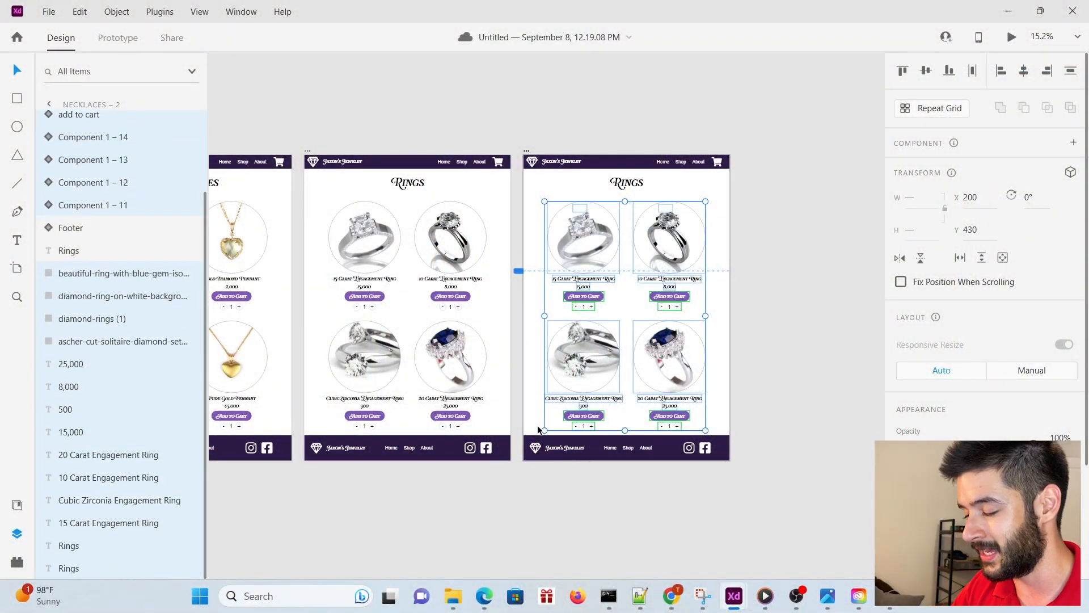
key(Delete)
scroll(794, 369, down, 2)
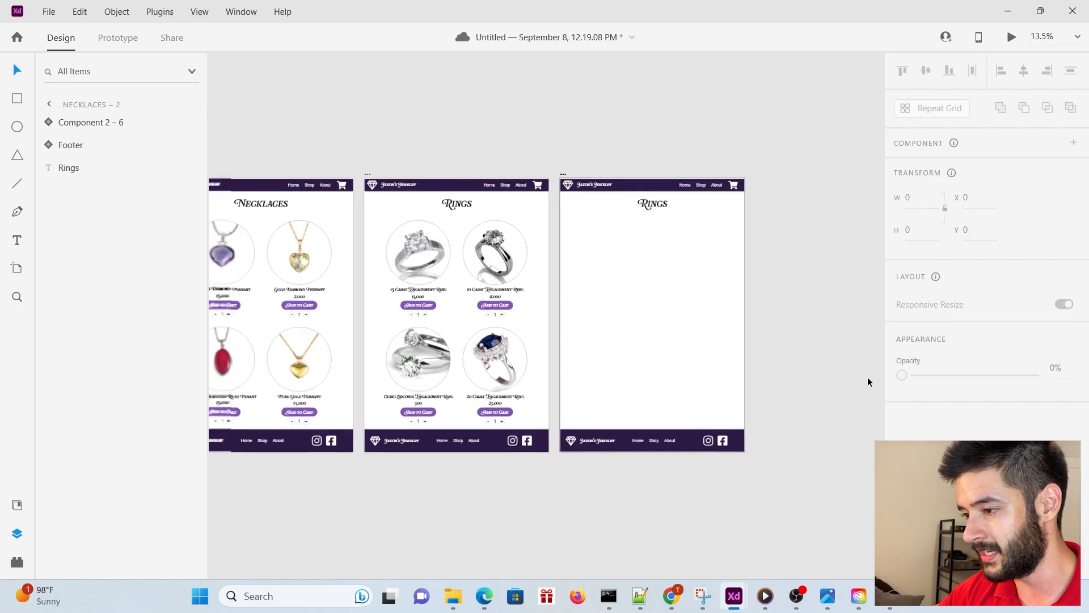
Copy the Every Occasion section with its couple photo from the Shop page and place it below the heading on the emptied artboard
scroll(377, 306, down, 5)
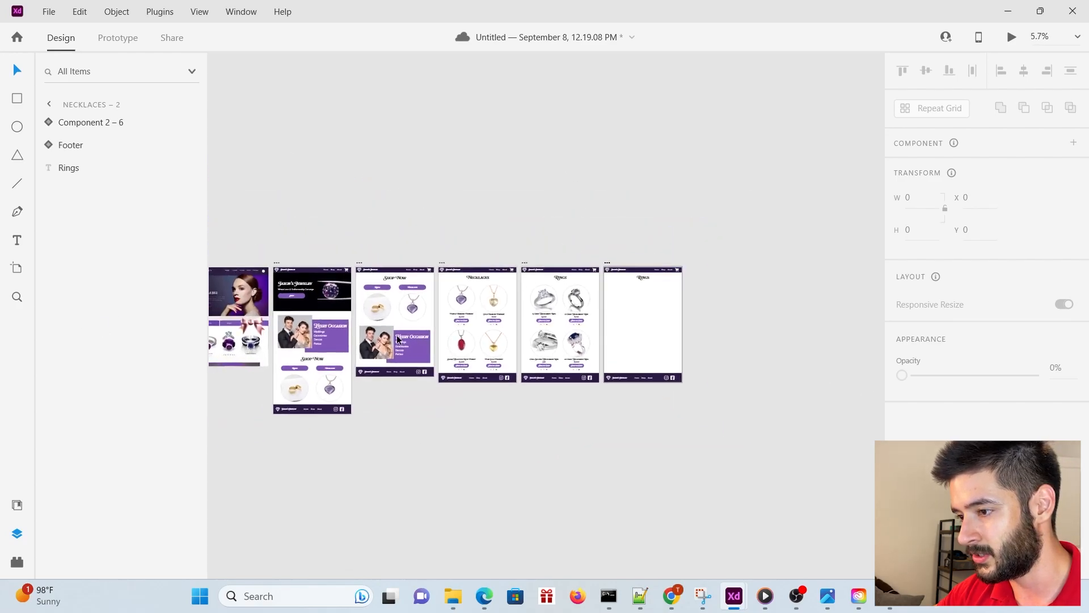
scroll(390, 332, up, 3)
scroll(390, 332, up, 1)
click(321, 311)
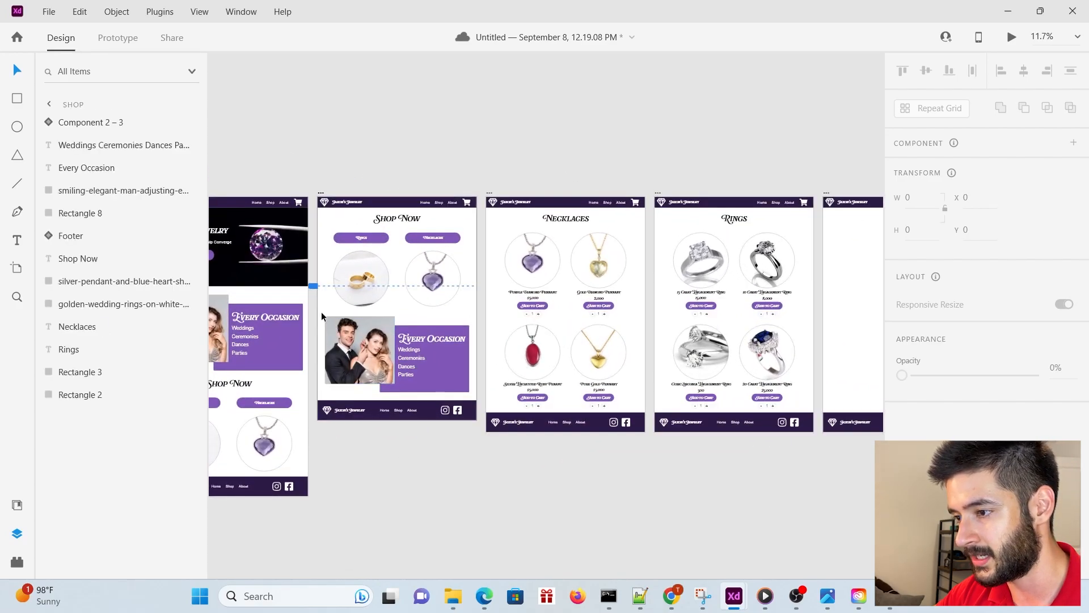
drag(317, 319, 818, 299)
scroll(312, 285, down, 6)
scroll(657, 331, up, 6)
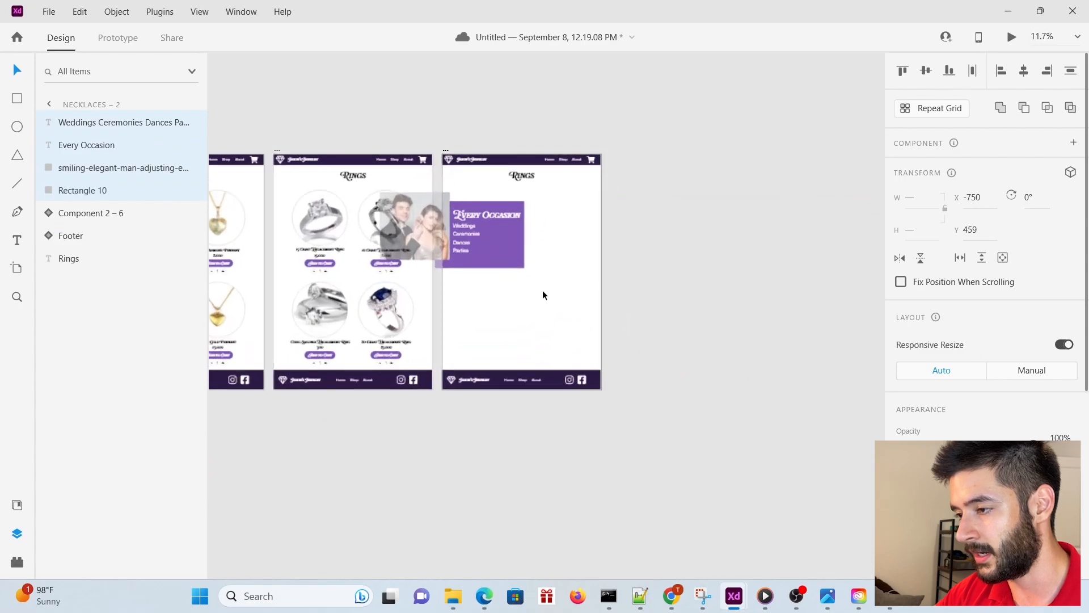
drag(417, 243, 487, 235)
drag(490, 235, 499, 240)
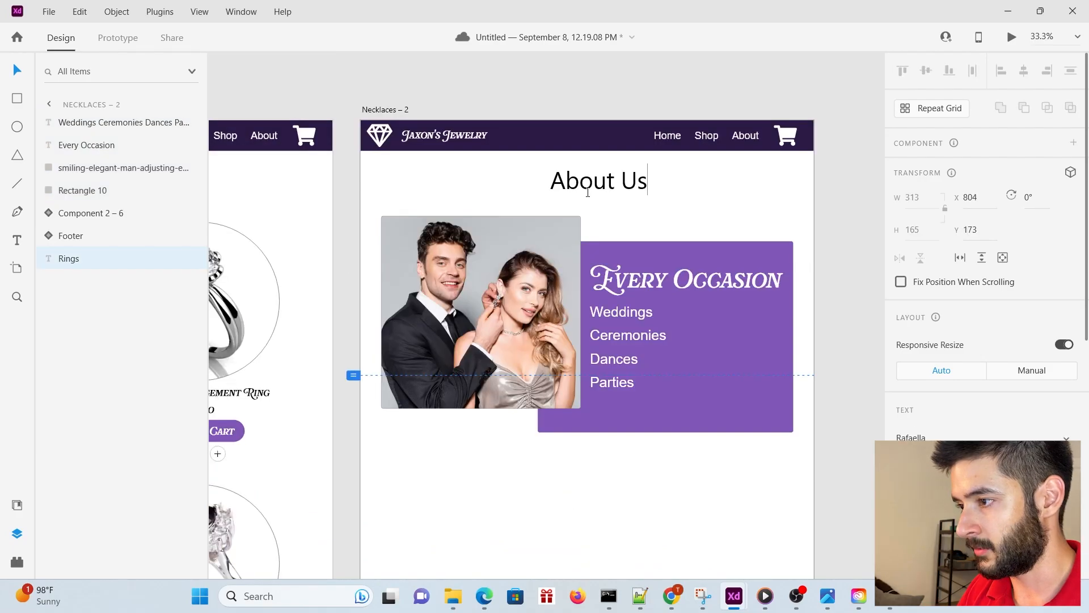
Change the duplicated page's Rings heading to About Us and centre it horizontally on the artboard
key(Escape)
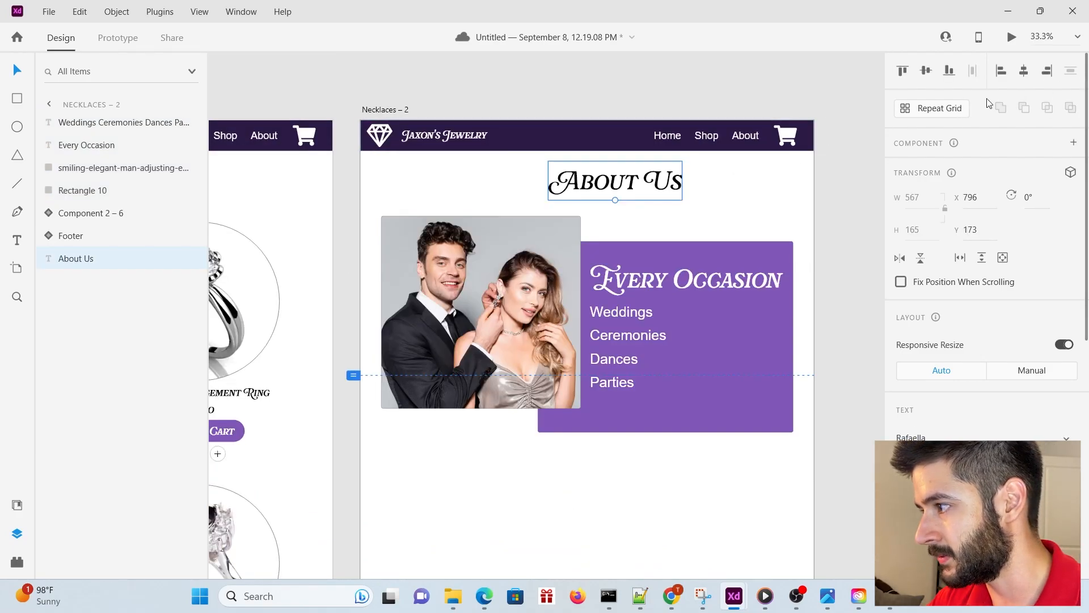
click(1024, 71)
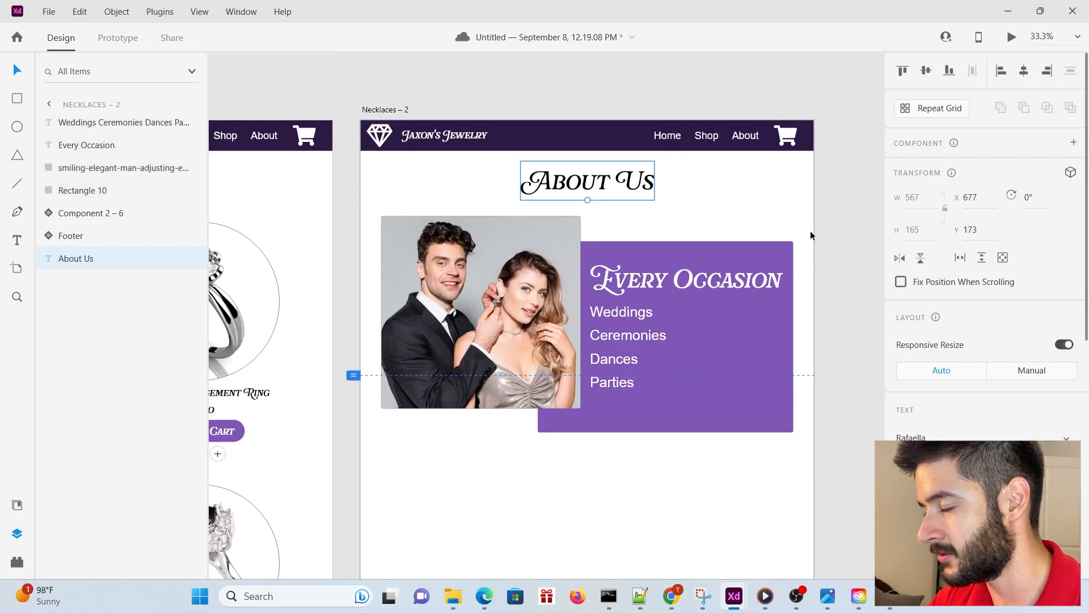
Retitle the purple panel Owner and replace its list with a paragraph about the owner starting the business in 2014 and reshaping jewelry buying
double_click(696, 280)
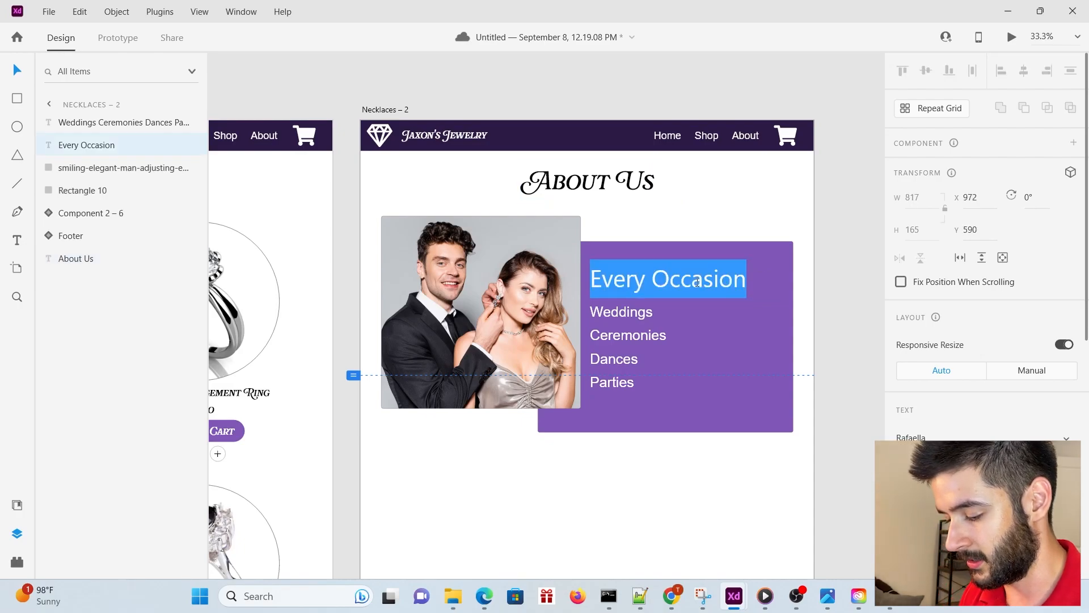
text(Owene)
key(BackSpace)
key(BackSpace)
key(BackSpace)
text(ner)
key(Escape)
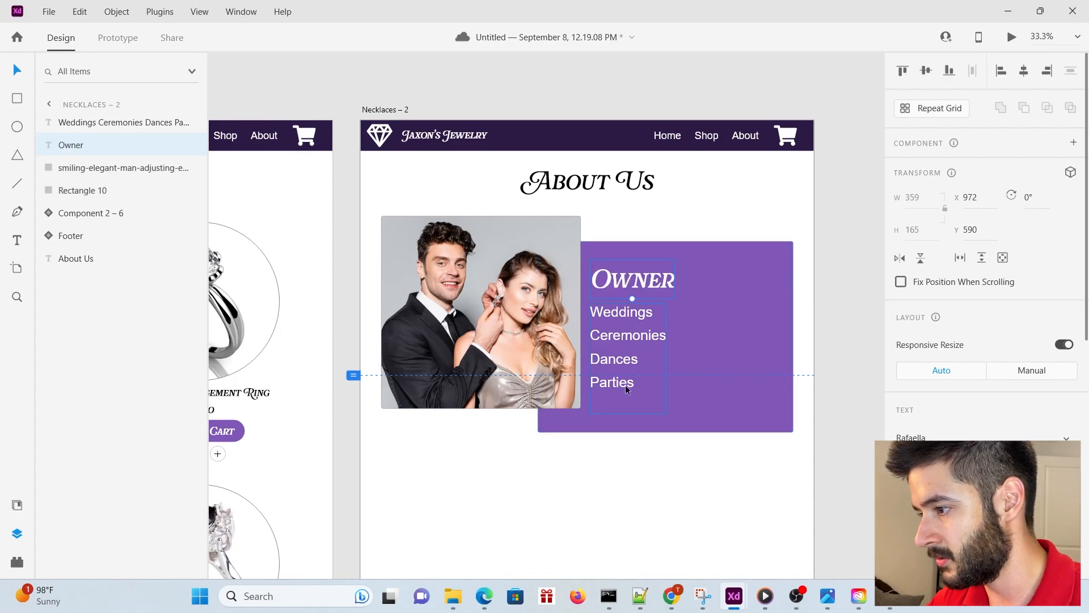
click(625, 385)
text(Our owner, Mary Louis, started the business in 2014. She had the vision to reshape the way people choose and buy jewelry for every occasion.)
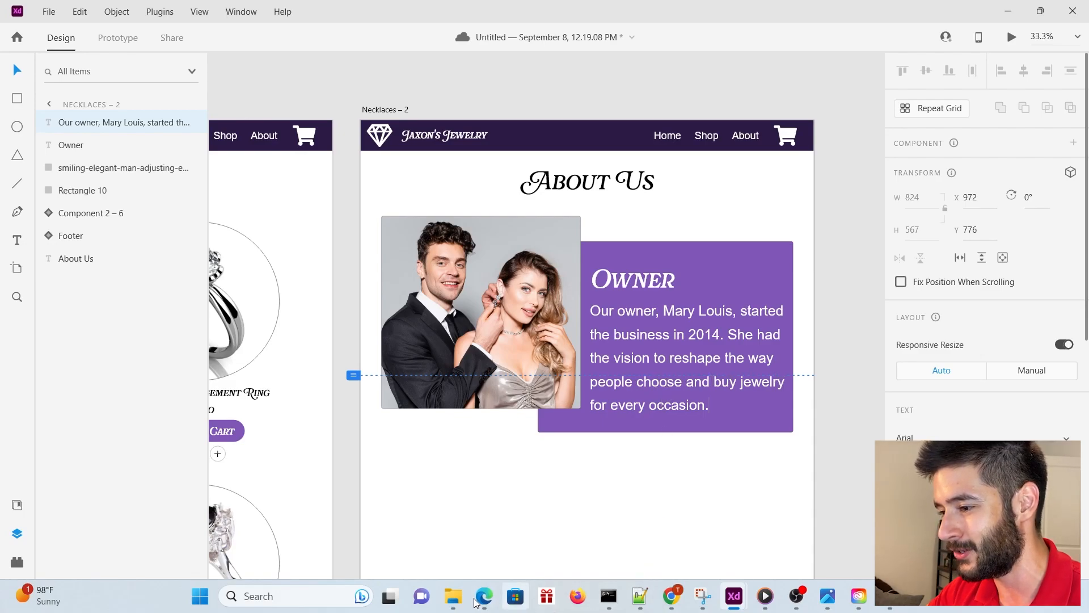
Replace the couple photo on the About Us page with the successful-woman-portrait image from File Explorer
mouse_move(453, 595)
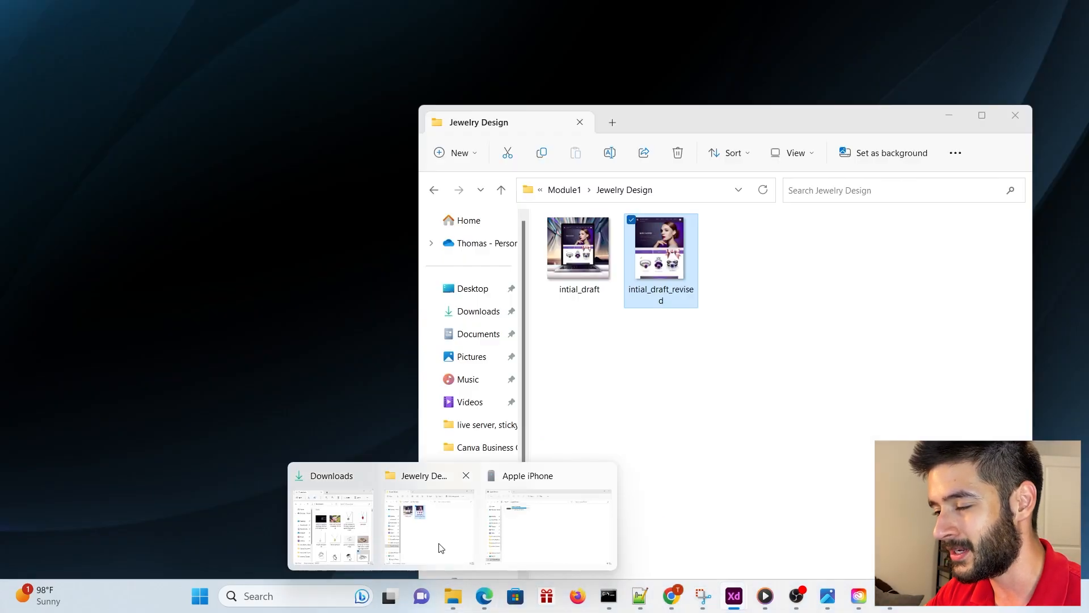
click(441, 547)
click(489, 269)
drag(721, 82, 230, 78)
drag(91, 220, 492, 318)
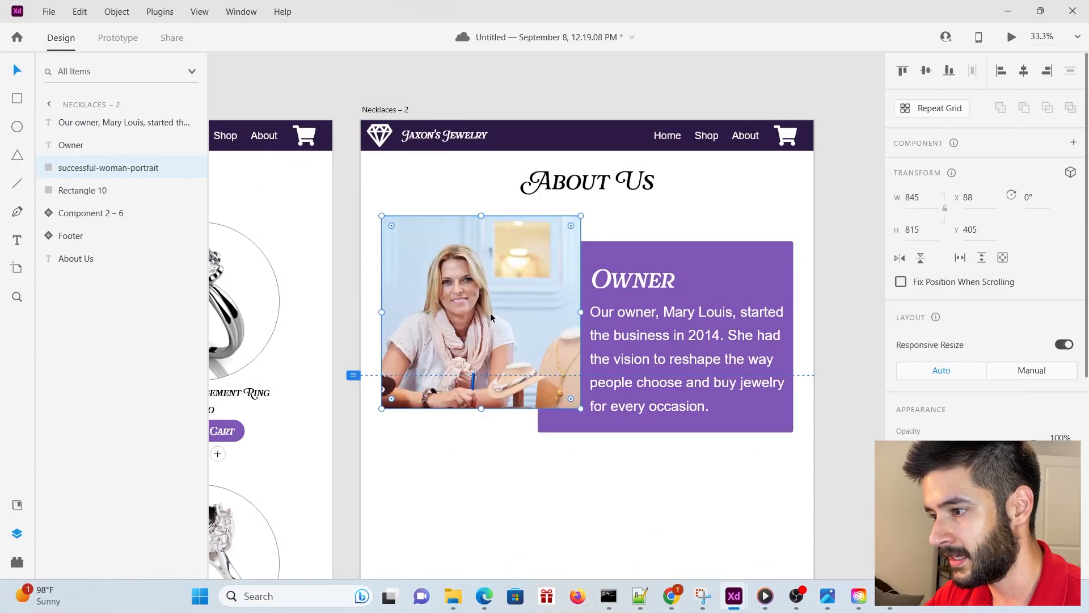
Enlarge the woman's portrait inside its frame and reposition it so she fills more of the picture
double_click(461, 312)
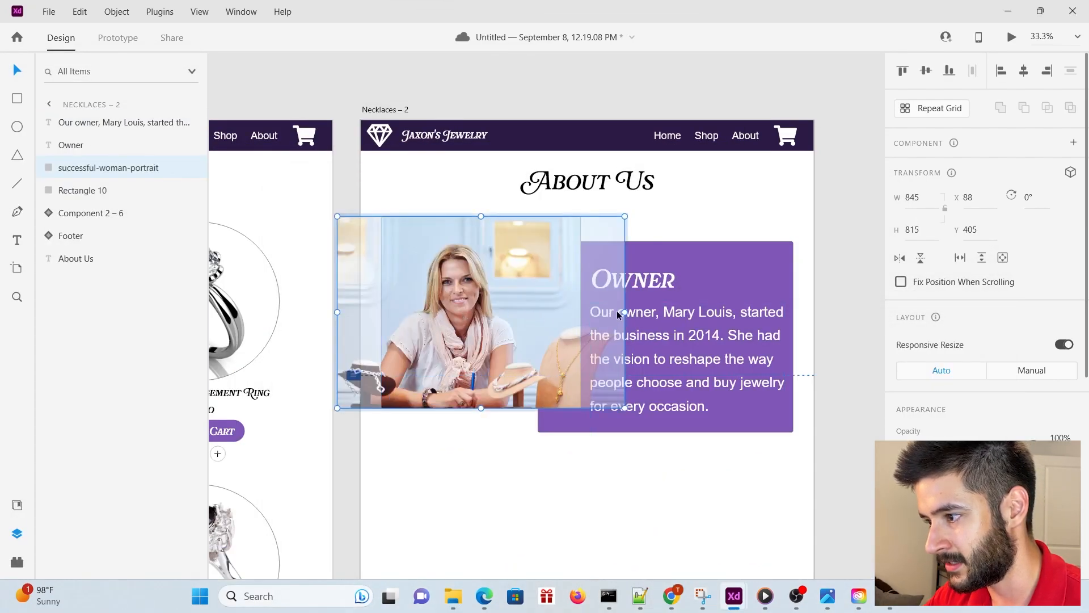
drag(627, 311, 678, 312)
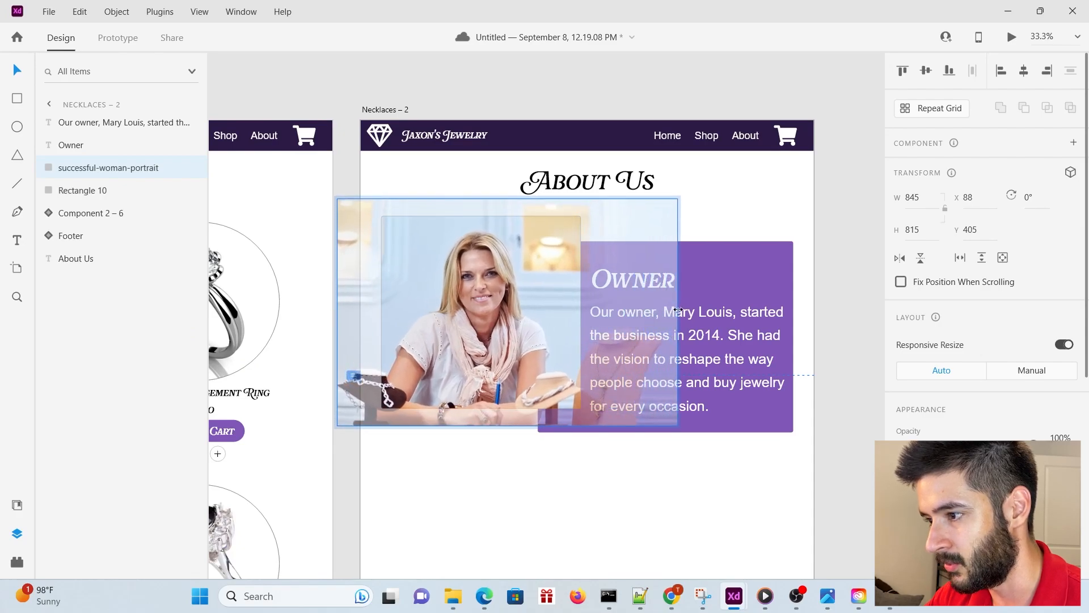
drag(536, 323, 540, 312)
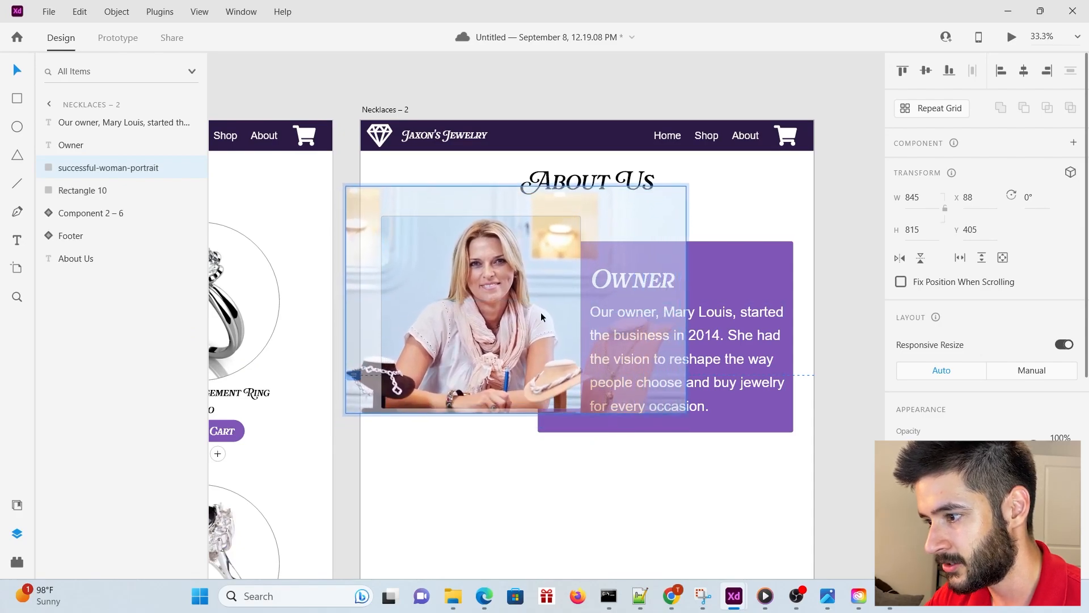
click(616, 511)
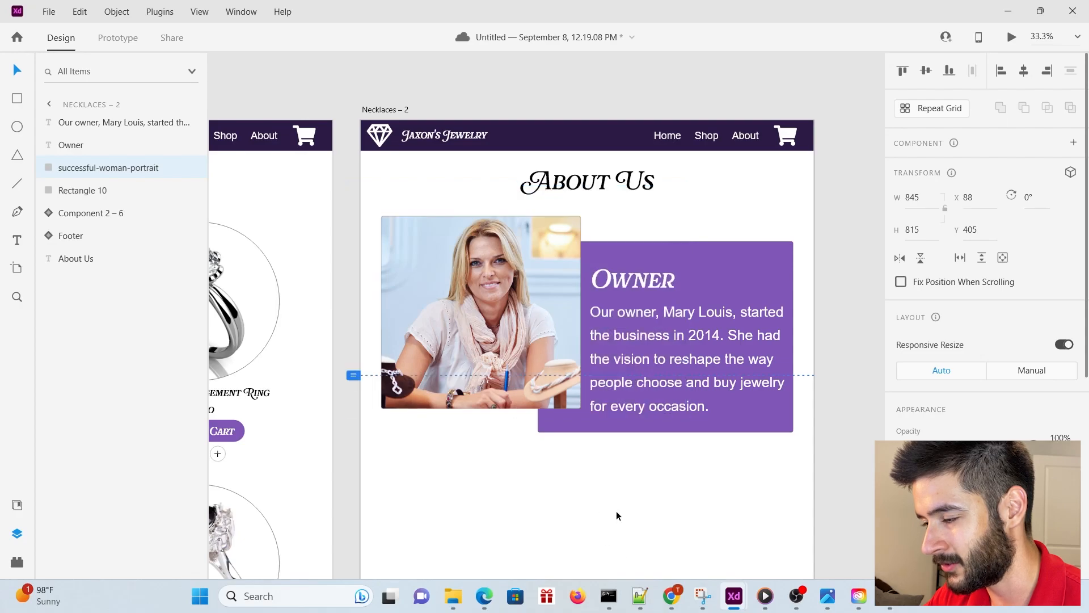
Move the About Us page's footer up to Y 1410, just below the Owner section
scroll(634, 472, down, 3)
scroll(618, 421, down, 3)
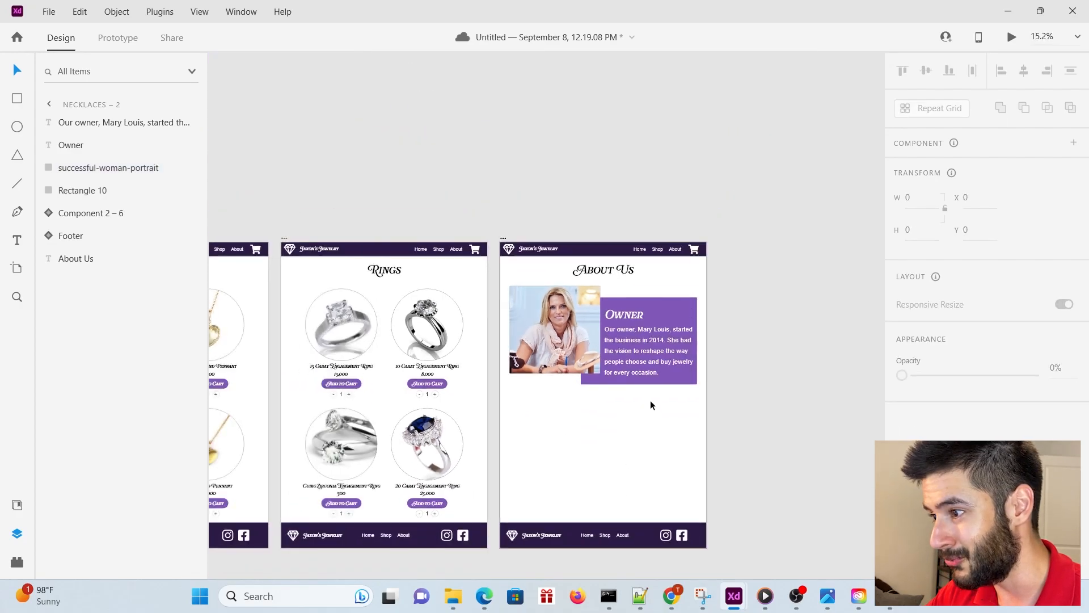
scroll(642, 404, up, 2)
scroll(732, 361, down, 1)
scroll(663, 332, down, 1)
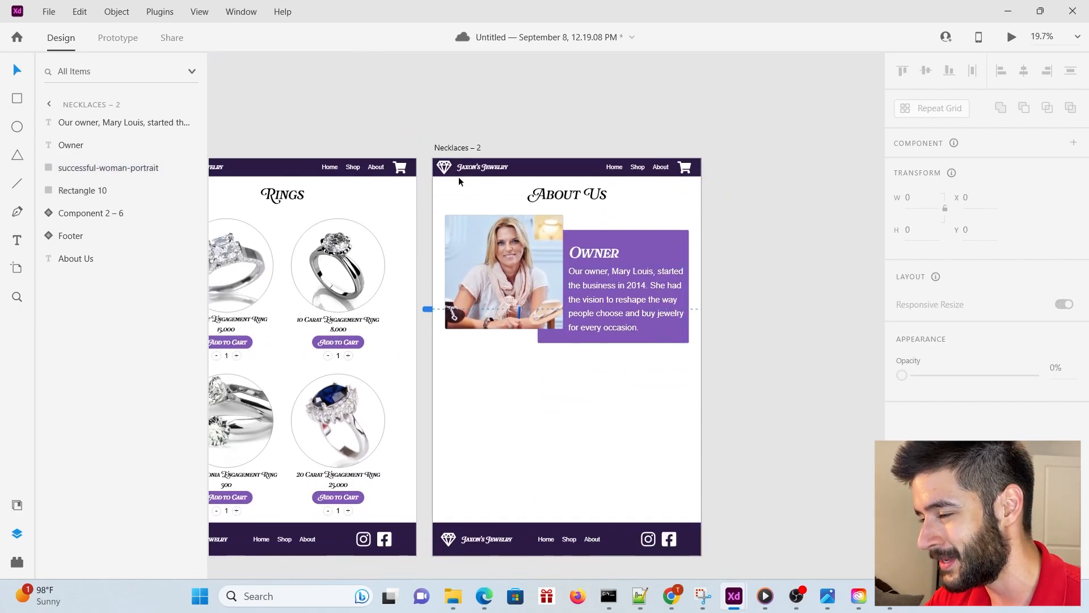
click(444, 146)
scroll(523, 410, down, 2)
drag(428, 519, 710, 457)
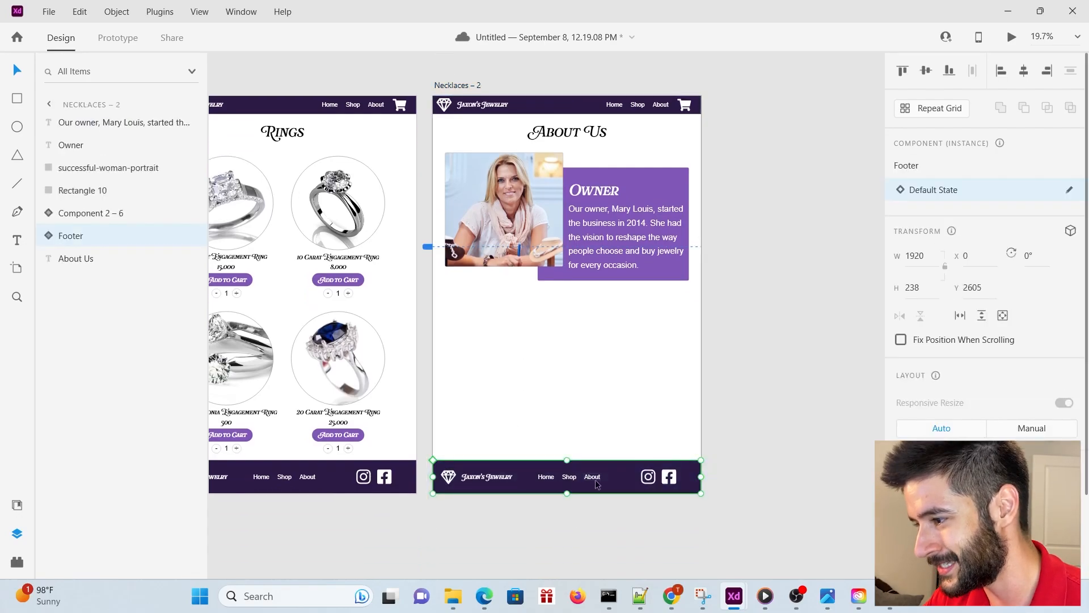
drag(616, 479, 612, 308)
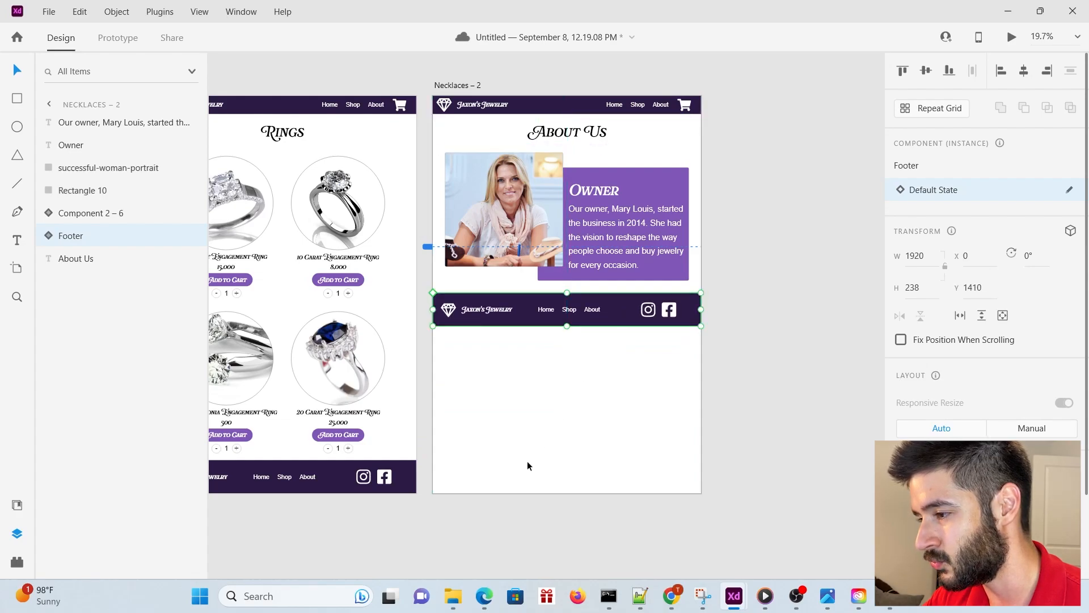
Shorten the About Us page's artboard to a height of 1648, ending at its footer, and rename the artboard About
click(527, 461)
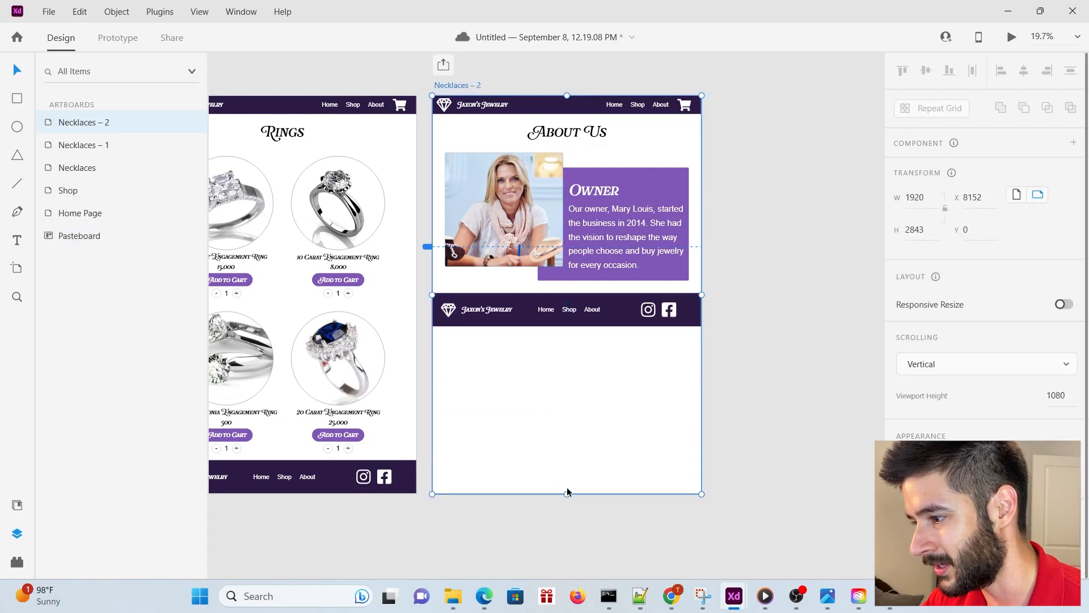
drag(566, 494, 569, 331)
scroll(566, 332, up, 5)
scroll(569, 331, down, 5)
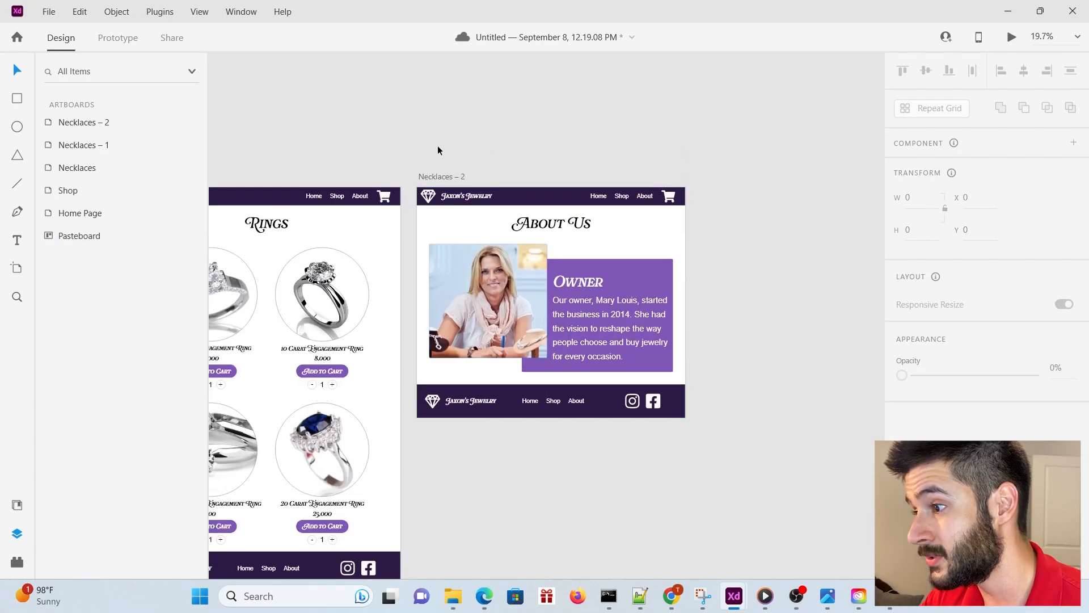
double_click(444, 177)
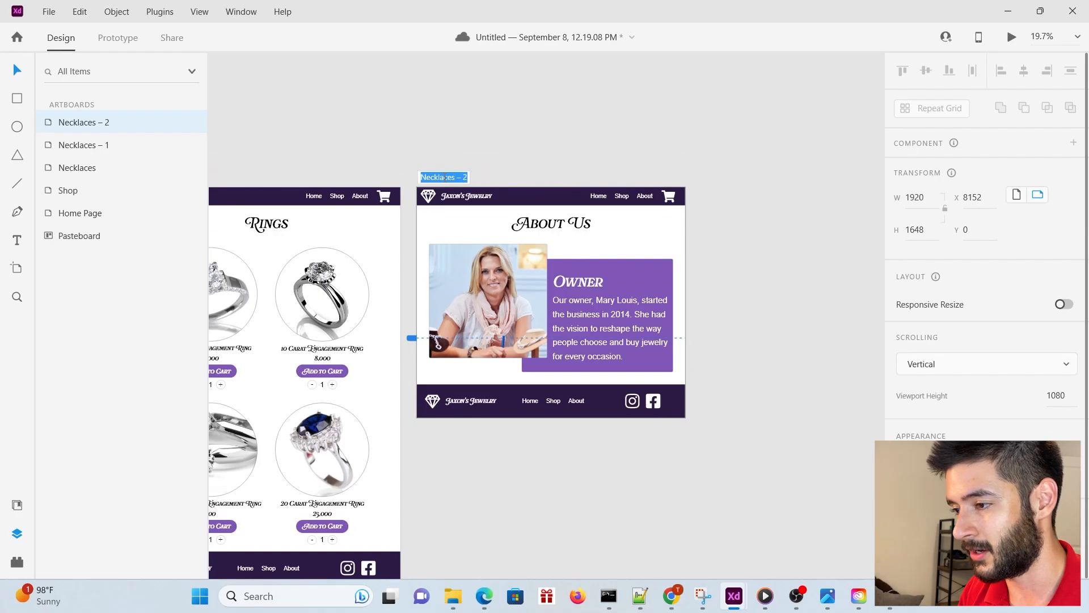
text(About)
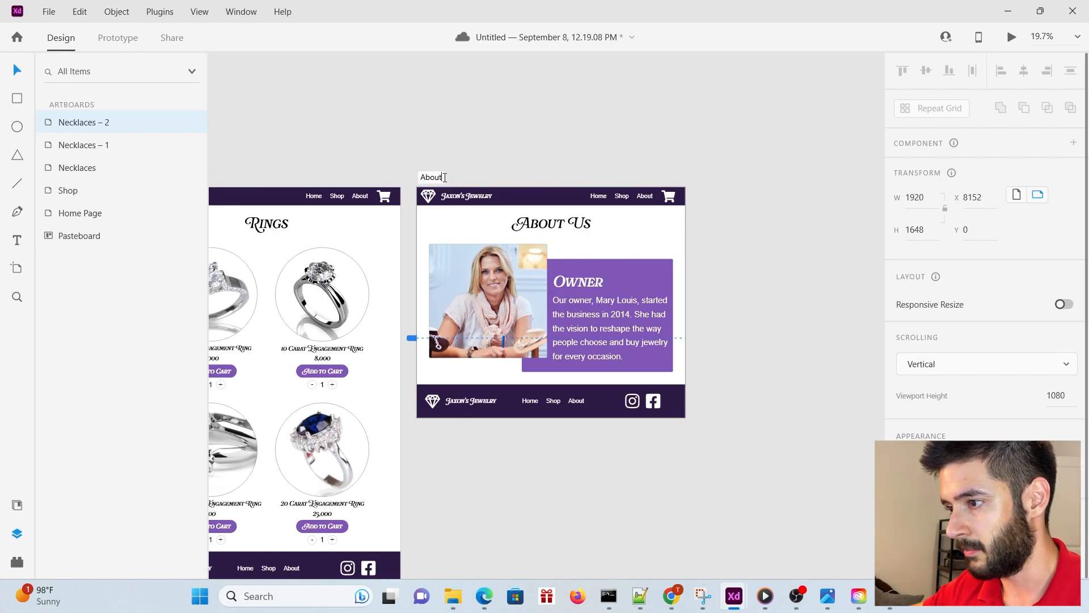
click(510, 129)
Duplicate the Rings page's artboard and place the copy beside the About Us page
scroll(397, 205, down, 3)
click(243, 191)
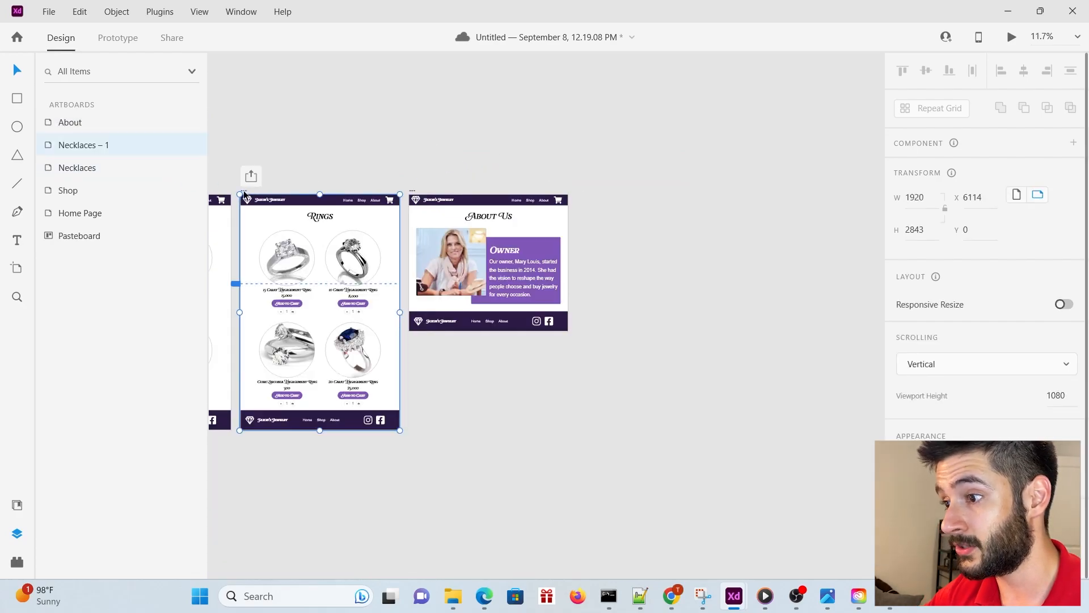
drag(243, 193, 583, 192)
click(761, 305)
Delete the Cubic Zirconia and 20 Carat Engagement Ring products from the duplicated Rings page
scroll(761, 305, up, 3)
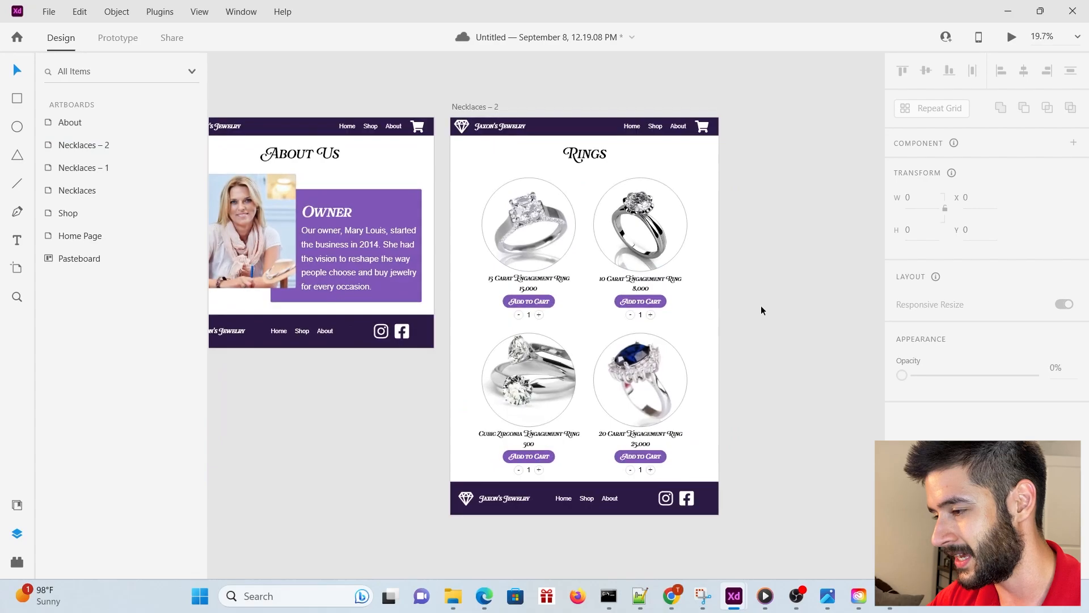
scroll(760, 307, up, 2)
scroll(761, 307, down, 2)
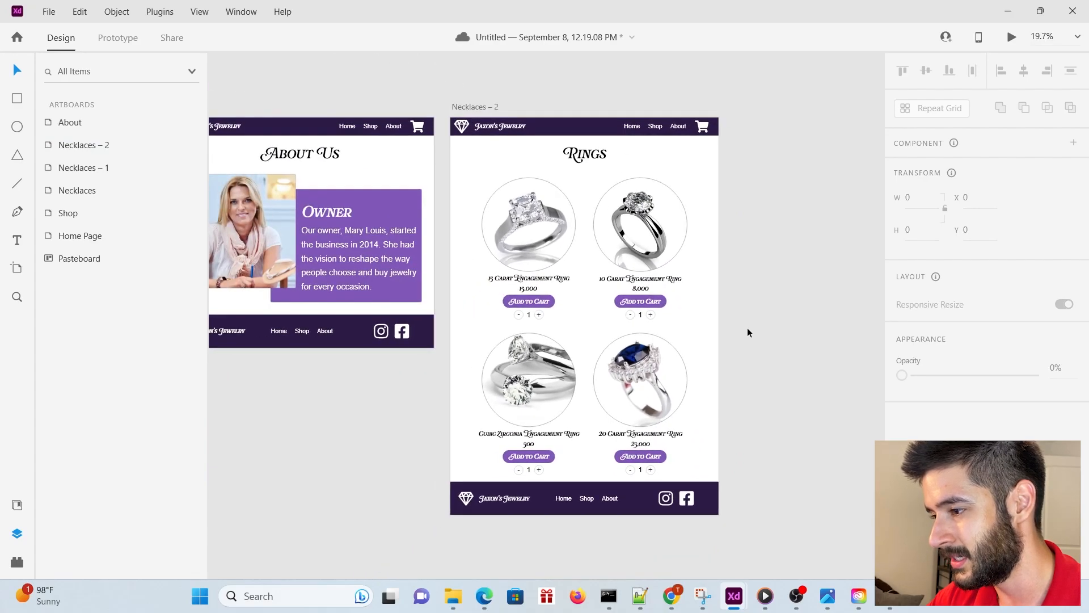
click(475, 335)
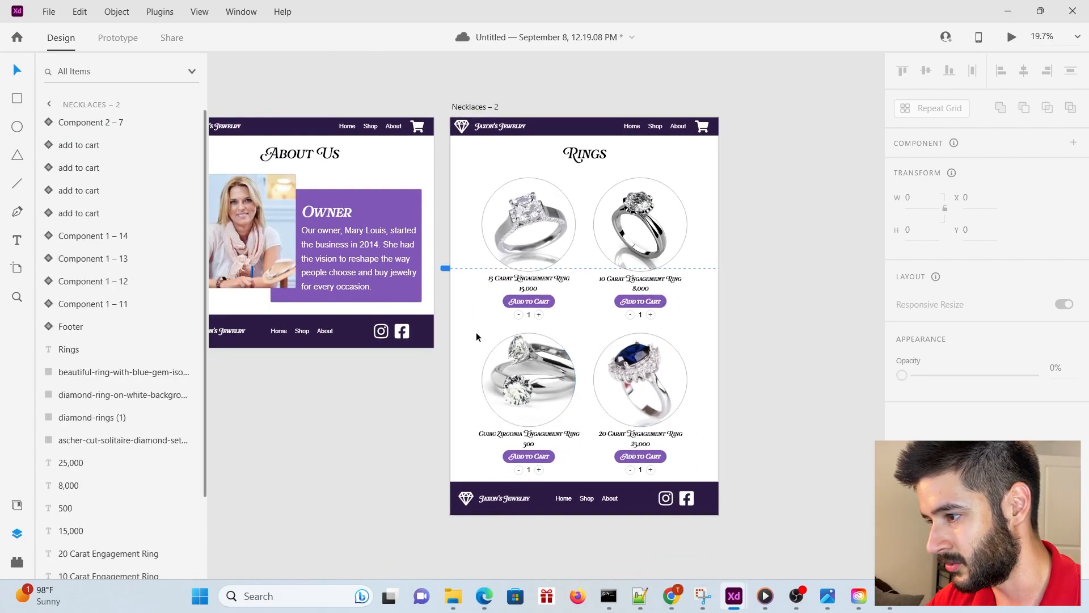
drag(468, 327, 689, 475)
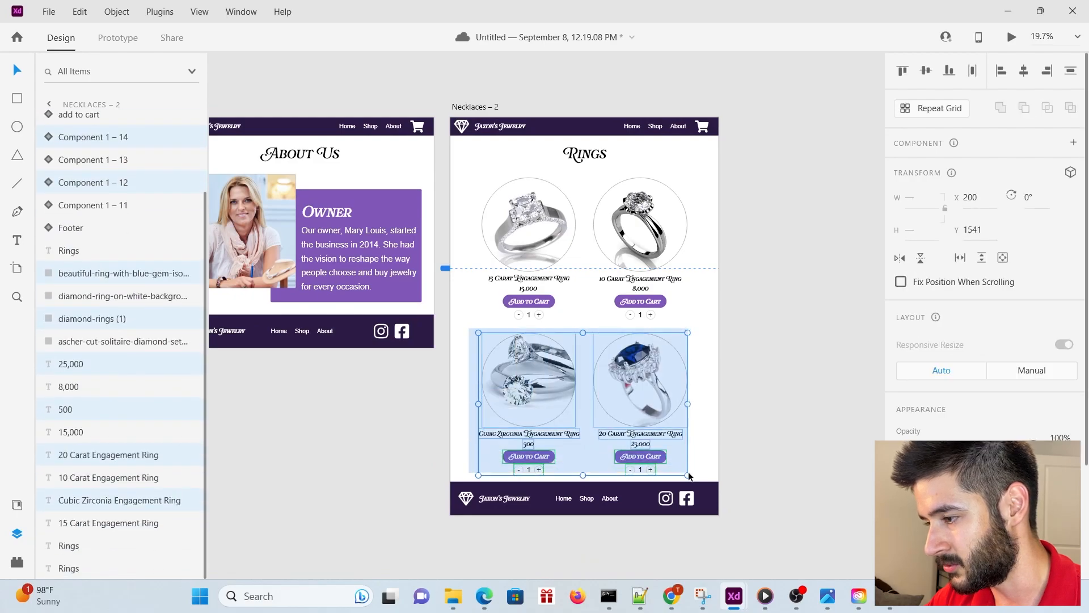
key(Delete)
Shrink the two remaining ring products on the duplicated page and stack the 15 Carat ring below the 10 Carat ring
scroll(611, 325, up, 3)
scroll(610, 324, down, 1)
scroll(577, 426, up, 5)
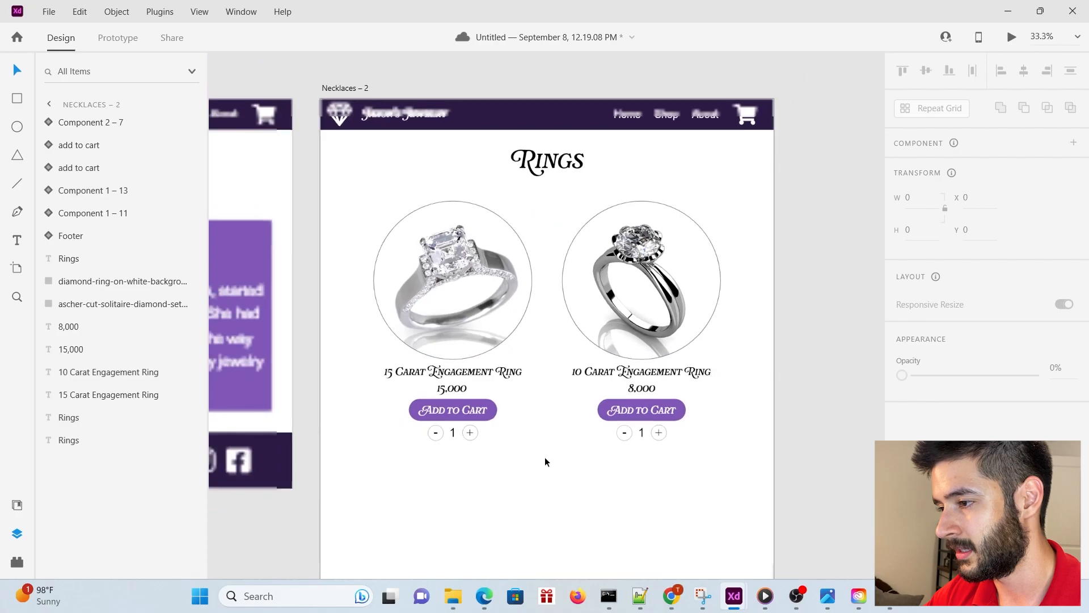
click(442, 349)
drag(354, 195, 570, 476)
drag(373, 442, 403, 377)
drag(487, 277, 662, 465)
scroll(652, 397, down, 2)
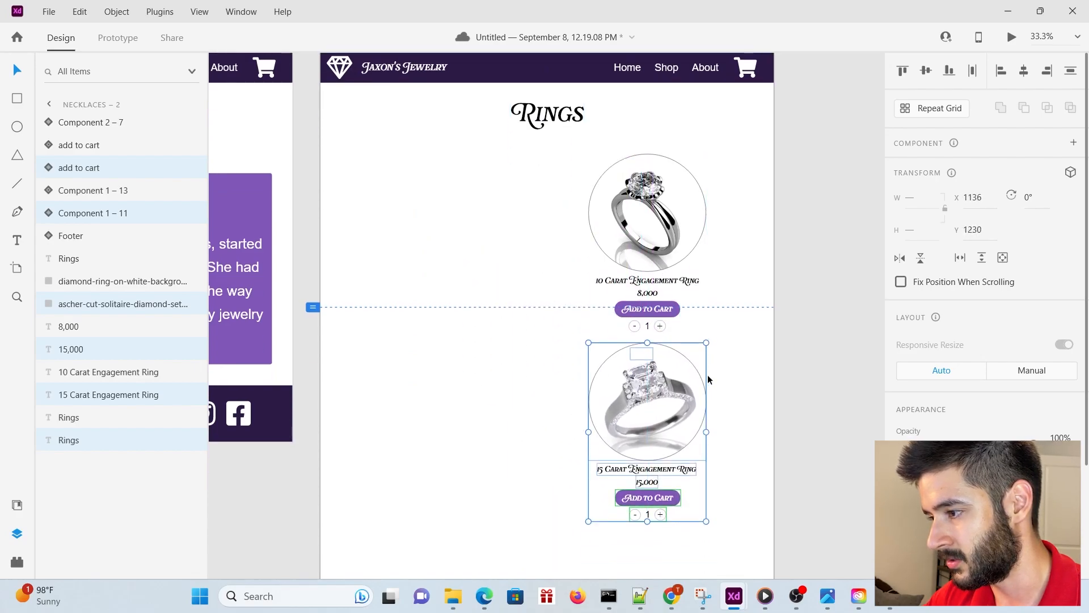
Delete the Add to Cart buttons from both rings and move each quantity counter up directly beneath its price
scroll(646, 340, up, 1)
click(640, 299)
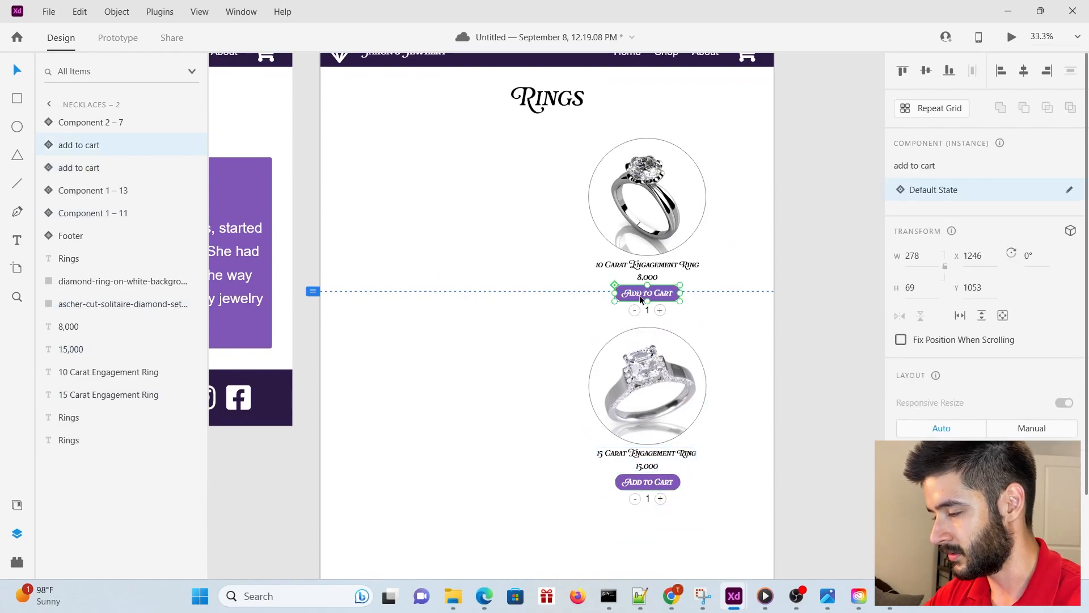
key(Delete)
click(647, 481)
key(Delete)
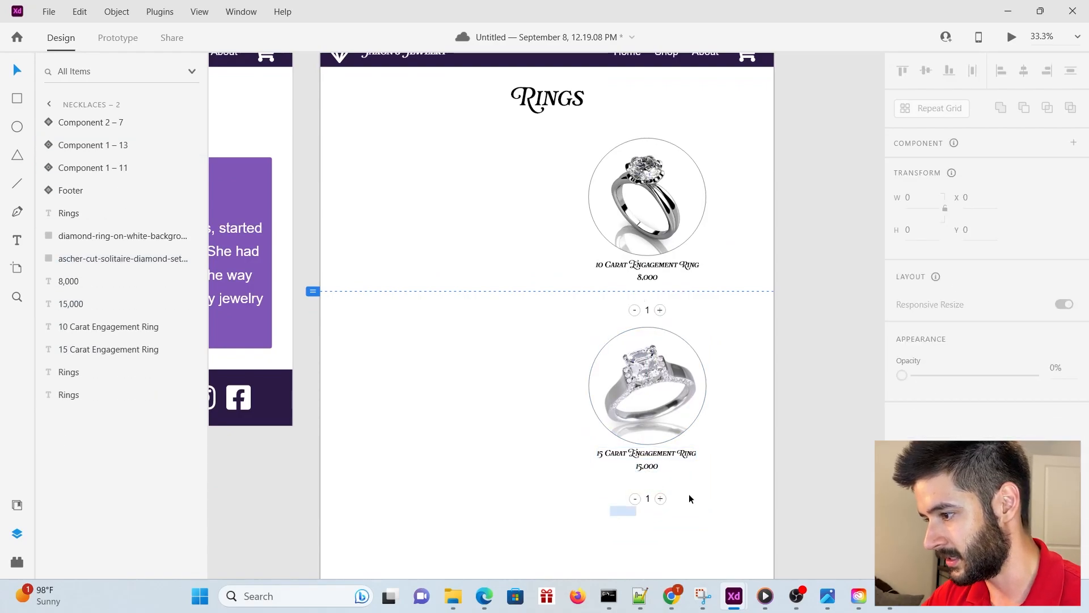
click(660, 498)
drag(660, 499, 661, 481)
drag(659, 310, 658, 294)
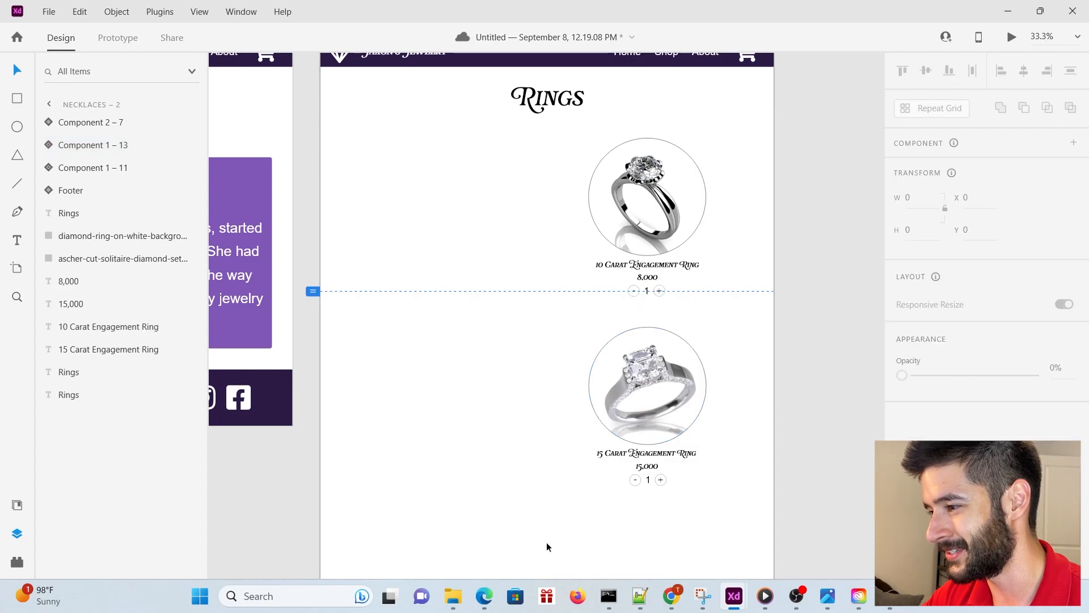
Place the two rings side by side beneath the page title and change the title to Your Cart
drag(548, 542, 735, 169)
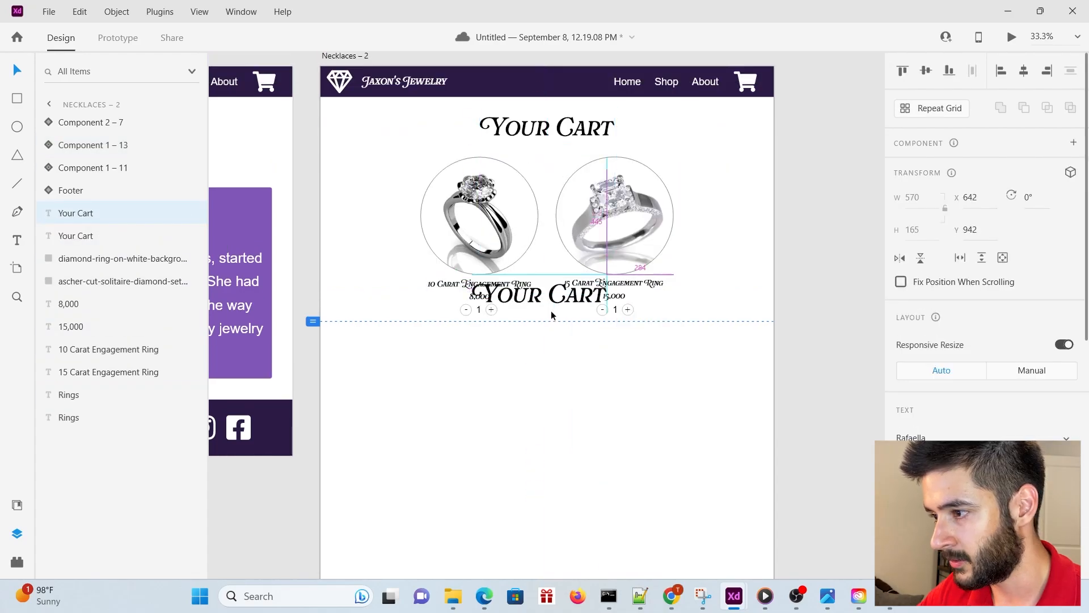
Move the copied Your Cart heading below the rings, change its text to Order Now, and centre it on the page
drag(560, 297, 560, 350)
double_click(560, 349)
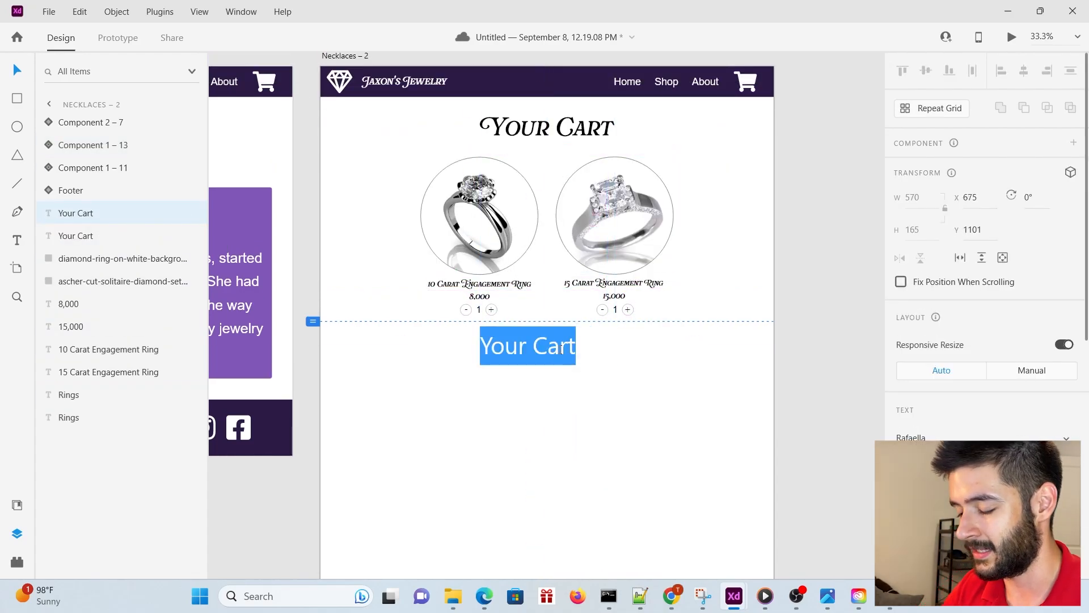
text(Order Now)
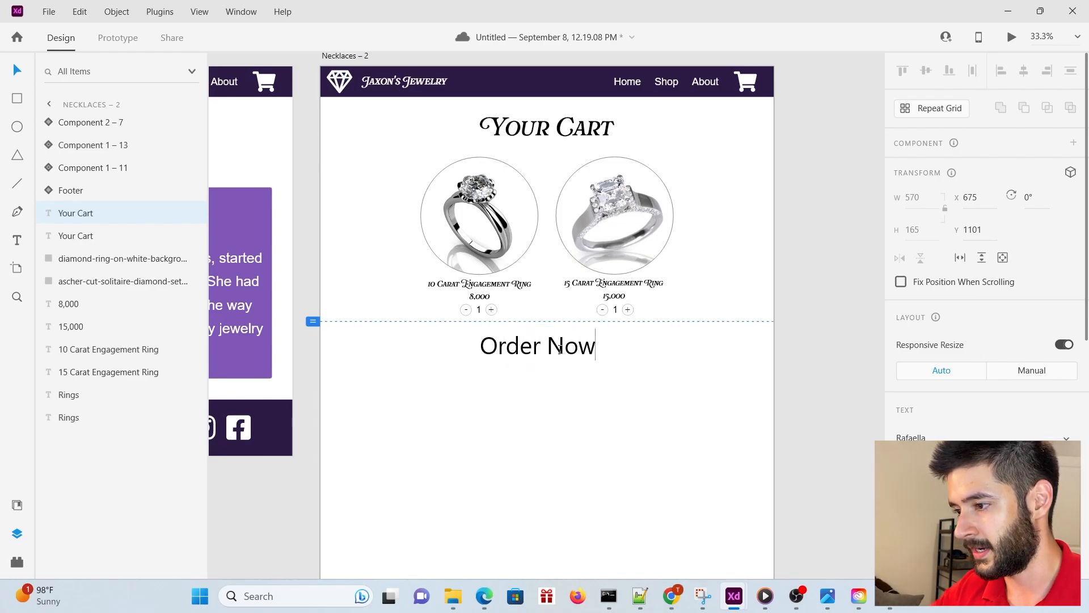
key(Escape)
mouse_move(579, 348)
mouse_down()
mouse_move(590, 349)
mouse_move(572, 347)
mouse_up()
click(556, 421)
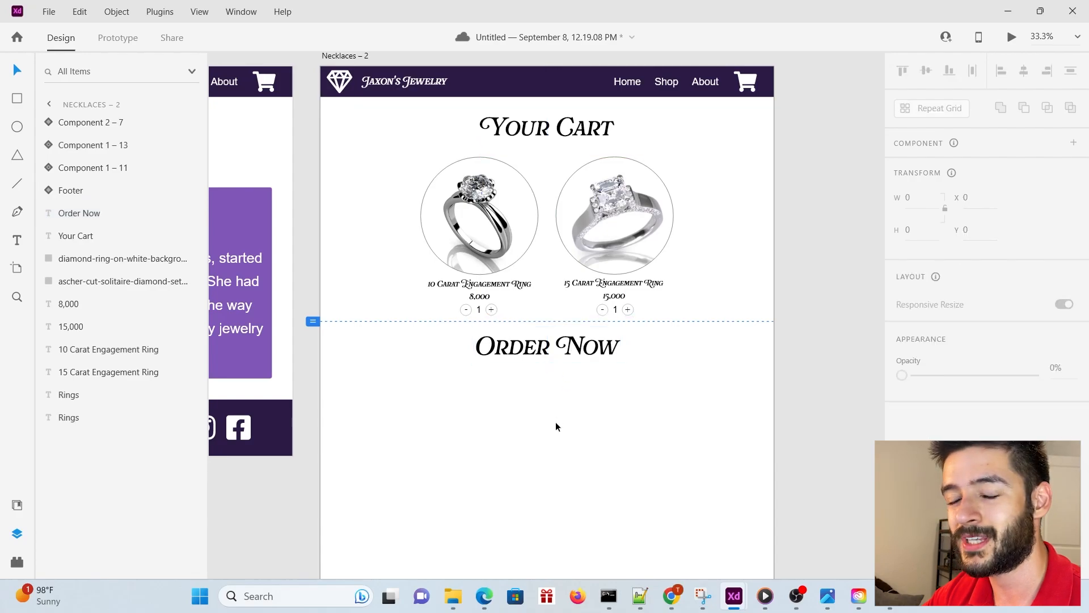
click(560, 360)
scroll(571, 420, down, 1)
drag(547, 339, 548, 343)
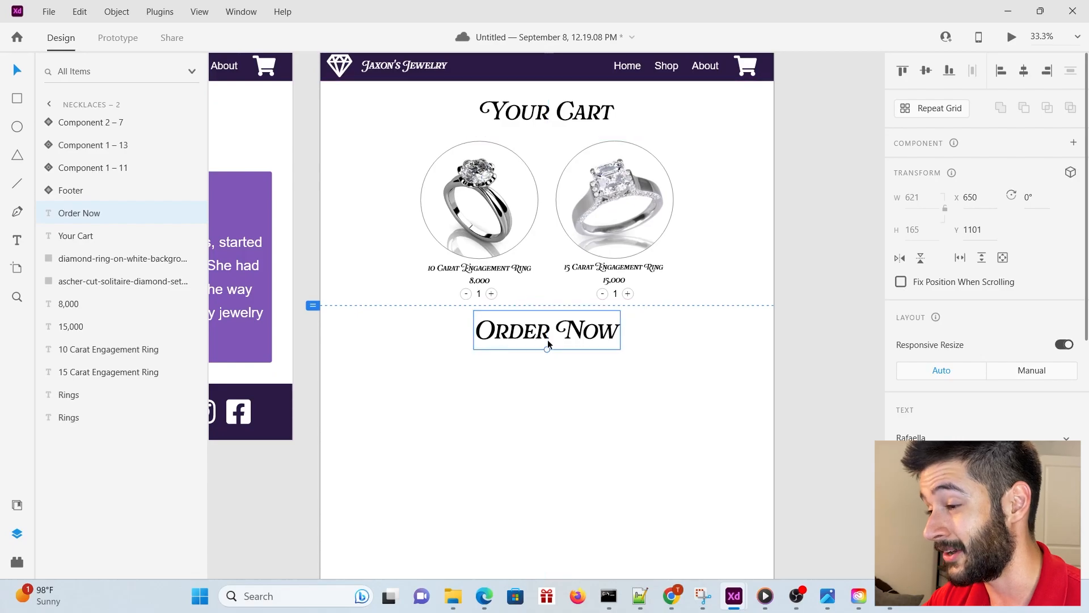
click(595, 486)
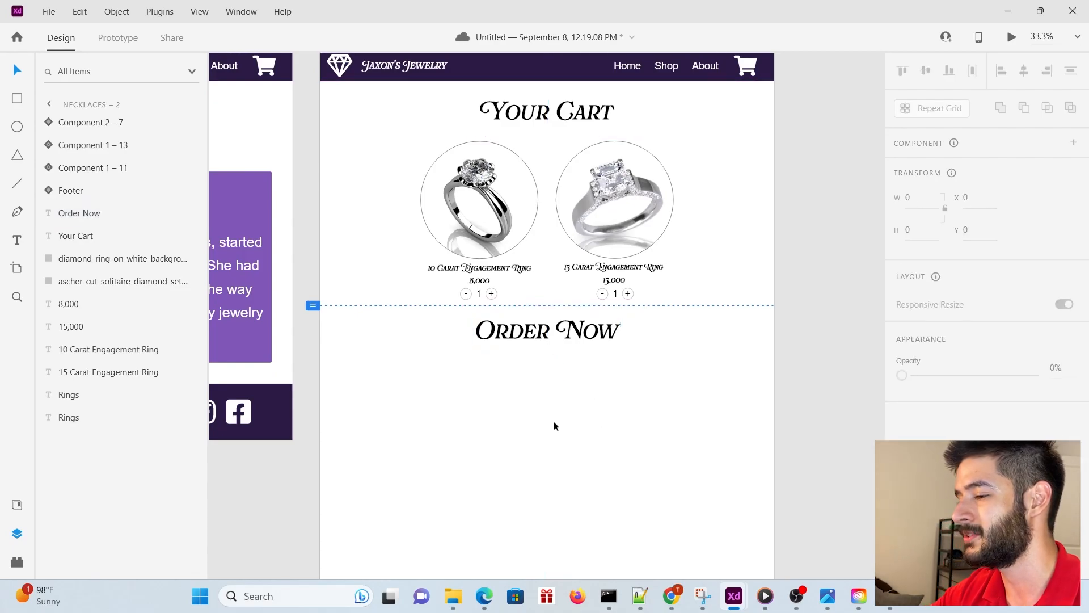
Delete the Order Now heading from the cart page
scroll(565, 395, down, 3)
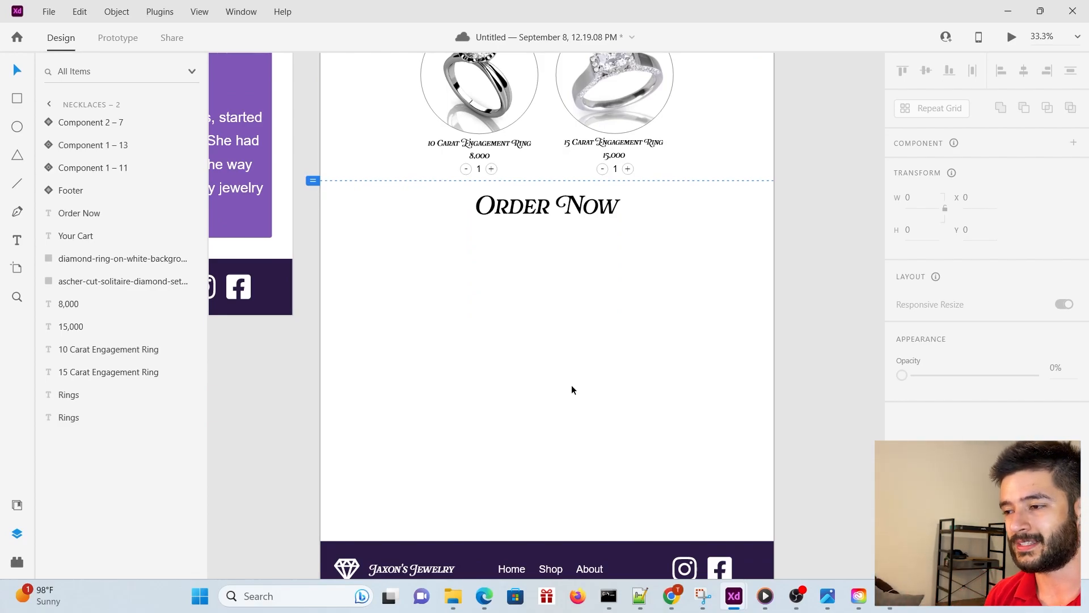
scroll(556, 351, down, 1)
scroll(528, 338, up, 2)
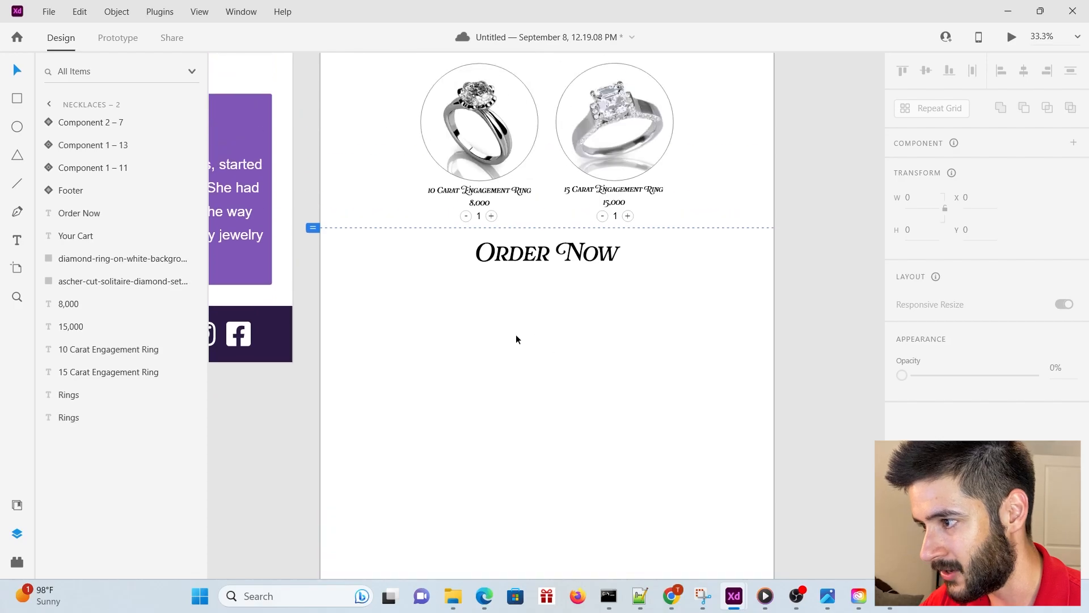
scroll(516, 339, up, 2)
click(528, 362)
scroll(702, 390, down, 2)
key(Delete)
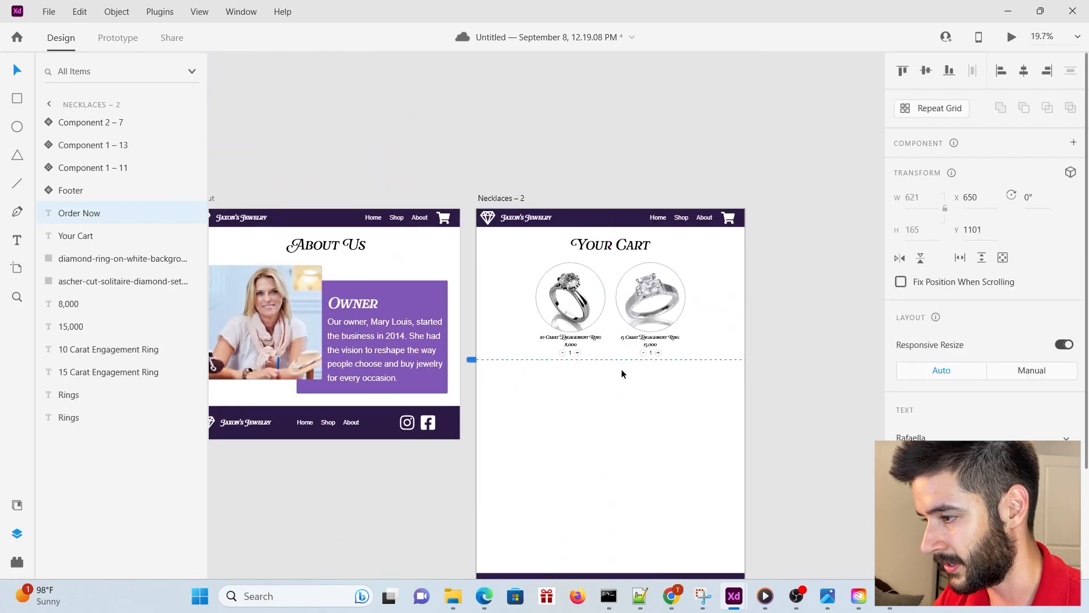
Copy an Add to Cart button from the Rings page onto the Your Cart page and centre it below the two rings
scroll(602, 375, down, 2)
scroll(539, 369, up, 2)
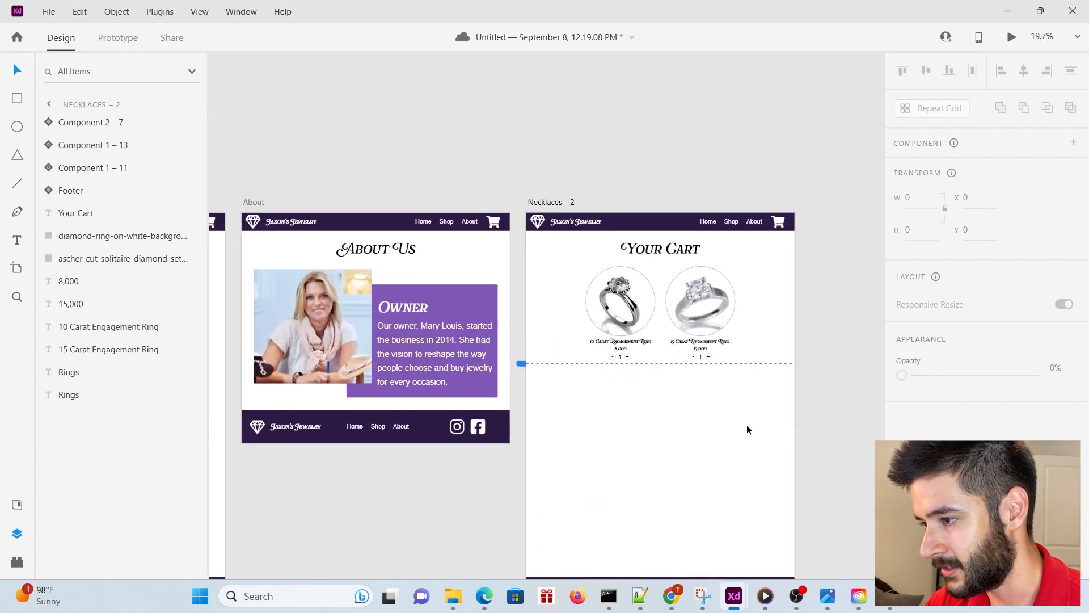
scroll(752, 420, down, 2)
scroll(413, 396, down, 1)
scroll(302, 336, up, 2)
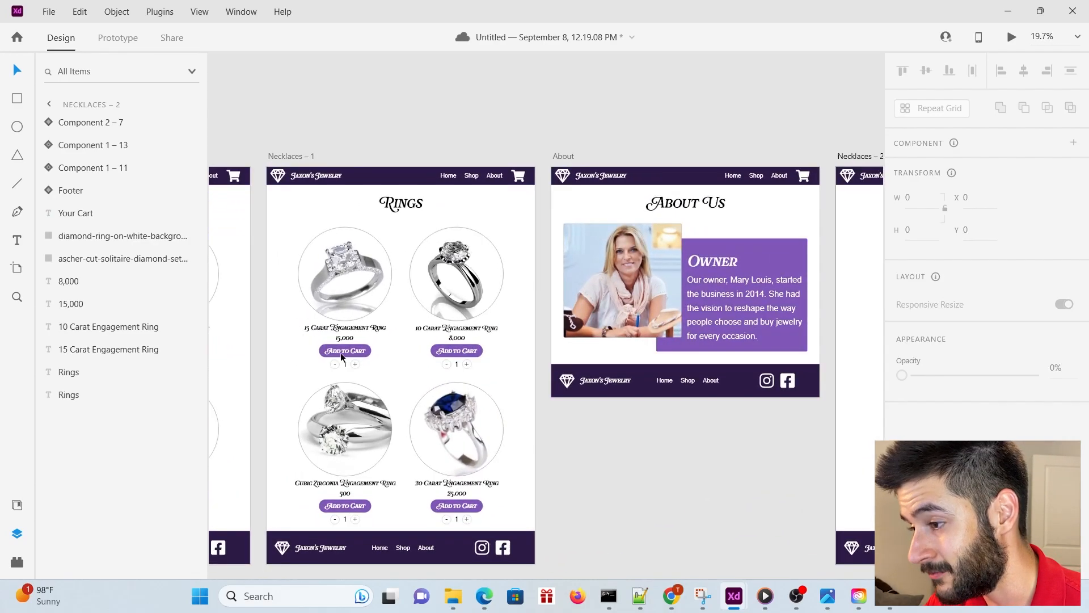
click(352, 352)
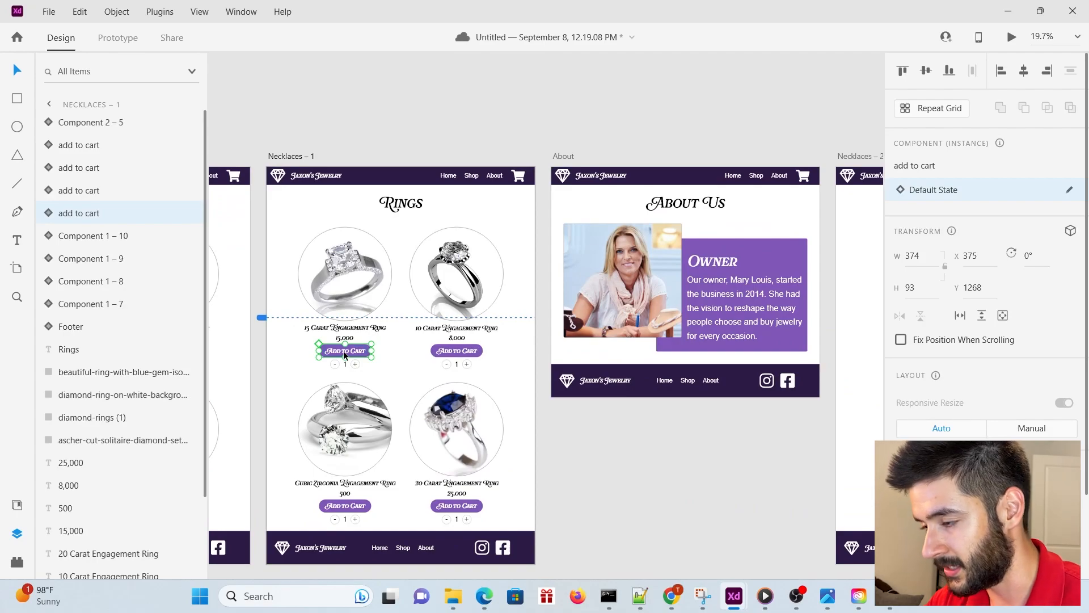
scroll(342, 351, down, 4)
scroll(554, 342, up, 4)
scroll(554, 346, up, 1)
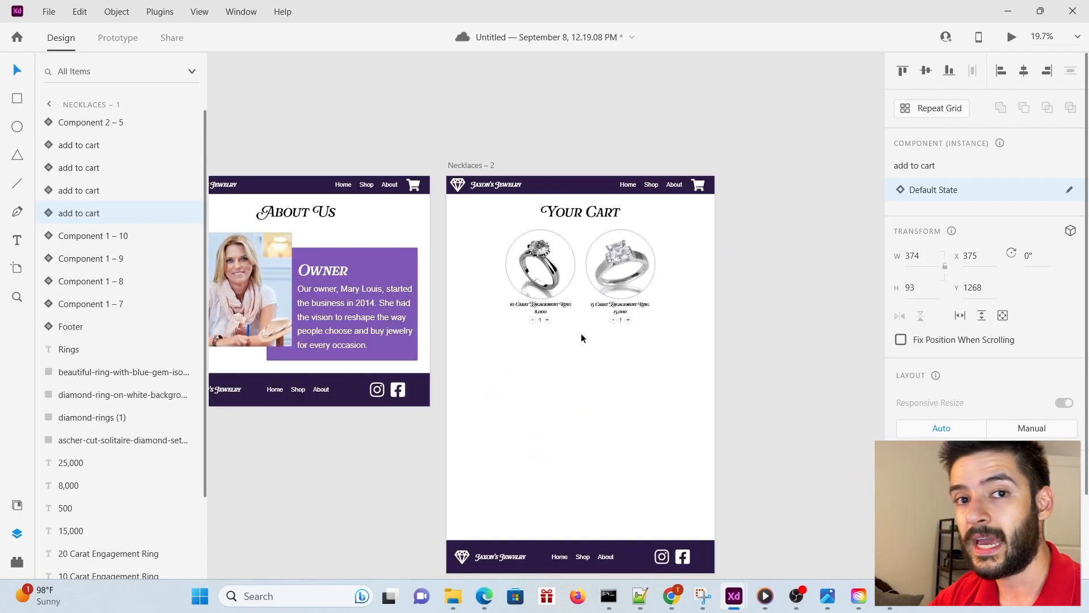
click(574, 356)
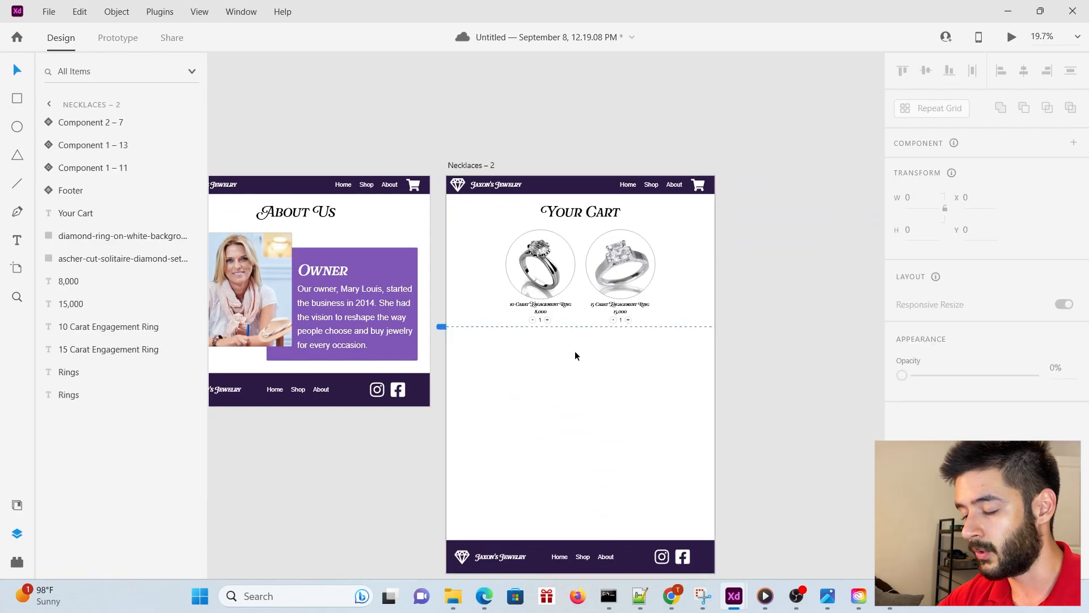
key(ctrl+v)
drag(536, 358, 583, 340)
Change the copied button's label to Place Order and enlarge the button to about 653 by 162, centred below the rings
double_click(583, 341)
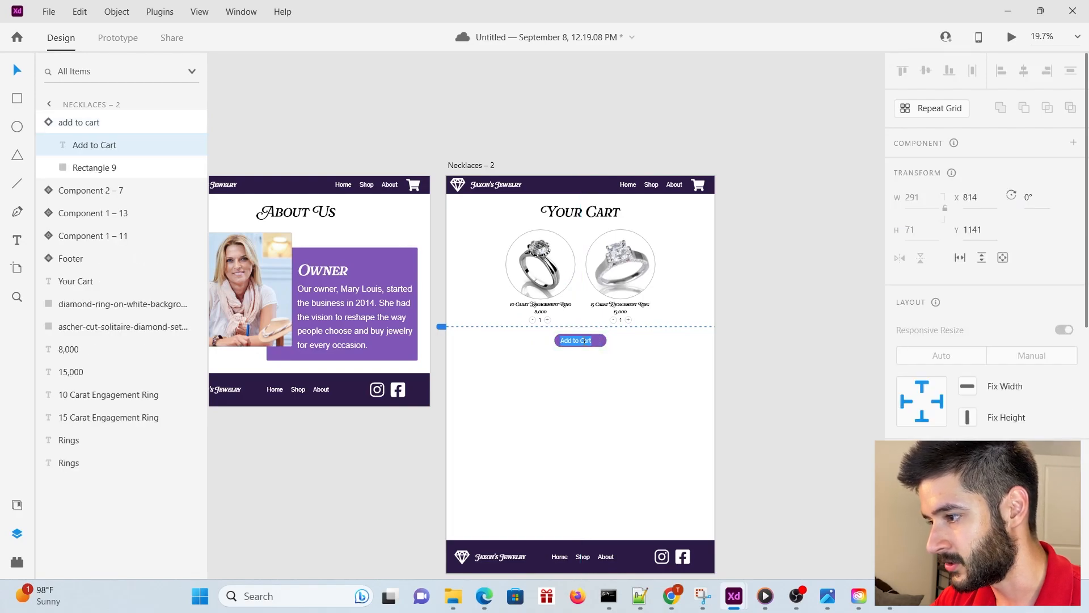
text(Place)
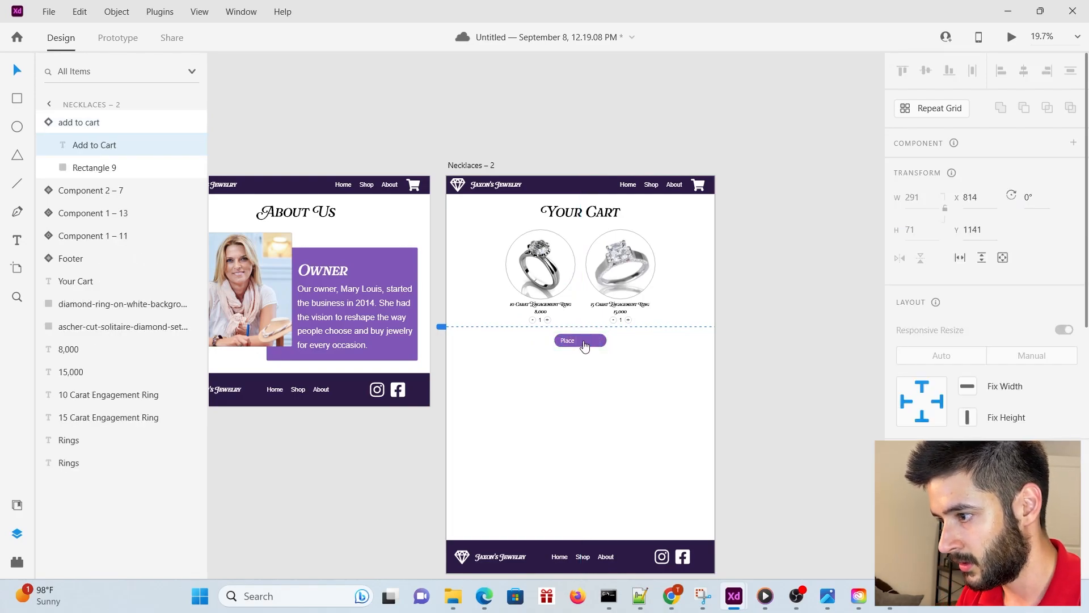
key(Escape)
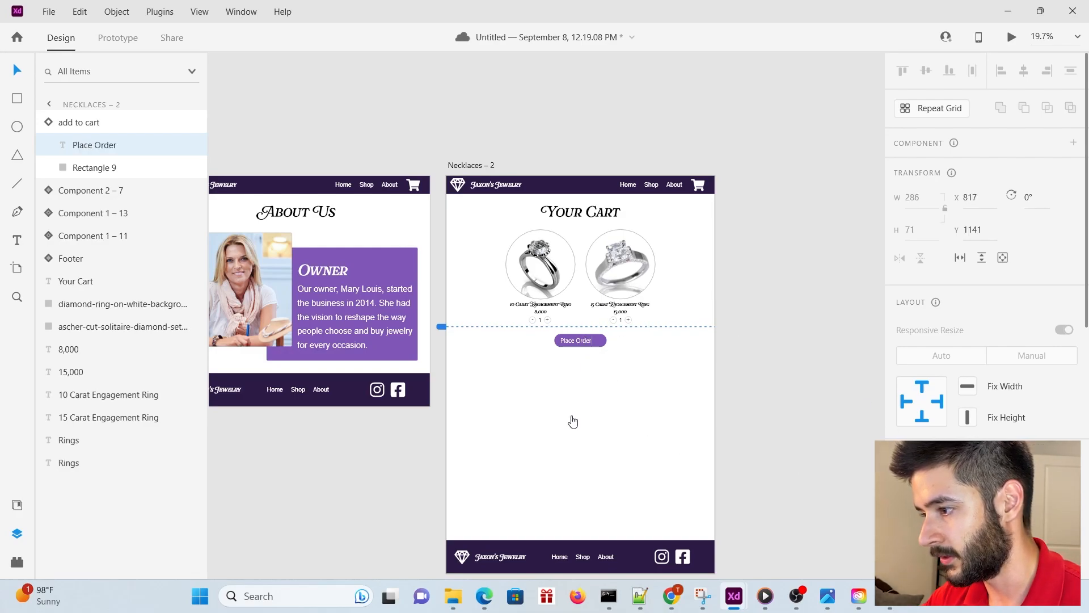
key(Escape)
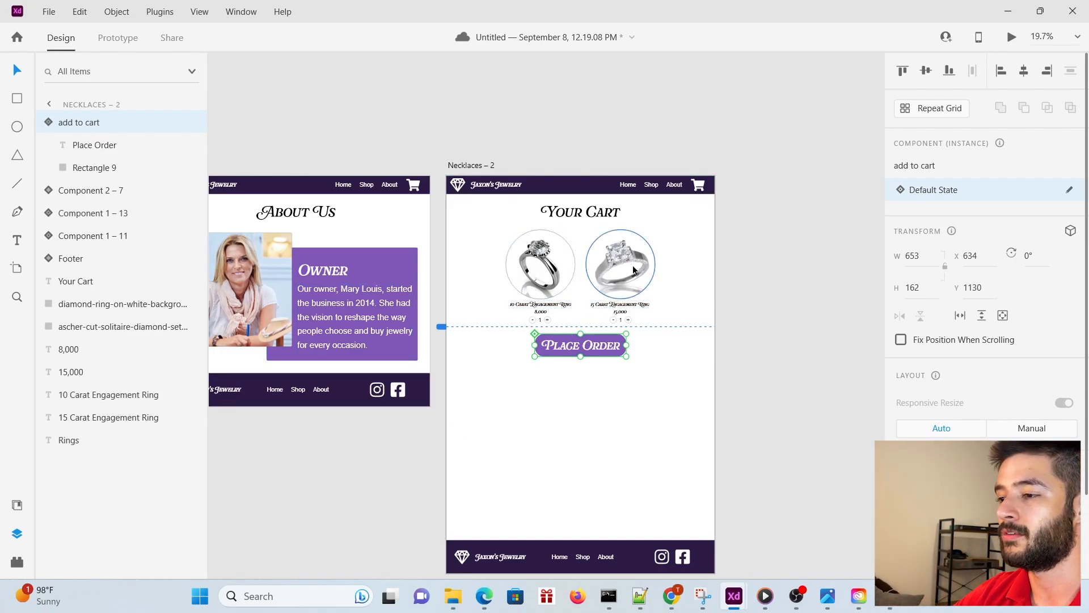
Move the Your Cart page's footer up to Y 1365, just below the Place Order button
click(464, 165)
scroll(563, 397, down, 2)
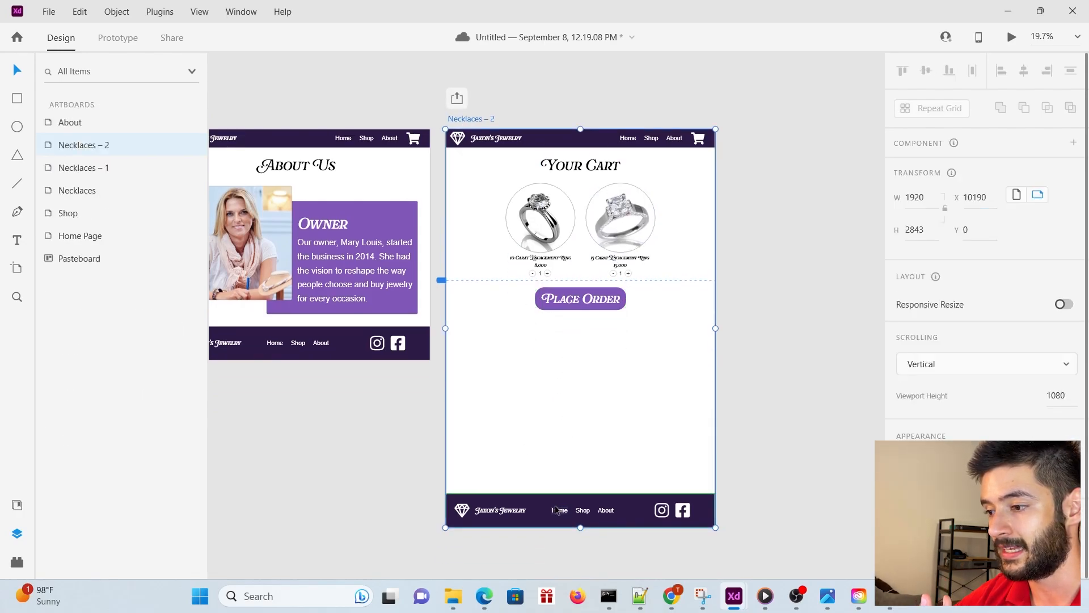
drag(558, 510, 547, 342)
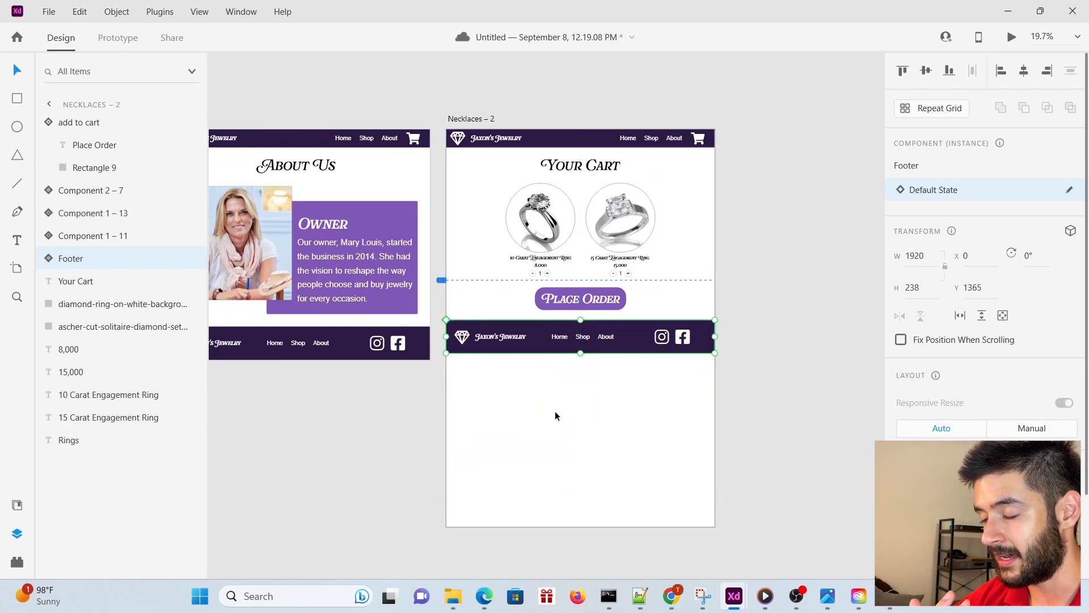
Shorten the Your Cart artboard to a height of 1603 so it ends at the footer's lower edge
click(555, 415)
click(469, 119)
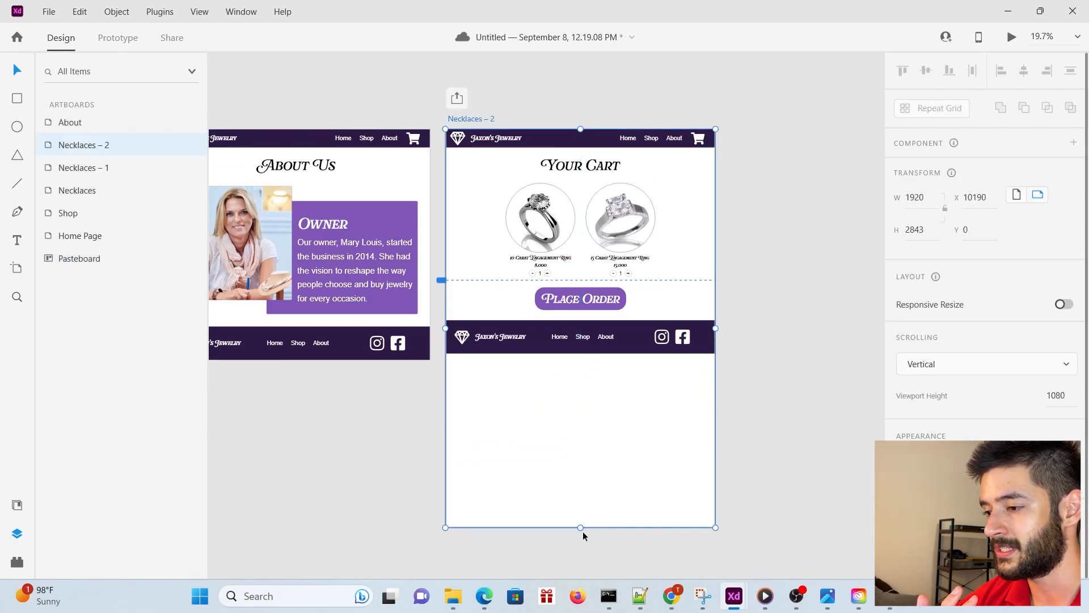
drag(582, 528, 577, 361)
scroll(577, 361, up, 6)
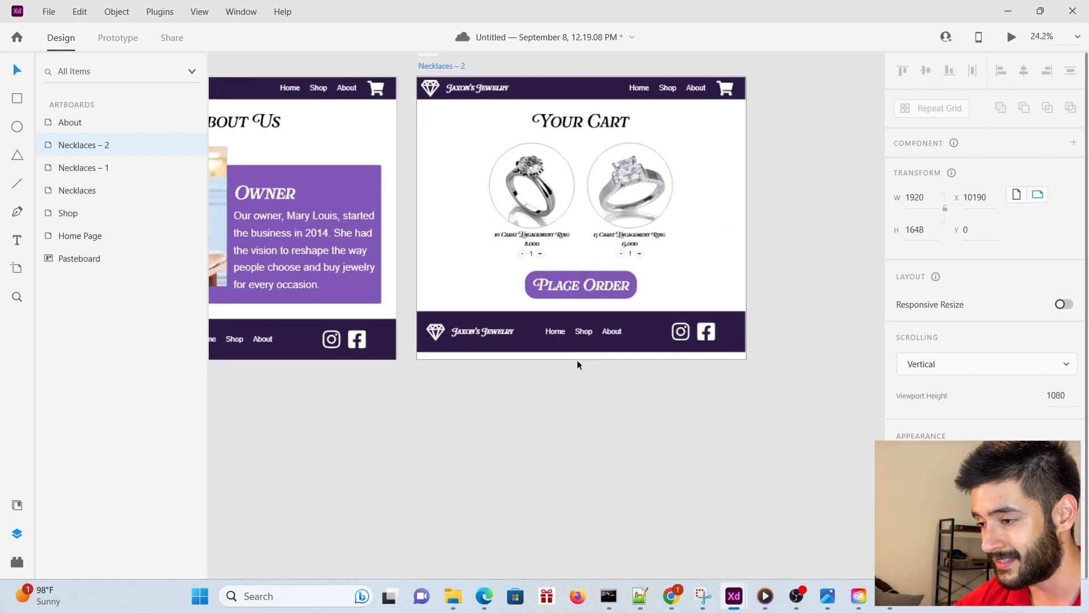
scroll(577, 361, up, 3)
drag(602, 350, 600, 302)
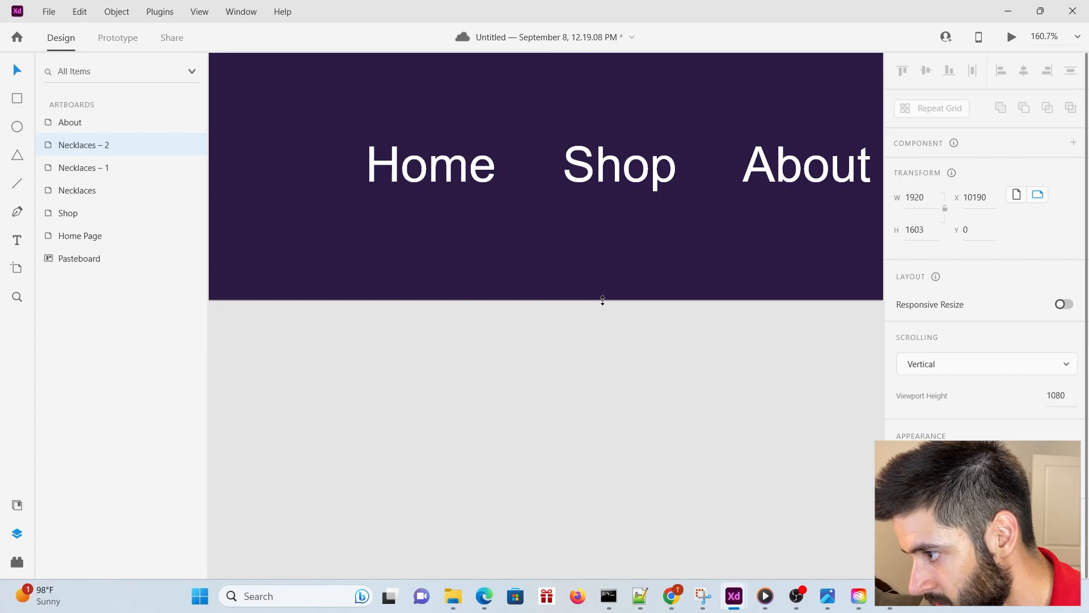
scroll(522, 408, down, 2)
scroll(523, 407, down, 3)
scroll(522, 408, up, 3)
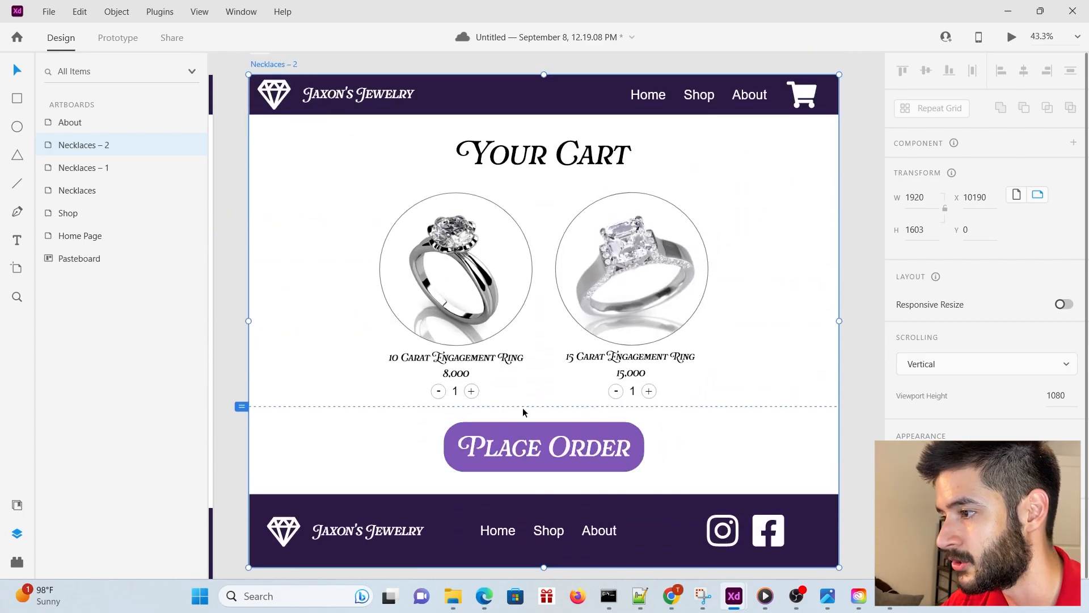
Rename the Your Cart page's artboard as Cart
scroll(522, 407, down, 1)
scroll(522, 408, down, 1)
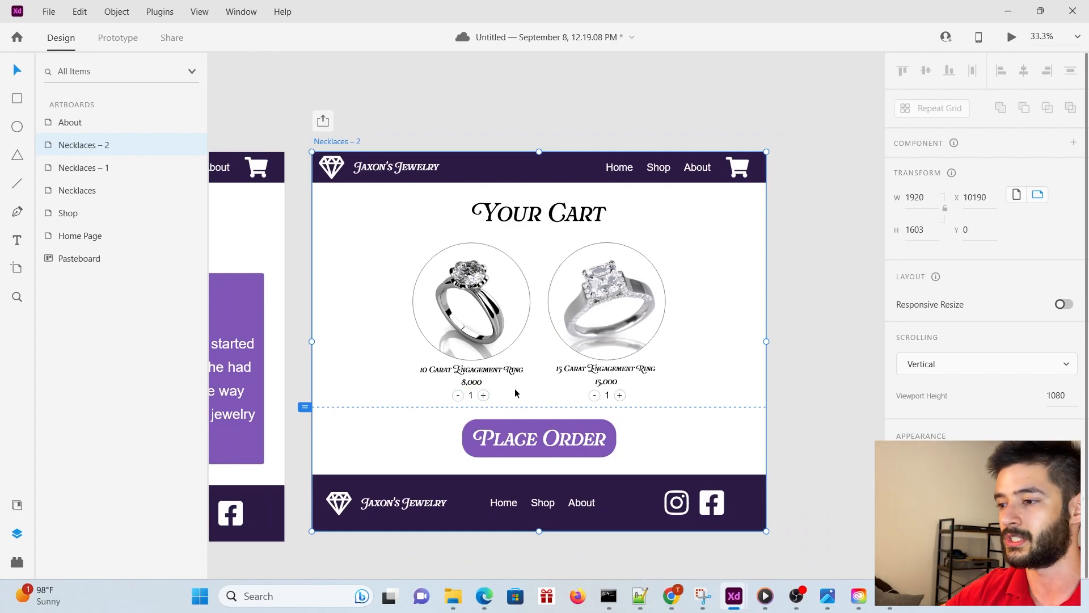
double_click(339, 142)
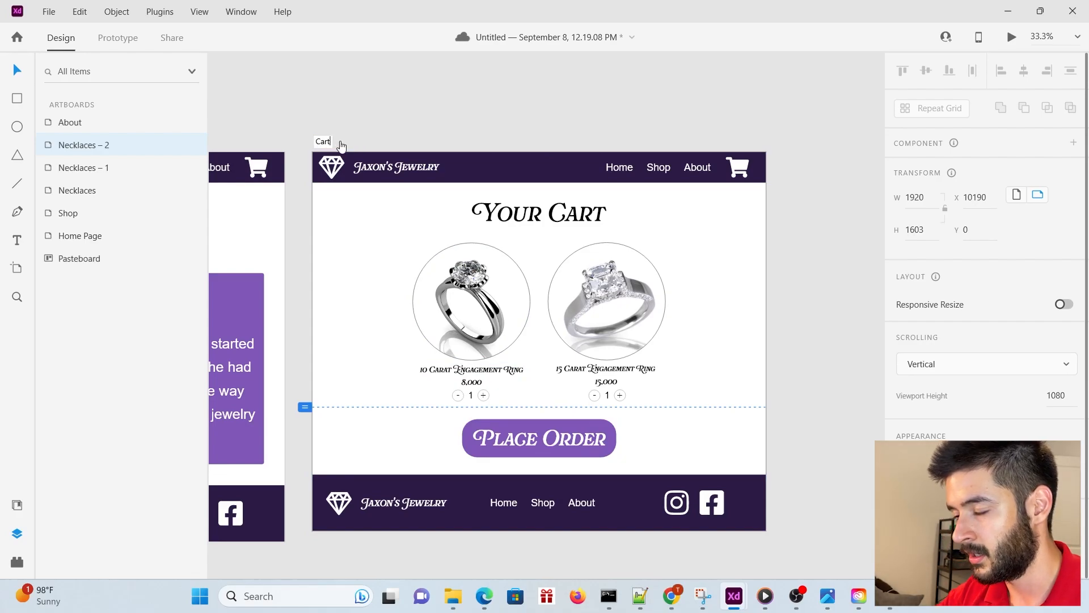
key(Return)
Examine the initial draft image on the pasteboard beside the home page and compare it with the finished design
scroll(645, 182, down, 10)
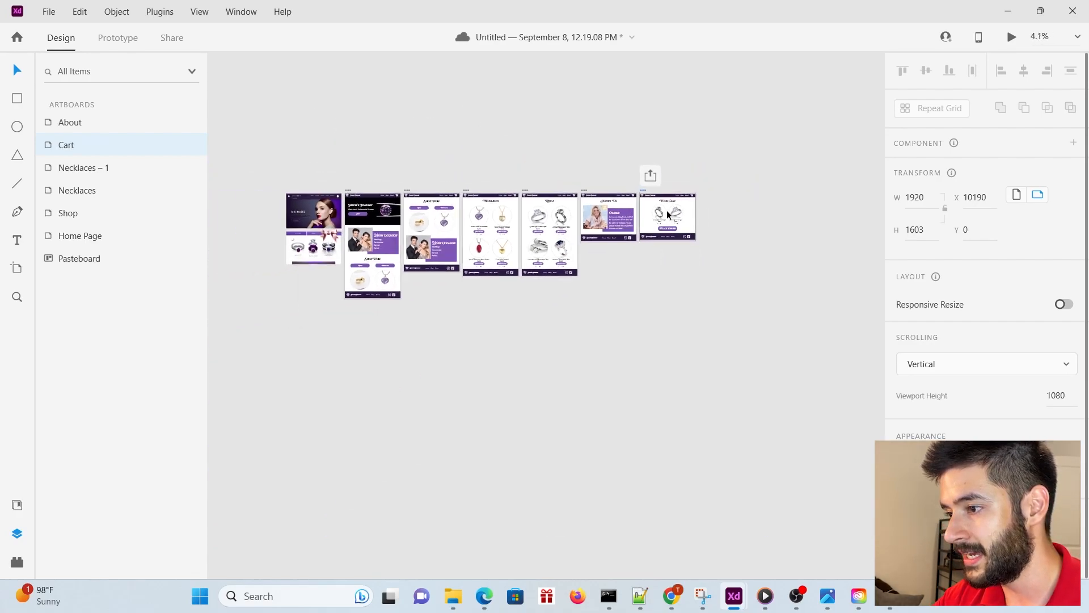
scroll(315, 216, up, 5)
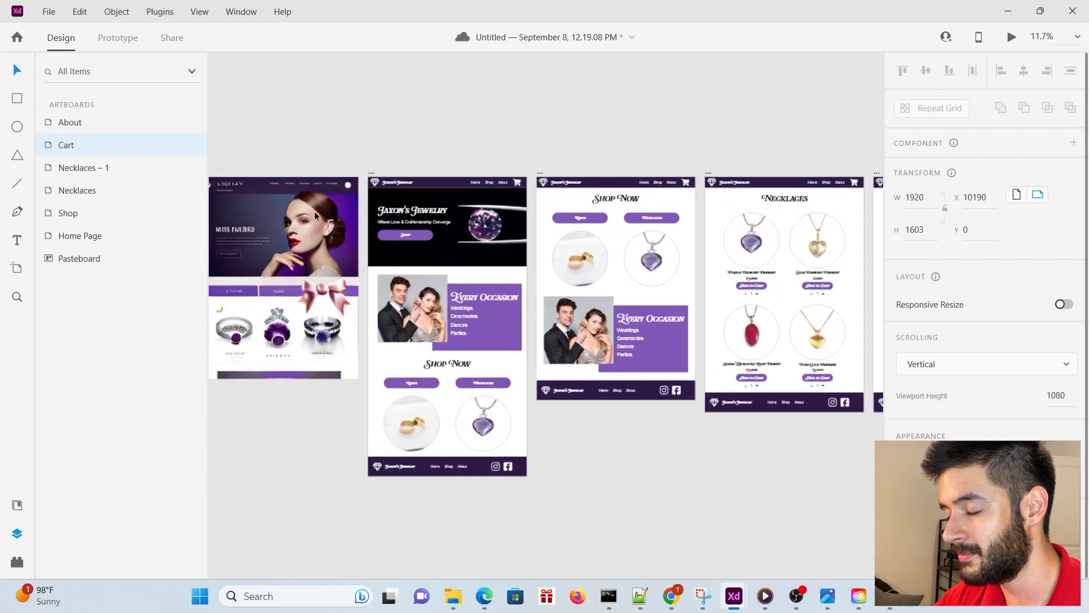
scroll(316, 215, left, 3)
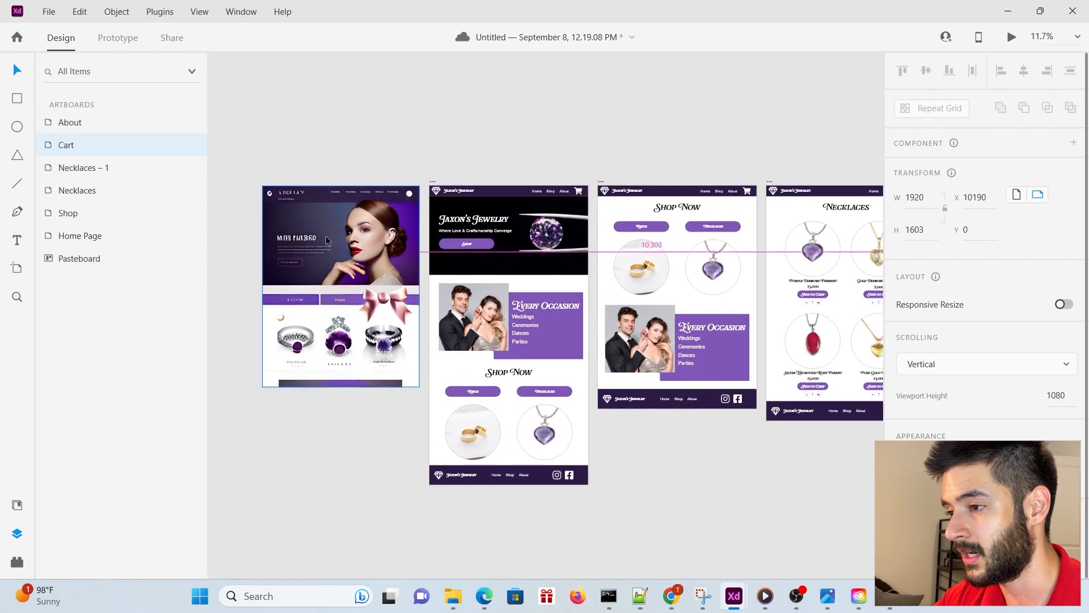
click(302, 243)
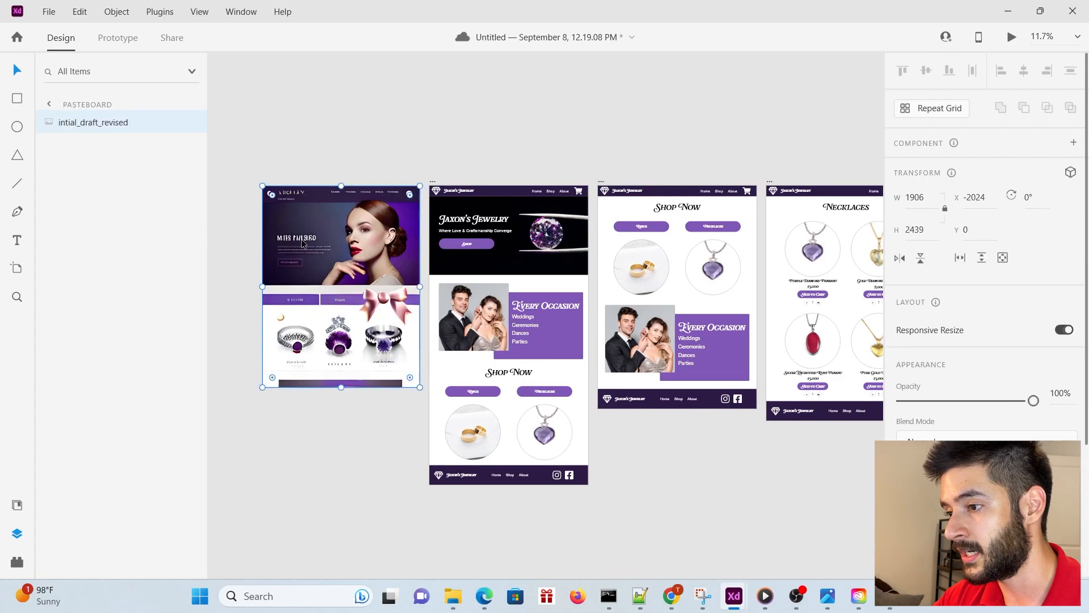
drag(234, 144, 423, 421)
click(511, 164)
Review the home, Shop, Necklaces, Rings, About Us and Your Cart pages one after another for a consistent layout
scroll(499, 170, up, 2)
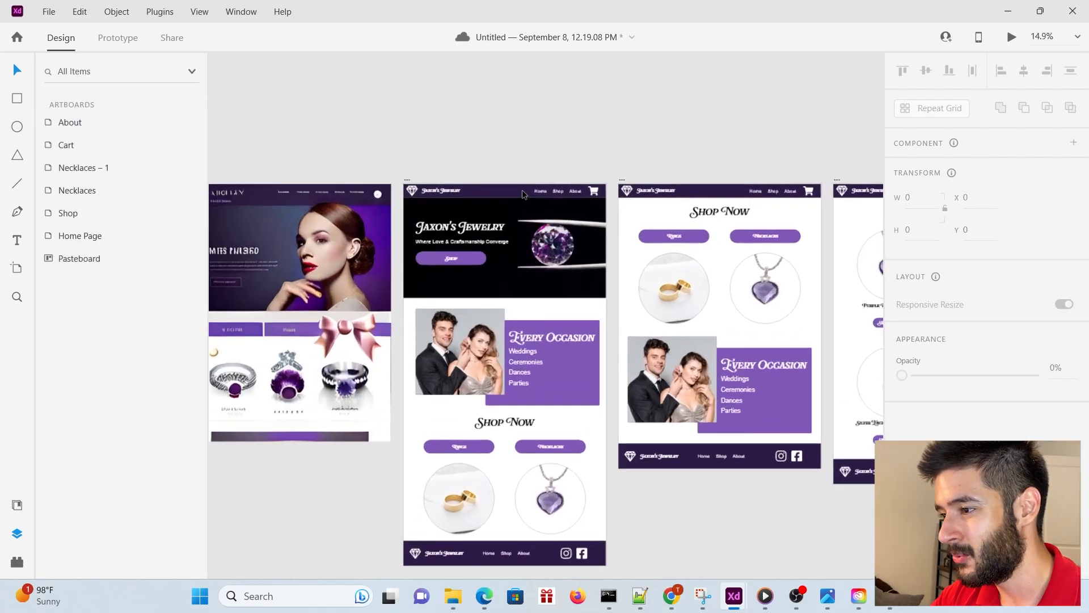
scroll(433, 230, down, 2)
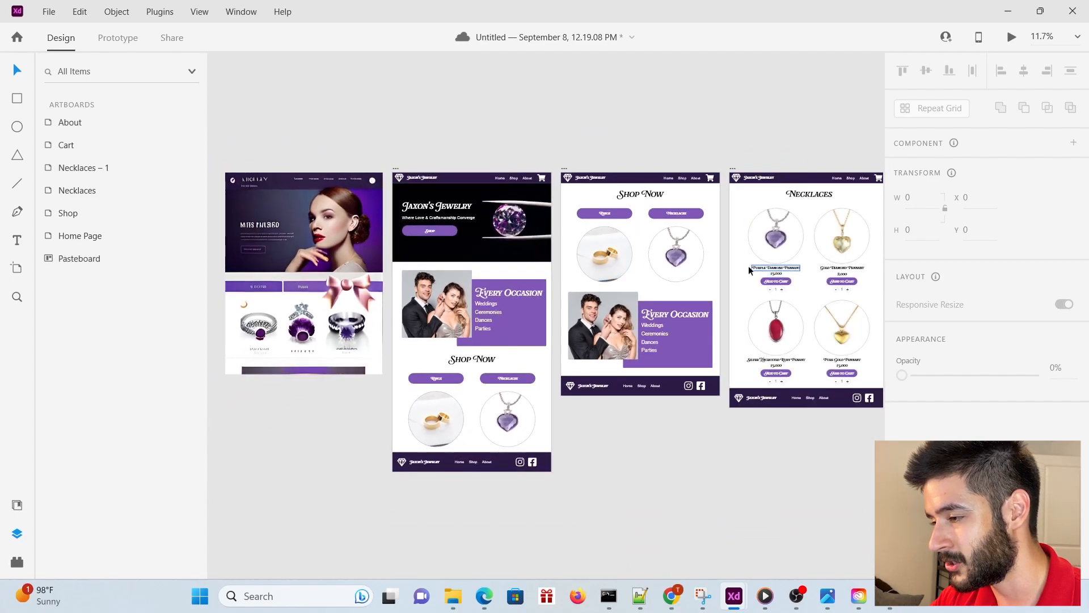
scroll(753, 270, up, 2)
scroll(760, 244, down, 3)
scroll(774, 202, up, 2)
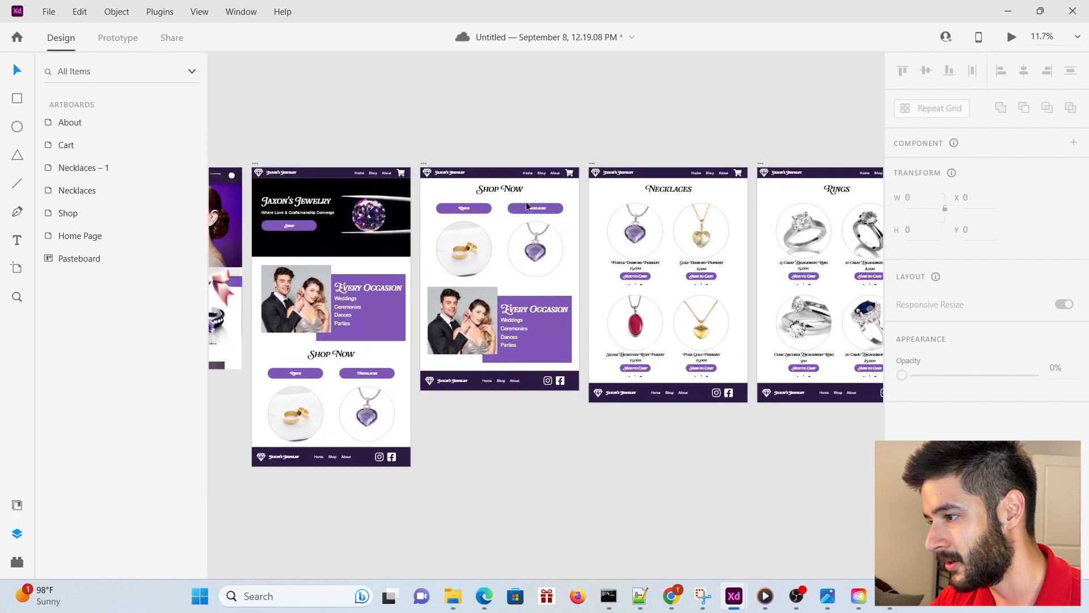
scroll(834, 312, down, 2)
scroll(828, 299, up, 4)
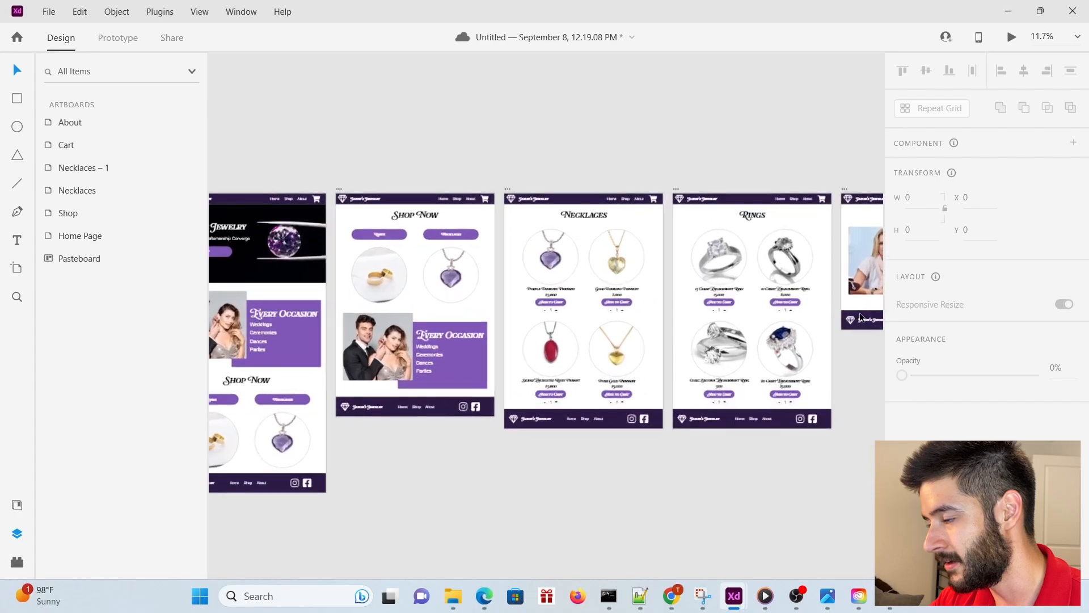
scroll(413, 299, down, 2)
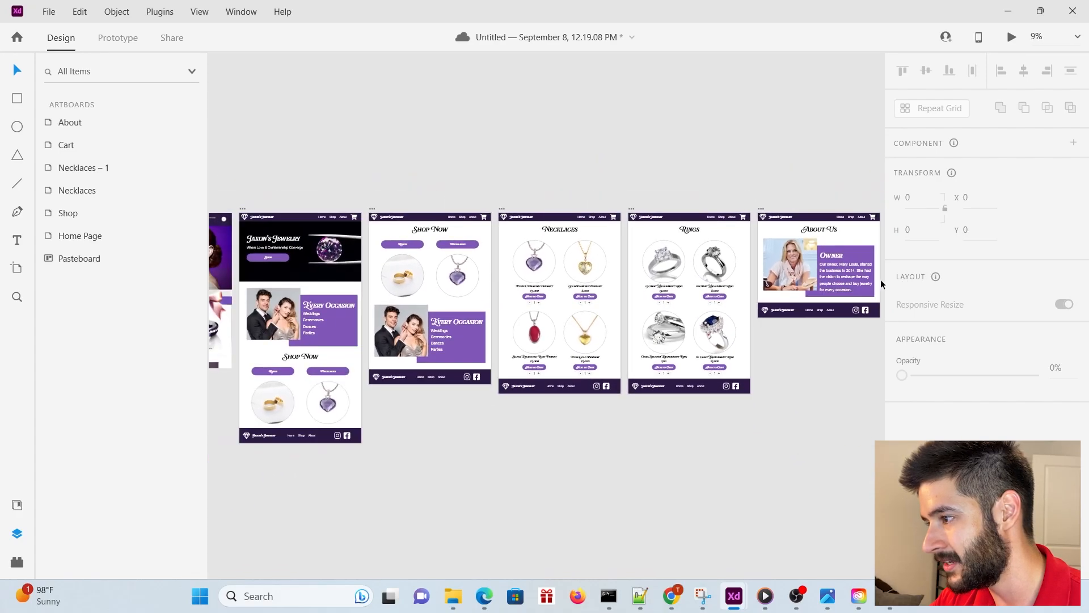
scroll(542, 246, up, 3)
scroll(817, 238, down, 3)
scroll(817, 237, up, 4)
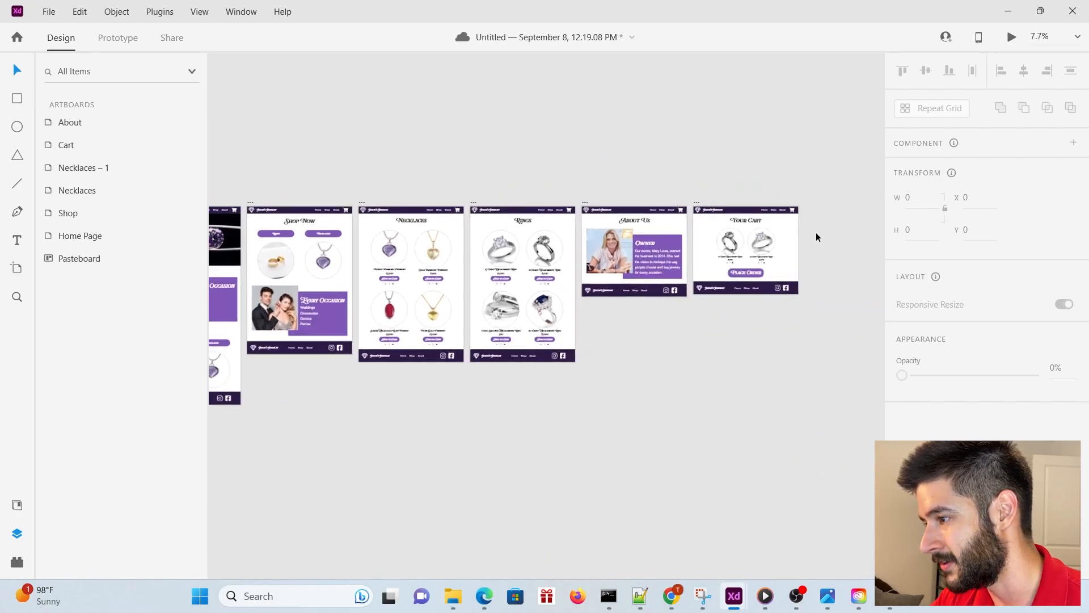